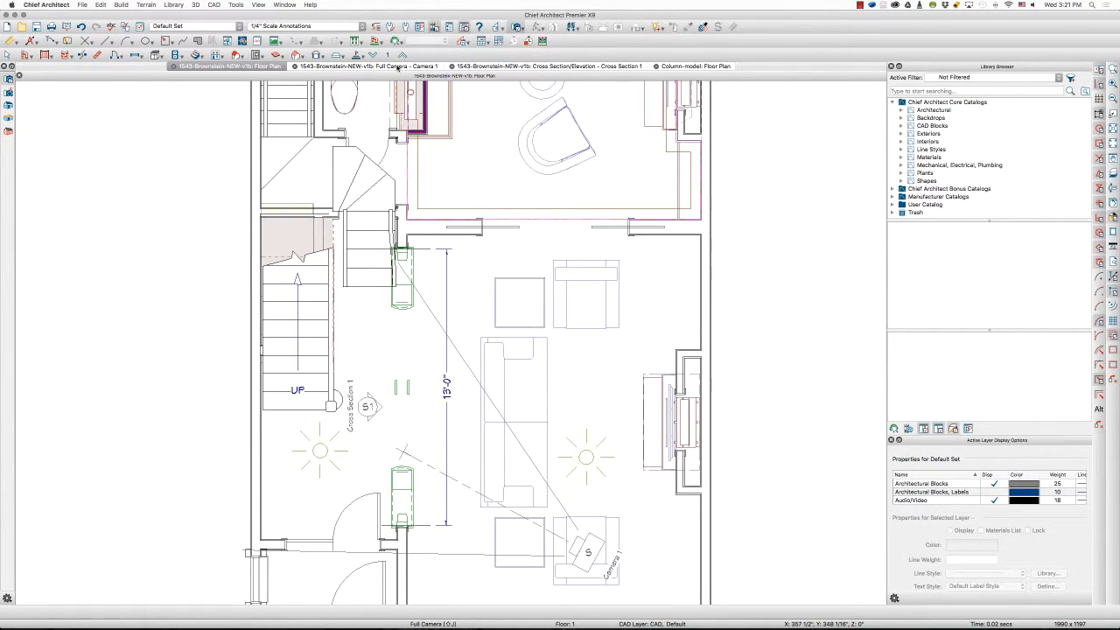
# - Examine the arched column opening in the Full Camera view, browse the column reference photos in Preview, and return to Chief Architect
pyautogui.click(398, 67)
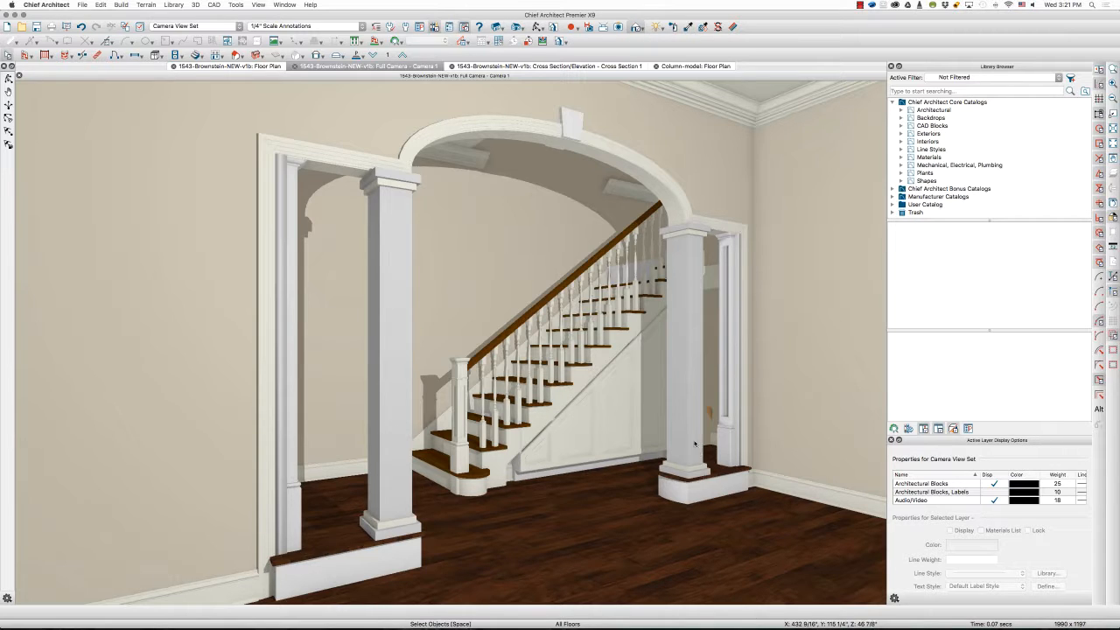
pyautogui.moveTo(523, 618)
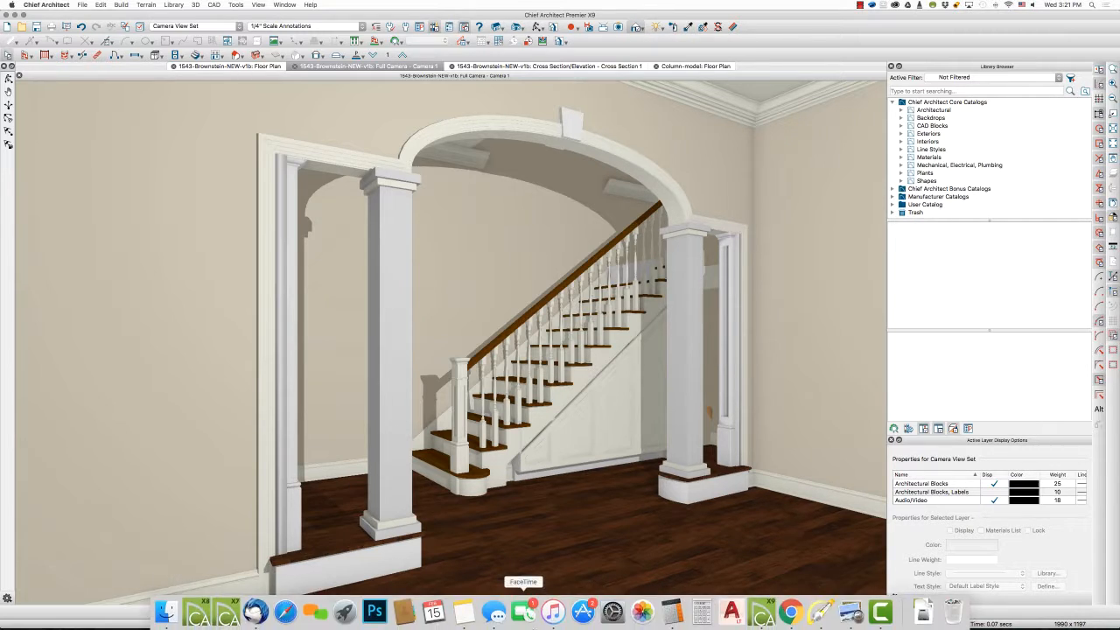
pyautogui.click(856, 614)
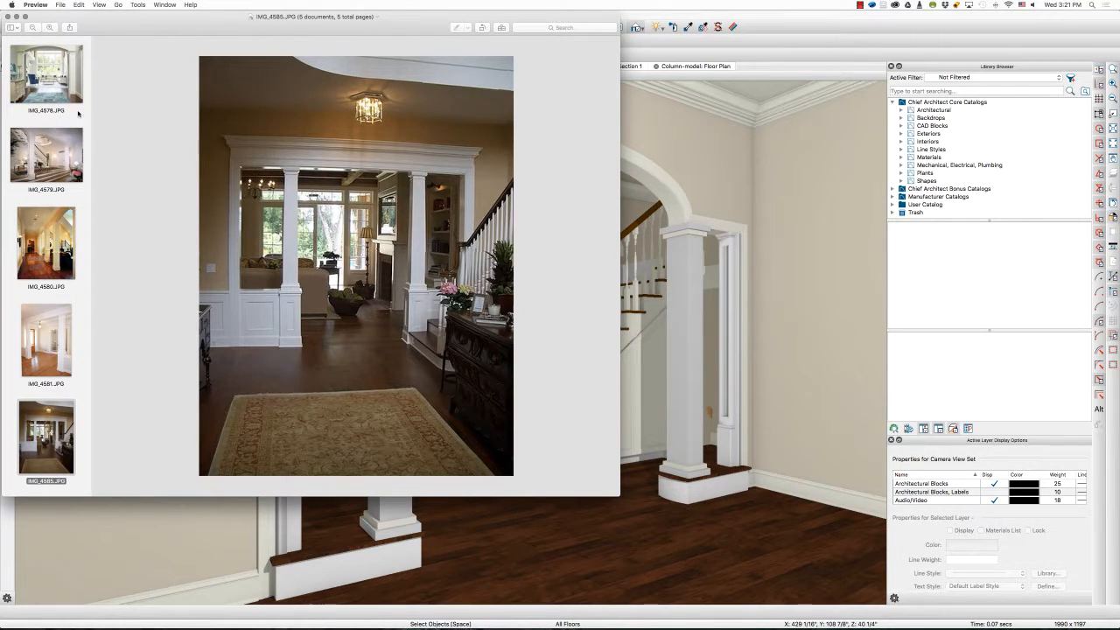
pyautogui.click(59, 86)
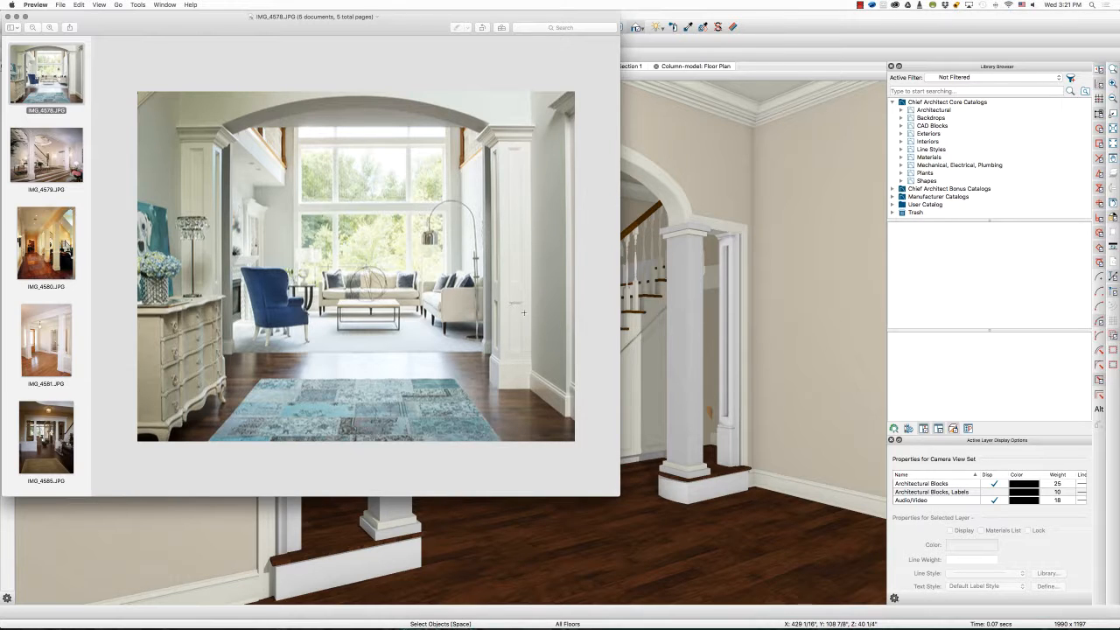
pyautogui.press('Down')
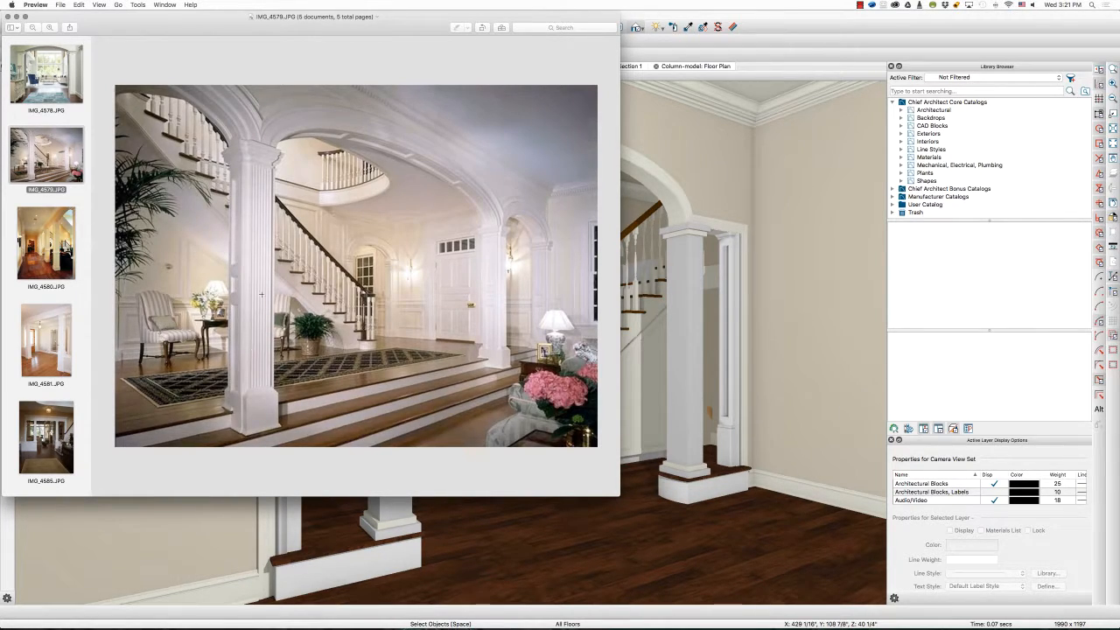
pyautogui.press('Down')
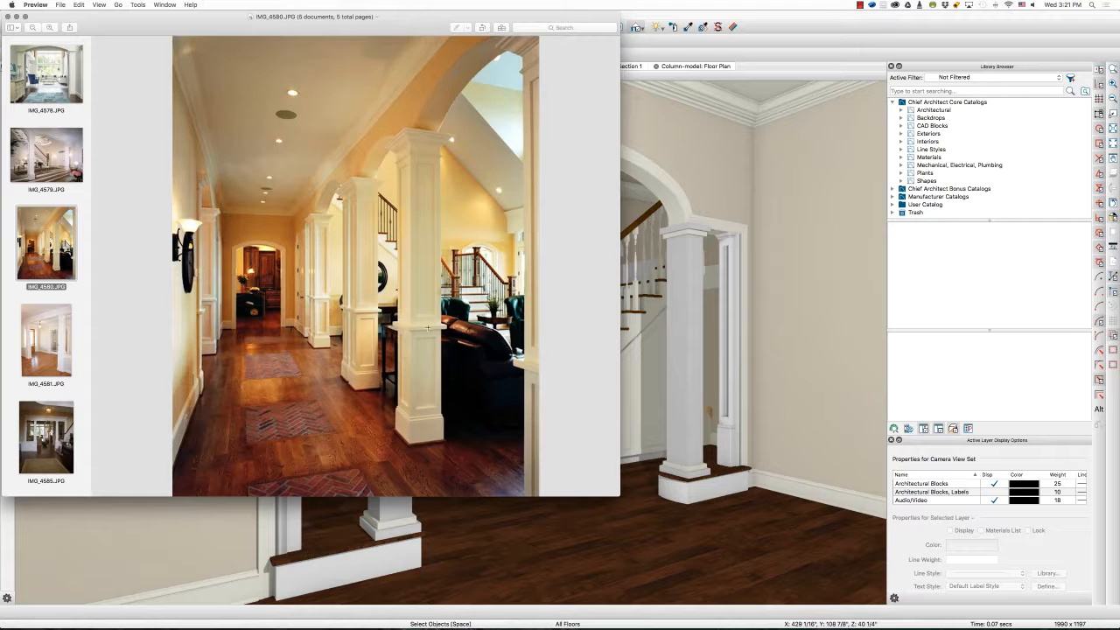
pyautogui.click(48, 339)
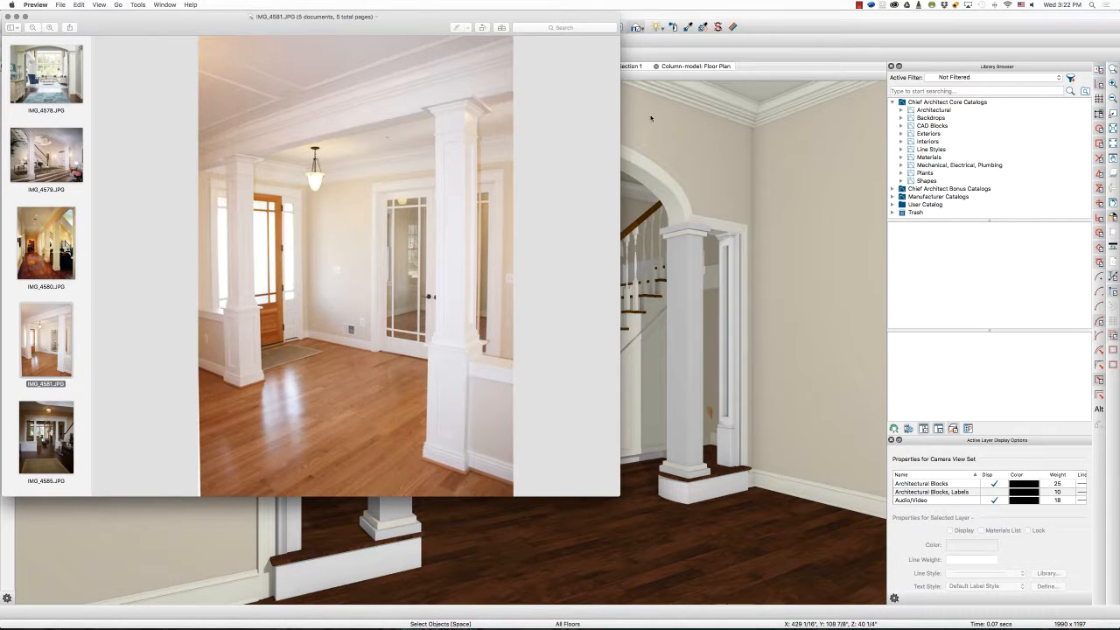
pyautogui.click(653, 55)
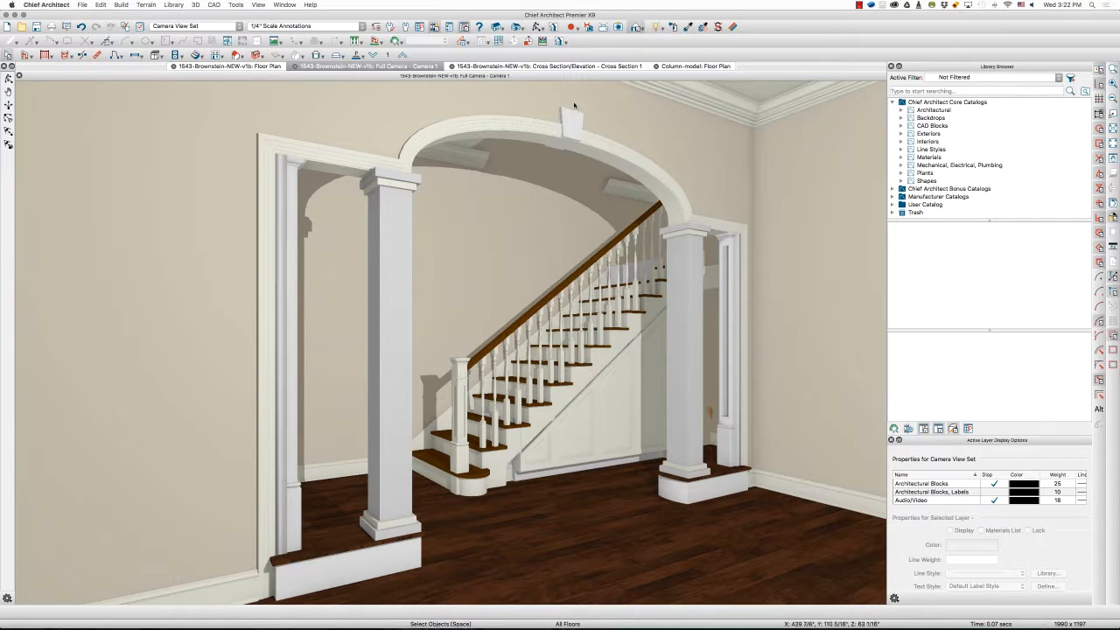
# - Look at the arched opening in the Cross Section 1 elevation and open the Column-model floor plan
pyautogui.click(559, 66)
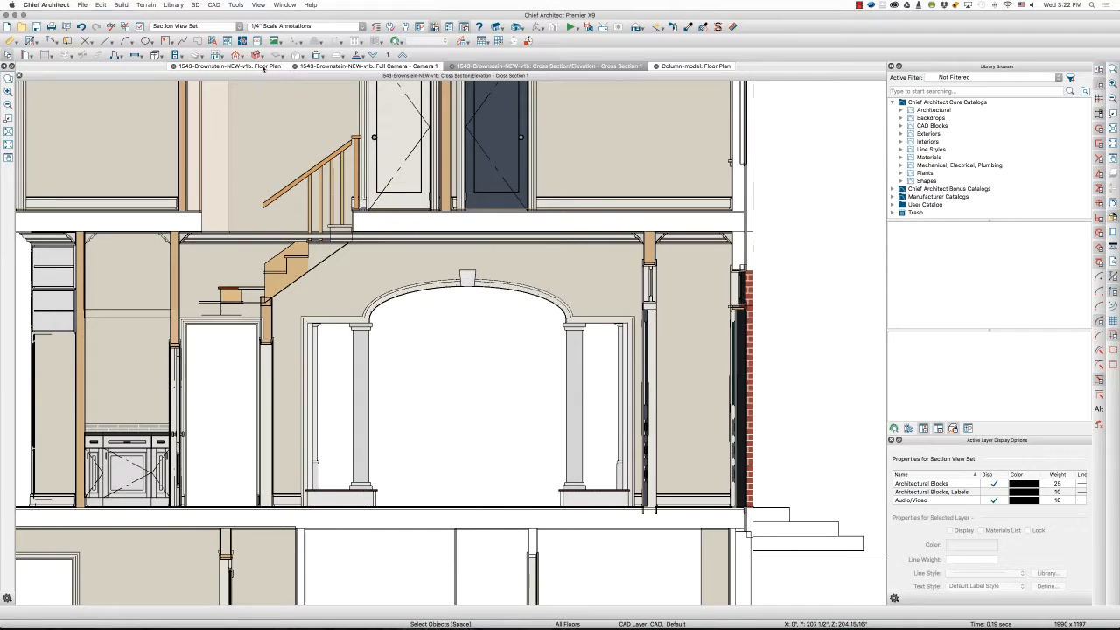
pyautogui.click(677, 67)
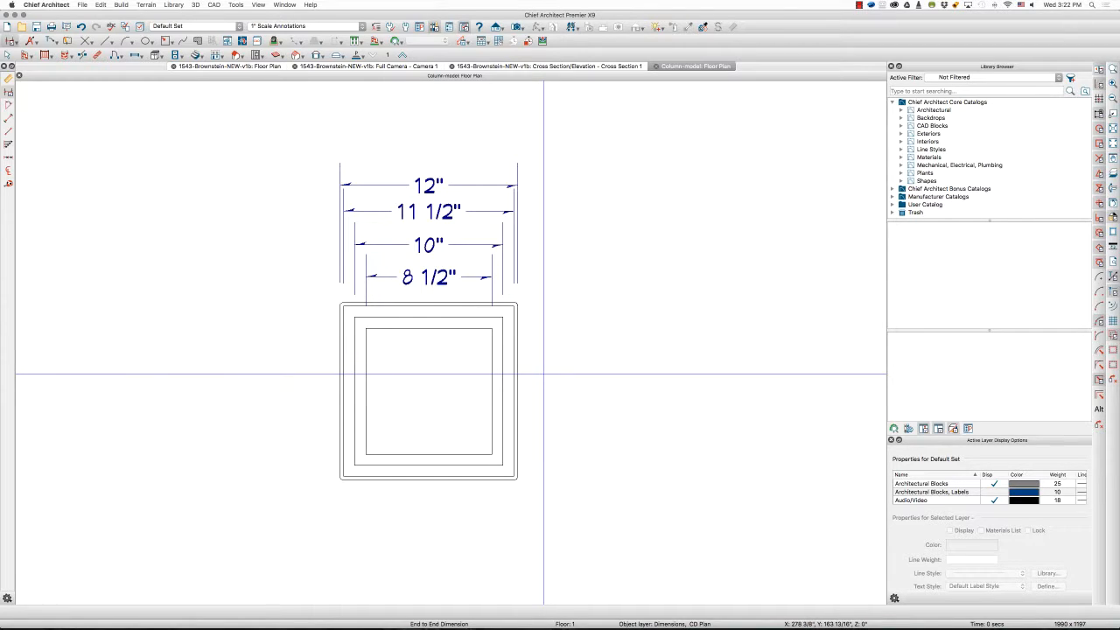
# - Mark up the column plan freehand to show the recessed shaft faces and outer trim edges, and clear the markings
pyautogui.hotkey('ctrl', '2')
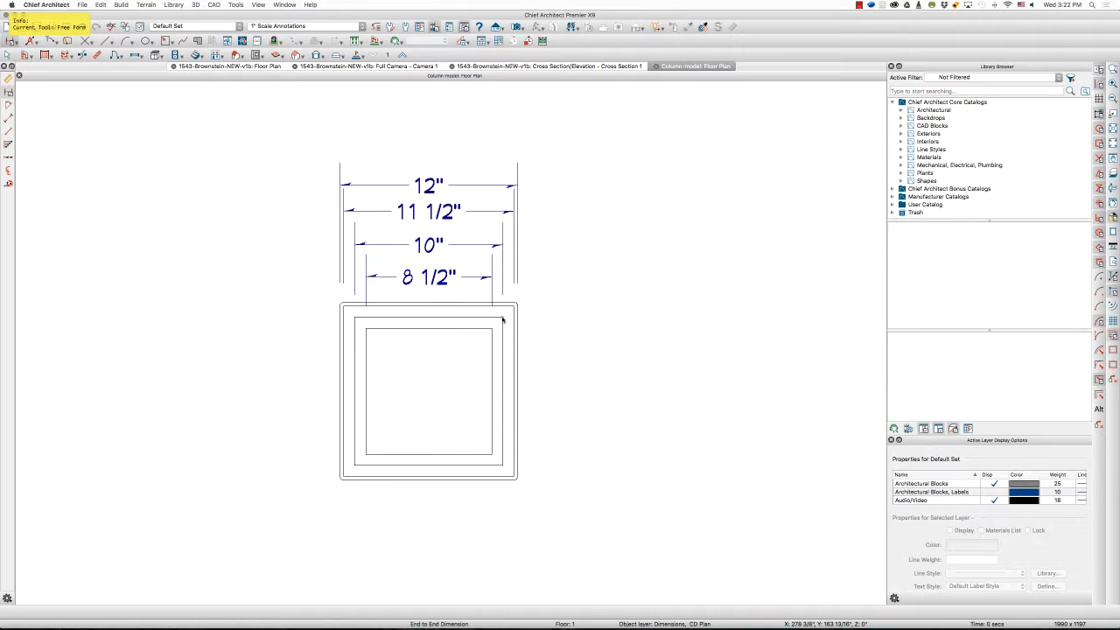
pyautogui.moveTo(503, 319); pyautogui.dragTo(504, 351)
pyautogui.moveTo(354, 317)
pyautogui.mouseDown()
pyautogui.moveTo(366, 382)
pyautogui.moveTo(366, 429)
pyautogui.moveTo(354, 428)
pyautogui.moveTo(399, 470)
pyautogui.moveTo(399, 456)
pyautogui.moveTo(455, 465)
pyautogui.mouseUp()
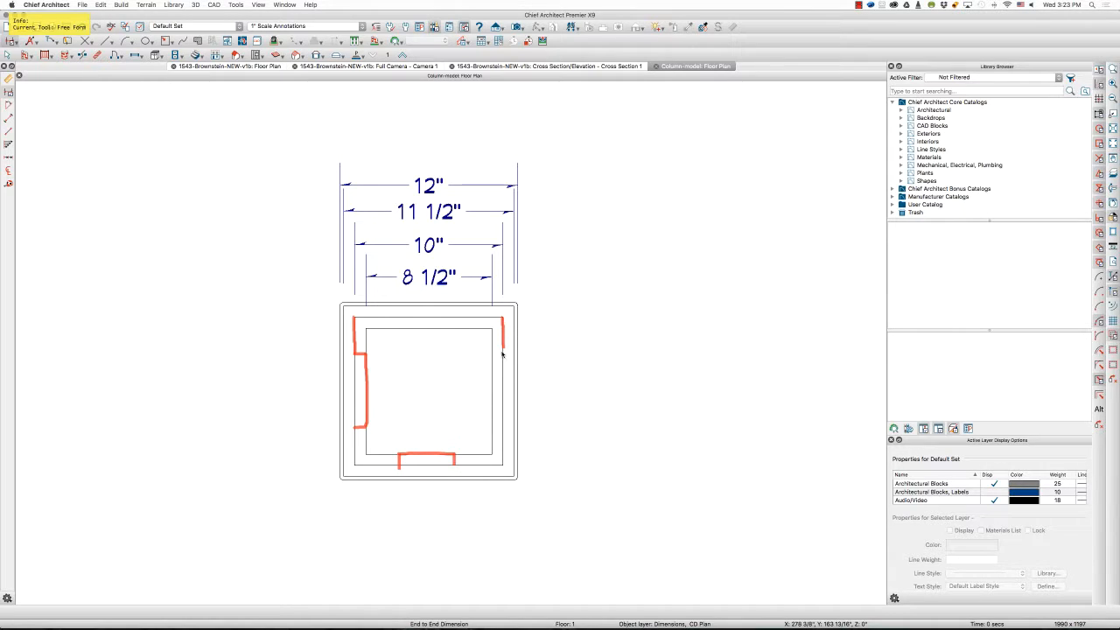
pyautogui.moveTo(501, 352); pyautogui.dragTo(502, 426)
pyautogui.moveTo(465, 318)
pyautogui.mouseDown()
pyautogui.moveTo(465, 328)
pyautogui.moveTo(403, 330)
pyautogui.moveTo(353, 321)
pyautogui.mouseUp()
pyautogui.moveTo(464, 317)
pyautogui.mouseDown()
pyautogui.moveTo(504, 316)
pyautogui.moveTo(515, 477)
pyautogui.mouseUp()
pyautogui.moveTo(510, 302)
pyautogui.mouseDown()
pyautogui.moveTo(520, 306)
pyautogui.moveTo(520, 408)
pyautogui.mouseUp()
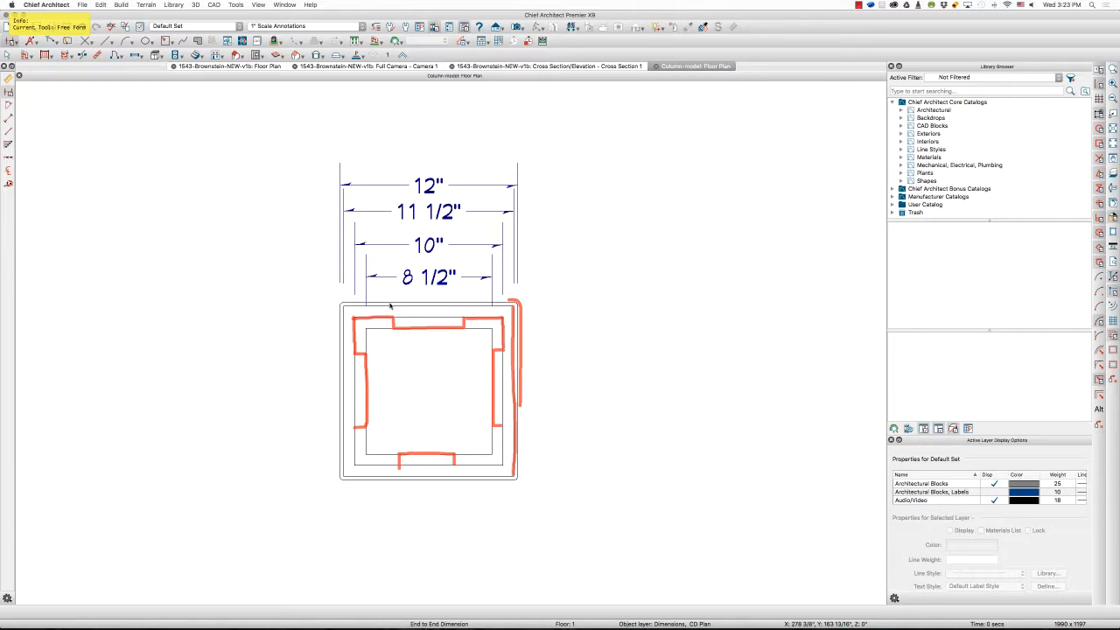
pyautogui.moveTo(390, 306); pyautogui.dragTo(391, 159)
pyautogui.moveTo(475, 307); pyautogui.dragTo(473, 141)
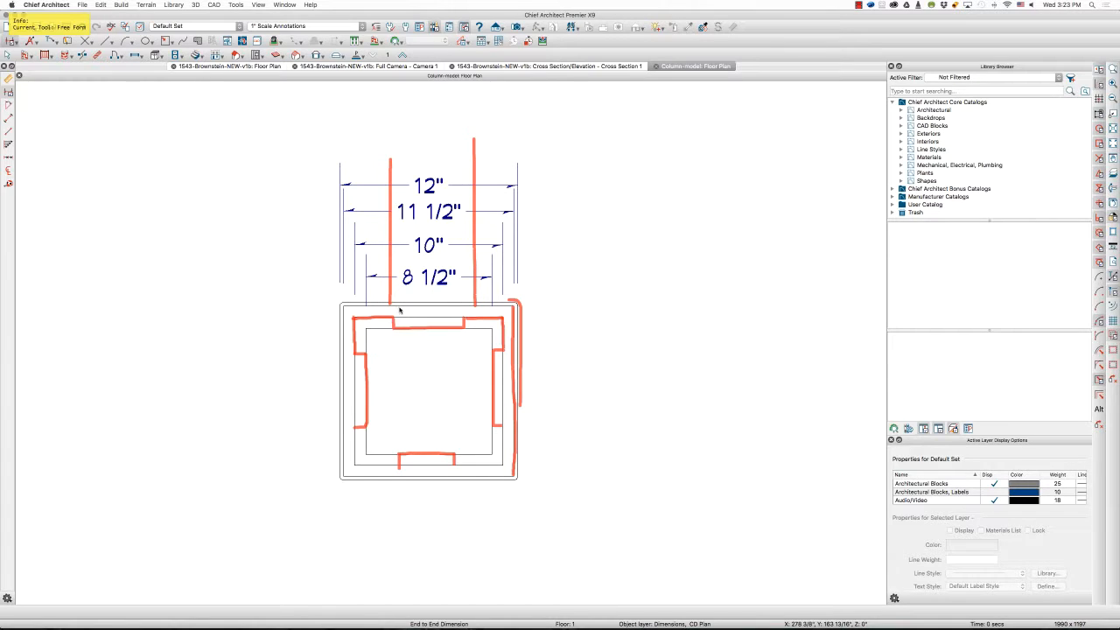
pyautogui.moveTo(519, 306); pyautogui.dragTo(520, 470)
pyautogui.moveTo(382, 304)
pyautogui.mouseDown()
pyautogui.moveTo(382, 149)
pyautogui.moveTo(442, 145)
pyautogui.mouseUp()
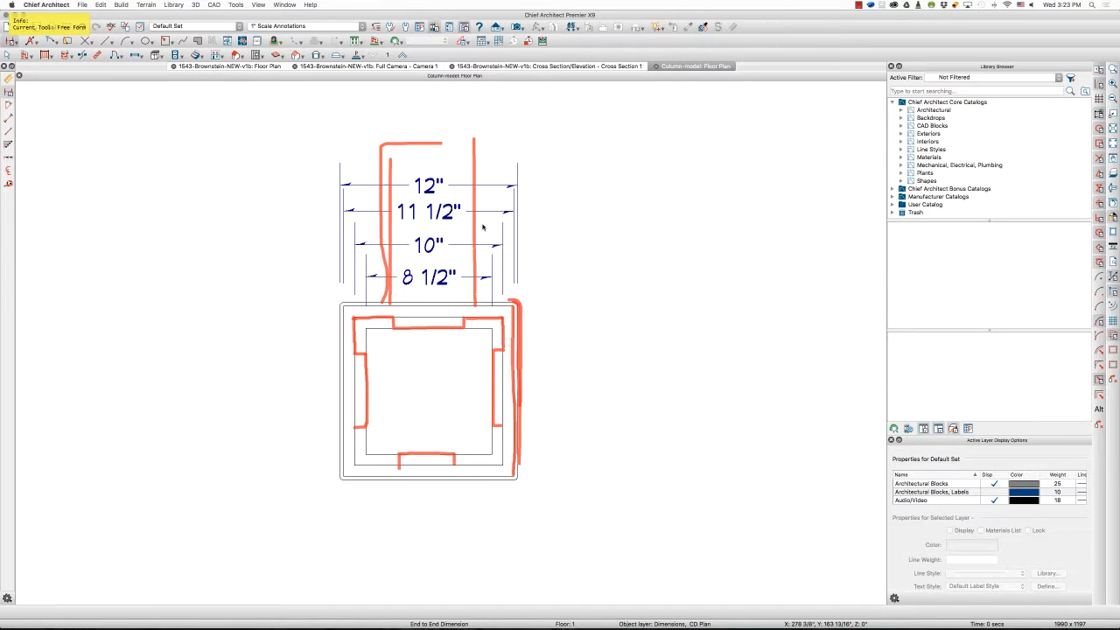
pyautogui.press('Delete')
pyautogui.press('Tab')
pyautogui.press('Tab')
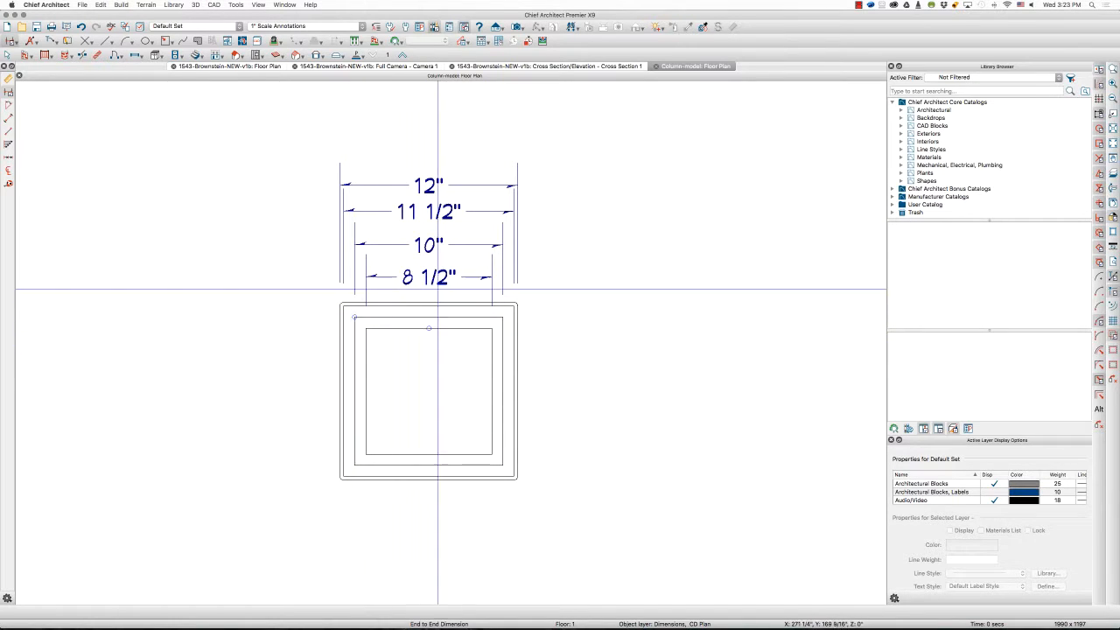
# - Convert the innermost 8 1/2" square into a polyline solid 91 1/2" thick with its bottom elevation at 0"
pyautogui.press('space')
pyautogui.click(492, 356)
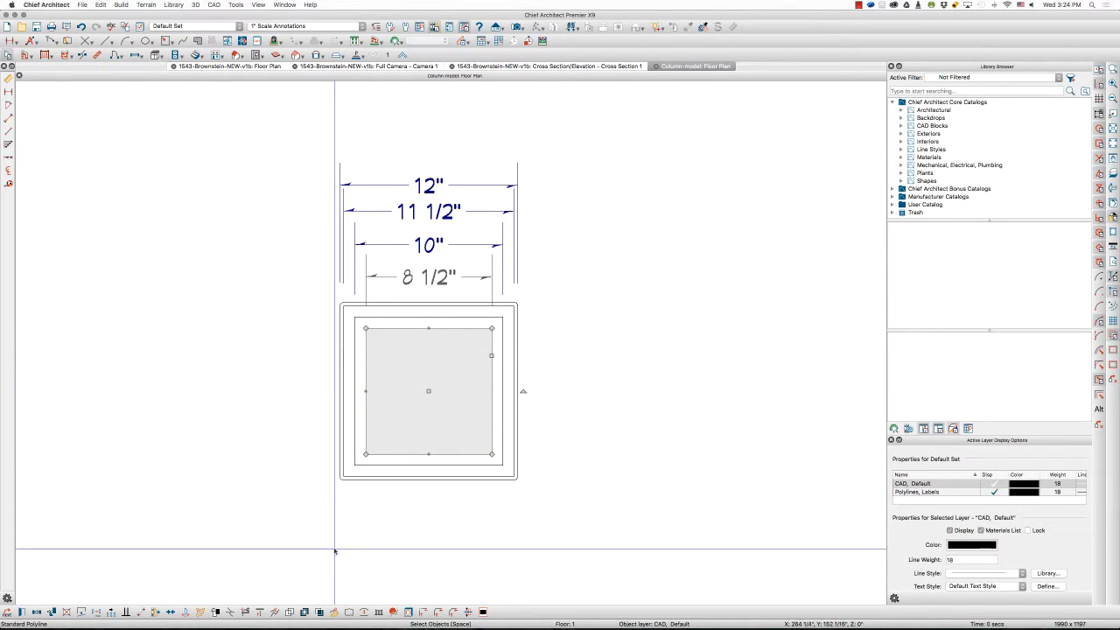
pyautogui.click(335, 613)
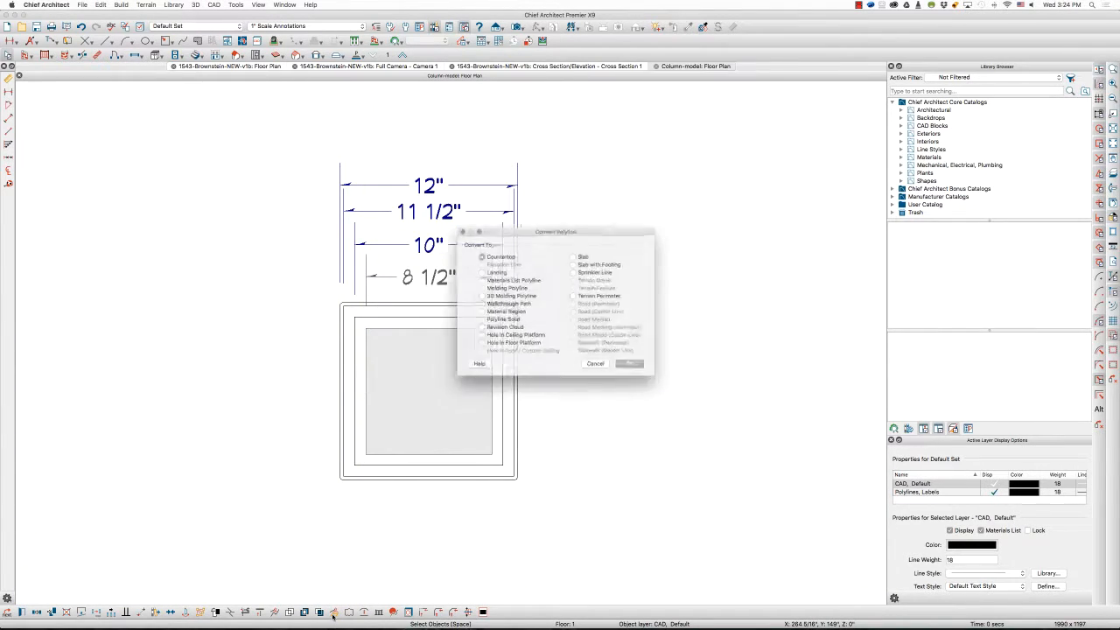
pyautogui.click(501, 320)
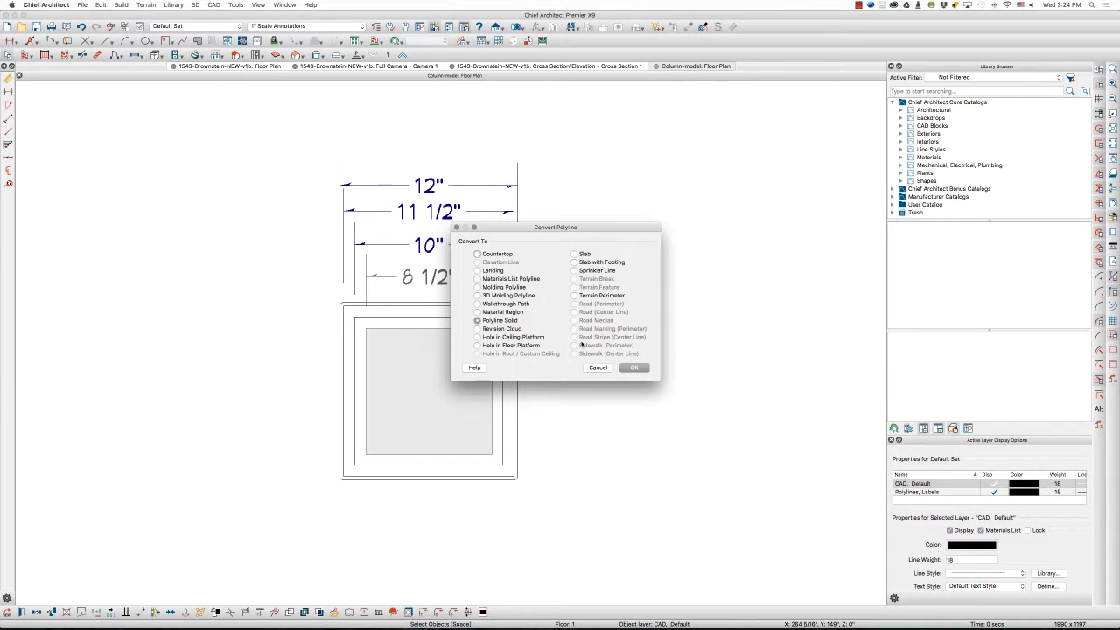
pyautogui.click(633, 367)
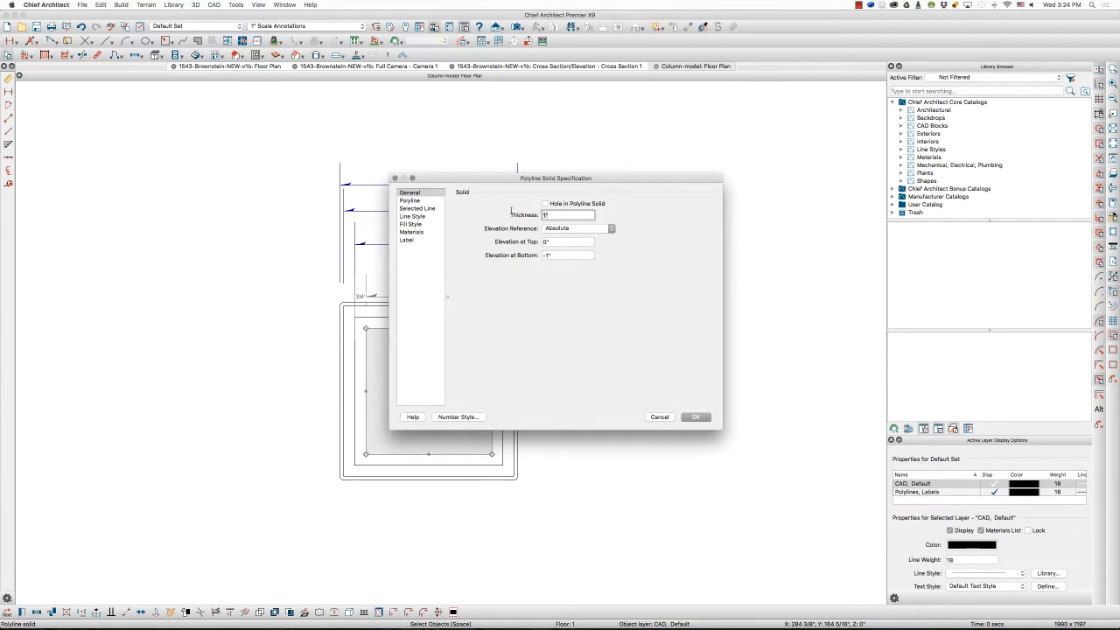
pyautogui.press('Tab')
pyautogui.press('Tab')
pyautogui.press('Tab')
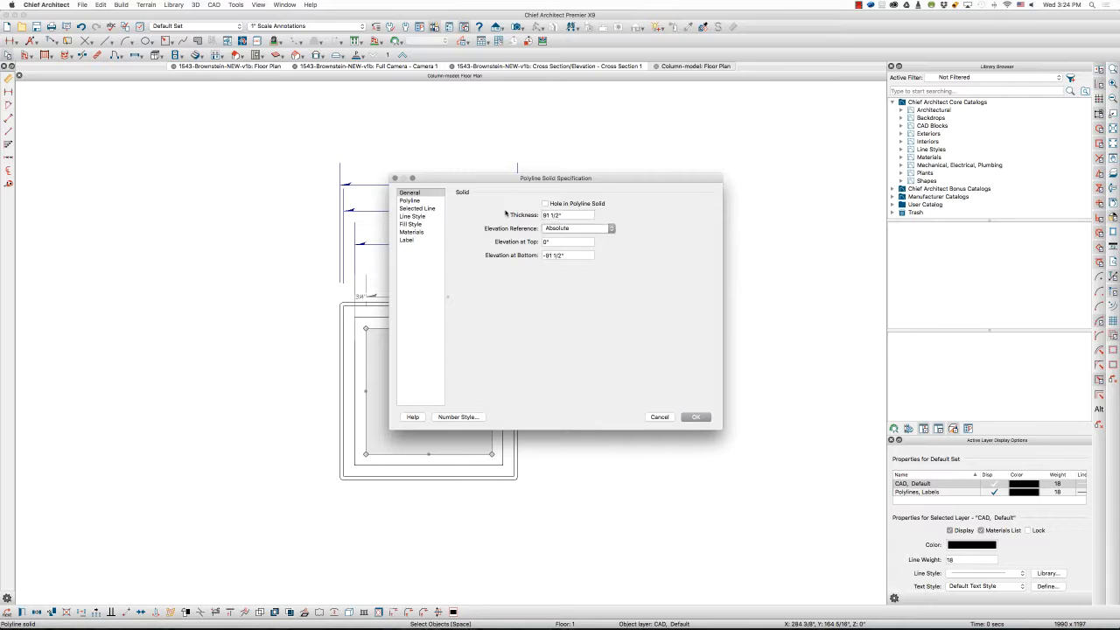
pyautogui.write('0')
pyautogui.press('Tab')
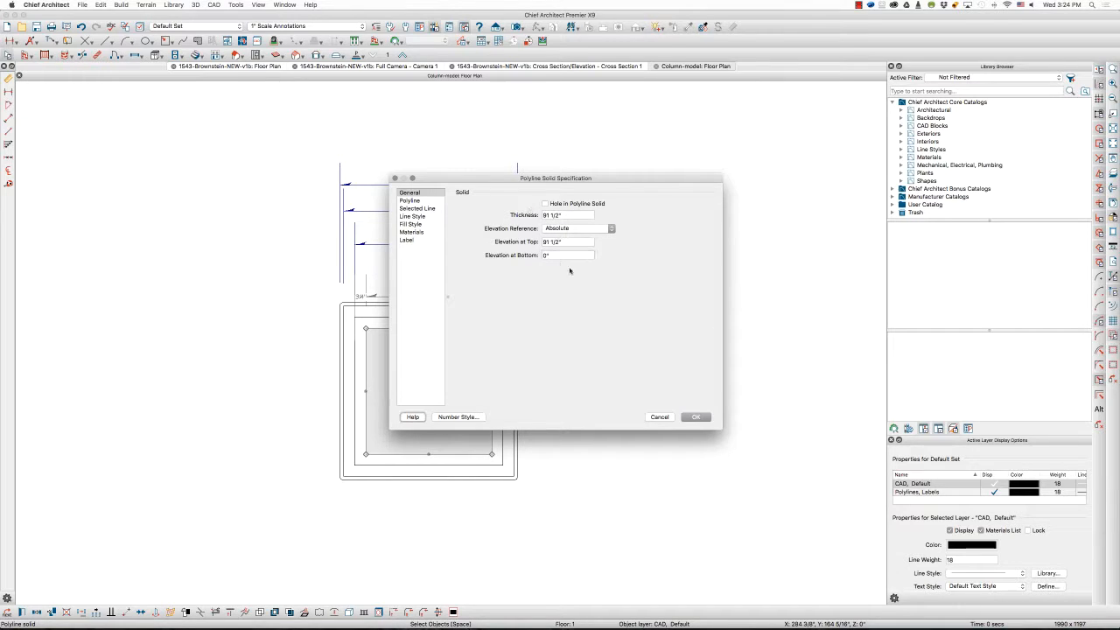
pyautogui.click(695, 417)
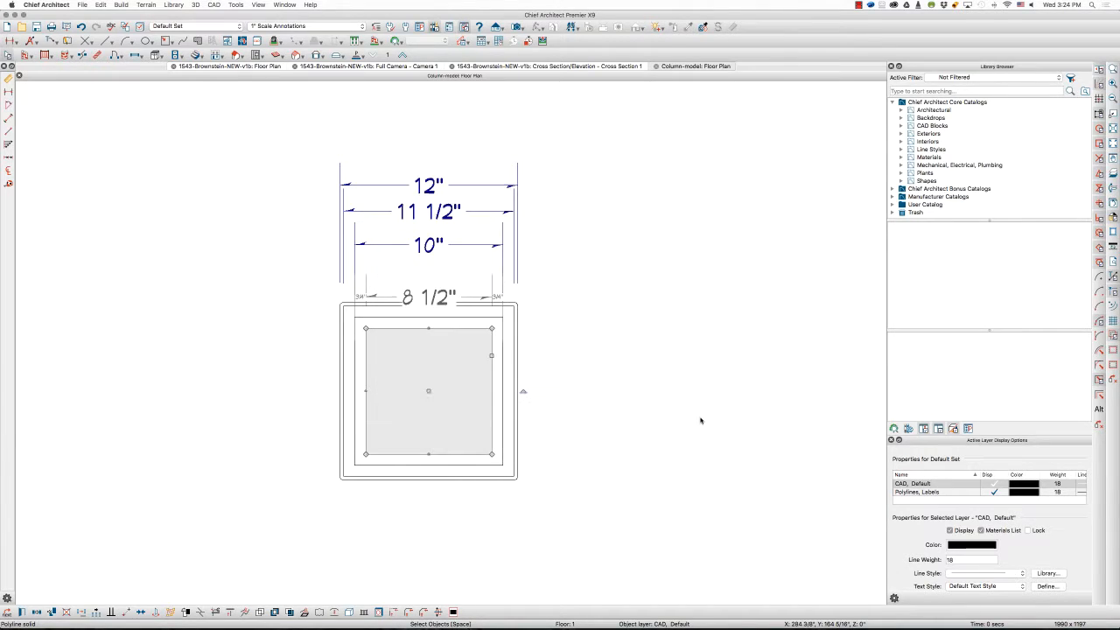
# - Convert the outermost 12" rounded square into a polyline solid 3/4" thick with its top elevation at 12"
pyautogui.click(517, 327)
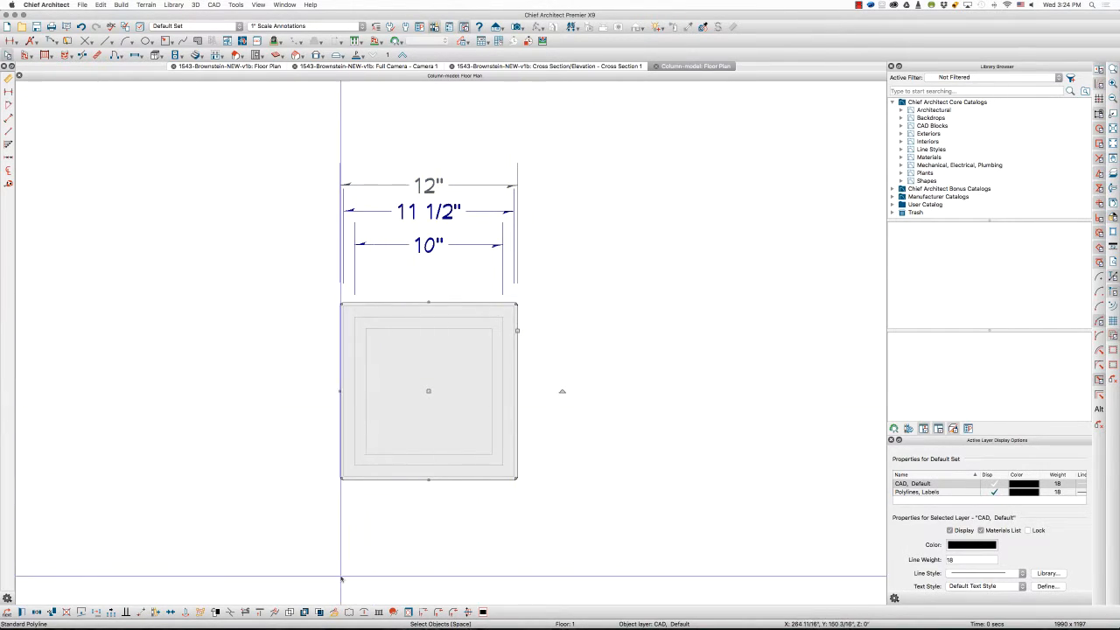
pyautogui.click(334, 611)
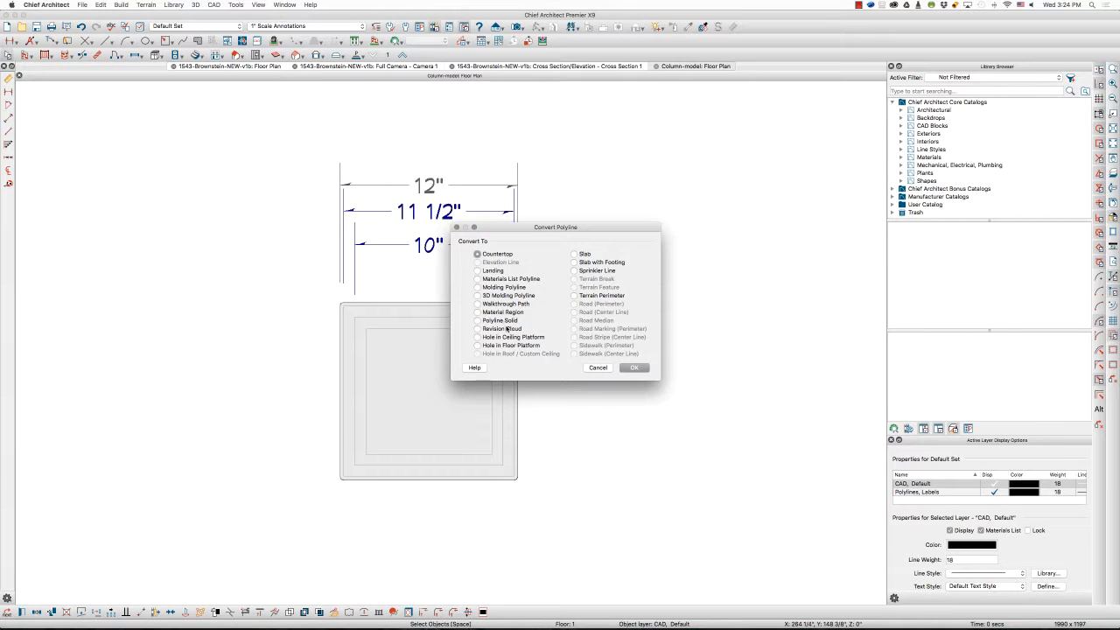
pyautogui.click(501, 320)
pyautogui.click(635, 368)
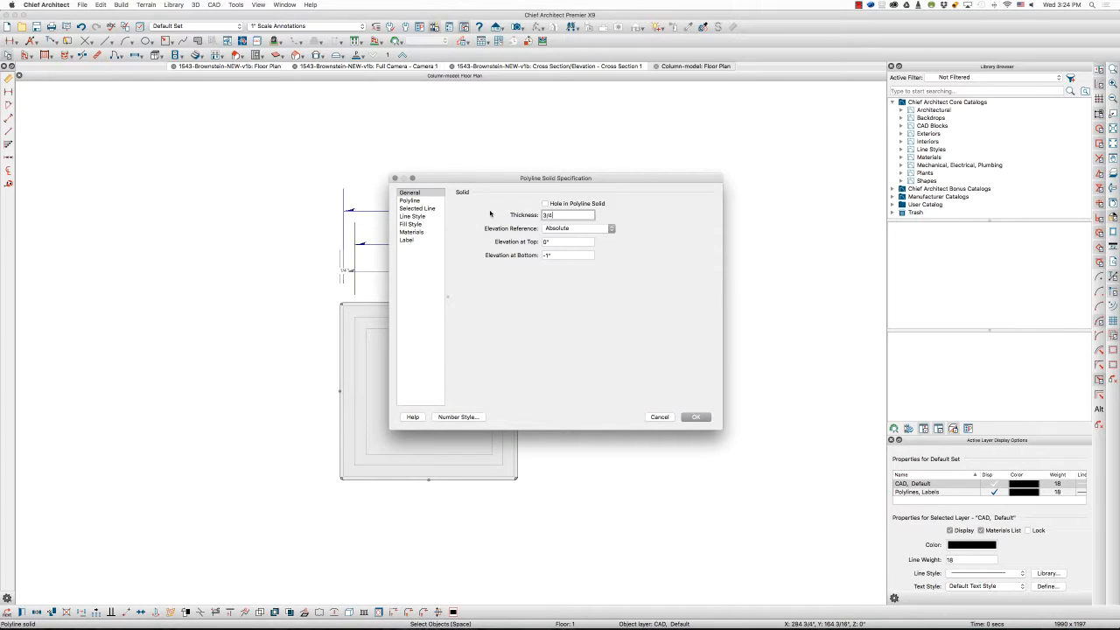
pyautogui.write('3/4')
pyautogui.press('Tab')
pyautogui.press('Tab')
pyautogui.write('12')
pyautogui.press('Tab')
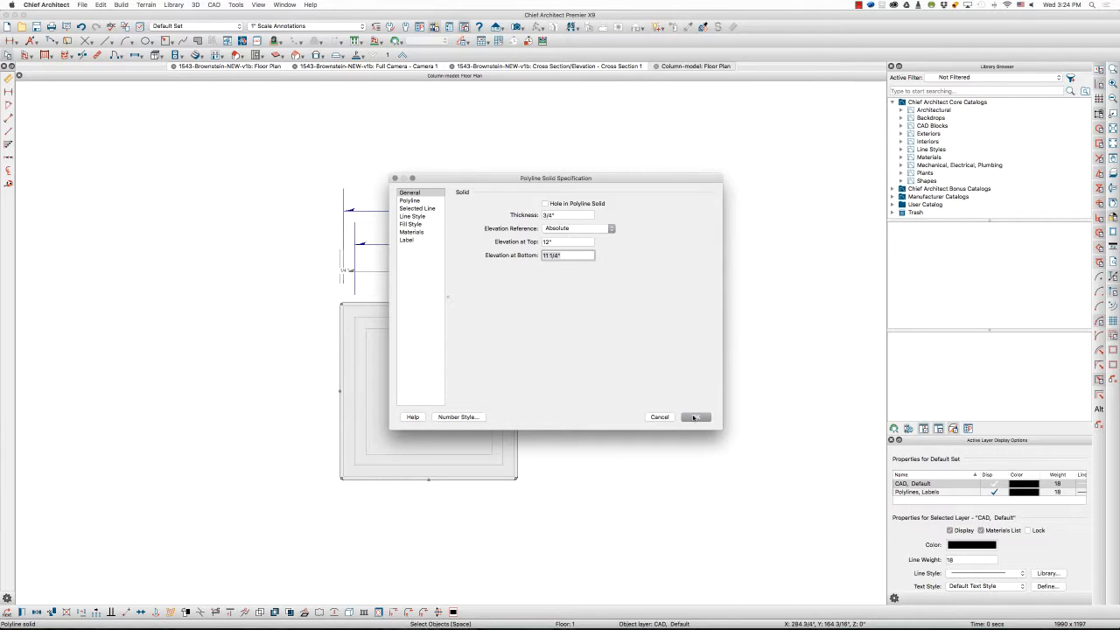
pyautogui.click(695, 417)
pyautogui.press('Escape')
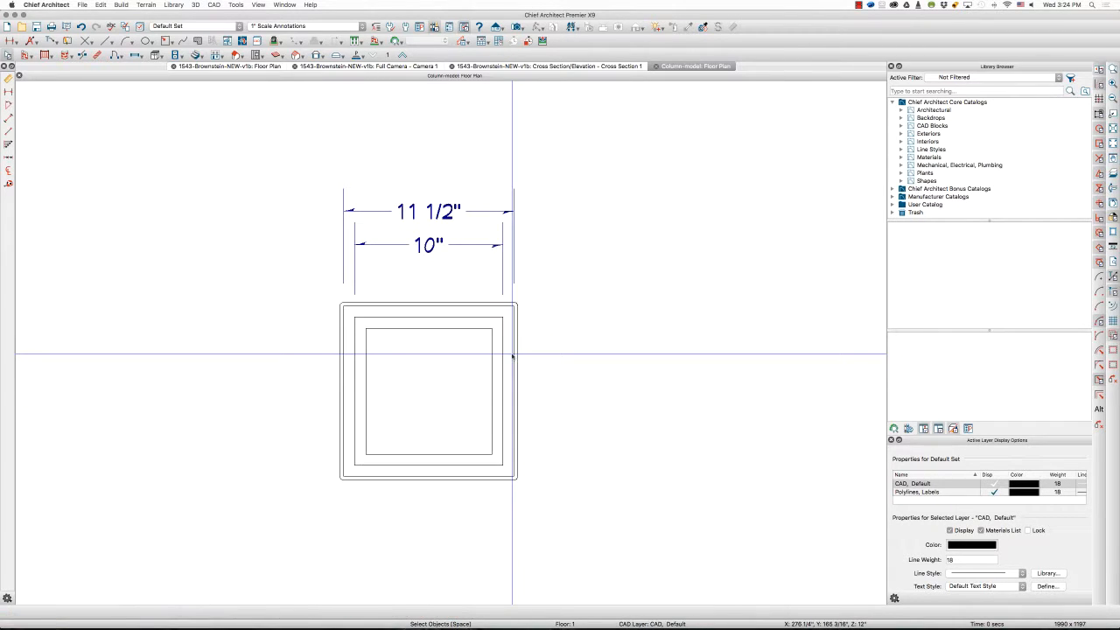
# - Convert the 11 1/2" square into a polyline solid 11.25" thick with its bottom elevation at 0"
pyautogui.click(512, 356)
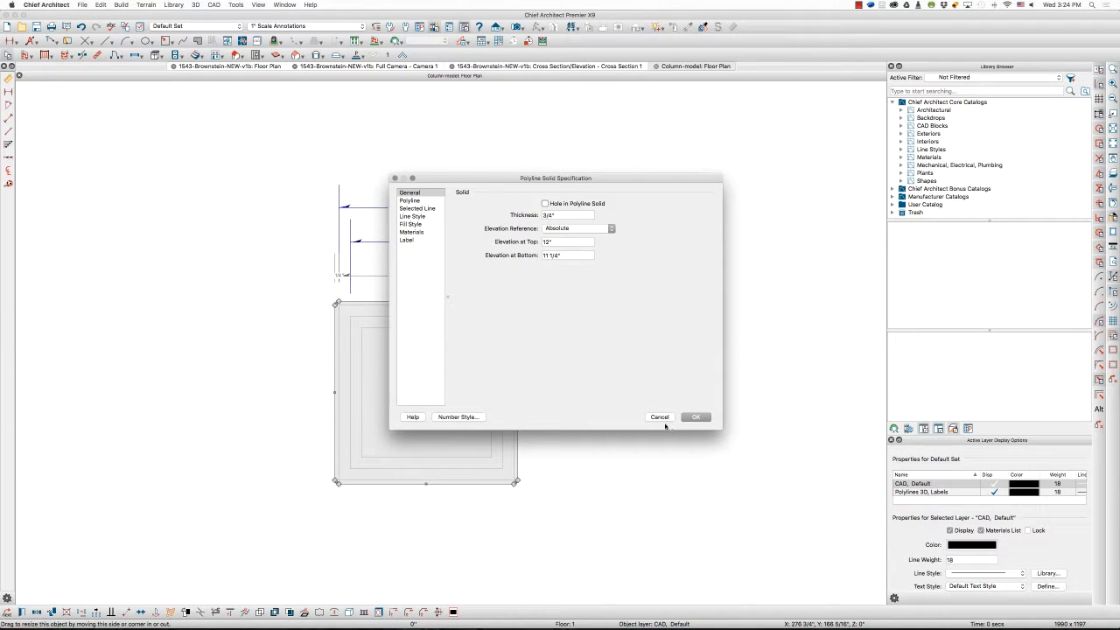
pyautogui.click(664, 418)
pyautogui.click(511, 378)
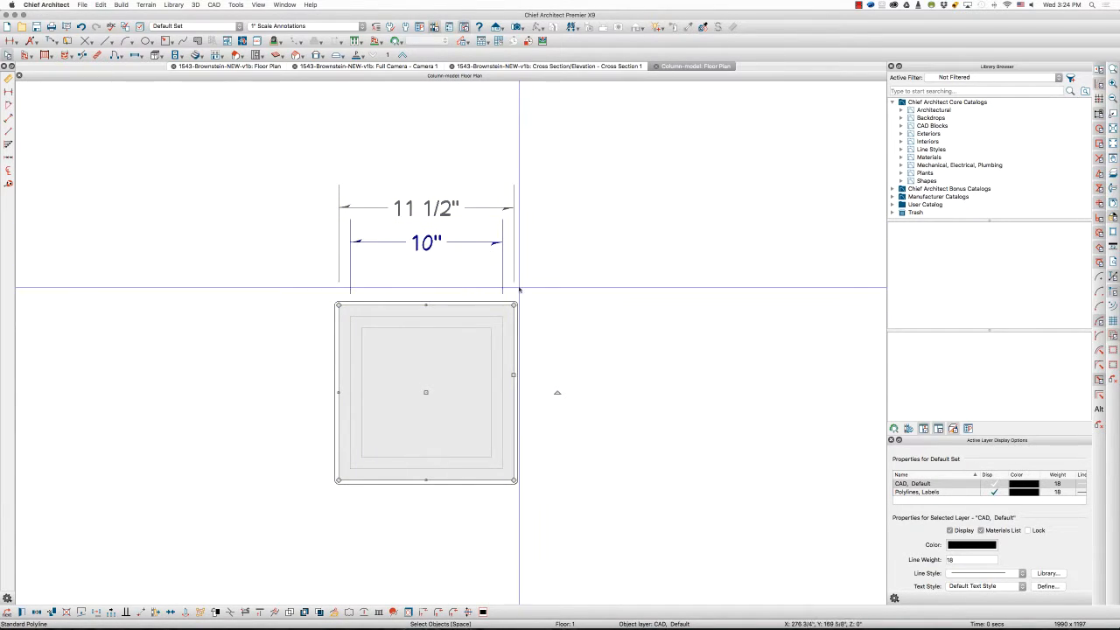
pyautogui.click(335, 612)
pyautogui.click(507, 320)
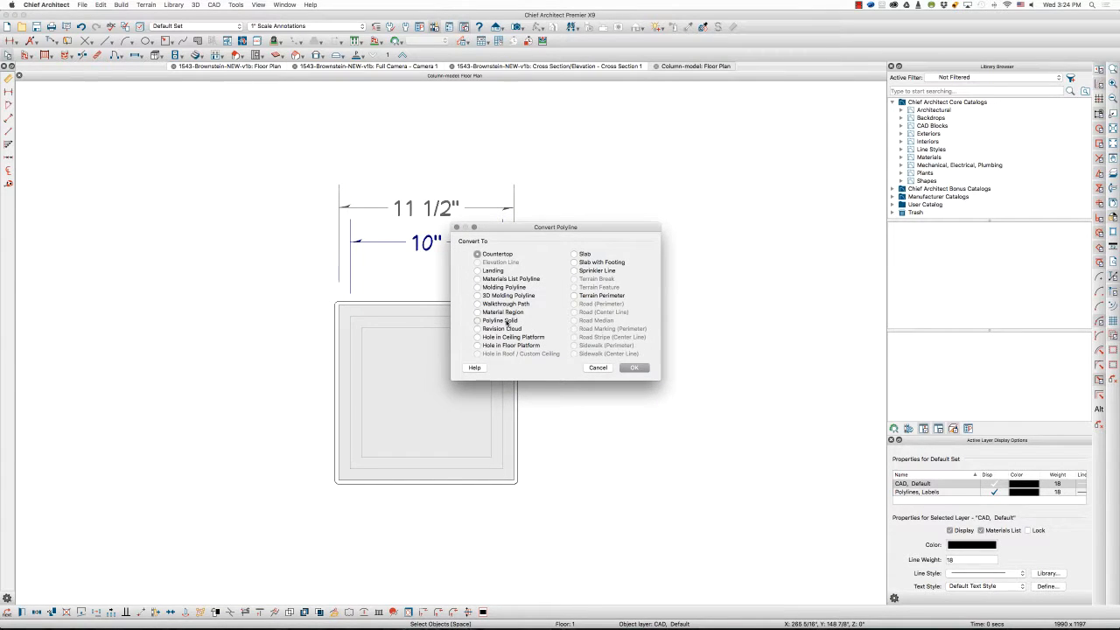
pyautogui.click(634, 368)
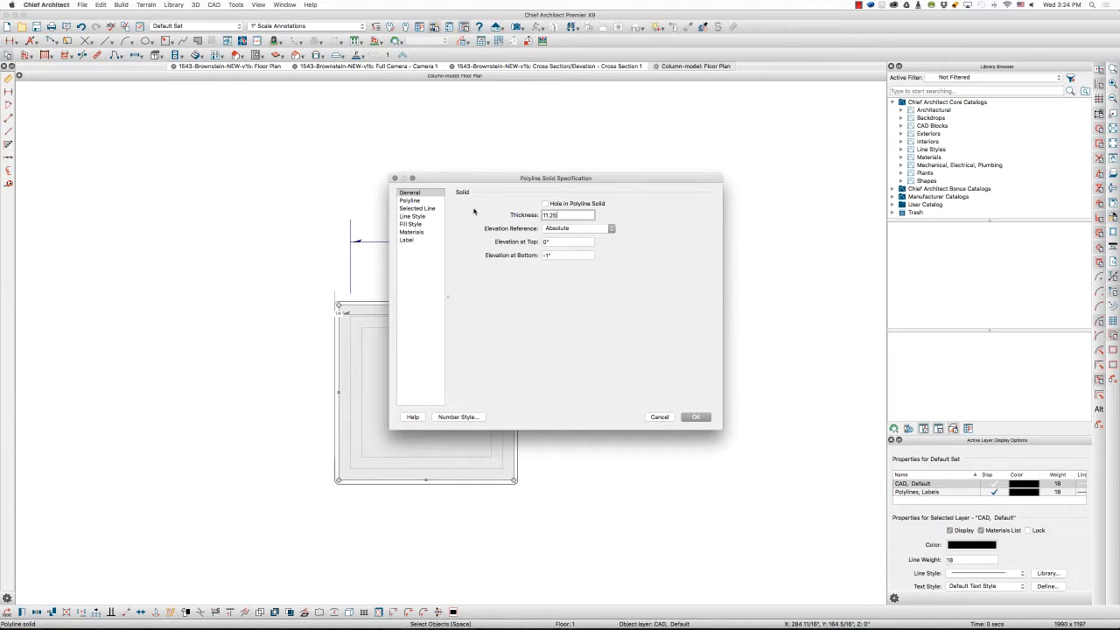
pyautogui.write('11.25')
pyautogui.press('Tab')
pyautogui.press('Tab')
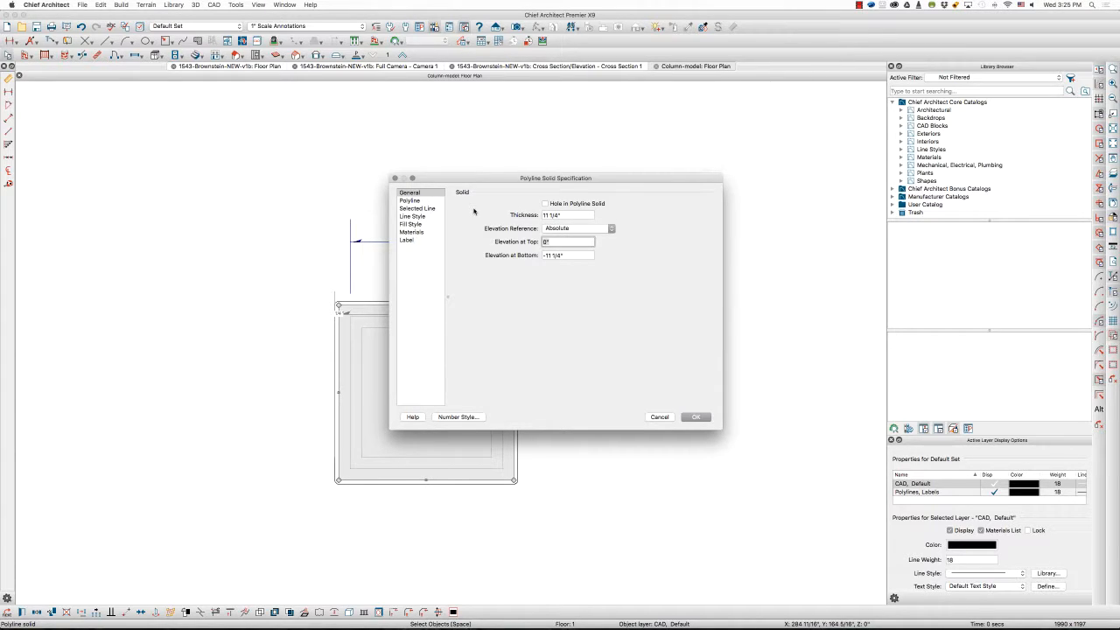
pyautogui.press('Tab')
pyautogui.write('0')
pyautogui.press('Tab')
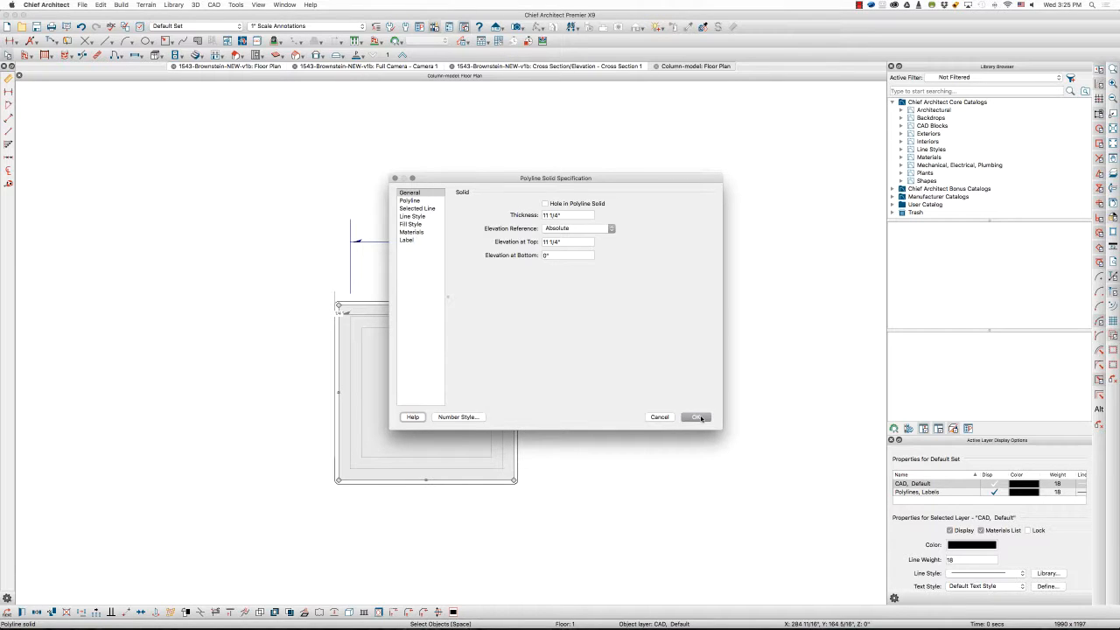
pyautogui.click(697, 417)
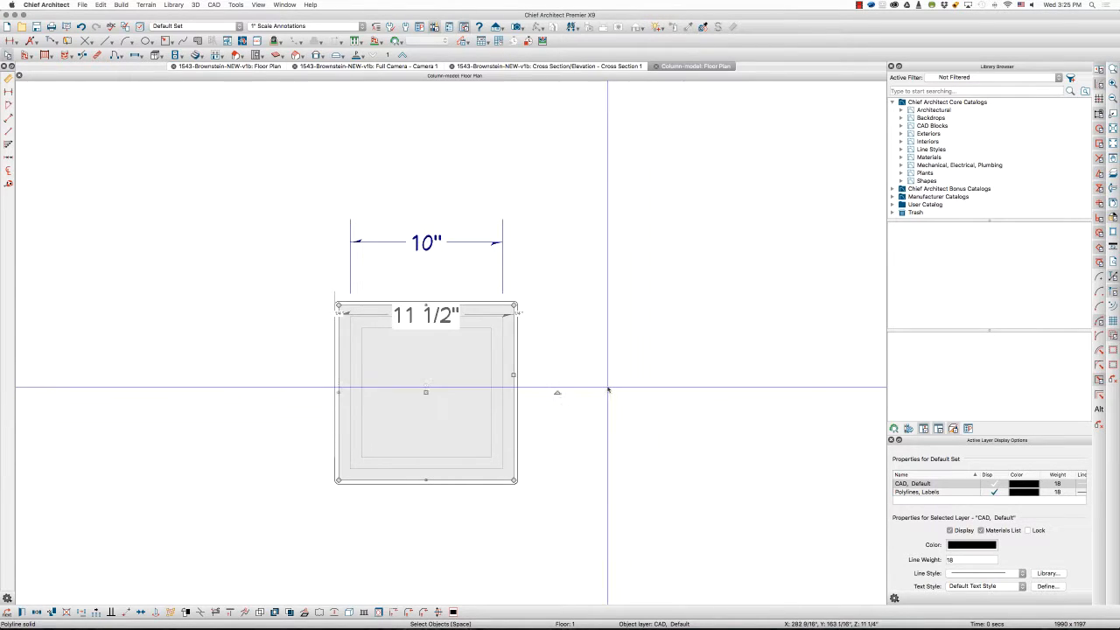
# - Create a backclipped cross section view of the column, cut from above the column plan
pyautogui.click(502, 354)
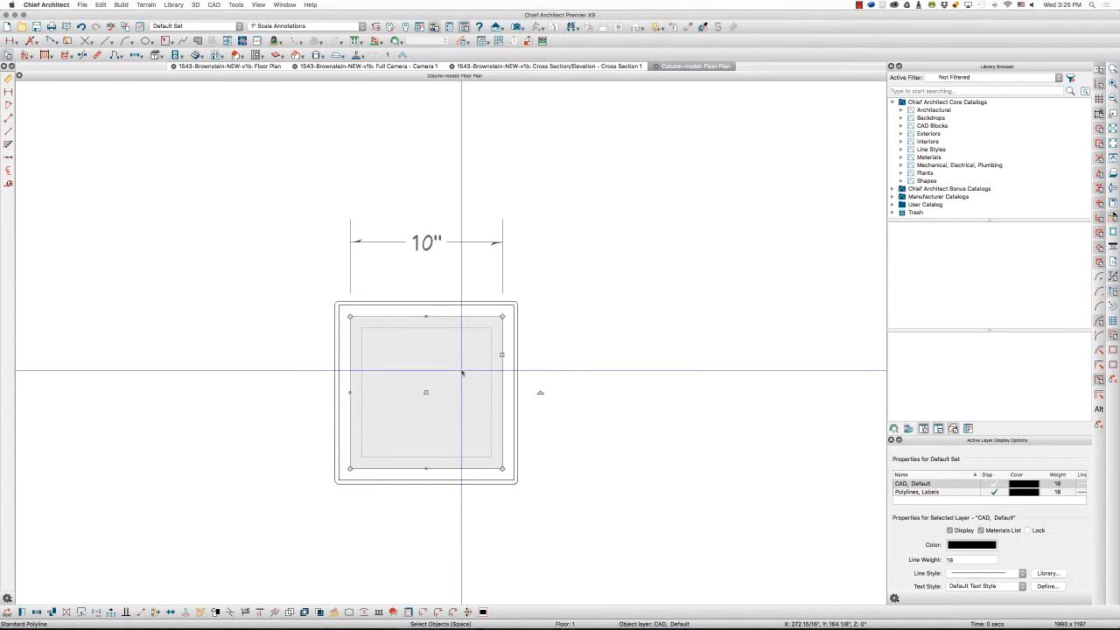
pyautogui.click(502, 30)
pyautogui.click(517, 51)
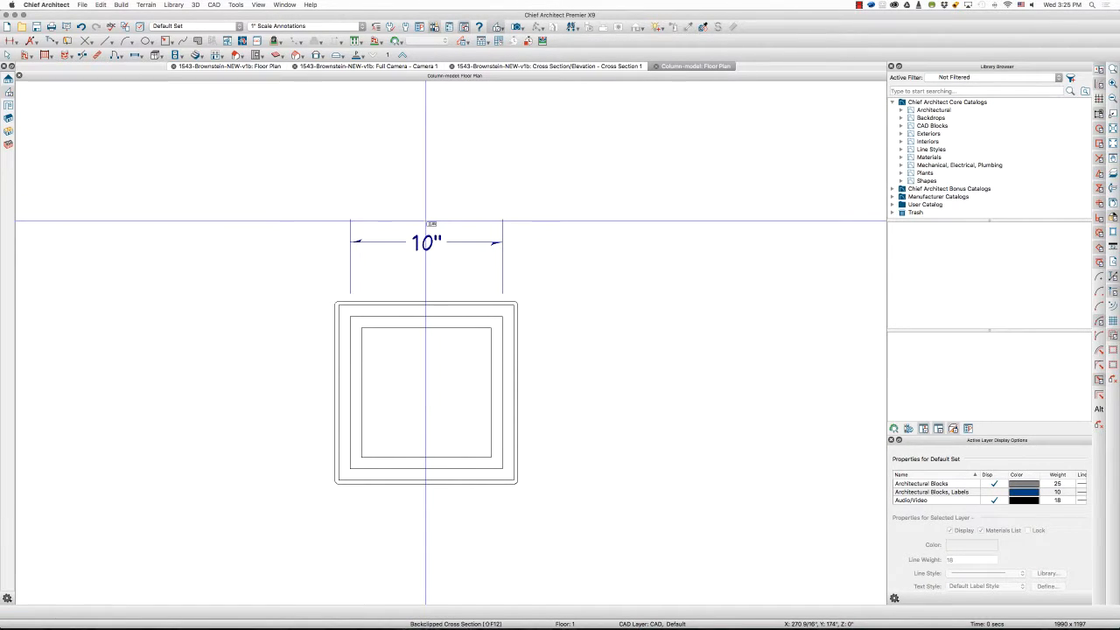
pyautogui.moveTo(426, 221); pyautogui.dragTo(697, 222)
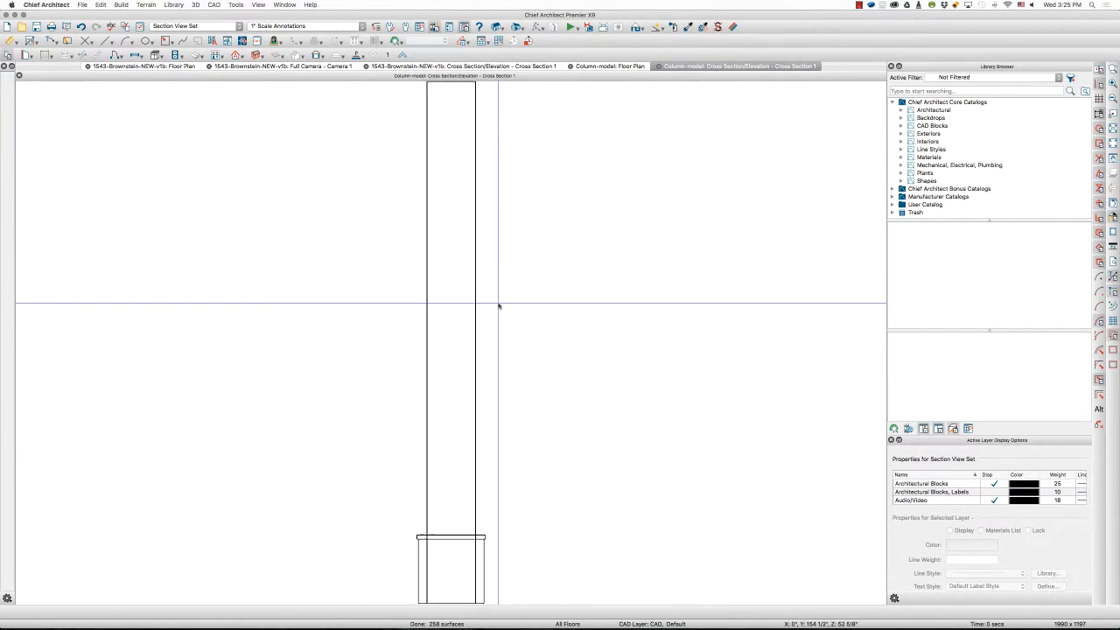
pyautogui.scroll(-1, 499, 306)
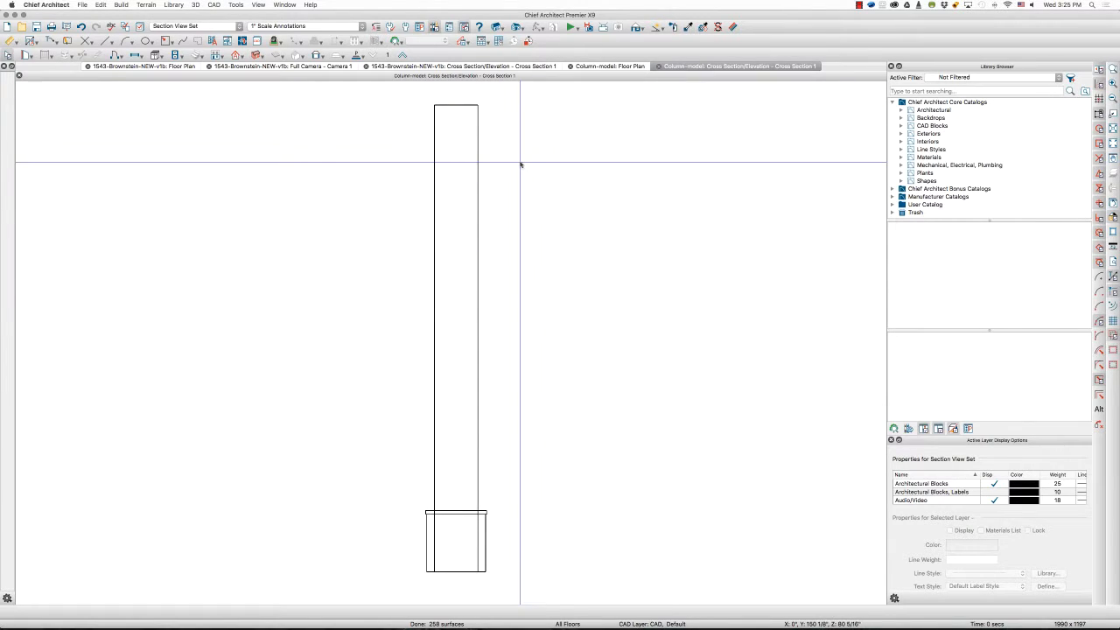
# - Mark up the column elevation freehand to show two recessed panels, a flared crown and base trim, and clear the markings
pyautogui.hotkey('ctrl', 'shift', 'a')
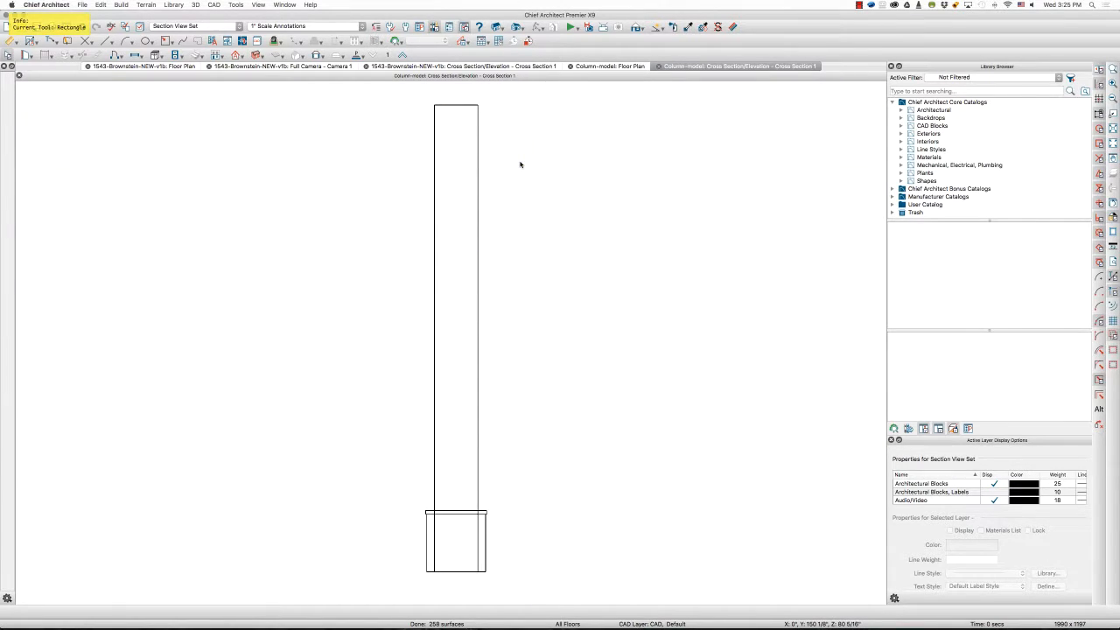
pyautogui.press('f')
pyautogui.moveTo(446, 373)
pyautogui.mouseDown()
pyautogui.moveTo(448, 499)
pyautogui.moveTo(467, 499)
pyautogui.moveTo(467, 367)
pyautogui.moveTo(449, 370)
pyautogui.mouseUp()
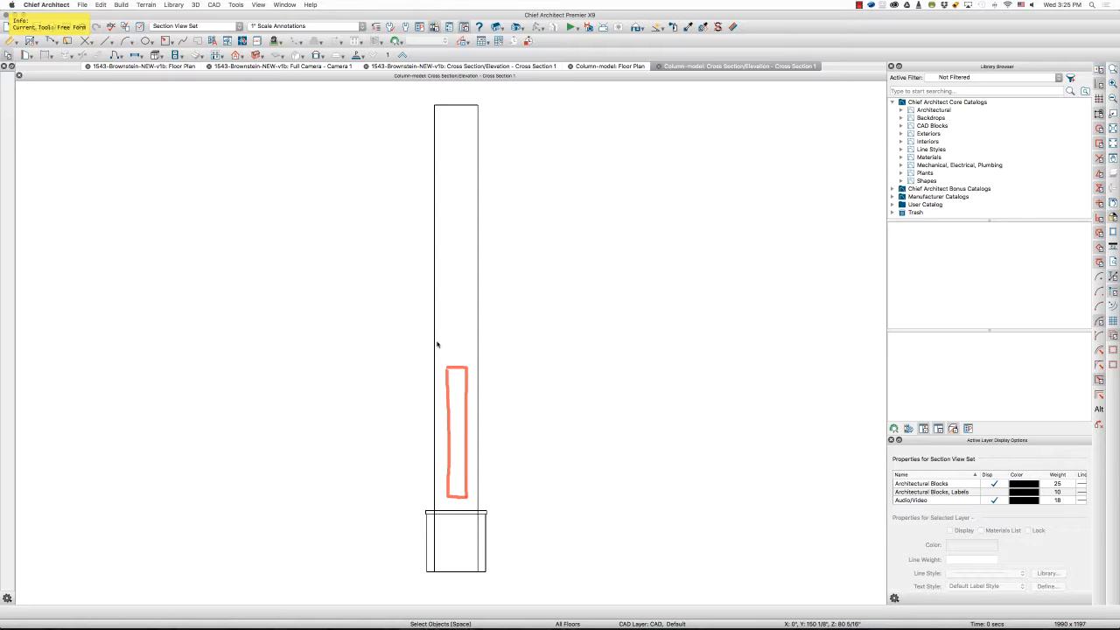
pyautogui.moveTo(434, 356); pyautogui.dragTo(434, 364)
pyautogui.moveTo(476, 342)
pyautogui.mouseDown()
pyautogui.moveTo(455, 396)
pyautogui.moveTo(445, 490)
pyautogui.mouseUp()
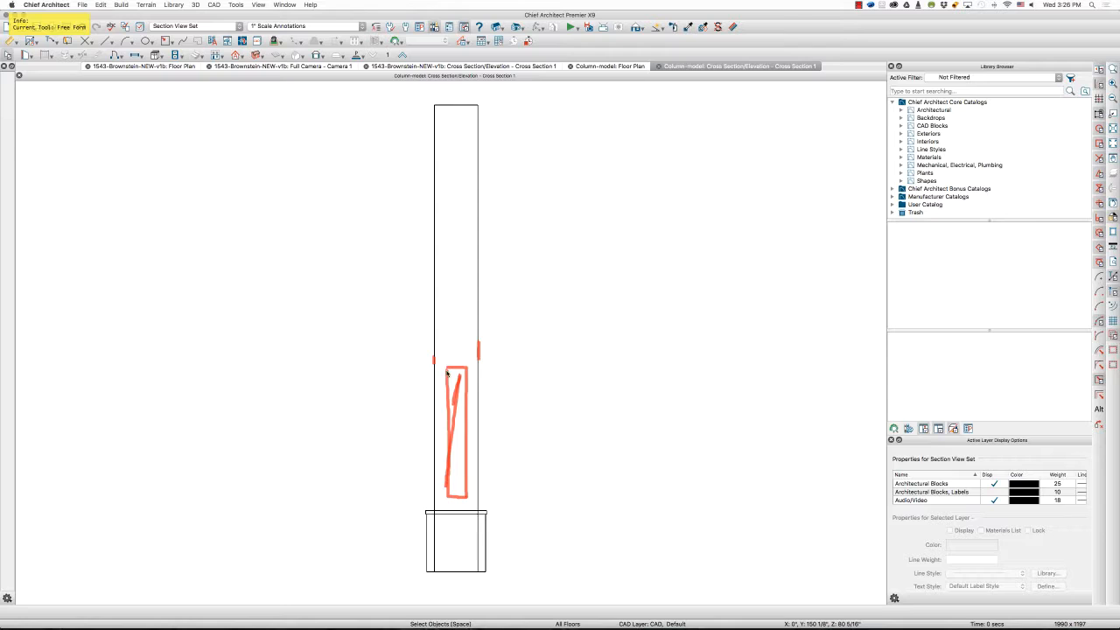
pyautogui.moveTo(447, 350)
pyautogui.mouseDown()
pyautogui.moveTo(426, 349)
pyautogui.moveTo(430, 513)
pyautogui.moveTo(488, 513)
pyautogui.moveTo(480, 349)
pyautogui.moveTo(429, 348)
pyautogui.moveTo(426, 298)
pyautogui.mouseUp()
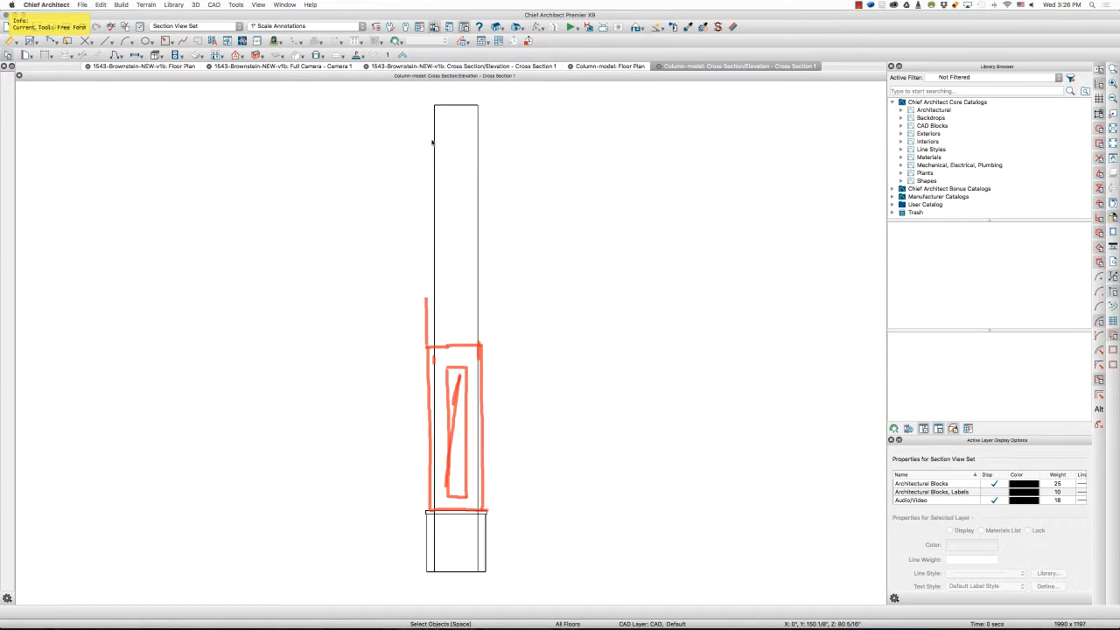
pyautogui.moveTo(428, 121); pyautogui.dragTo(429, 346)
pyautogui.moveTo(427, 122)
pyautogui.mouseDown()
pyautogui.moveTo(483, 118)
pyautogui.moveTo(482, 347)
pyautogui.moveTo(446, 333)
pyautogui.moveTo(464, 336)
pyautogui.moveTo(467, 136)
pyautogui.moveTo(445, 134)
pyautogui.moveTo(447, 334)
pyautogui.mouseUp()
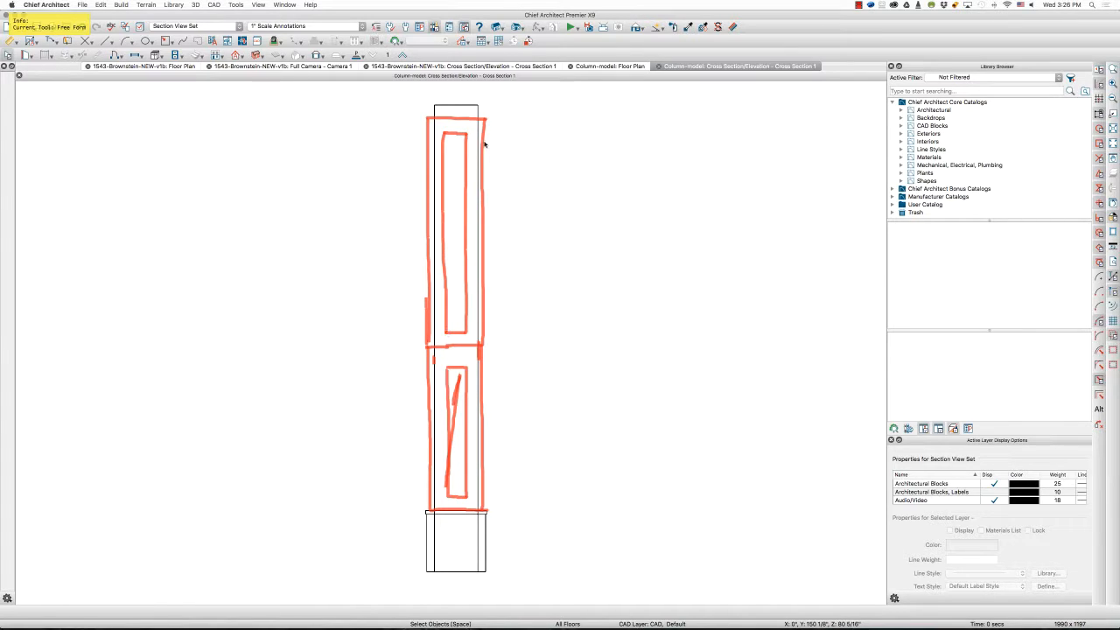
pyautogui.moveTo(487, 121)
pyautogui.mouseDown()
pyautogui.moveTo(499, 104)
pyautogui.moveTo(415, 104)
pyautogui.moveTo(432, 118)
pyautogui.mouseUp()
pyautogui.moveTo(487, 552); pyautogui.dragTo(488, 569)
pyautogui.moveTo(426, 553); pyautogui.dragTo(427, 570)
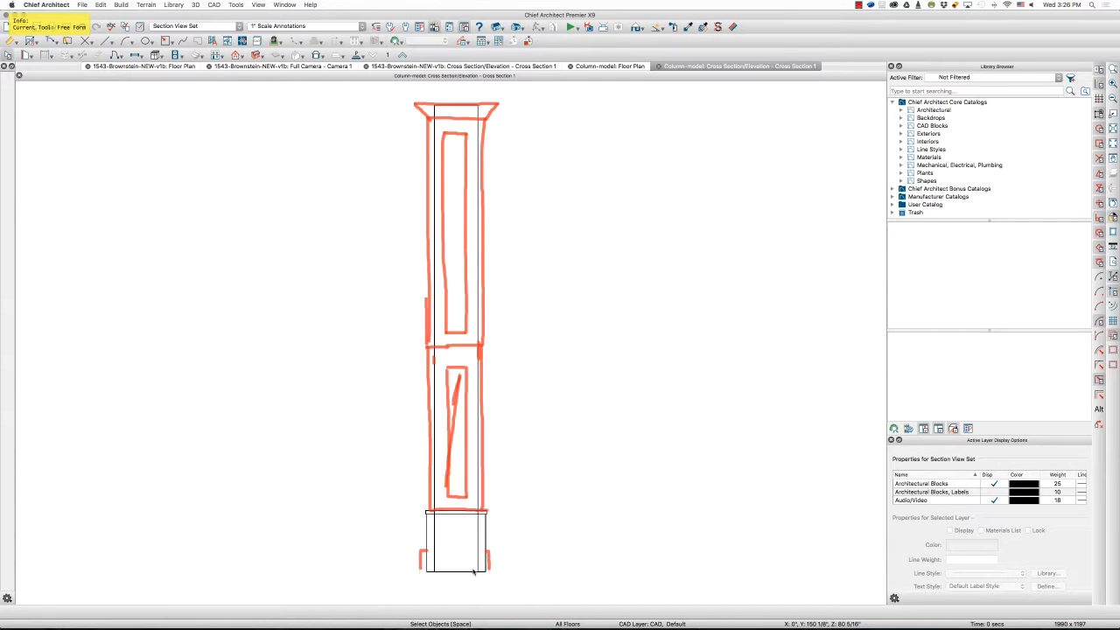
pyautogui.moveTo(488, 541); pyautogui.dragTo(490, 569)
pyautogui.moveTo(429, 531)
pyautogui.mouseDown()
pyautogui.moveTo(420, 573)
pyautogui.moveTo(495, 574)
pyautogui.mouseUp()
pyautogui.moveTo(449, 495)
pyautogui.mouseDown()
pyautogui.moveTo(466, 497)
pyautogui.moveTo(458, 372)
pyautogui.moveTo(452, 475)
pyautogui.mouseUp()
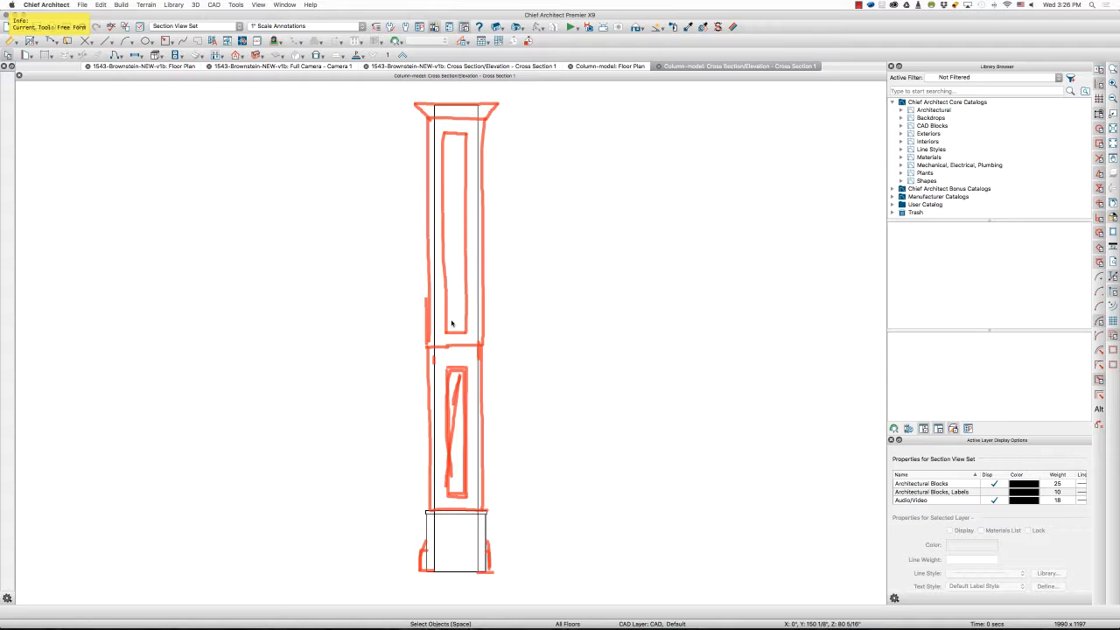
pyautogui.press('Escape')
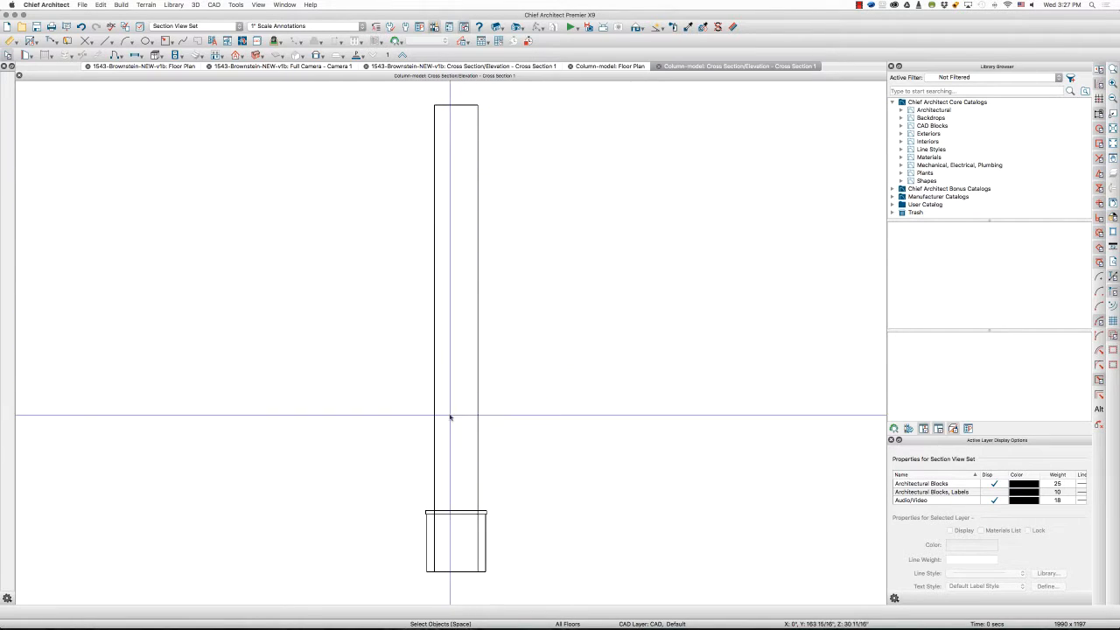
# - Return to the column floor plan and browse the core Architectural library, including Millwork, for molding profile categories
pyautogui.click(601, 68)
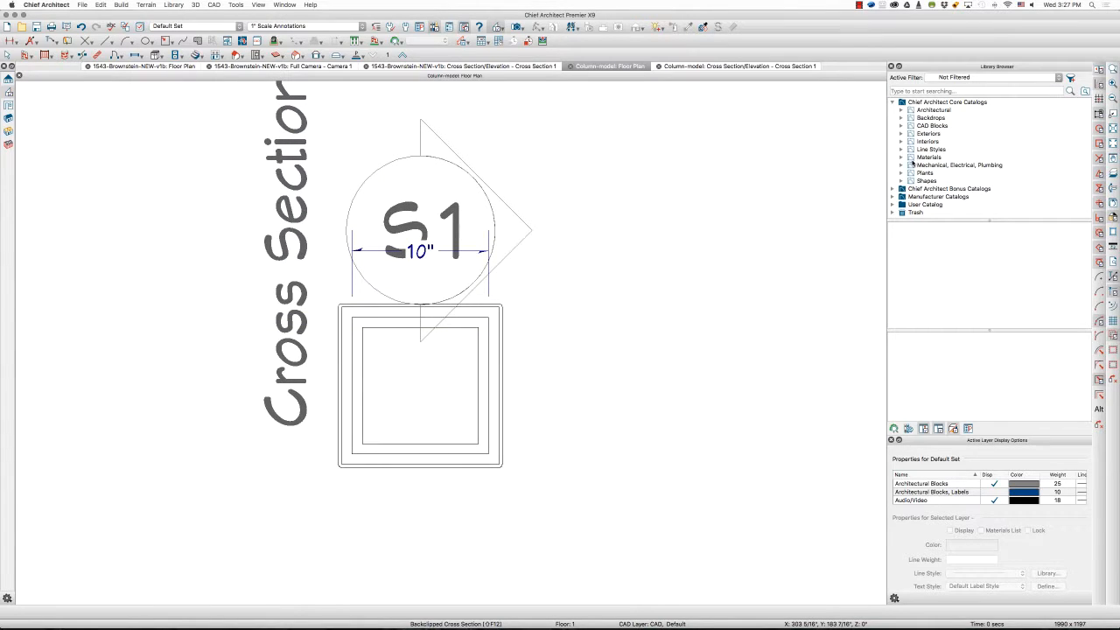
pyautogui.click(904, 110)
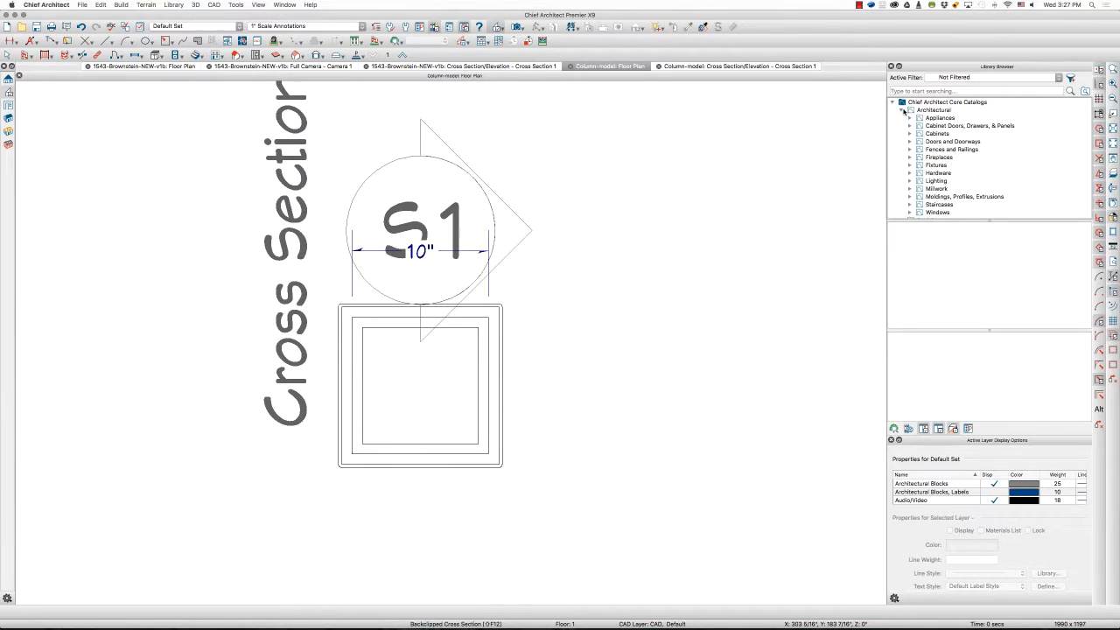
pyautogui.click(922, 192)
pyautogui.click(910, 190)
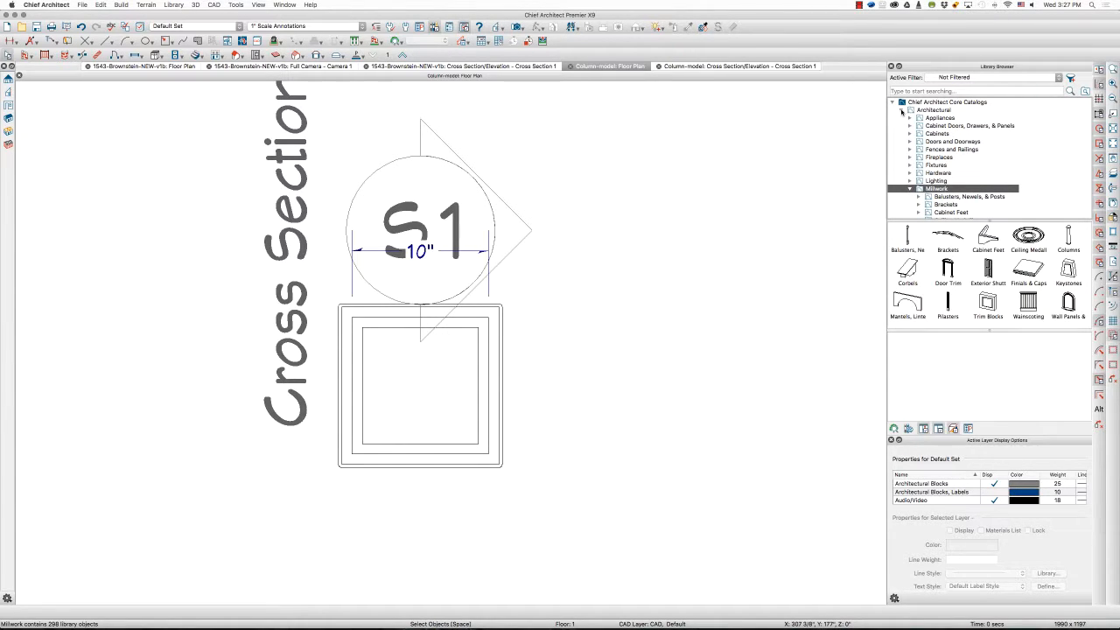
pyautogui.scroll(-3, 920, 164)
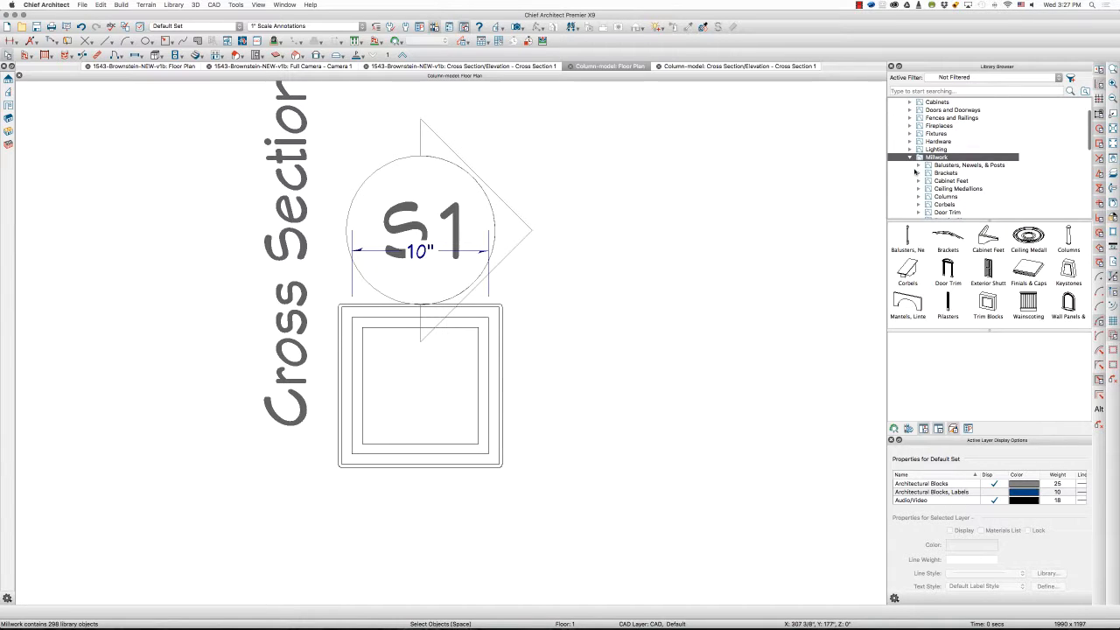
pyautogui.click(910, 157)
pyautogui.scroll(-2, 911, 160)
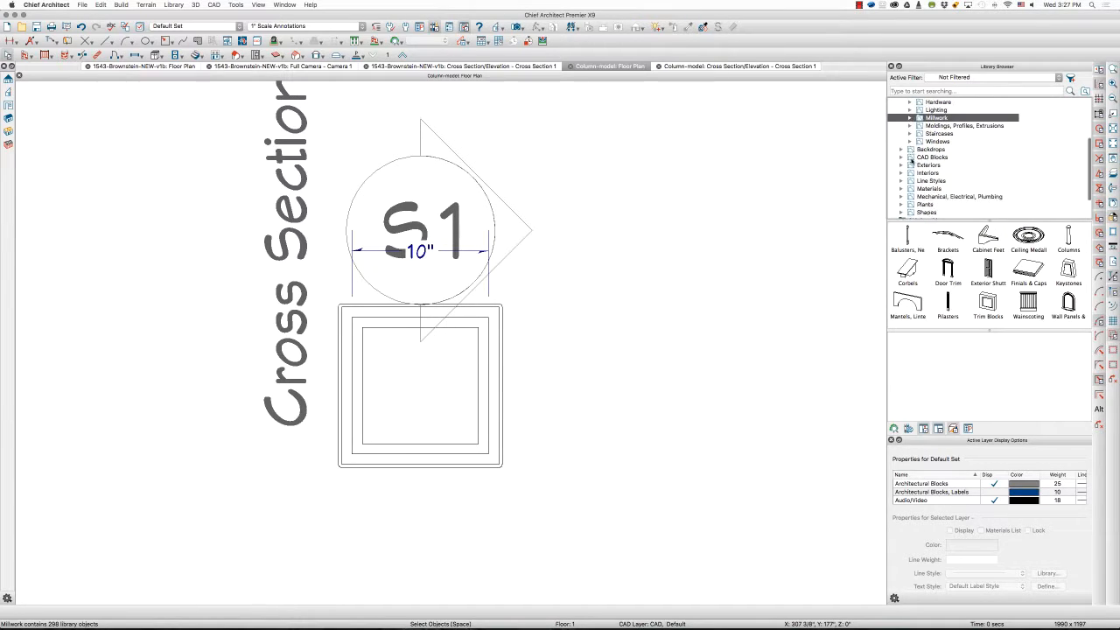
pyautogui.scroll(1, 911, 161)
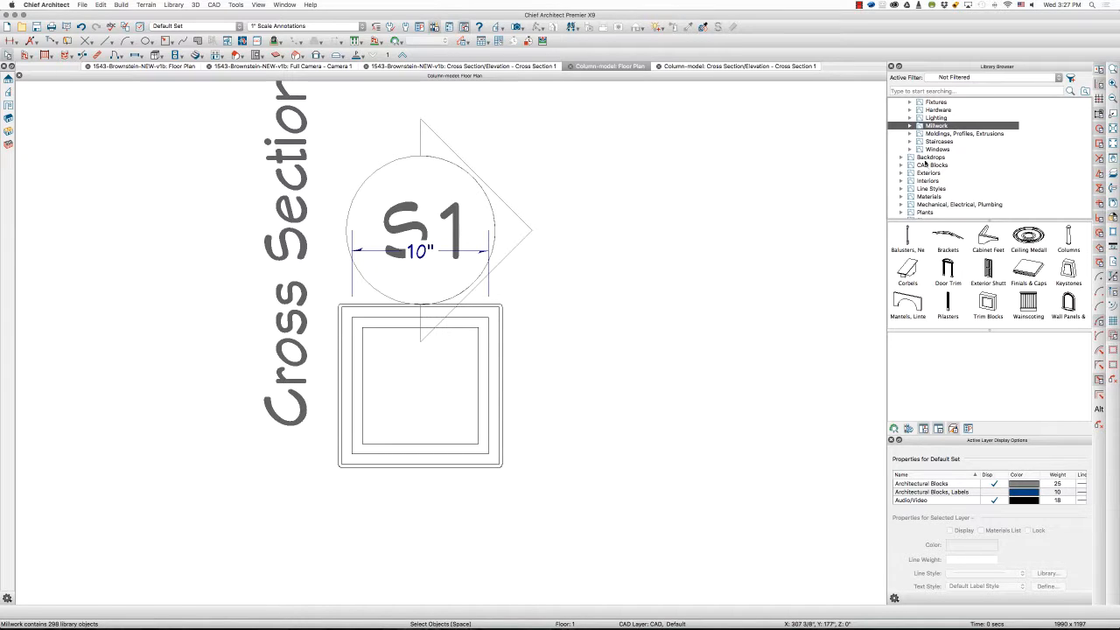
pyautogui.scroll(-2, 925, 188)
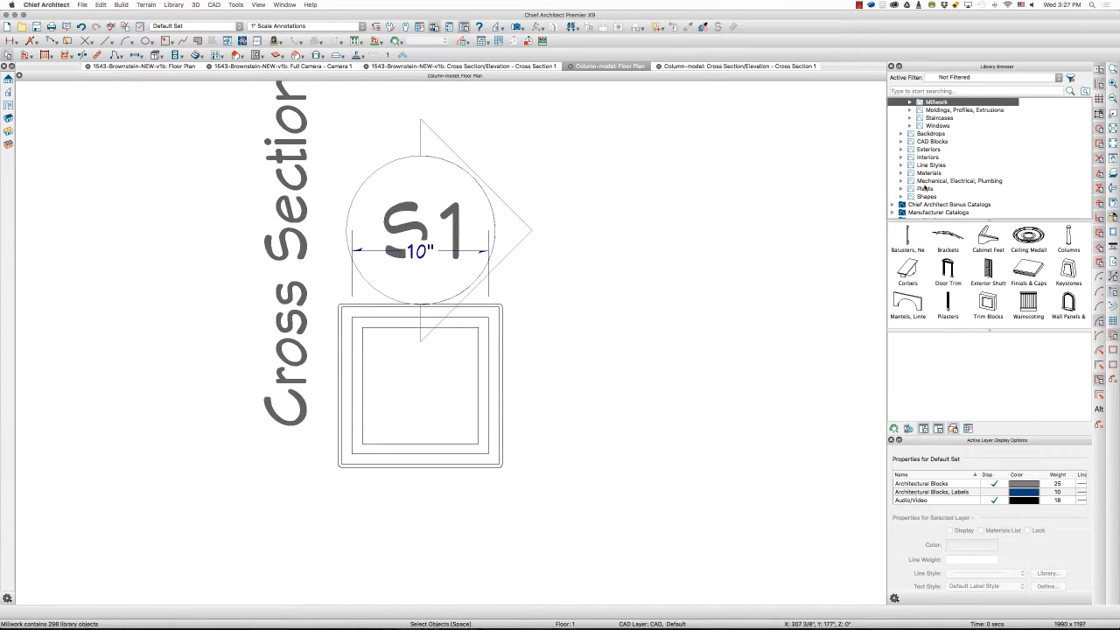
pyautogui.scroll(2, 925, 187)
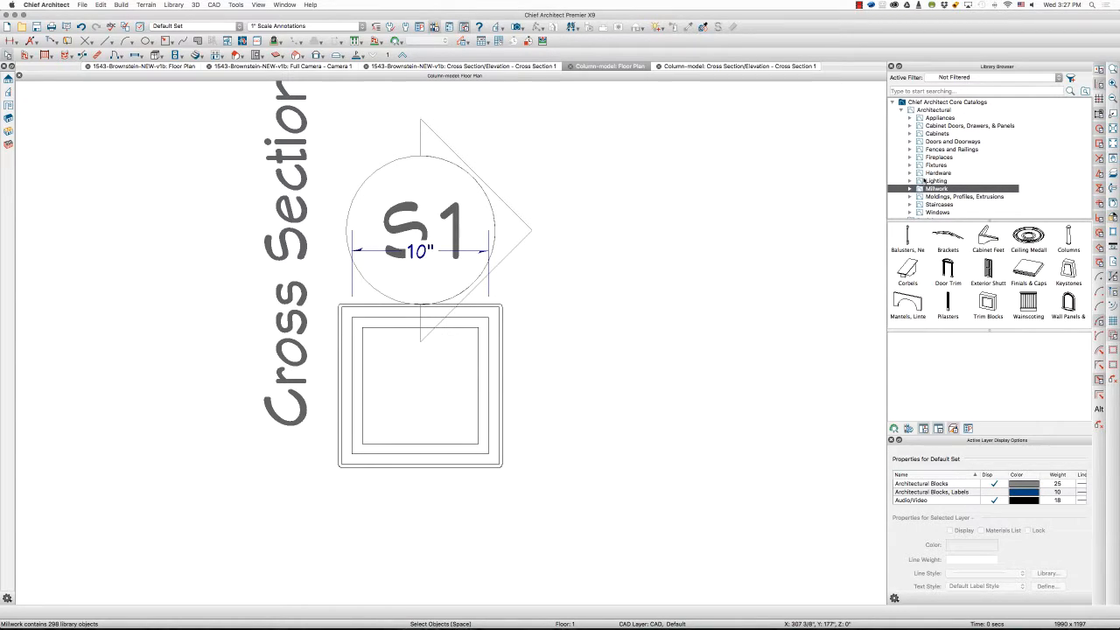
pyautogui.scroll(-3, 932, 181)
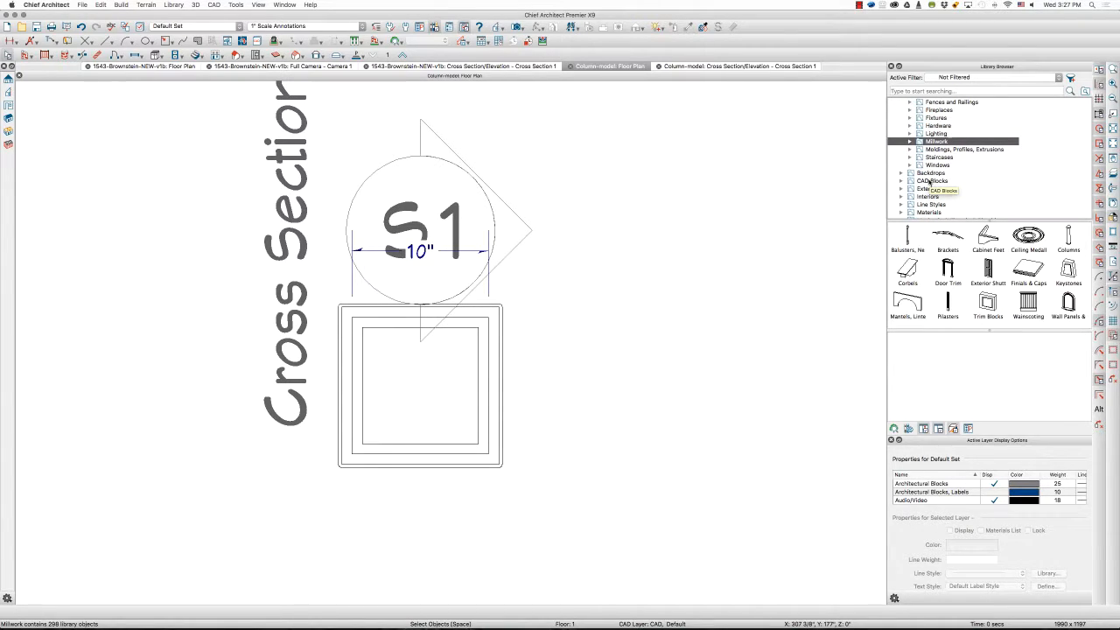
pyautogui.scroll(3, 930, 179)
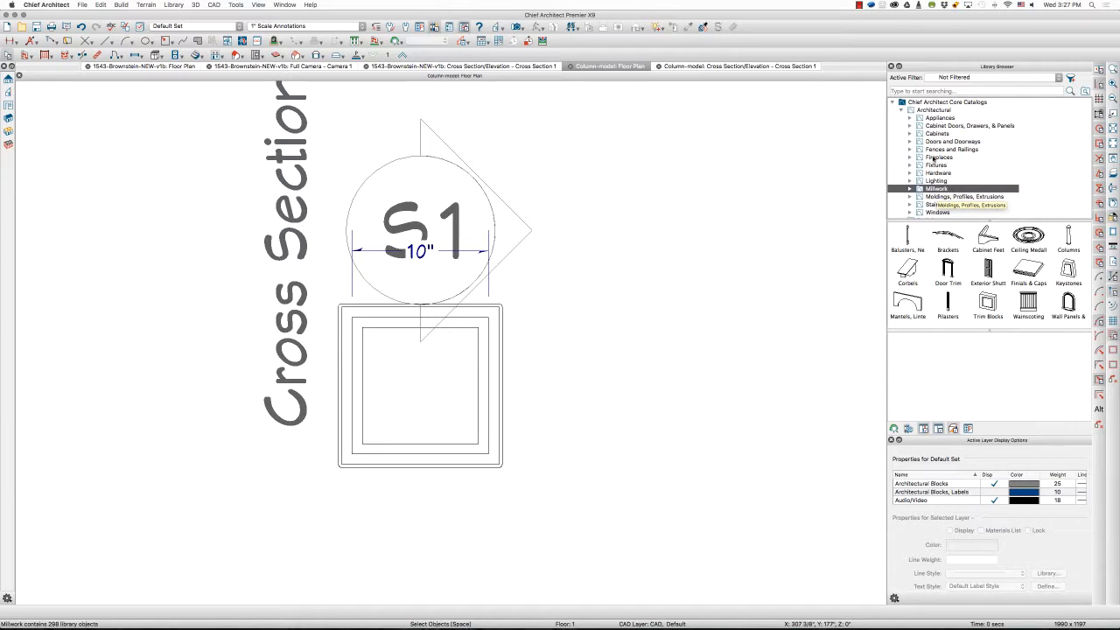
pyautogui.scroll(-3, 933, 176)
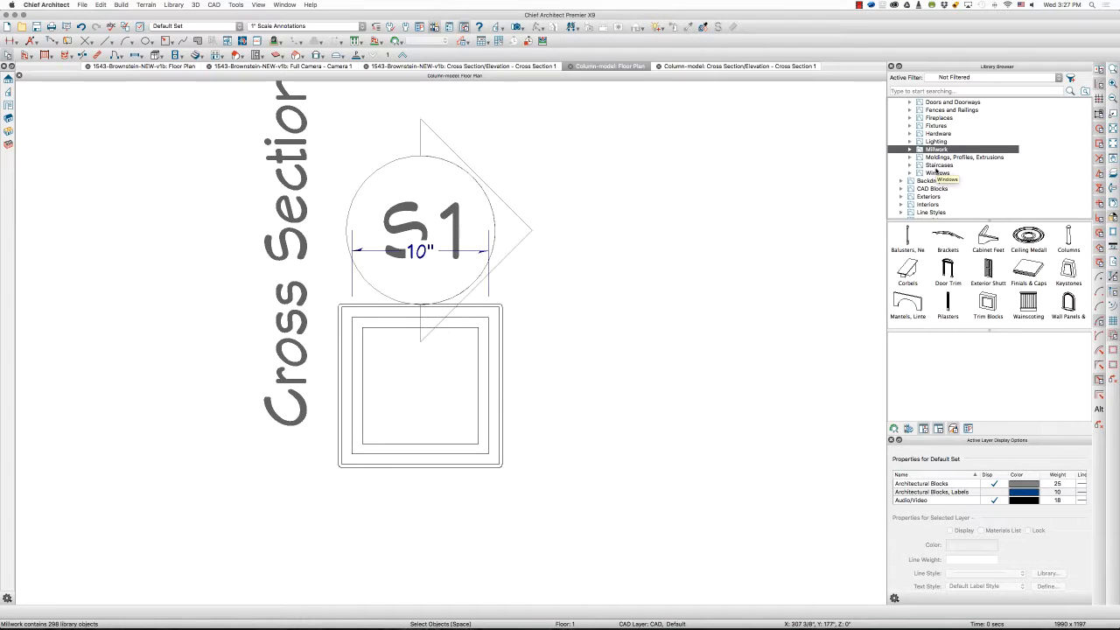
# - Open the Crown Molding profiles under Moldings, Profiles, Extrusions, preview CA-33, and expand the list of profiles
pyautogui.click(936, 158)
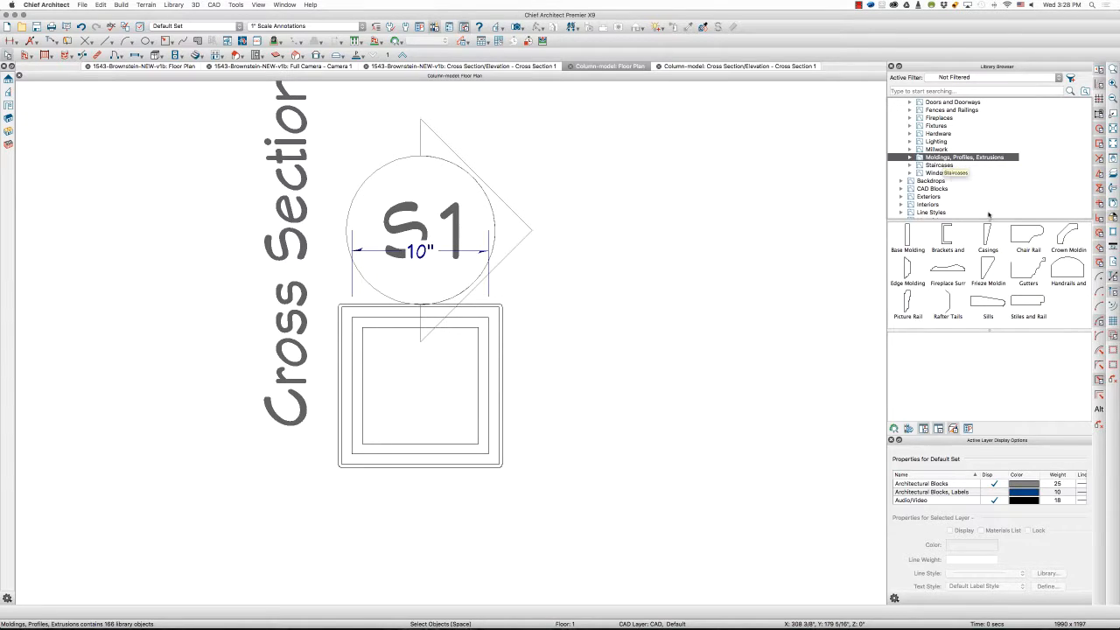
pyautogui.doubleClick(1063, 242)
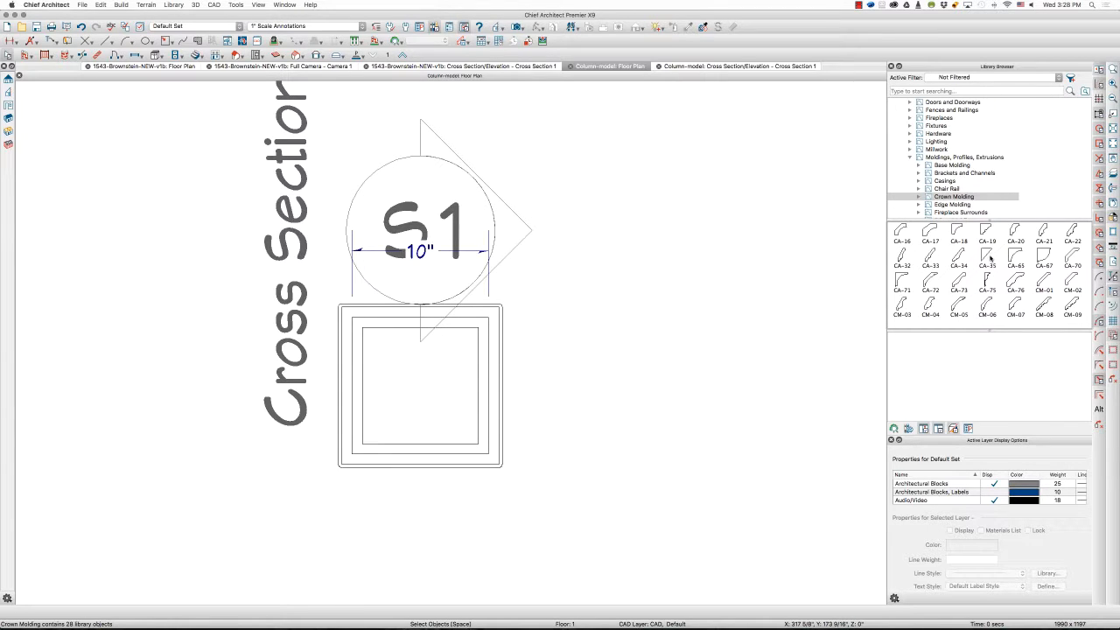
pyautogui.click(931, 258)
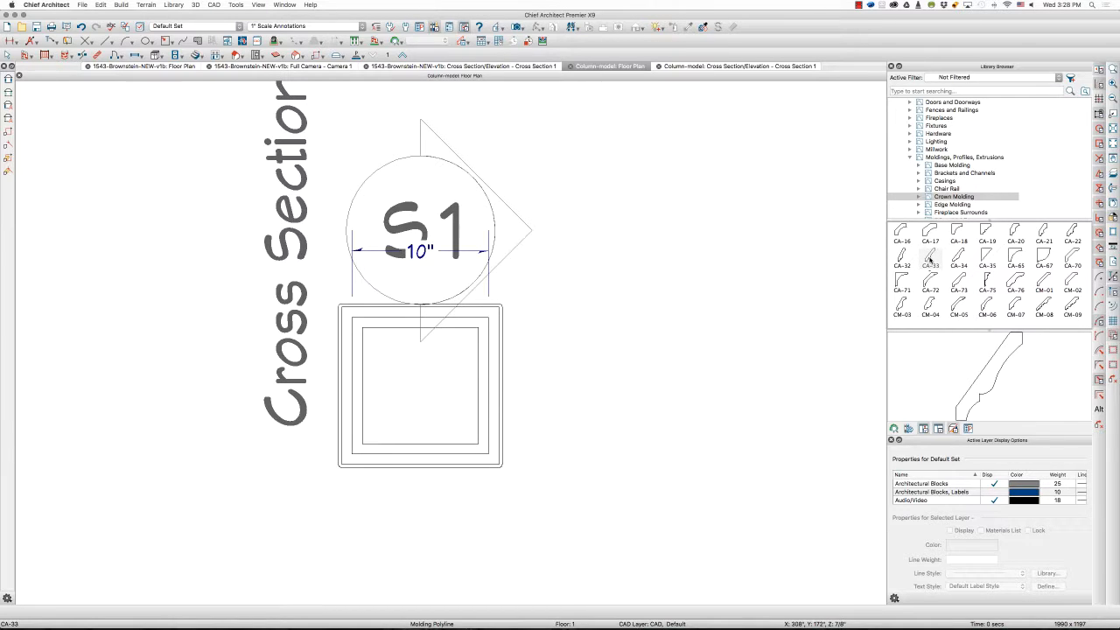
pyautogui.click(919, 196)
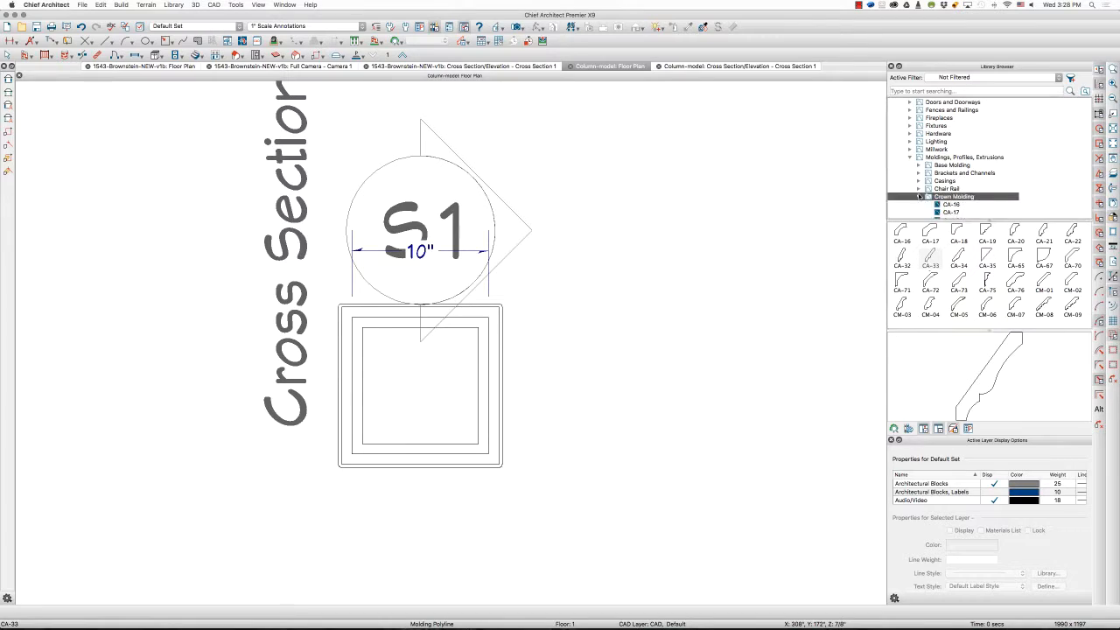
pyautogui.scroll(-4, 921, 189)
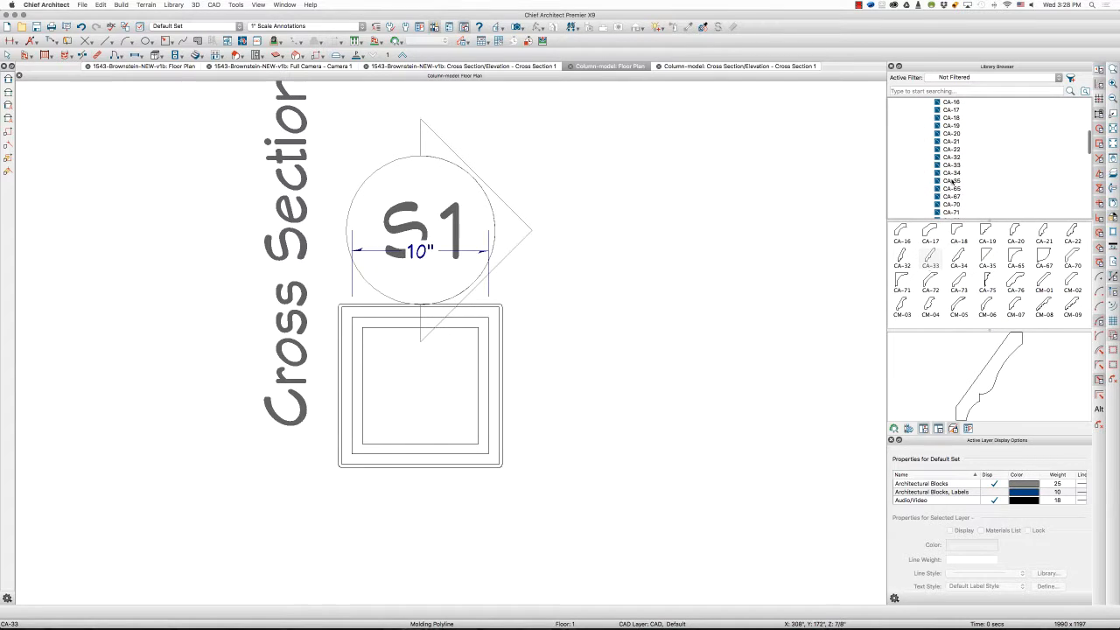
# - Place the CA-33 crown molding profile in the floor plan beside the column
pyautogui.click(951, 165)
pyautogui.rightClick(951, 165)
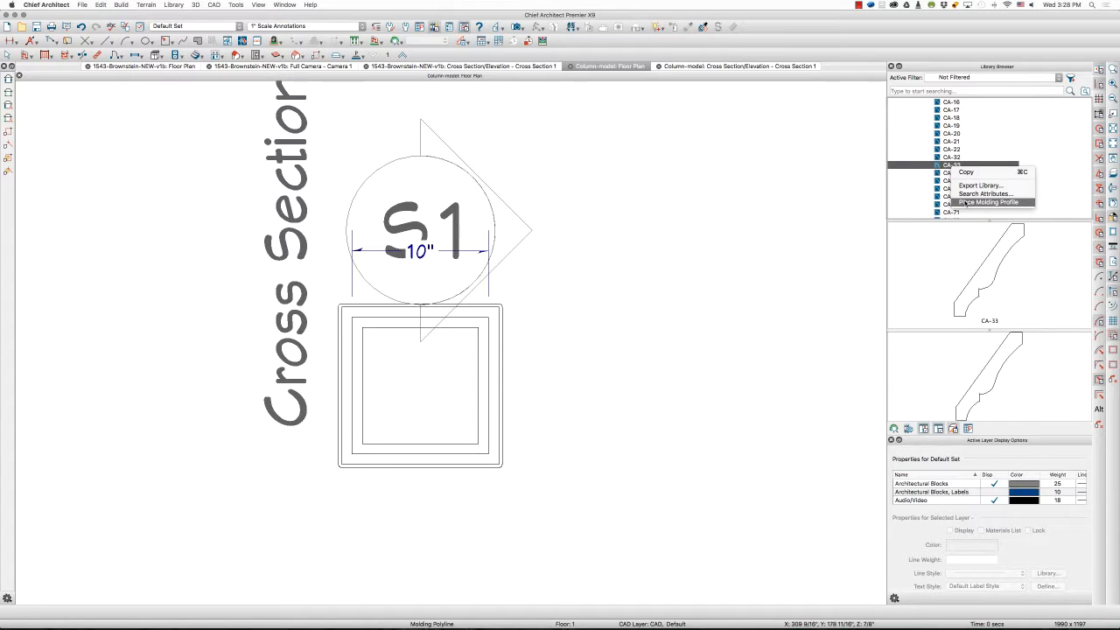
pyautogui.click(965, 202)
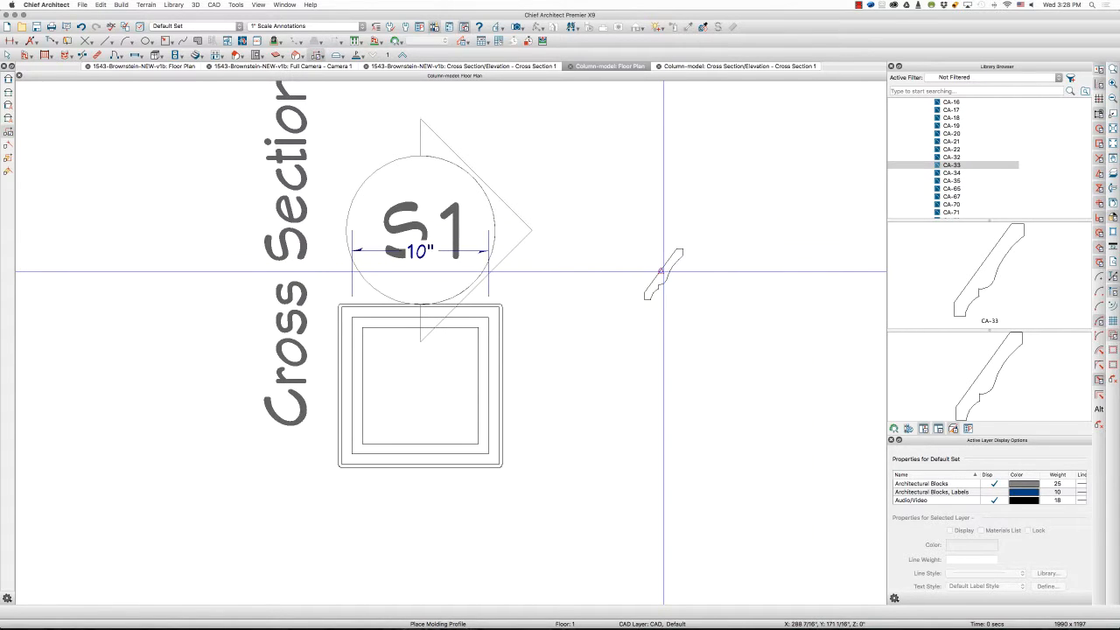
pyautogui.click(662, 271)
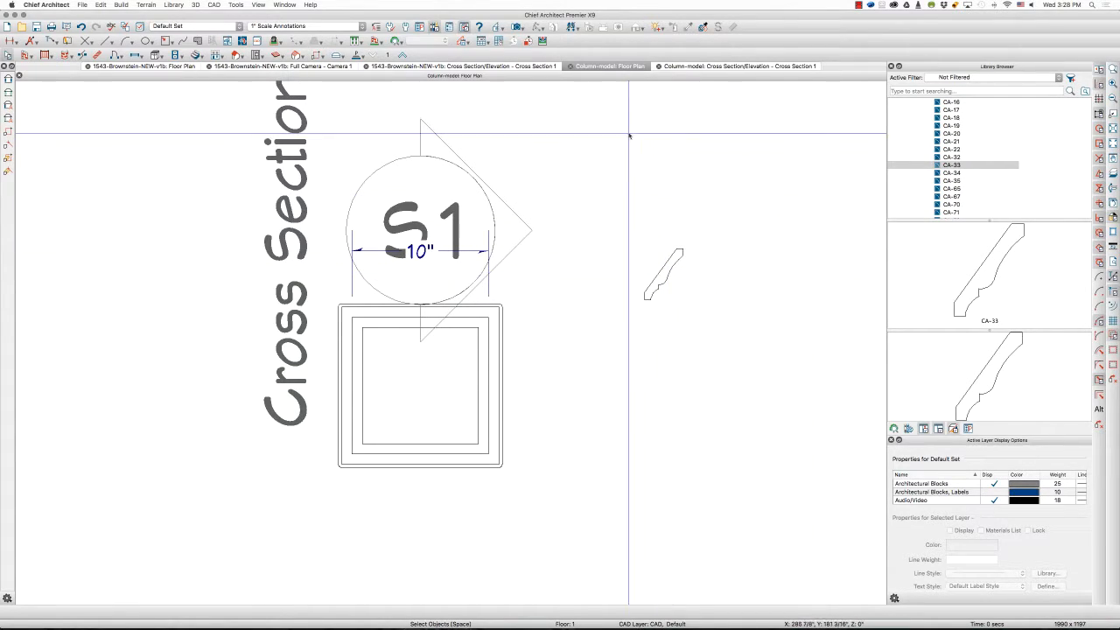
# - Try to place the CA-33 molding profile in the column's cross section view, and return to the floor plan
pyautogui.click(687, 68)
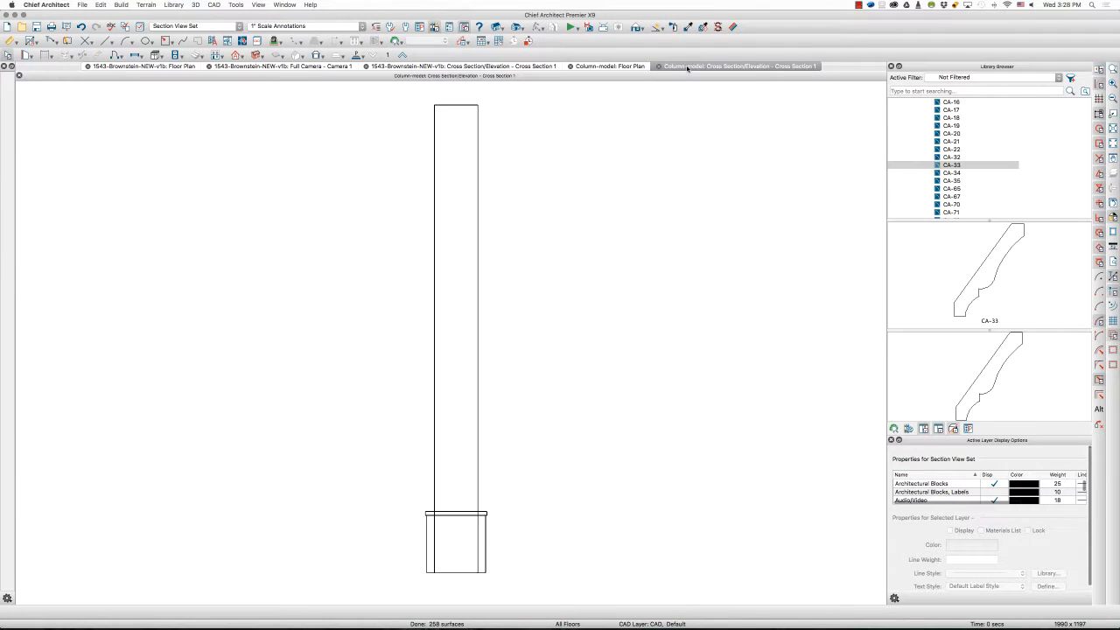
pyautogui.rightClick(948, 165)
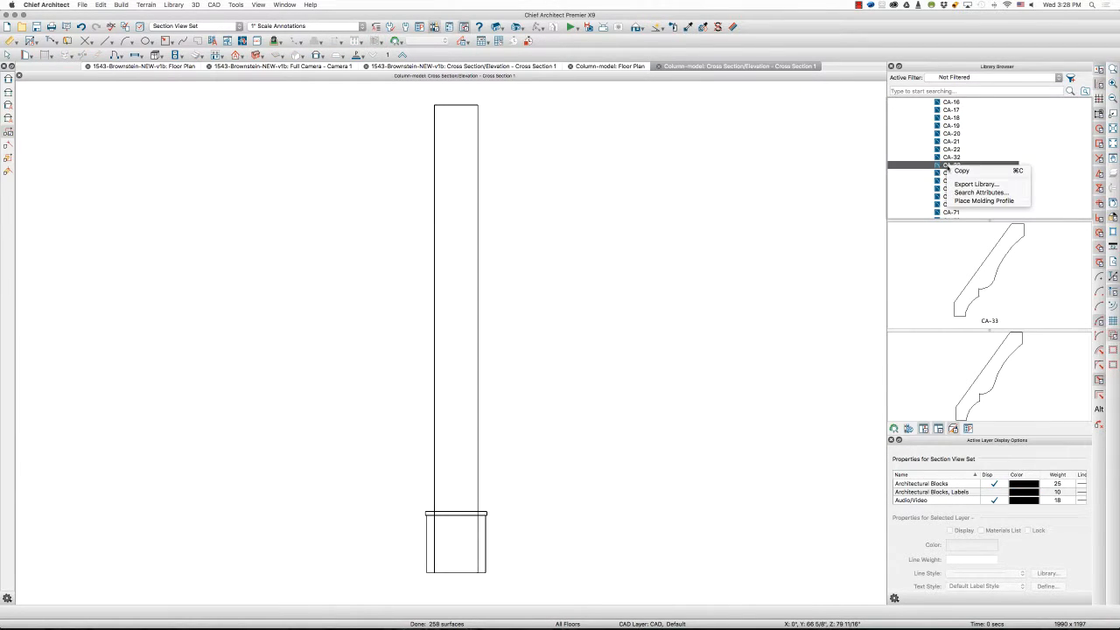
pyautogui.click(963, 202)
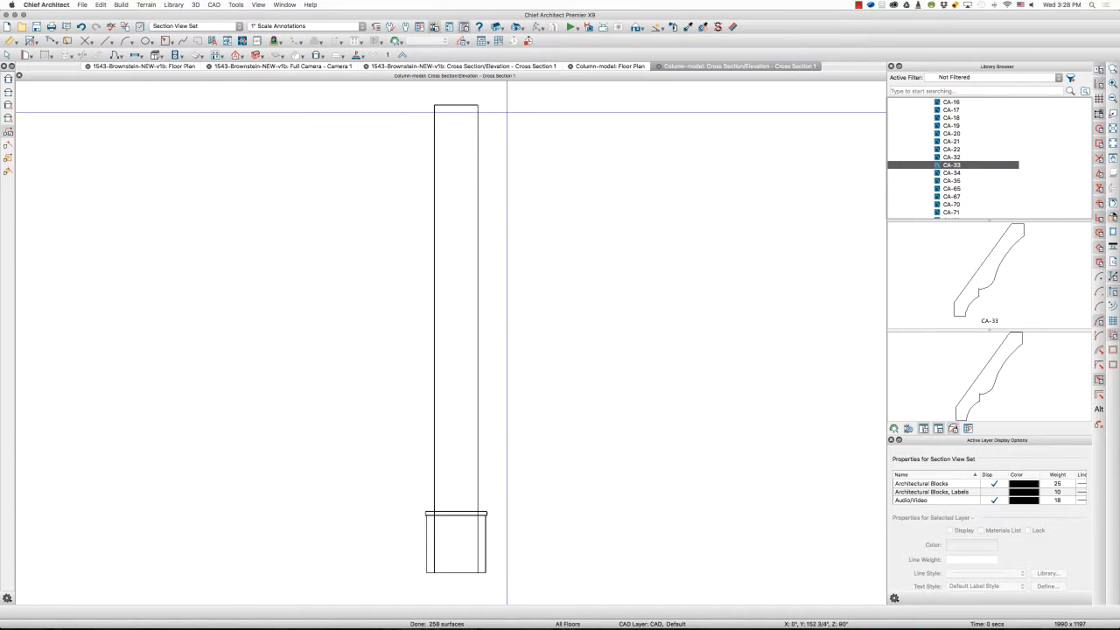
pyautogui.click(611, 66)
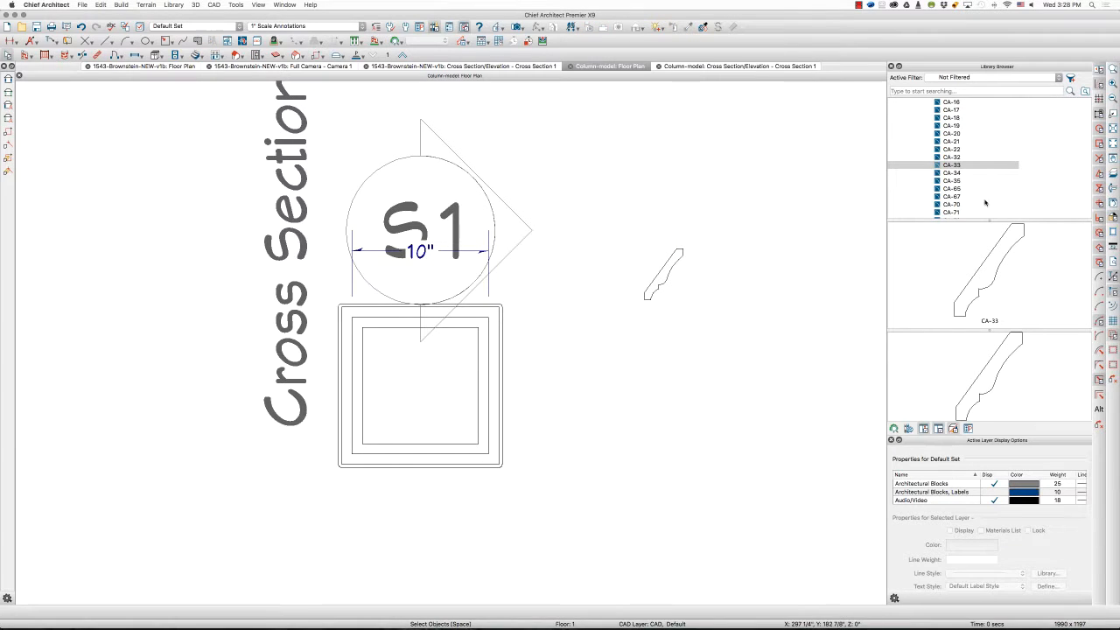
pyautogui.rightClick(952, 166)
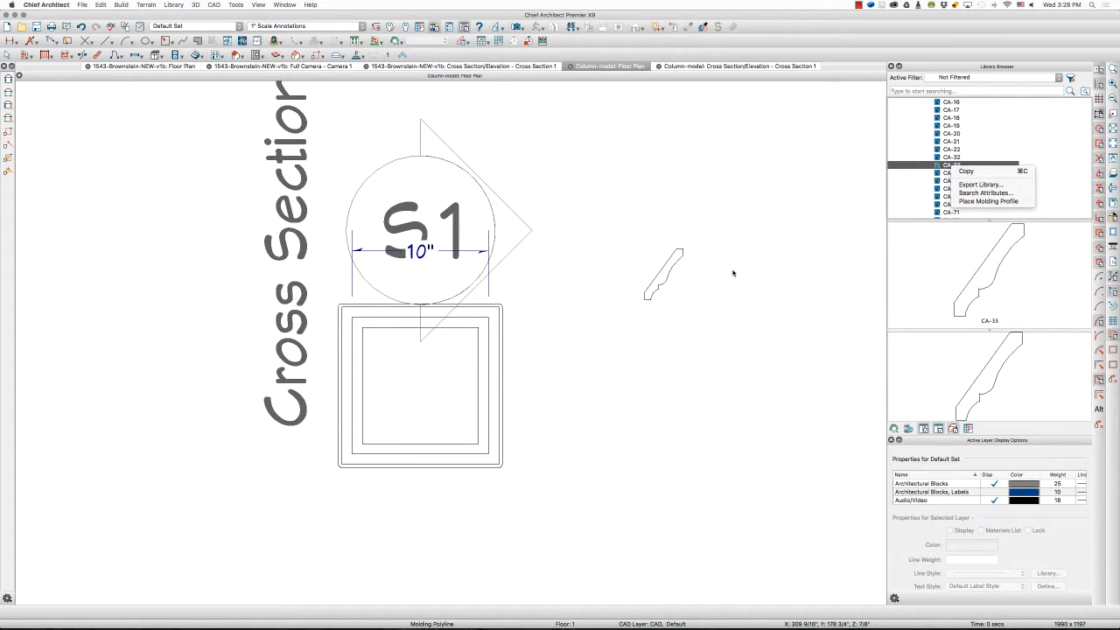
pyautogui.click(668, 272)
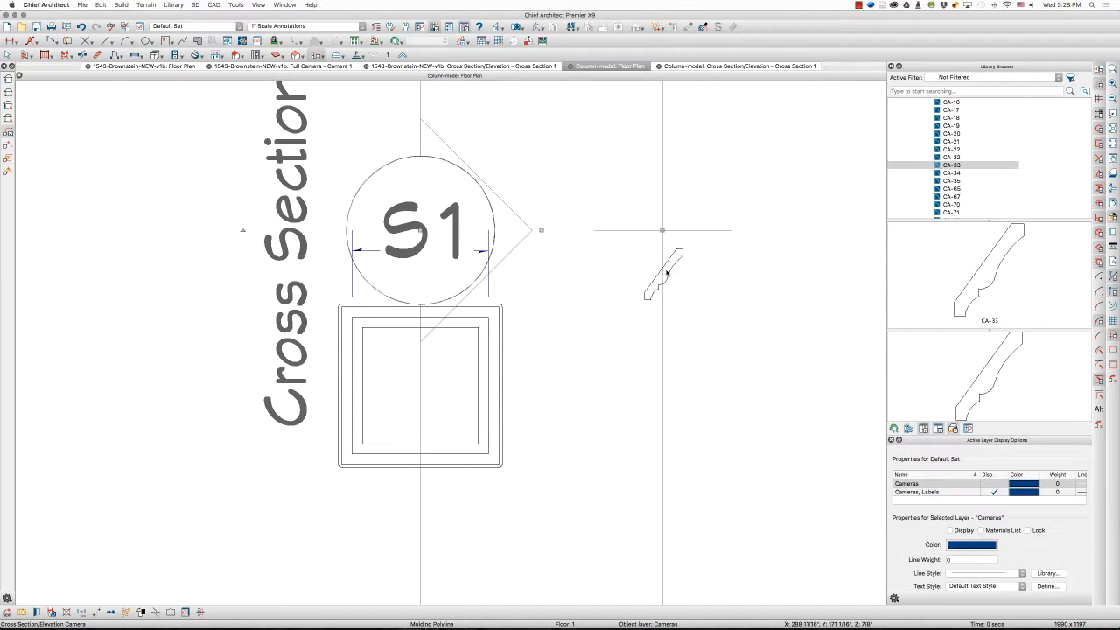
pyautogui.click(684, 254)
pyautogui.press('space')
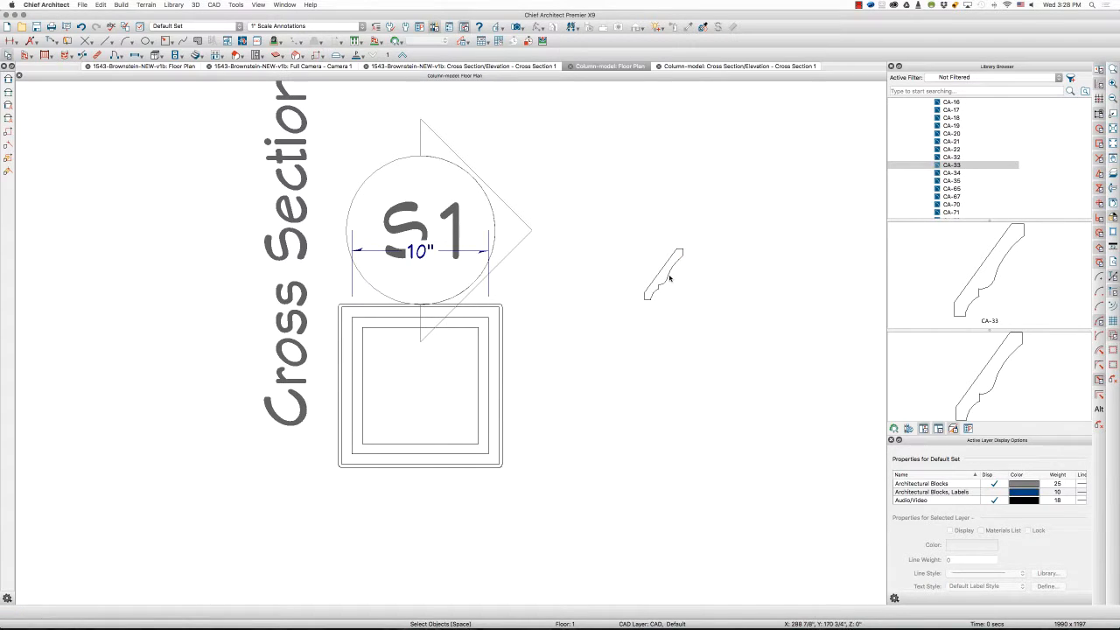
# - Copy the CA-33 profile polyline from the floor plan and paste it into the column's cross section beside the upper shaft
pyautogui.click(668, 276)
pyautogui.press('w')
pyautogui.click(668, 279)
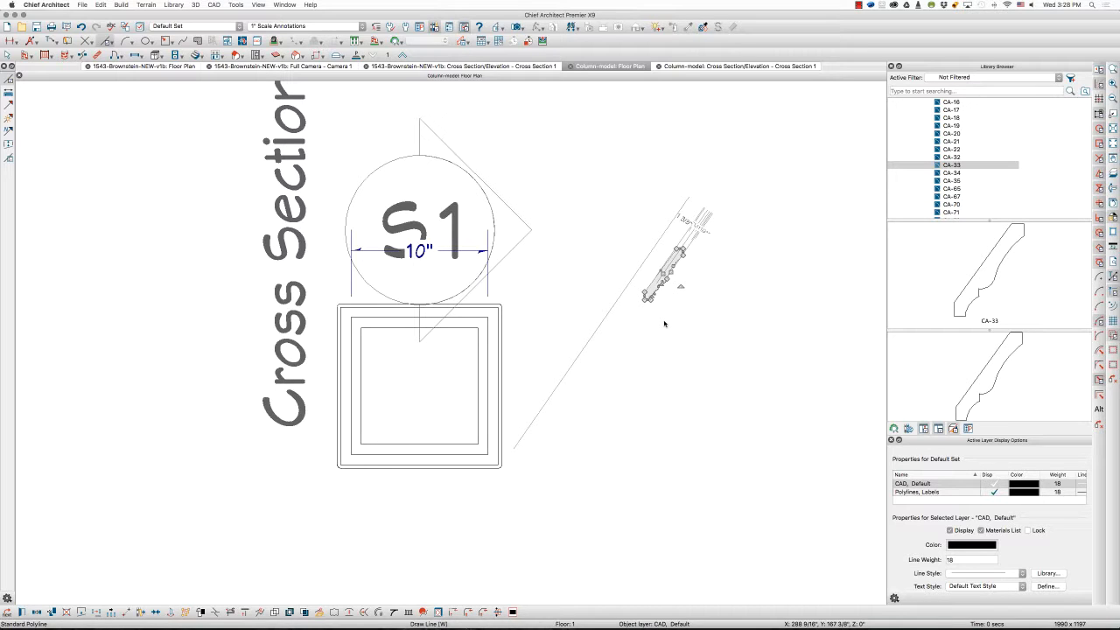
pyautogui.click(690, 68)
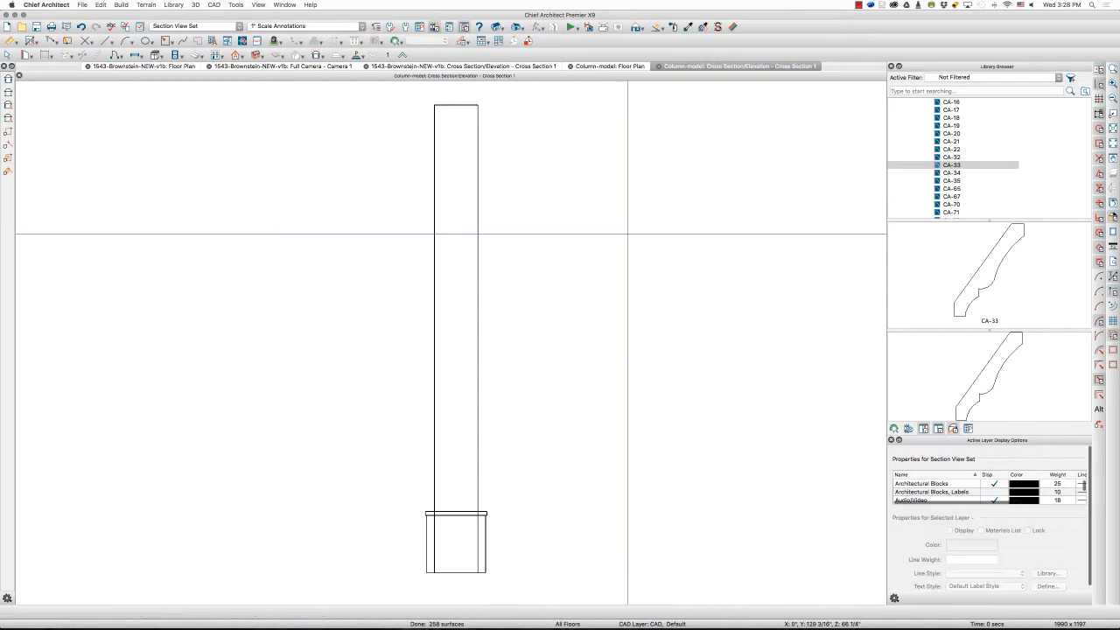
pyautogui.press('super+v')
pyautogui.click(522, 187)
pyautogui.click(551, 200)
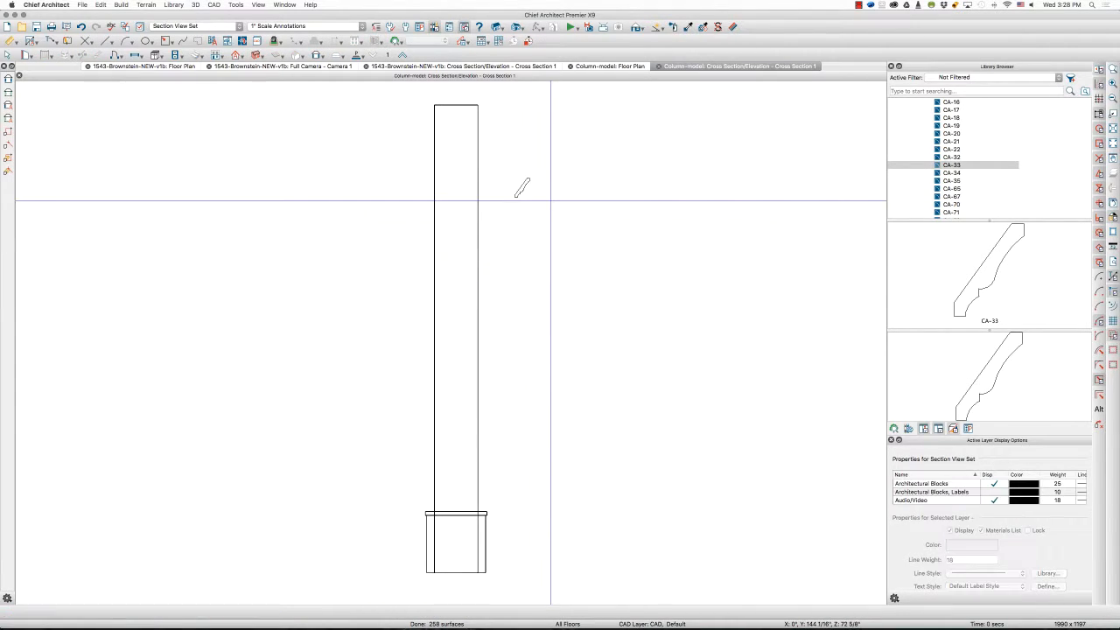
# - Draw a rectangular polyline down the outside of the shaft from its upper right corner, 3/4" wide and about 6 7/16" tall
pyautogui.moveTo(447, 243); pyautogui.dragTo(556, 100)
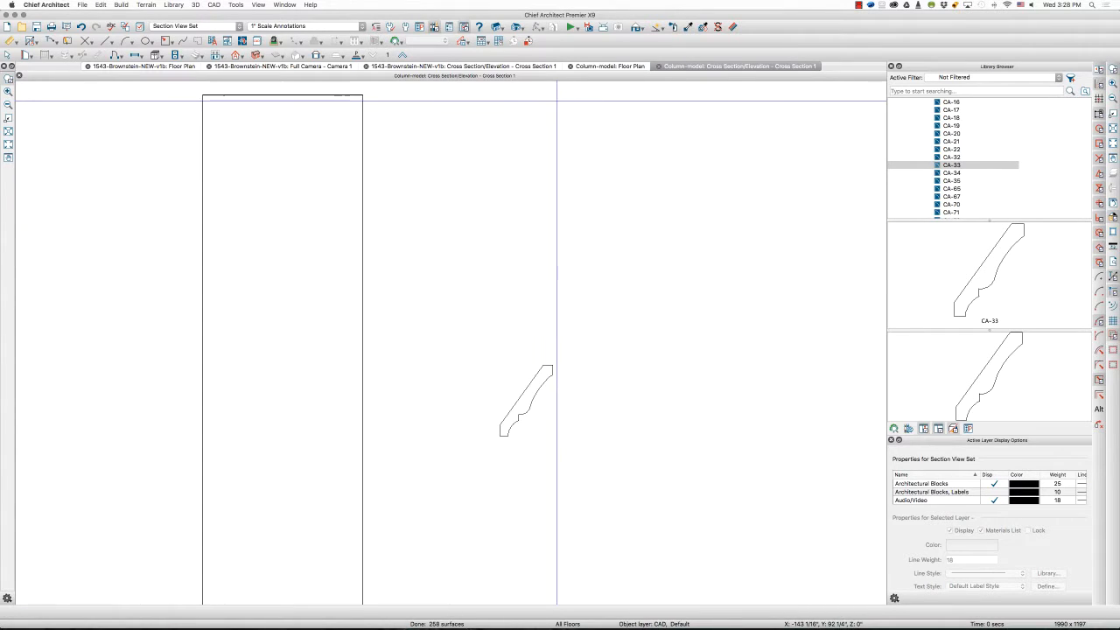
pyautogui.click(166, 41)
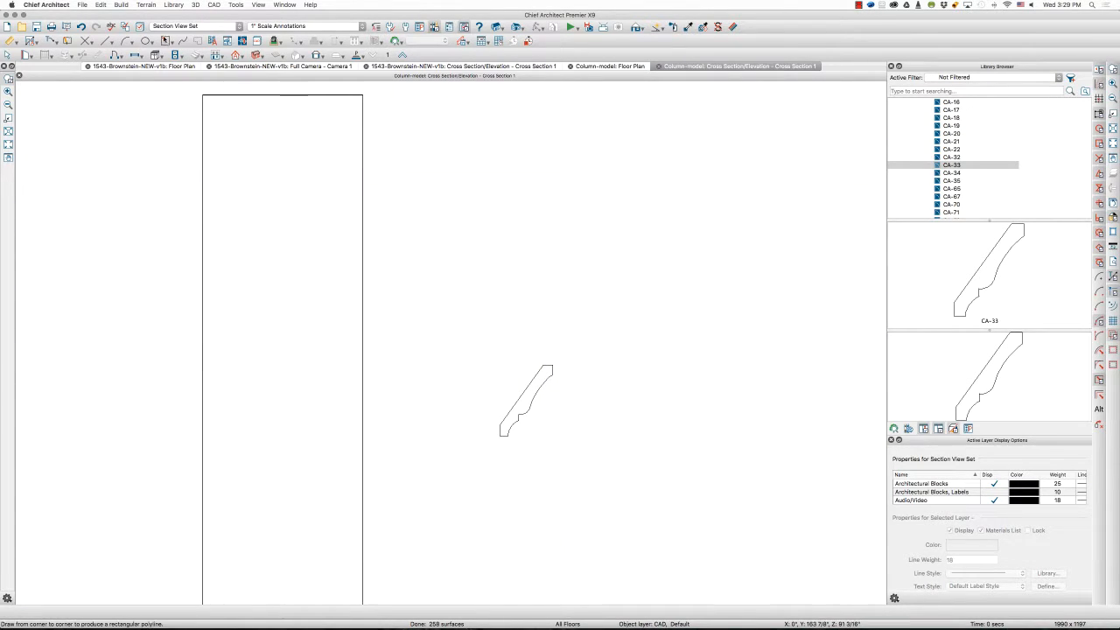
pyautogui.moveTo(363, 95); pyautogui.dragTo(385, 216)
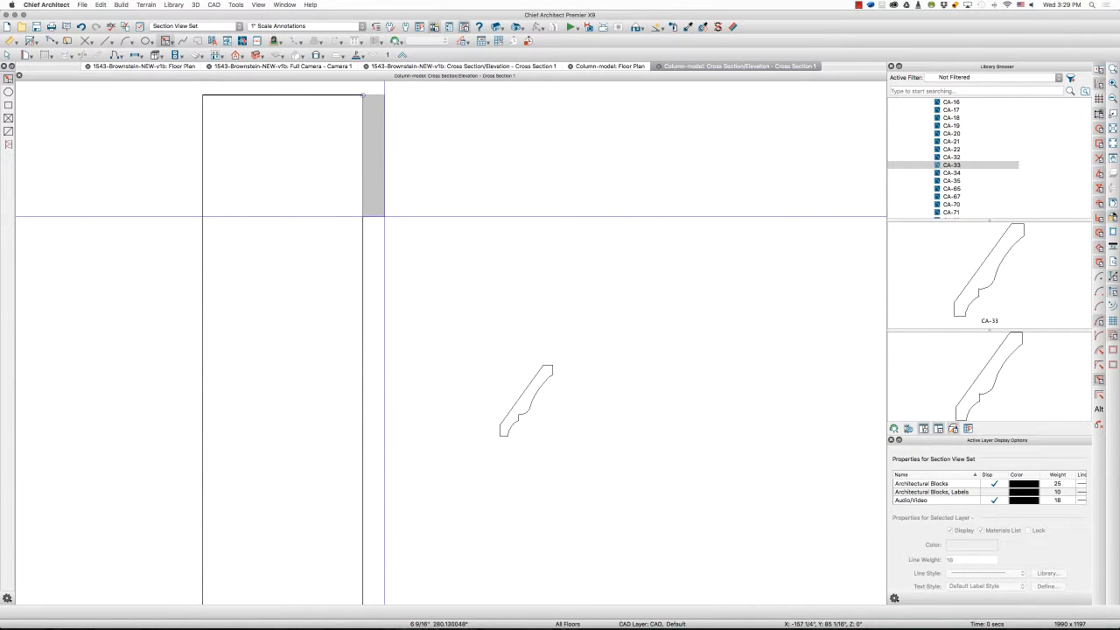
pyautogui.press('Tab')
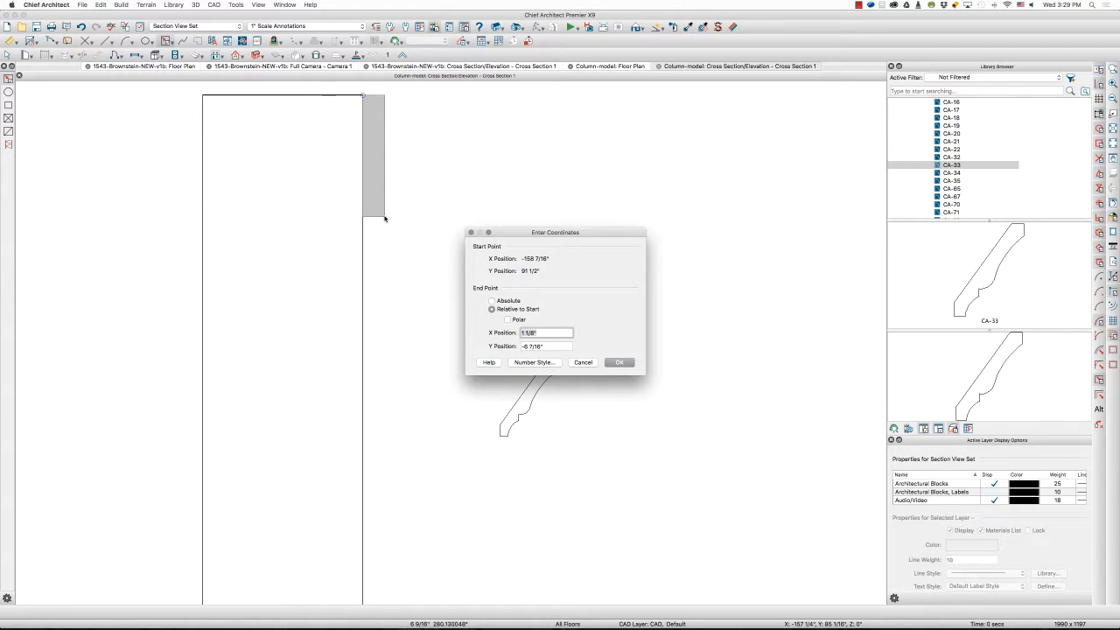
pyautogui.write('3/4')
pyautogui.press('Return')
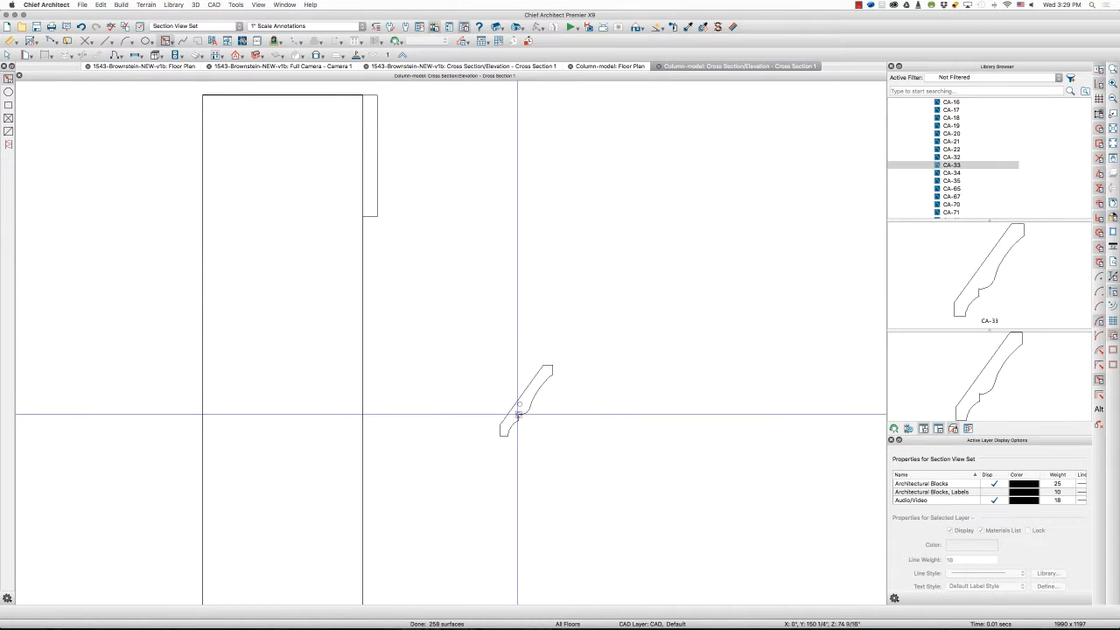
# - Move the CA-33 profile point to point so its lower back corner meets the narrow rectangle's lower outer corner
pyautogui.click(517, 400)
pyautogui.press('m')
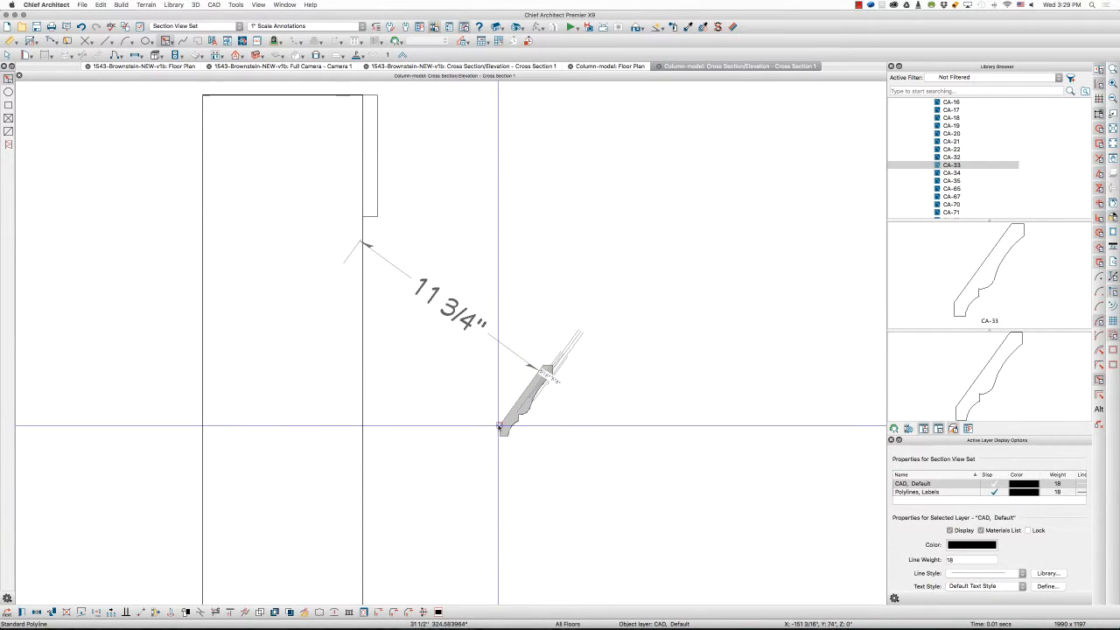
pyautogui.click(500, 425)
pyautogui.click(377, 217)
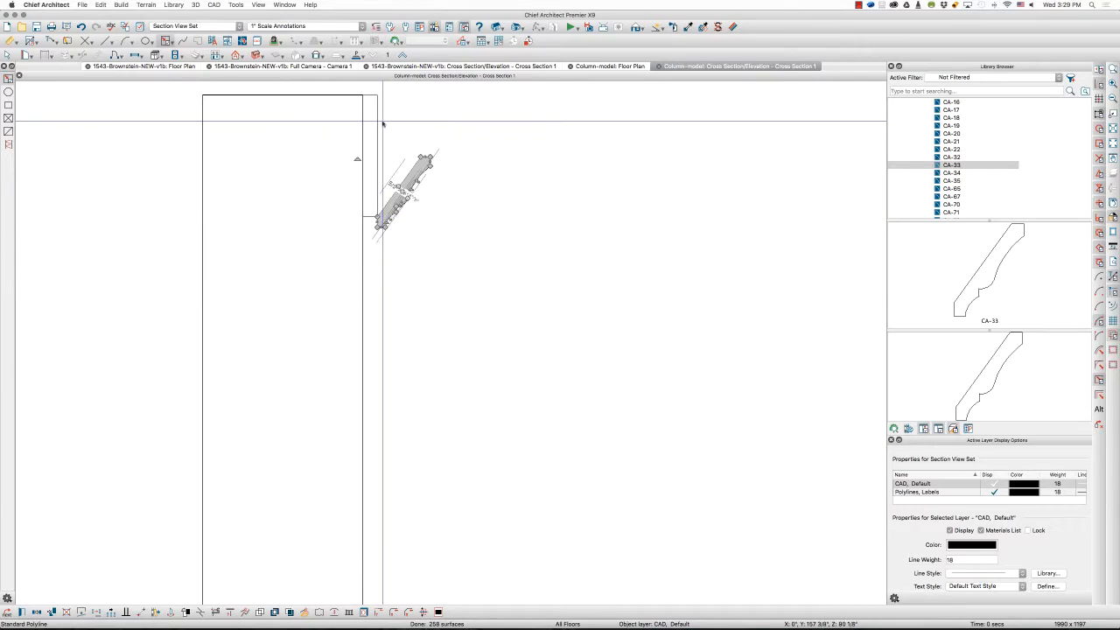
# - Draw a horizontal line outward from the column's top and move the crown profile up so its top meets that line
pyautogui.press('l')
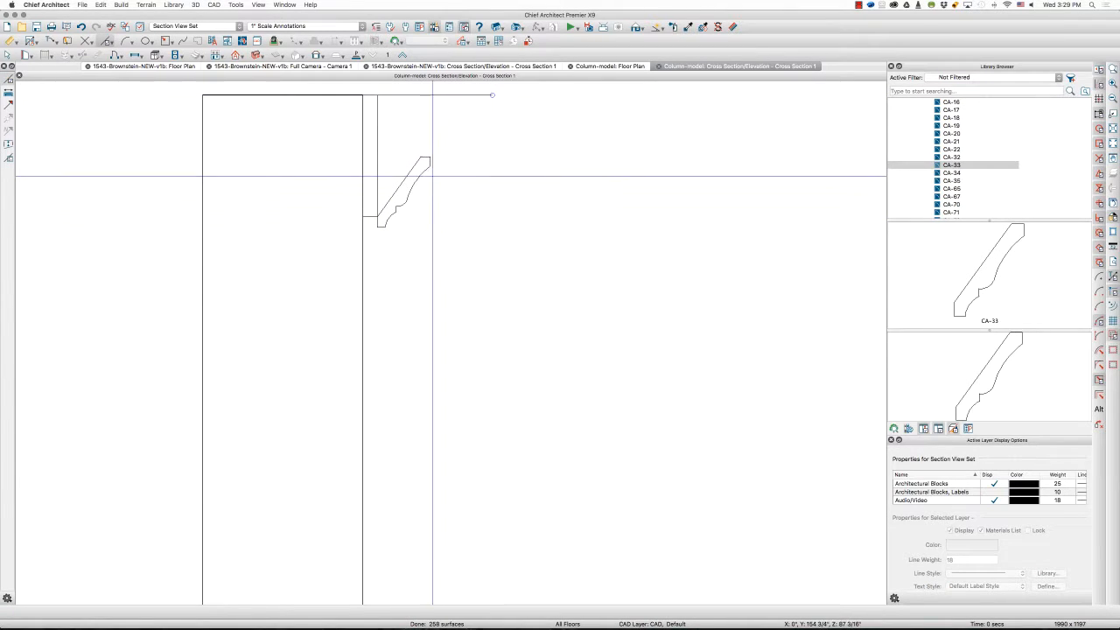
pyautogui.click(418, 171)
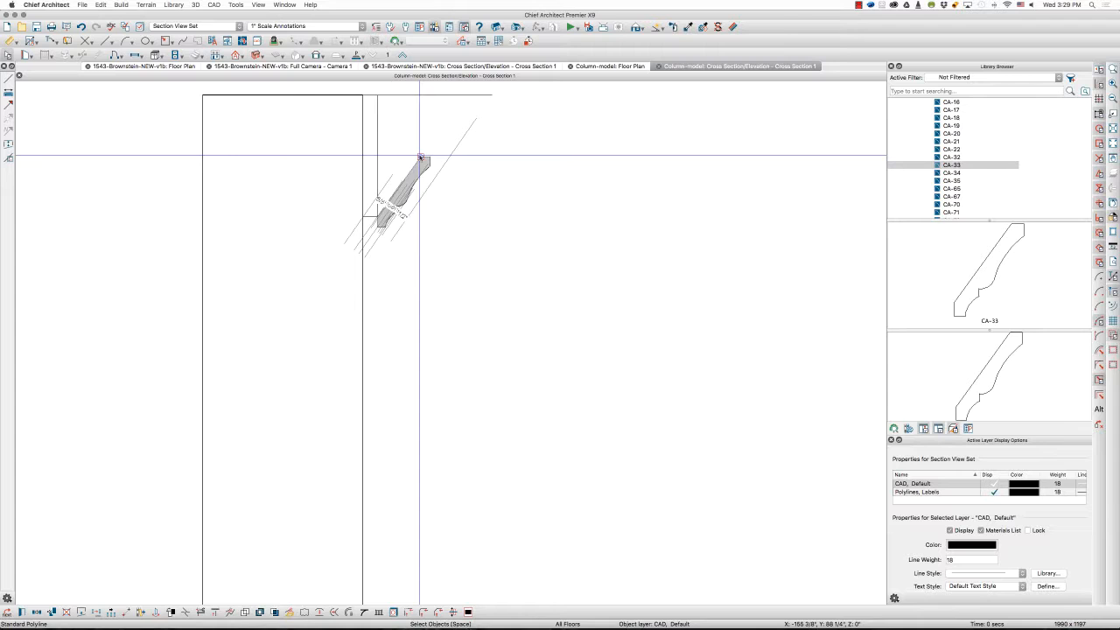
pyautogui.moveTo(420, 158); pyautogui.dragTo(417, 96)
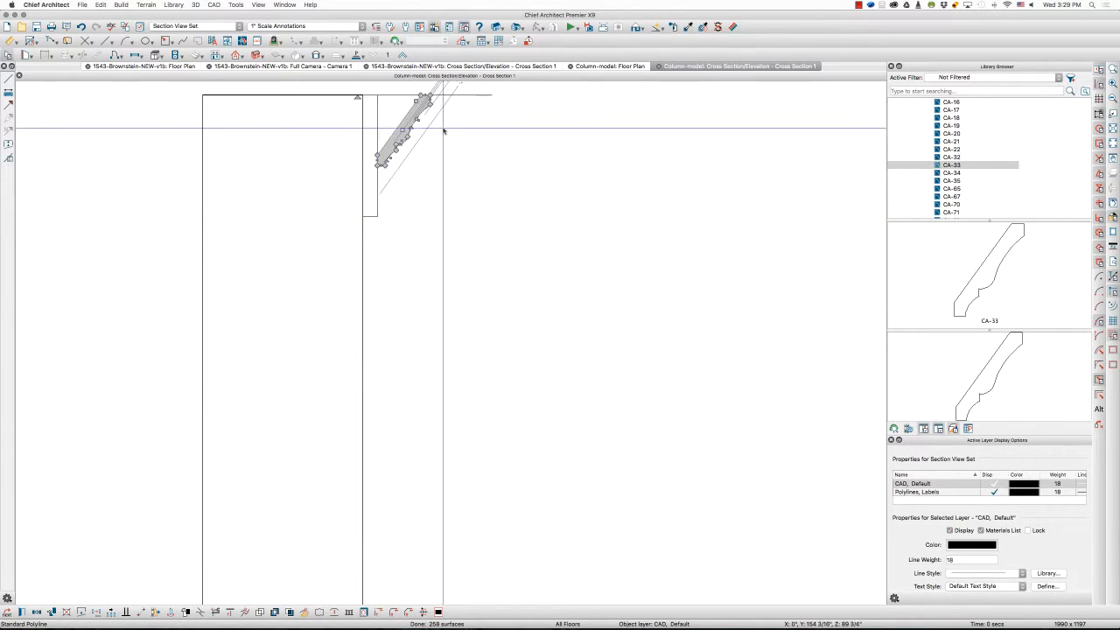
pyautogui.click(429, 201)
# - Draw a vertical center line down from the column's top and reflect a copy of the crown profile about it
pyautogui.scroll(-1, 376, 234)
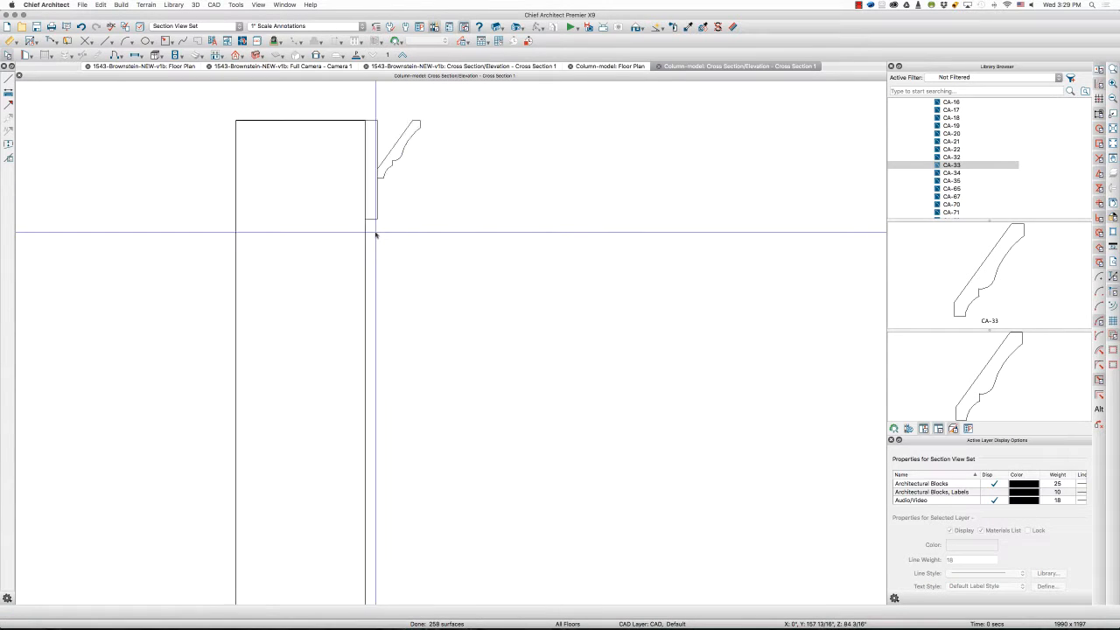
pyautogui.scroll(-3, 376, 235)
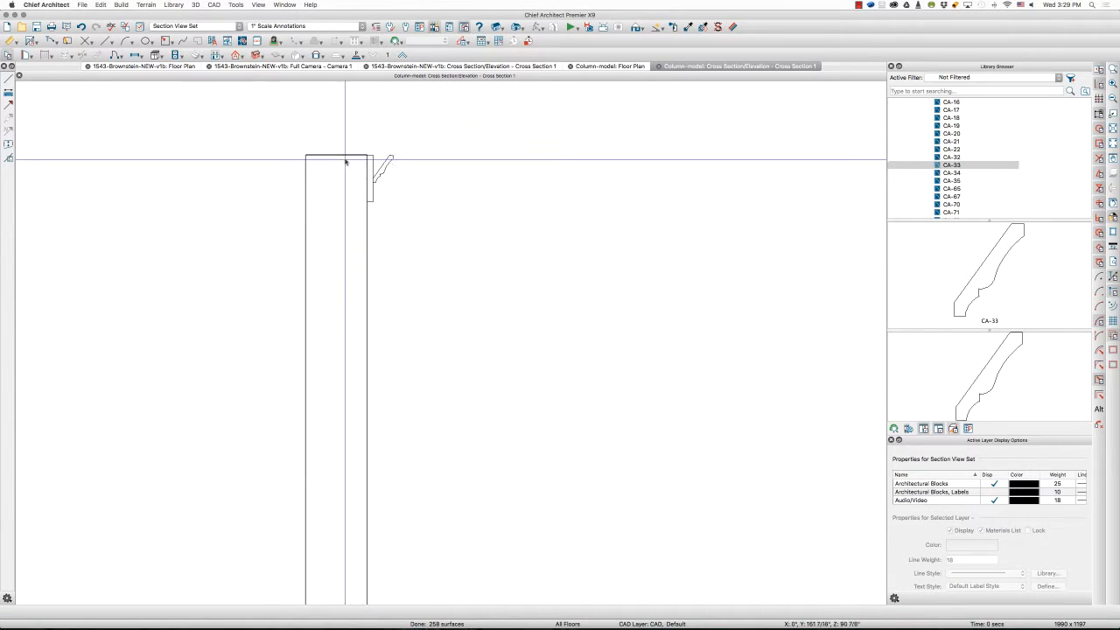
pyautogui.click(383, 168)
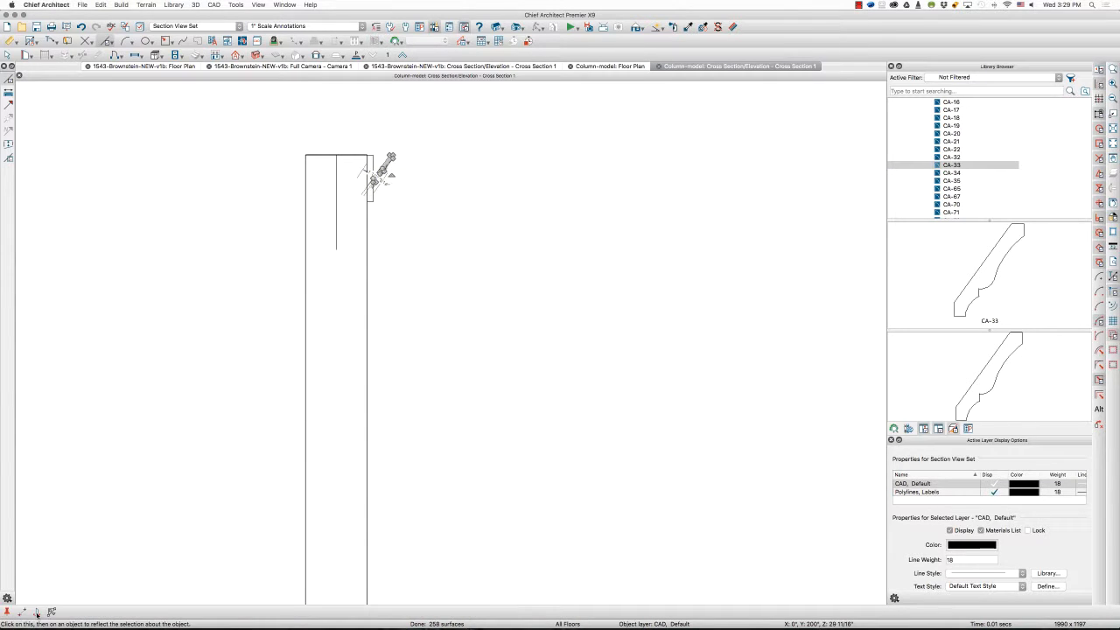
pyautogui.click(36, 614)
pyautogui.click(338, 220)
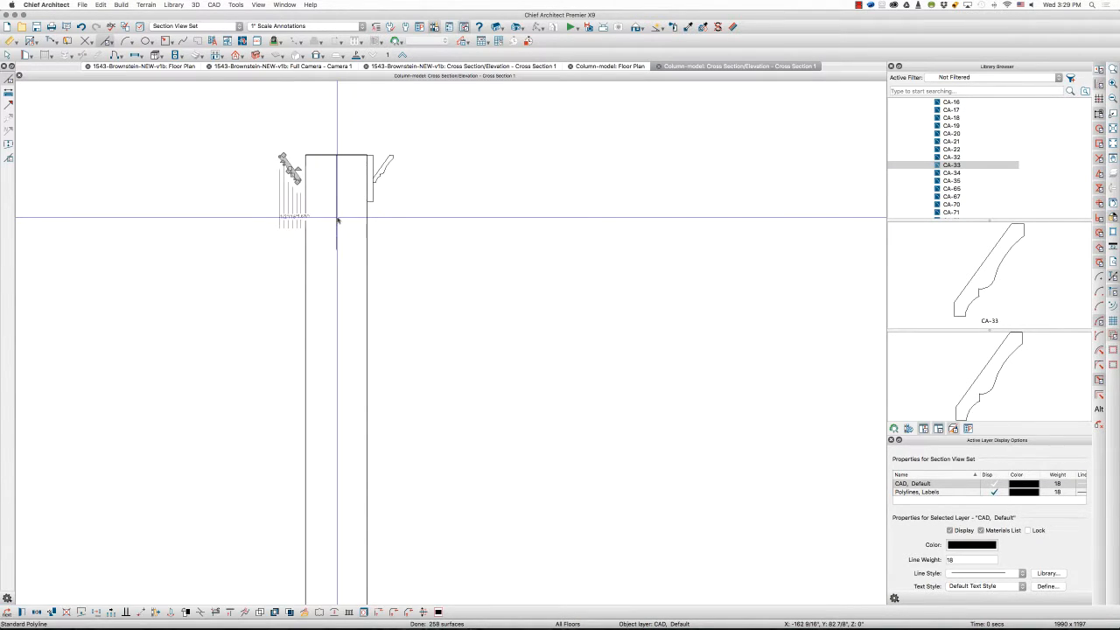
# - Draw a horizontal line from the bottom of the mirrored crown profile across the column and past the original profile
pyautogui.scroll(-3, 338, 220)
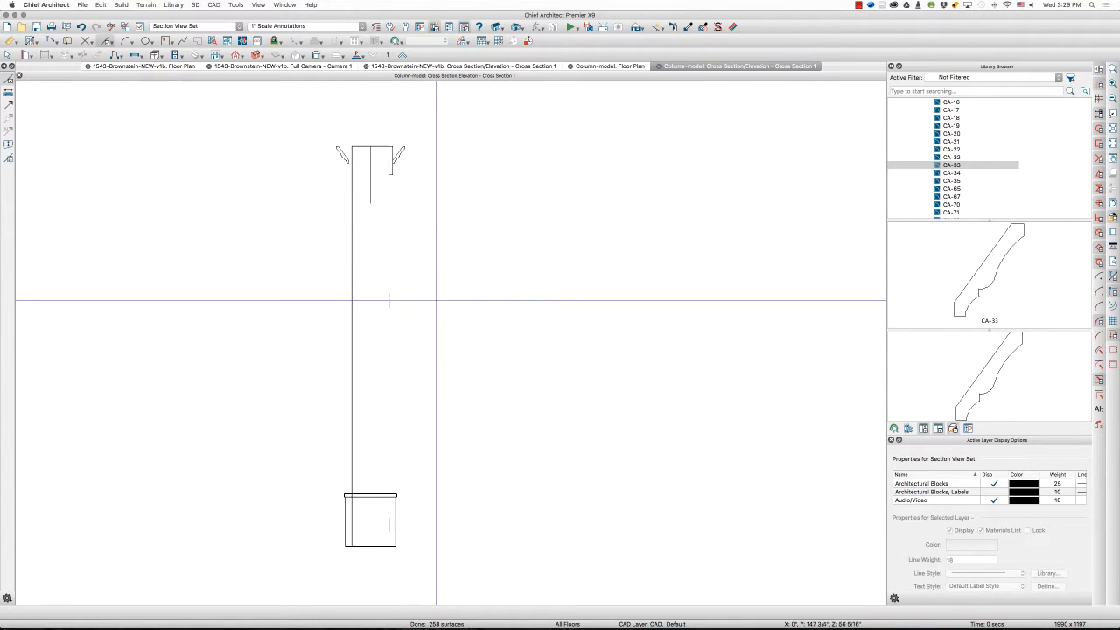
pyautogui.scroll(5, 357, 147)
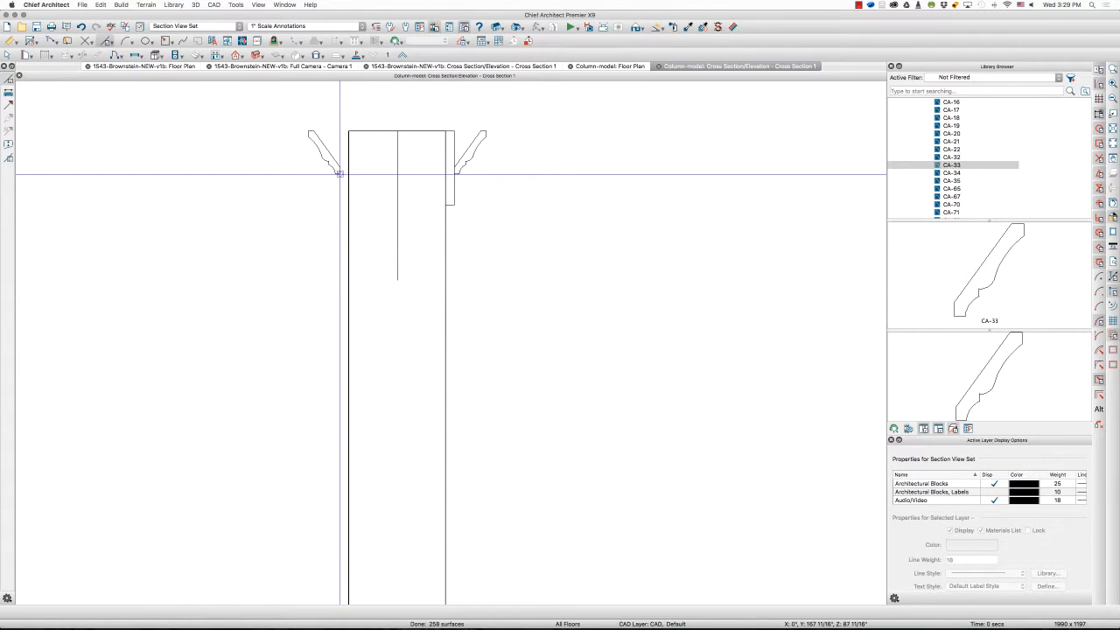
pyautogui.moveTo(340, 174); pyautogui.dragTo(504, 180)
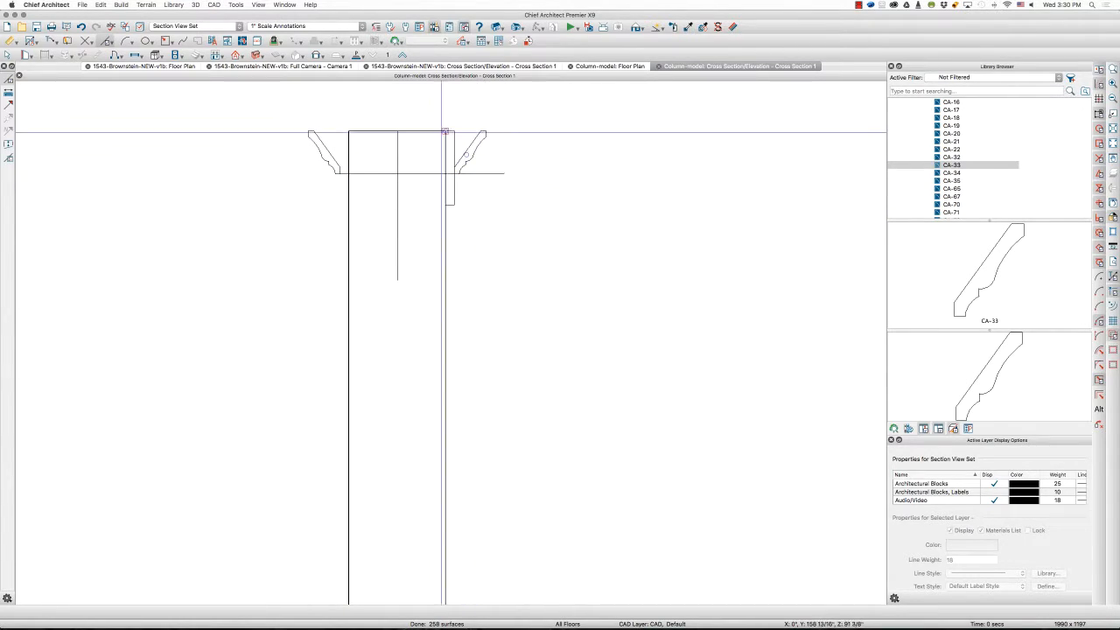
# - Draw a horizontal line about 17" long across the top of the base cap, extending past both sides
pyautogui.scroll(-2, 438, 131)
pyautogui.scroll(-2, 475, 147)
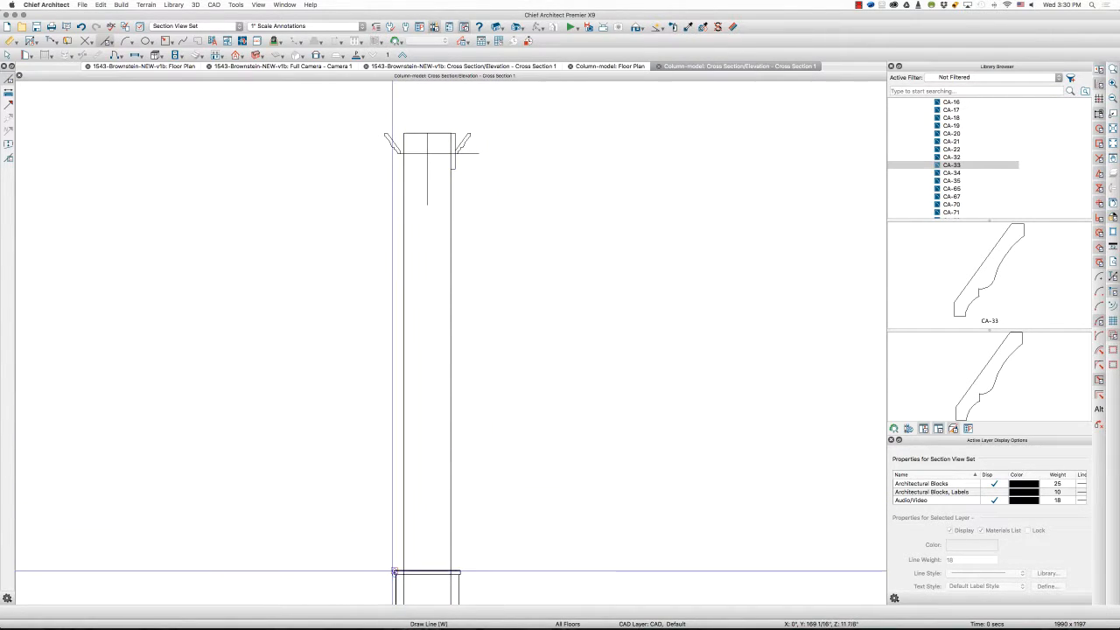
pyautogui.click(393, 571)
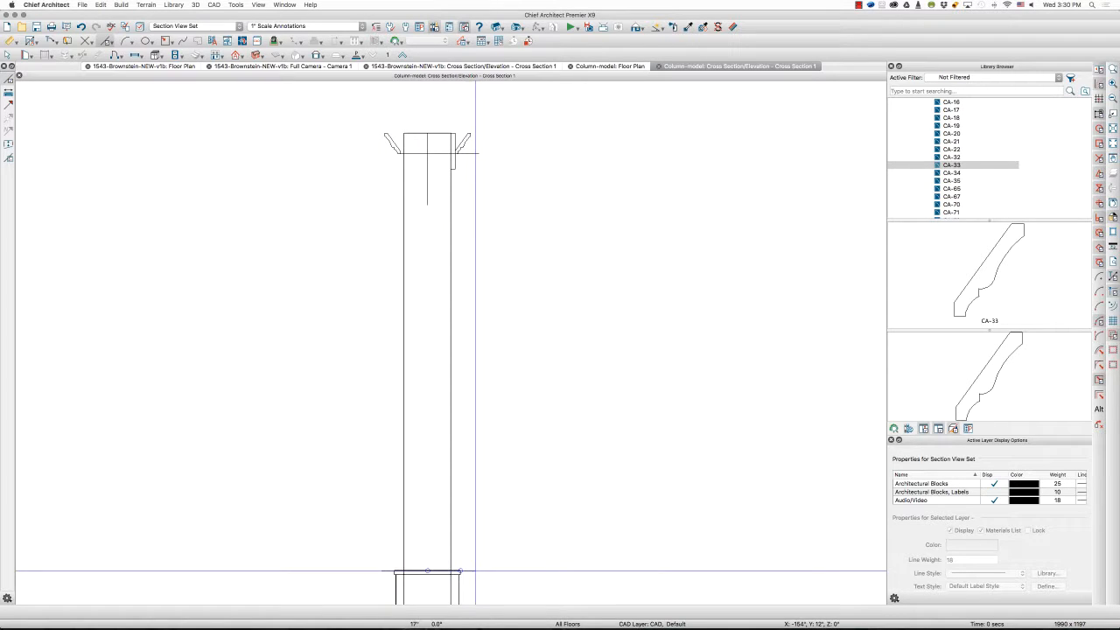
pyautogui.click(474, 572)
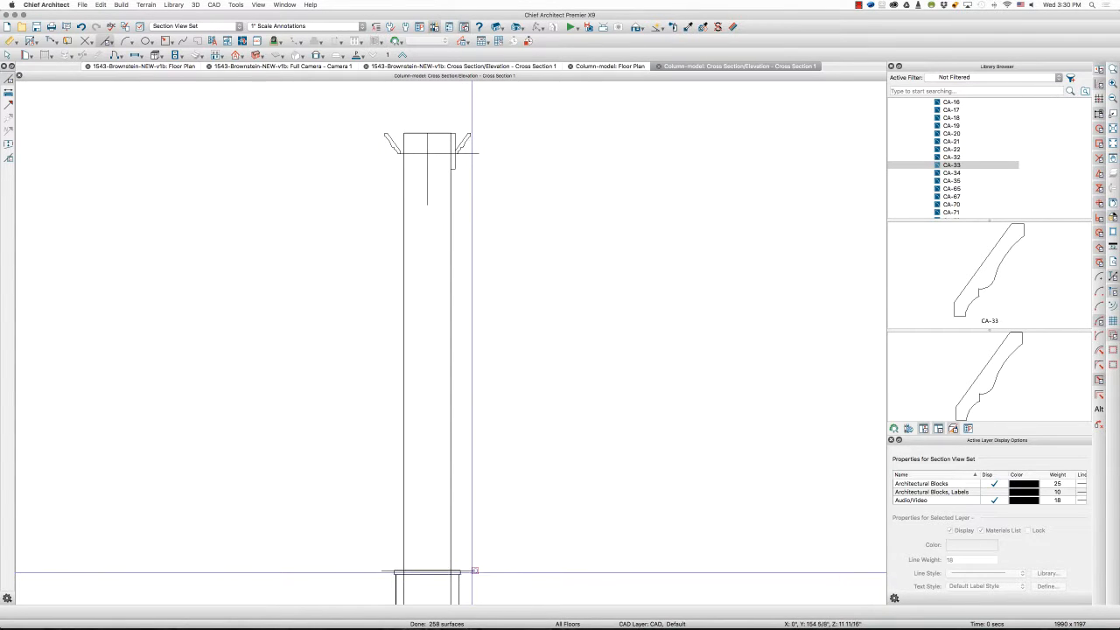
# - Make 5 evenly distributed copies of the base cap line up the shaft, ending at the line under the crown
pyautogui.scroll(4, 420, 587)
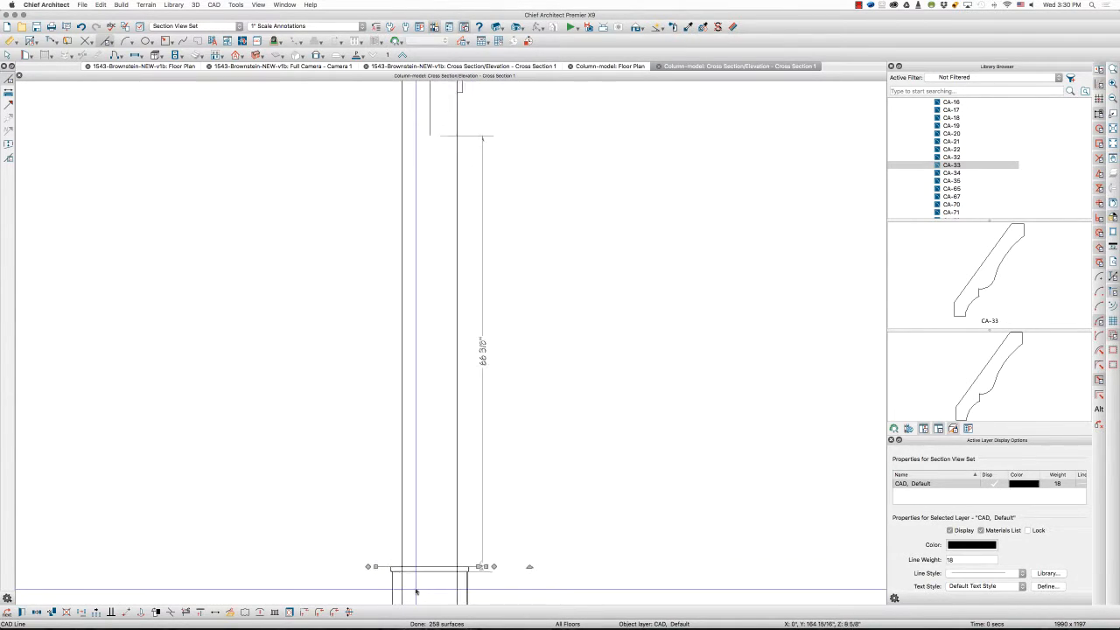
pyautogui.scroll(-1, 417, 593)
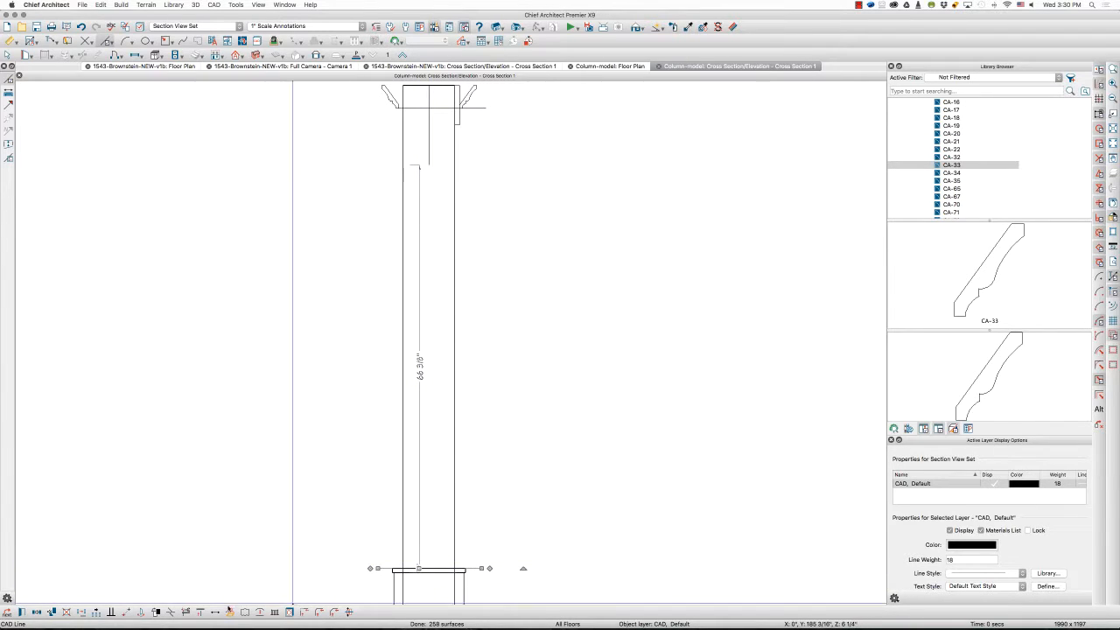
pyautogui.click(95, 614)
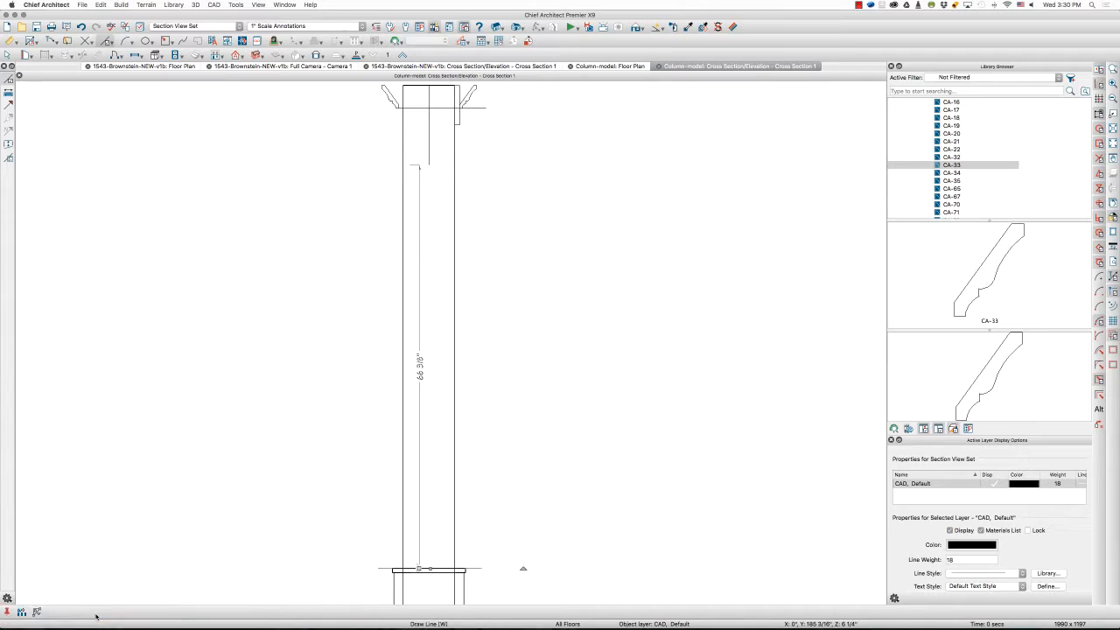
pyautogui.click(21, 613)
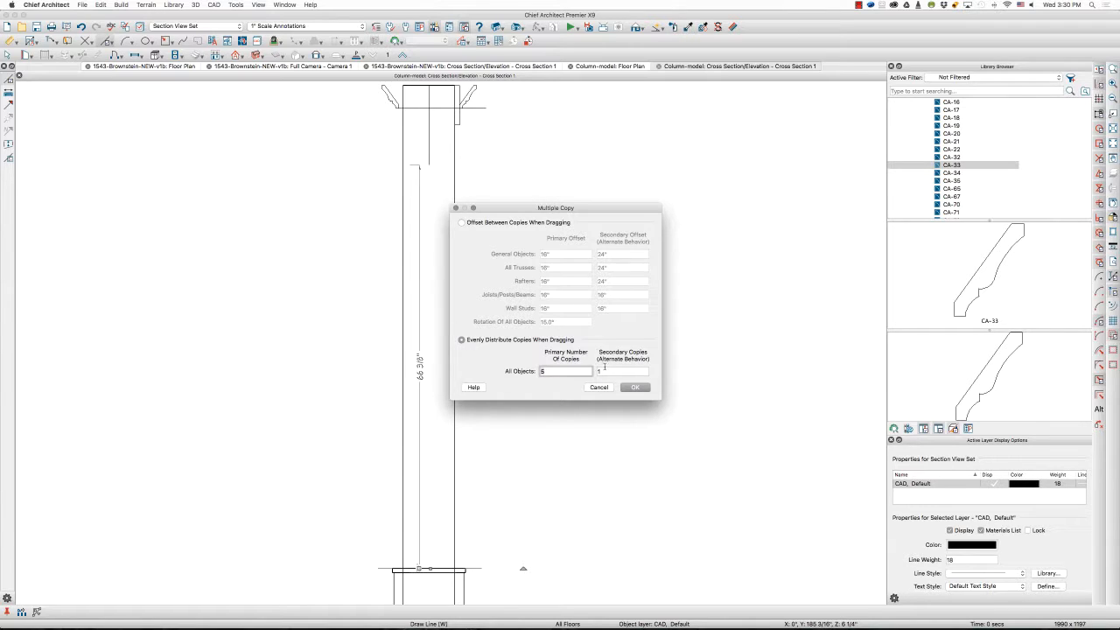
pyautogui.click(636, 388)
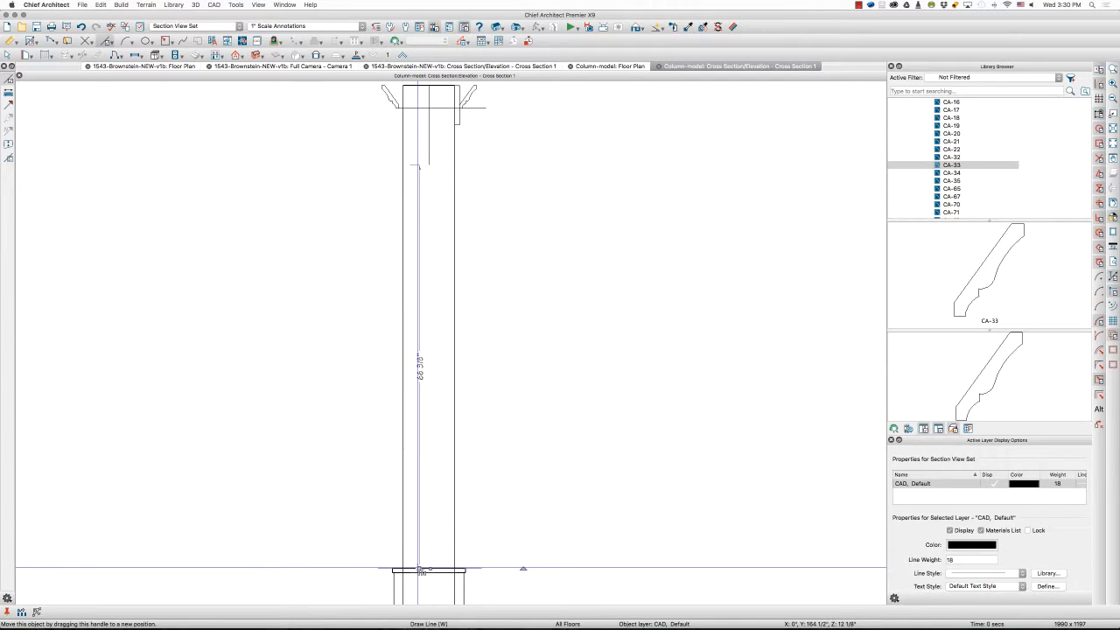
pyautogui.moveTo(418, 569); pyautogui.dragTo(418, 108)
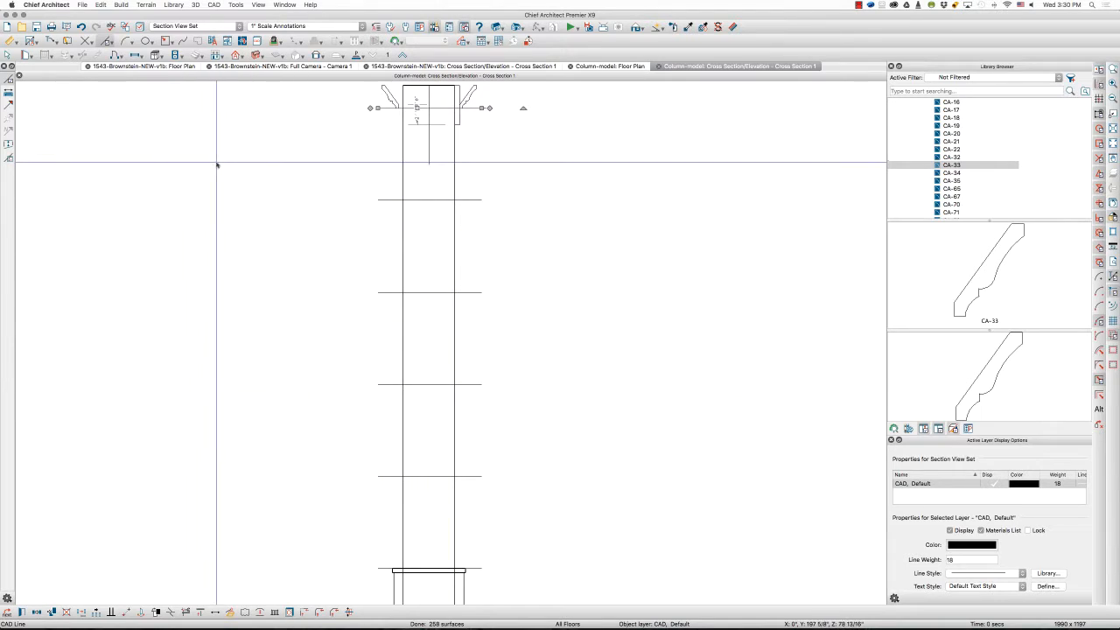
# - Draw an 8 1/2" wide rectangular polyline across the shaft, from the base cap line up to the second division line above it
pyautogui.click(167, 41)
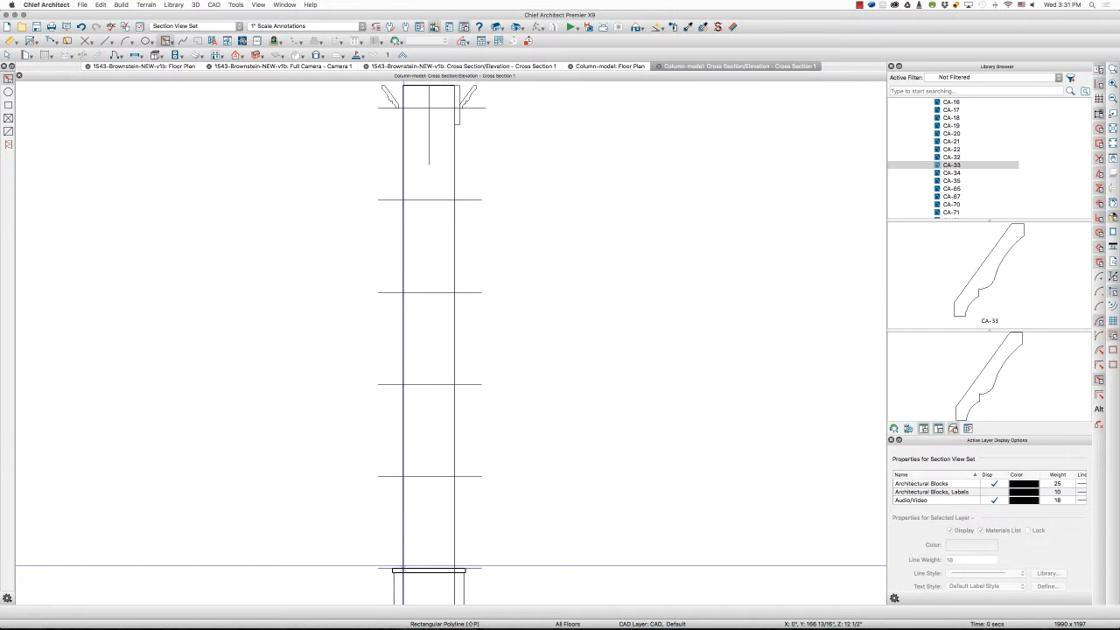
pyautogui.moveTo(403, 567); pyautogui.dragTo(454, 384)
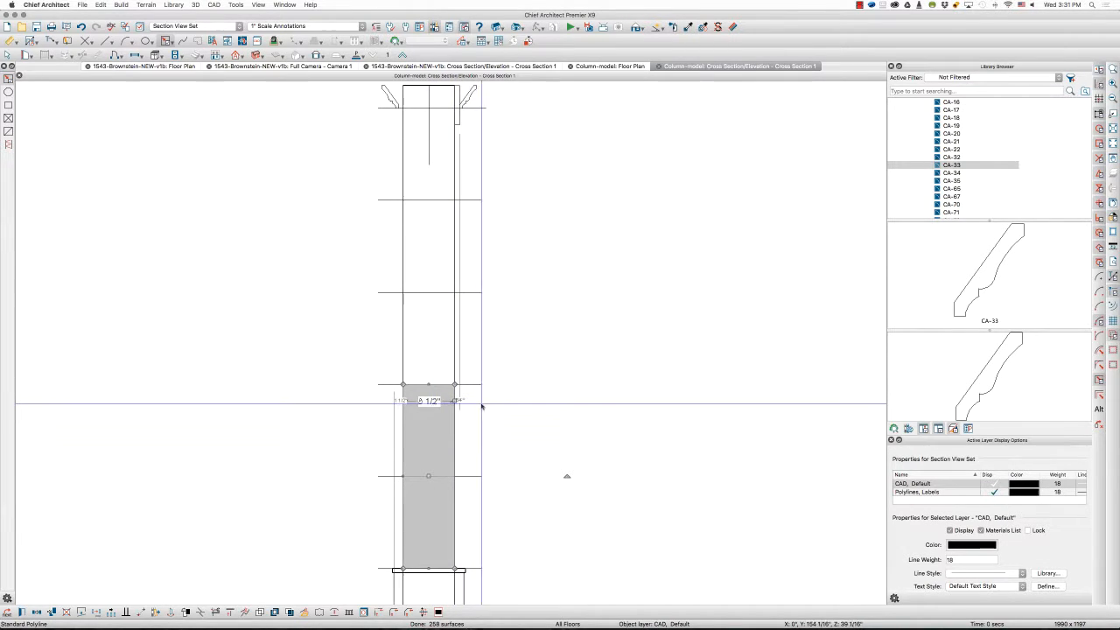
# - Set the concentric edit jump to 3/4" and widen the rectangle by one jump on each side, to 10" wide
pyautogui.doubleClick(1099, 351)
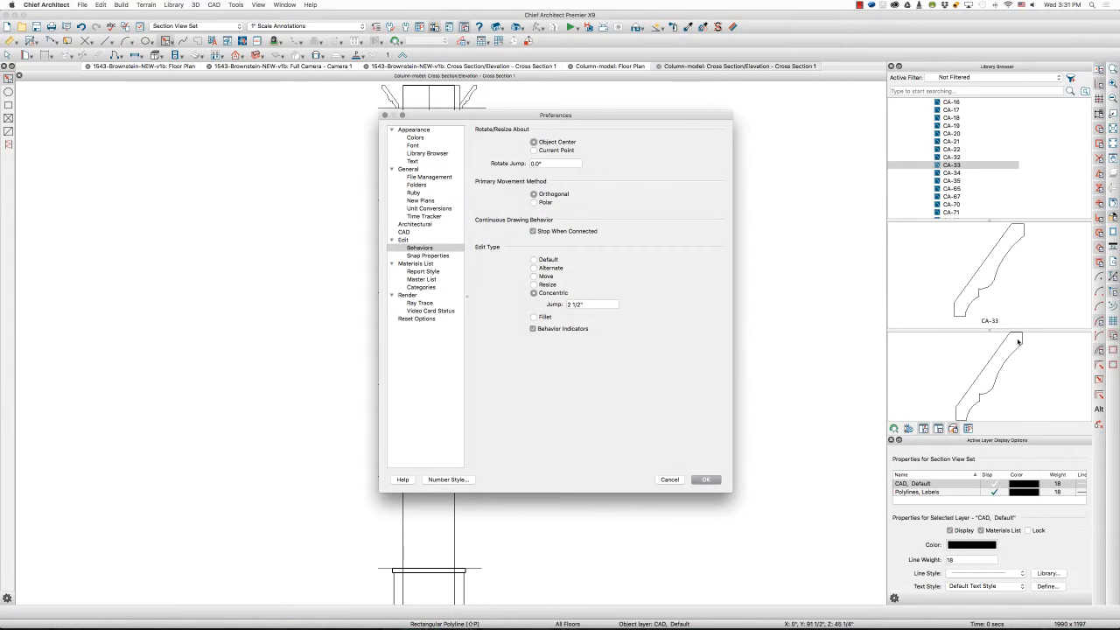
pyautogui.click(600, 303)
pyautogui.write('3/4')
pyautogui.press('Return')
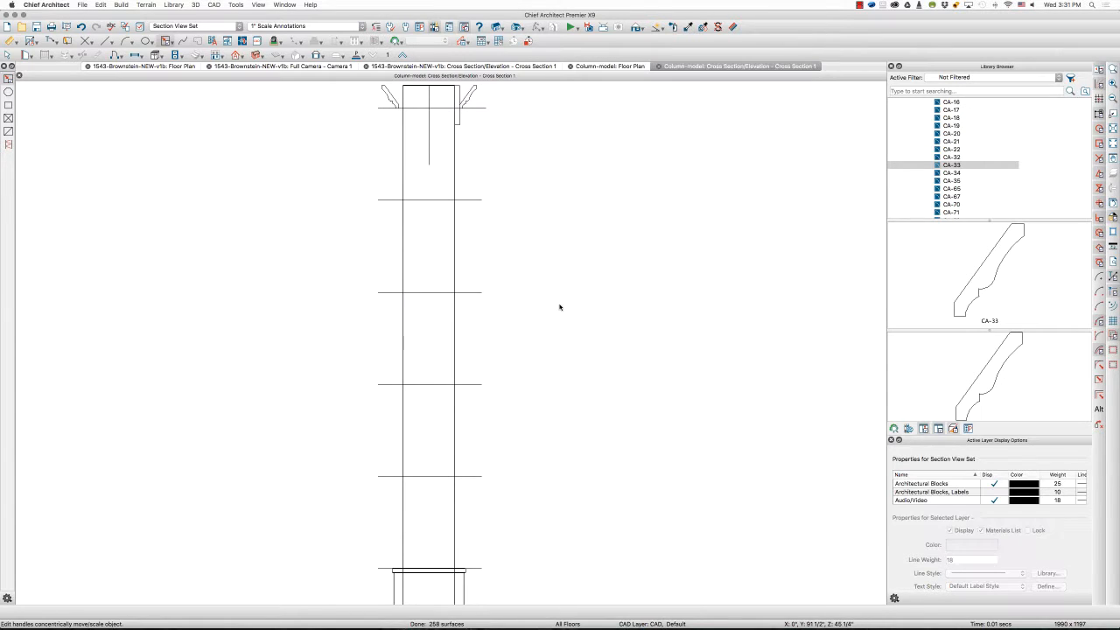
pyautogui.click(455, 416)
pyautogui.scroll(3, 470, 421)
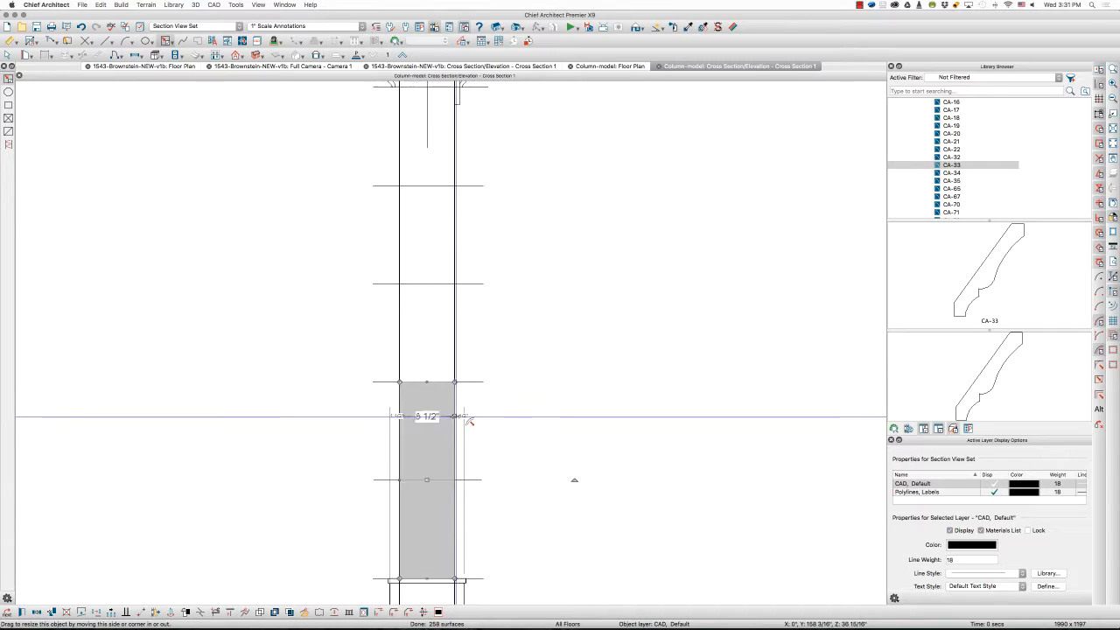
pyautogui.moveTo(466, 421); pyautogui.dragTo(462, 417)
pyautogui.scroll(-3, 448, 368)
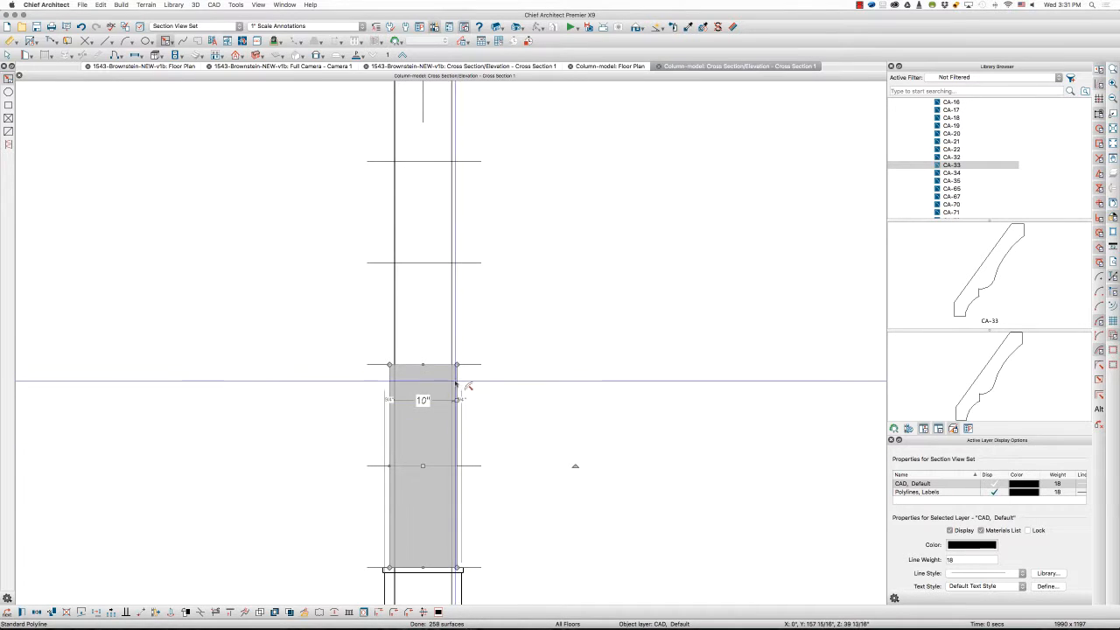
pyautogui.scroll(-2, 428, 503)
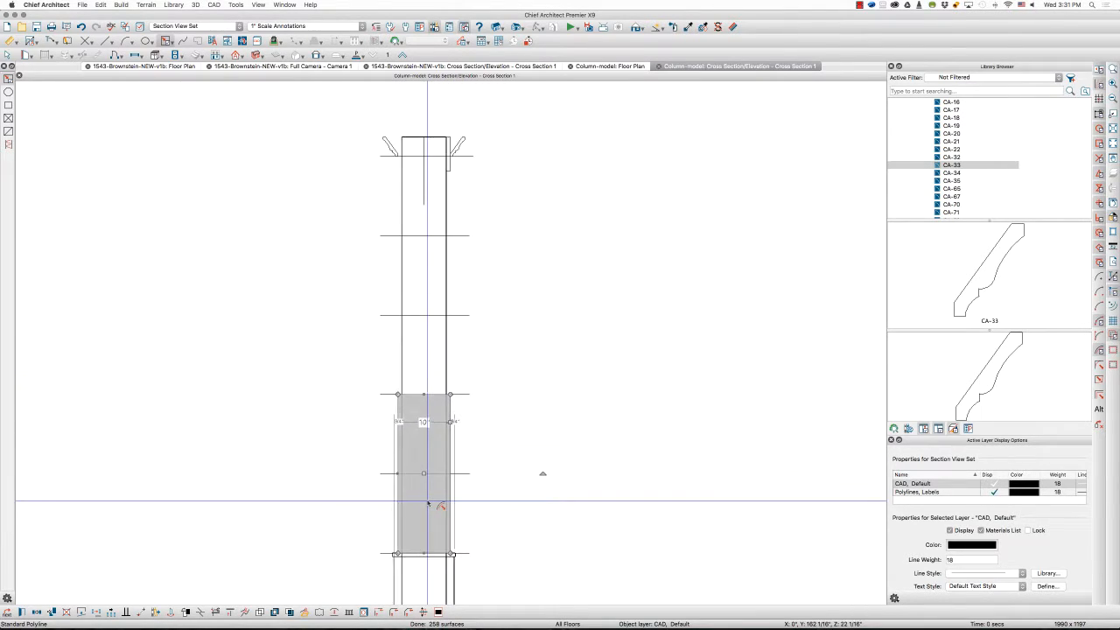
pyautogui.scroll(1, 414, 407)
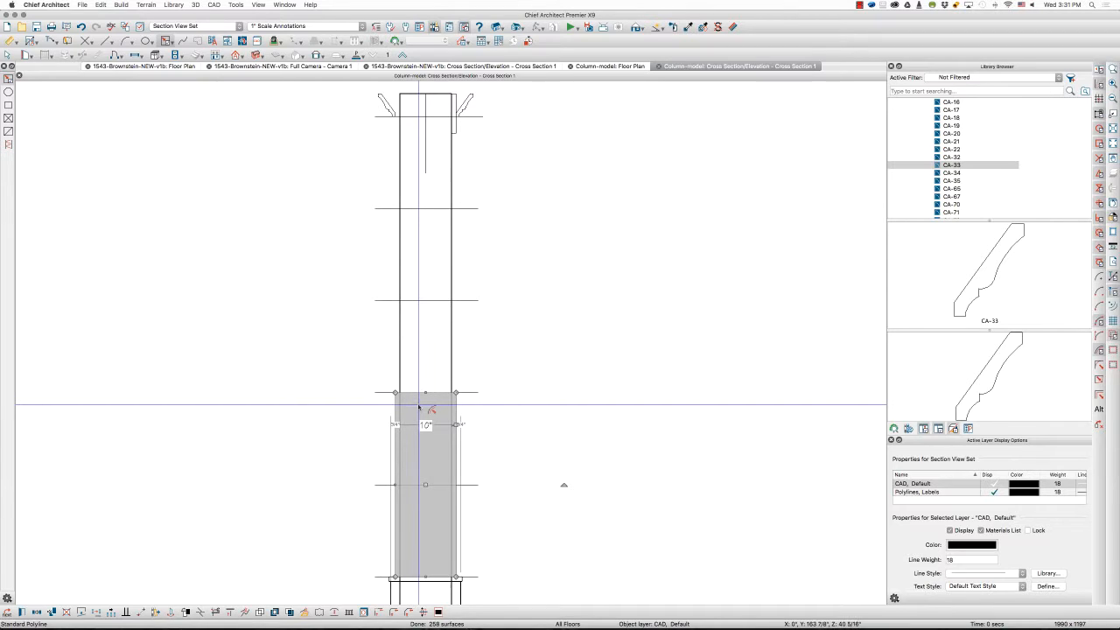
pyautogui.click(637, 370)
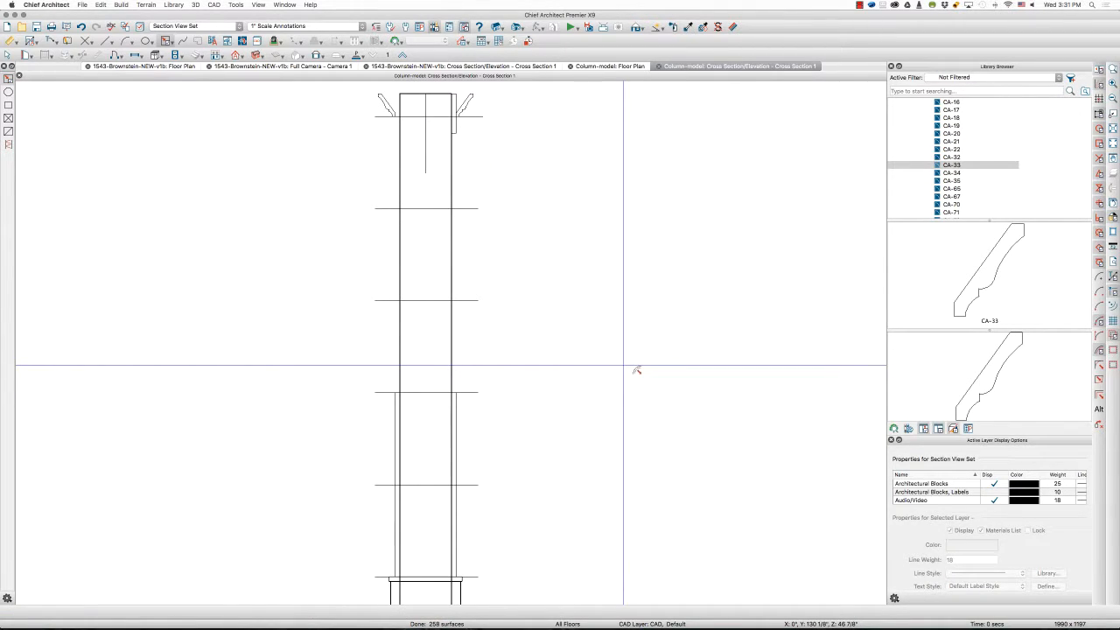
pyautogui.hotkey('ctrl', '2')
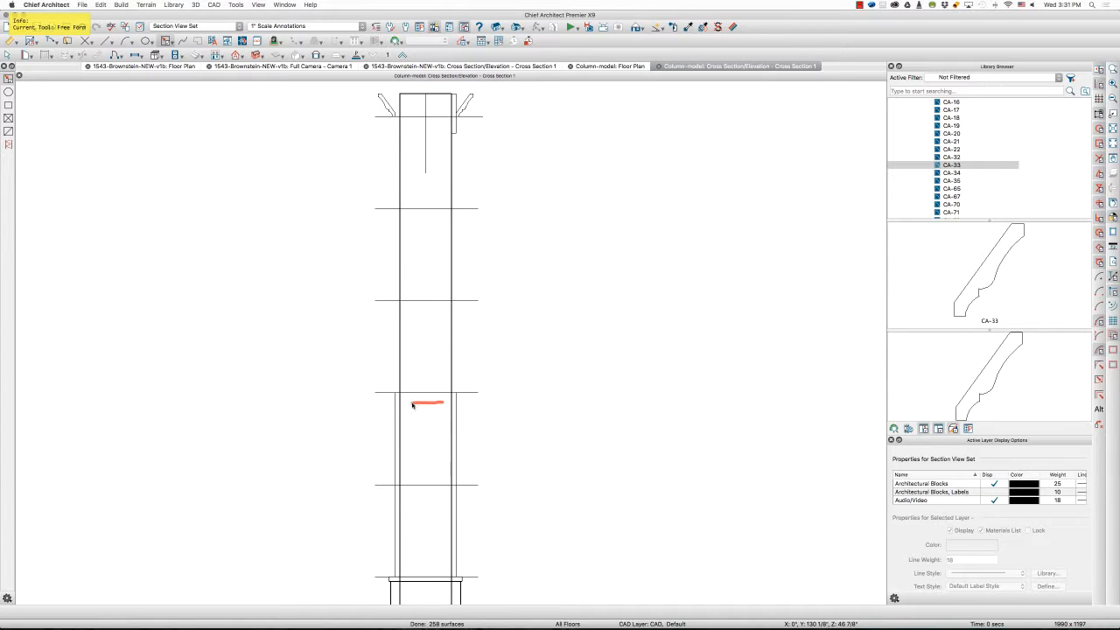
pyautogui.moveTo(412, 431); pyautogui.dragTo(414, 511)
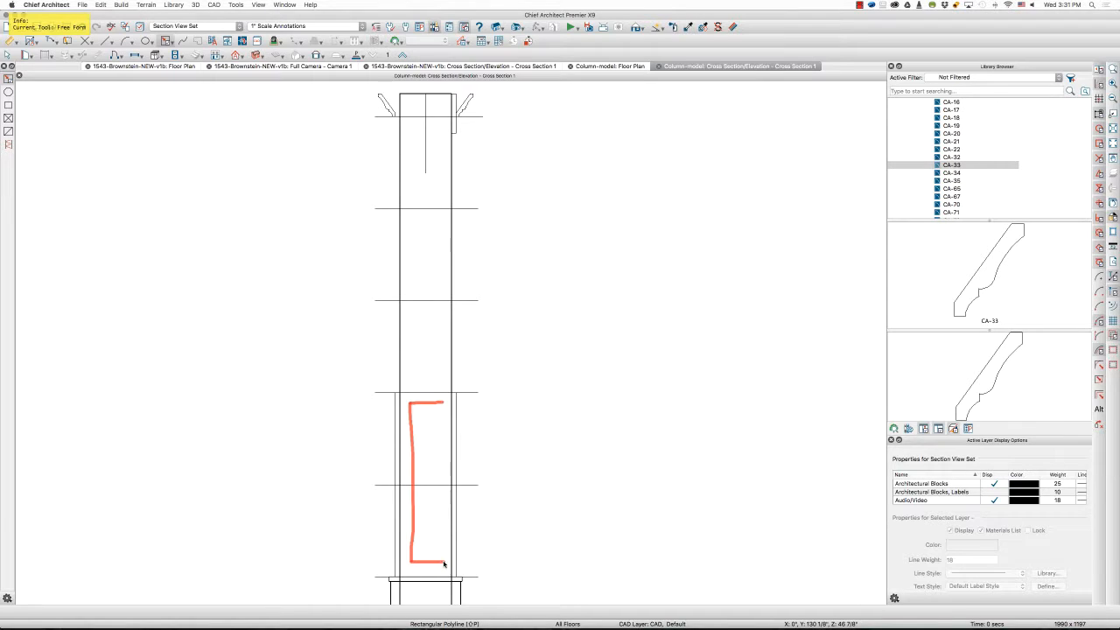
pyautogui.moveTo(444, 565); pyautogui.dragTo(442, 420)
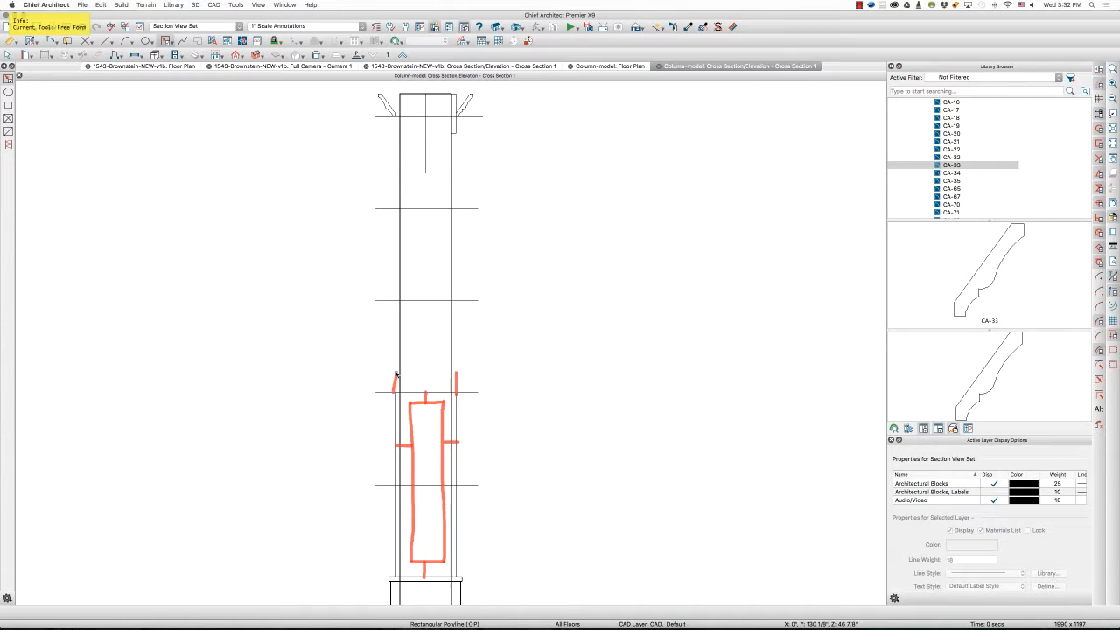
pyautogui.press('Escape')
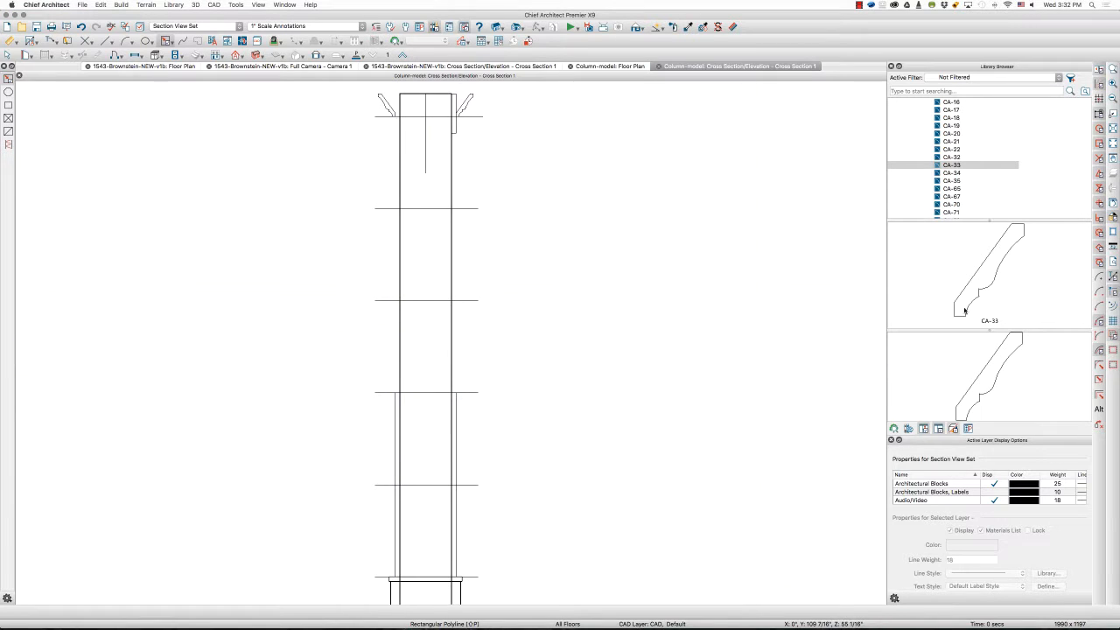
# - Set the concentric edit jump to 2 1/2" for the panel inset
pyautogui.press('super+comma')
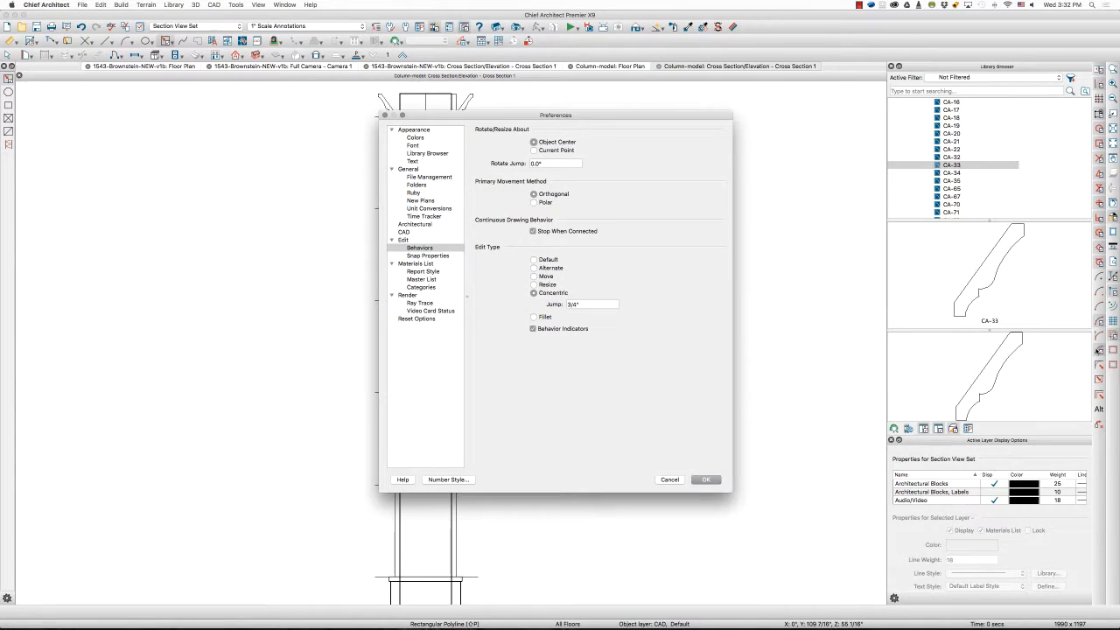
pyautogui.click(580, 303)
pyautogui.press('Return')
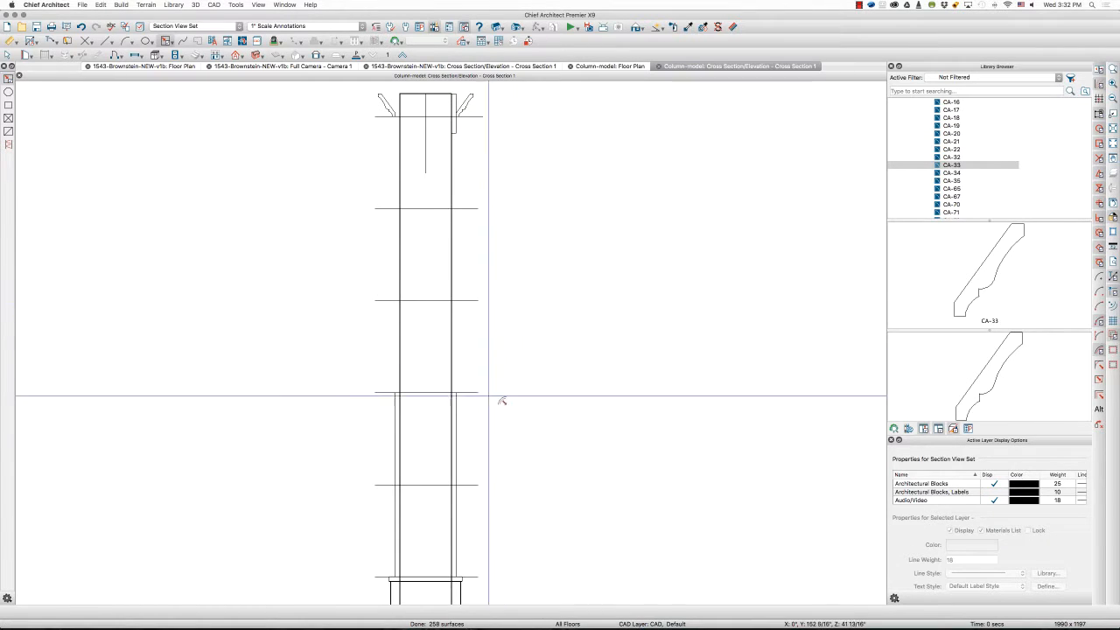
pyautogui.click(469, 414)
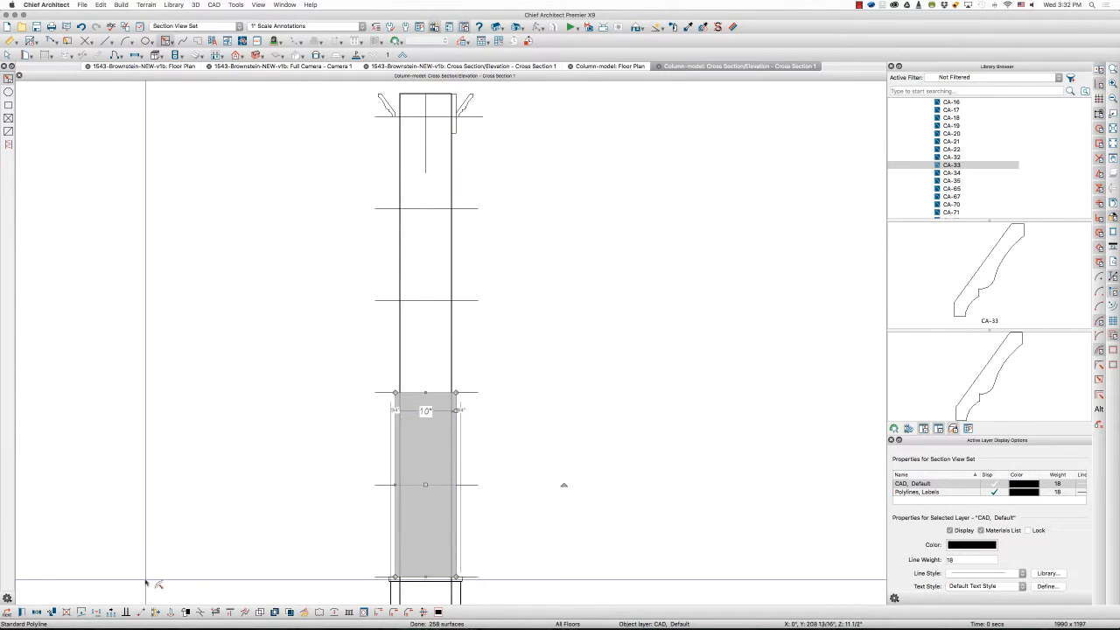
pyautogui.click(38, 614)
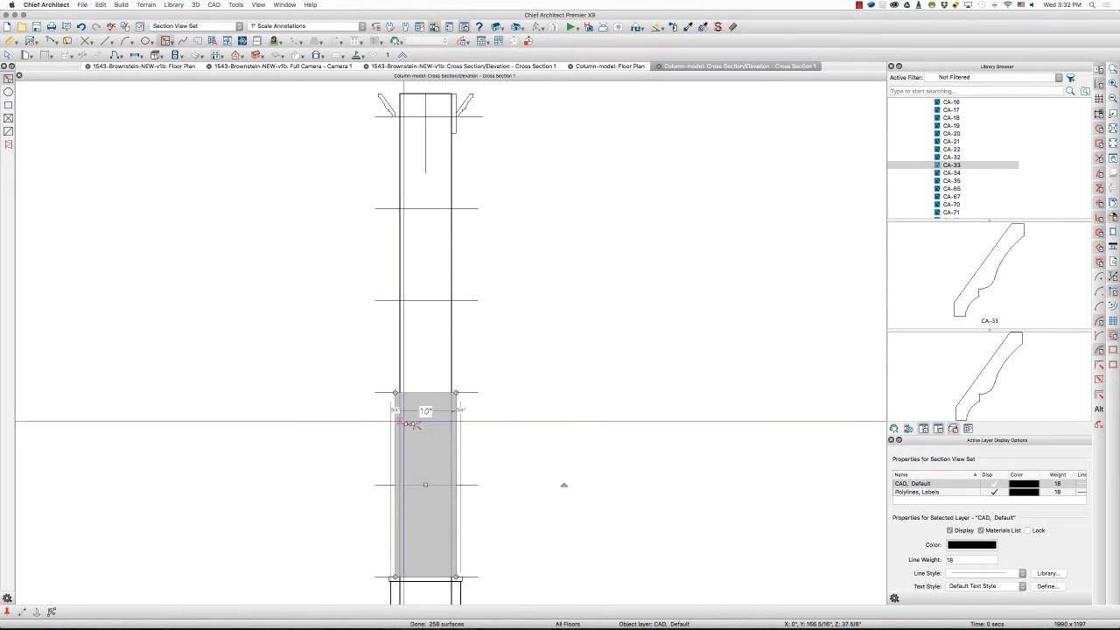
pyautogui.moveTo(456, 395); pyautogui.dragTo(469, 402)
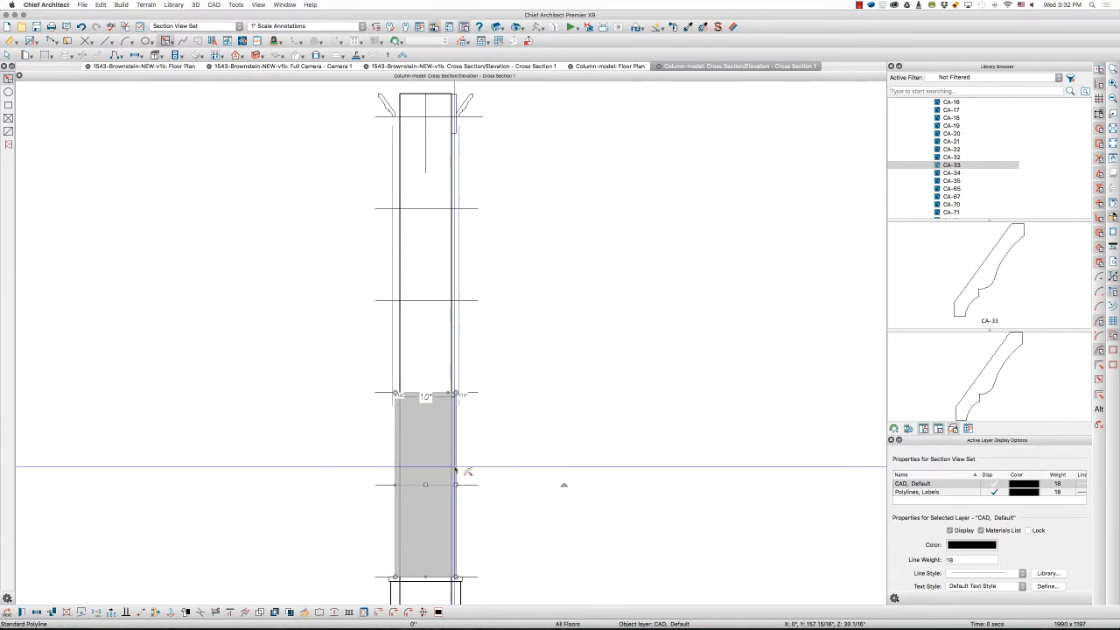
pyautogui.moveTo(470, 491)
pyautogui.mouseDown()
pyautogui.moveTo(446, 486)
pyautogui.moveTo(457, 486)
pyautogui.mouseUp()
pyautogui.moveTo(424, 394); pyautogui.dragTo(456, 406)
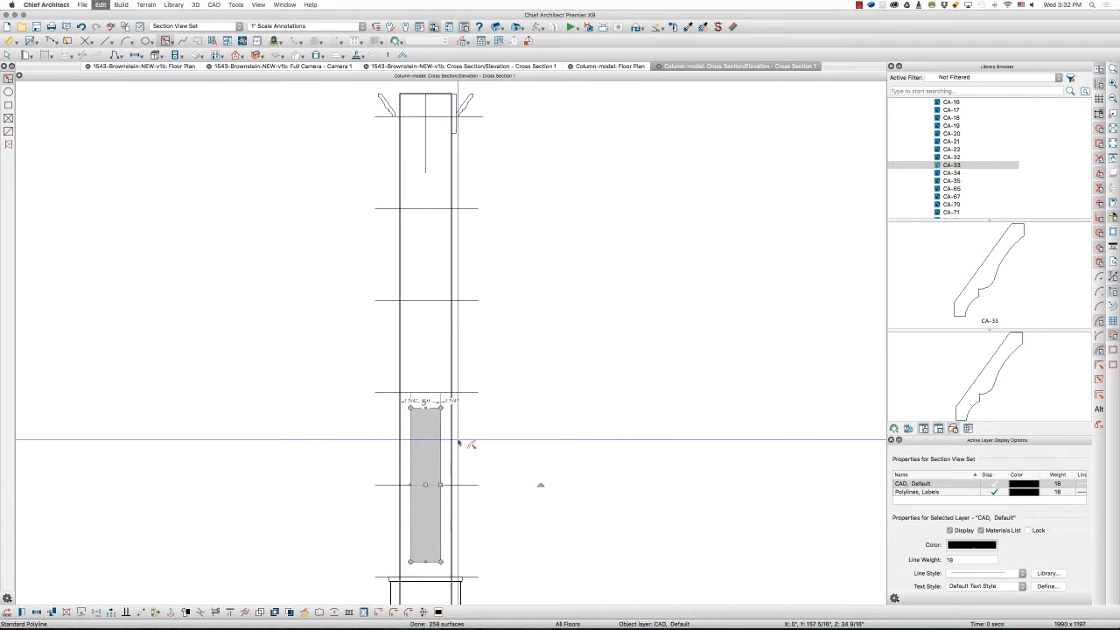
pyautogui.press('super+z')
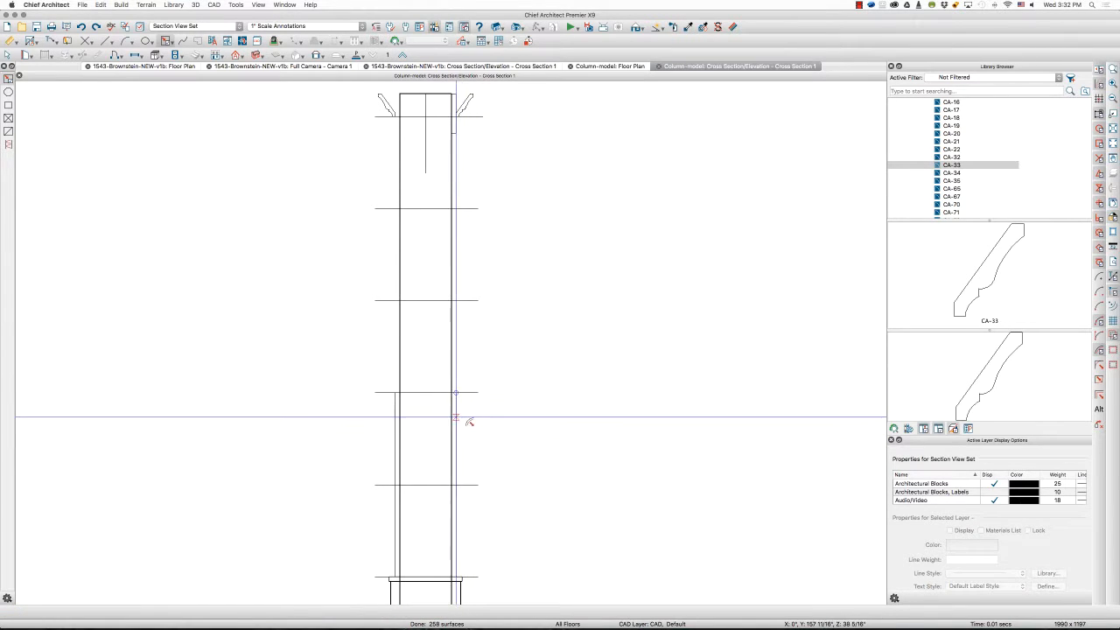
# - Make a concentric copy of the 10" wide rectangle, inset by one jump on all sides to 5" wide
pyautogui.click(469, 422)
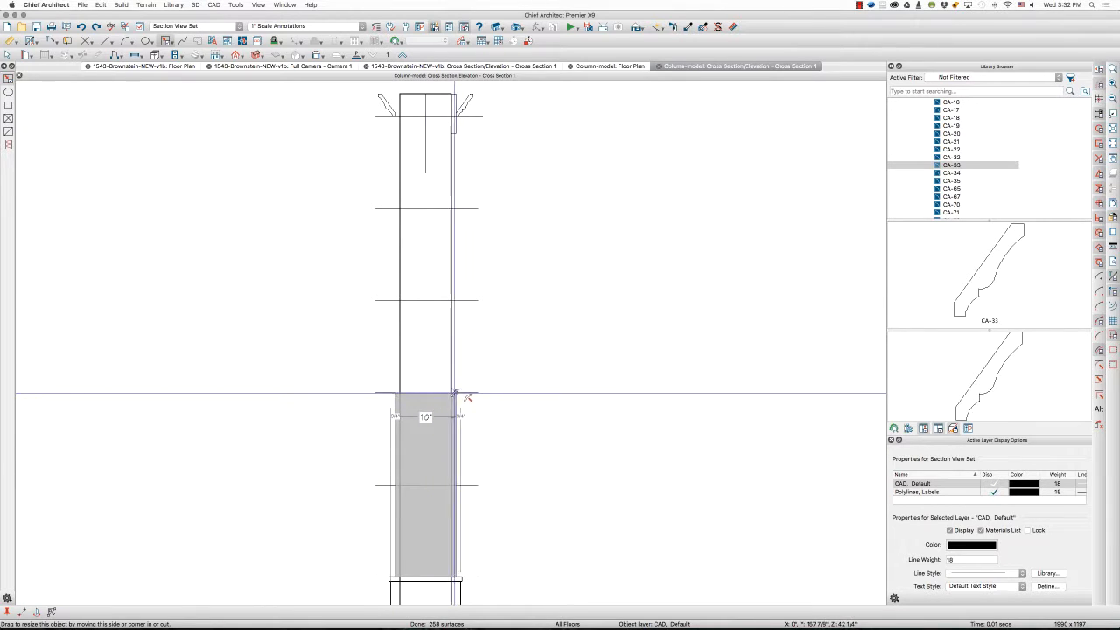
pyautogui.moveTo(466, 398); pyautogui.dragTo(460, 409)
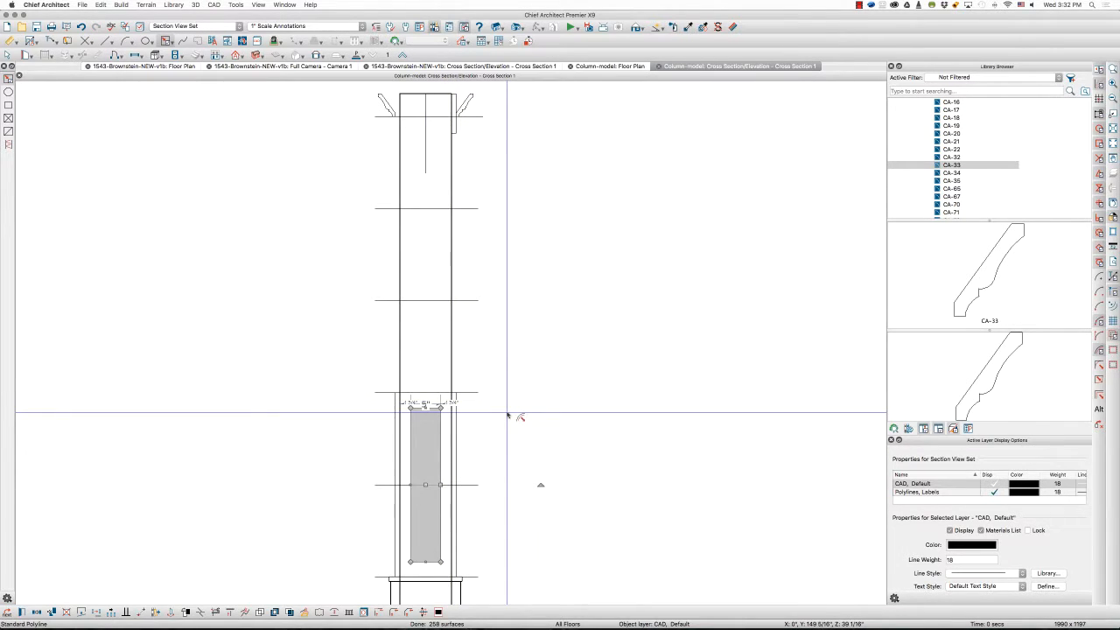
pyautogui.click(499, 435)
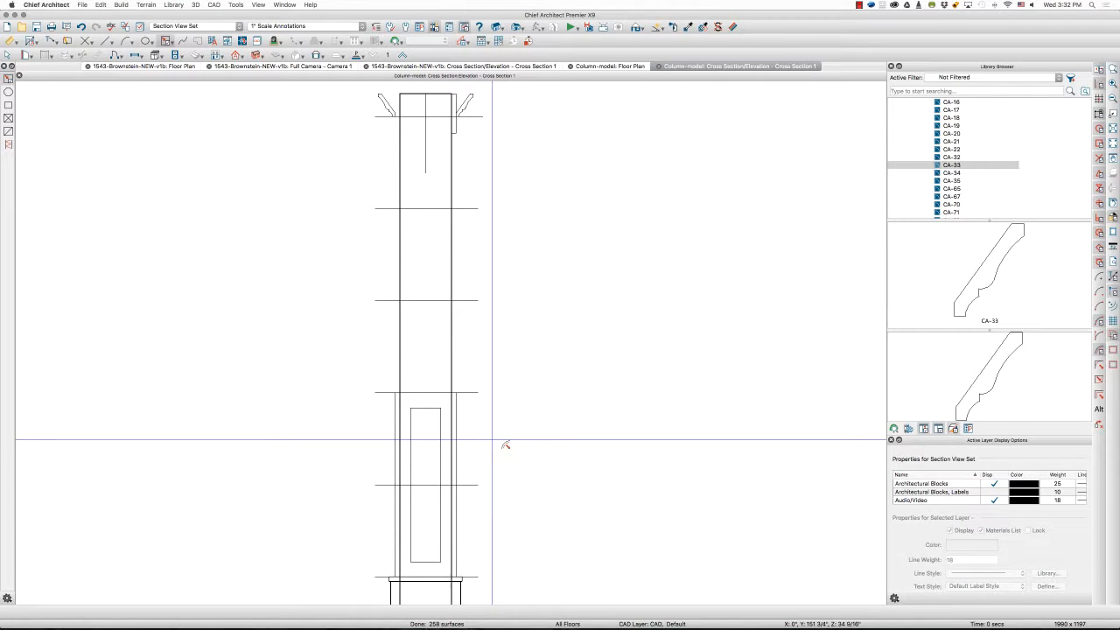
pyautogui.click(449, 434)
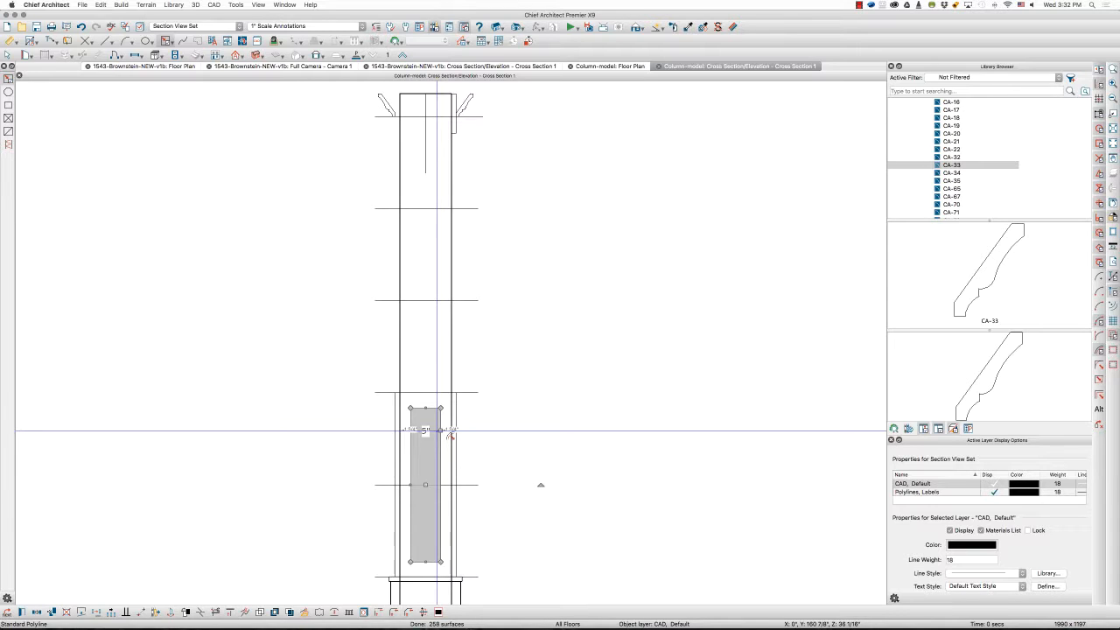
pyautogui.click(459, 414)
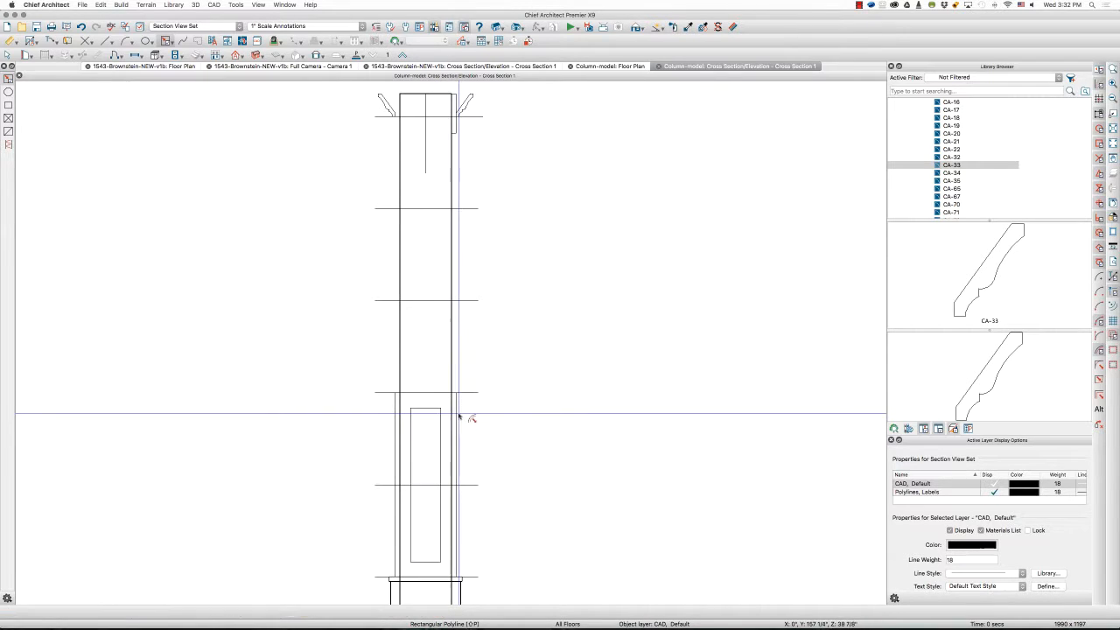
pyautogui.click(458, 418)
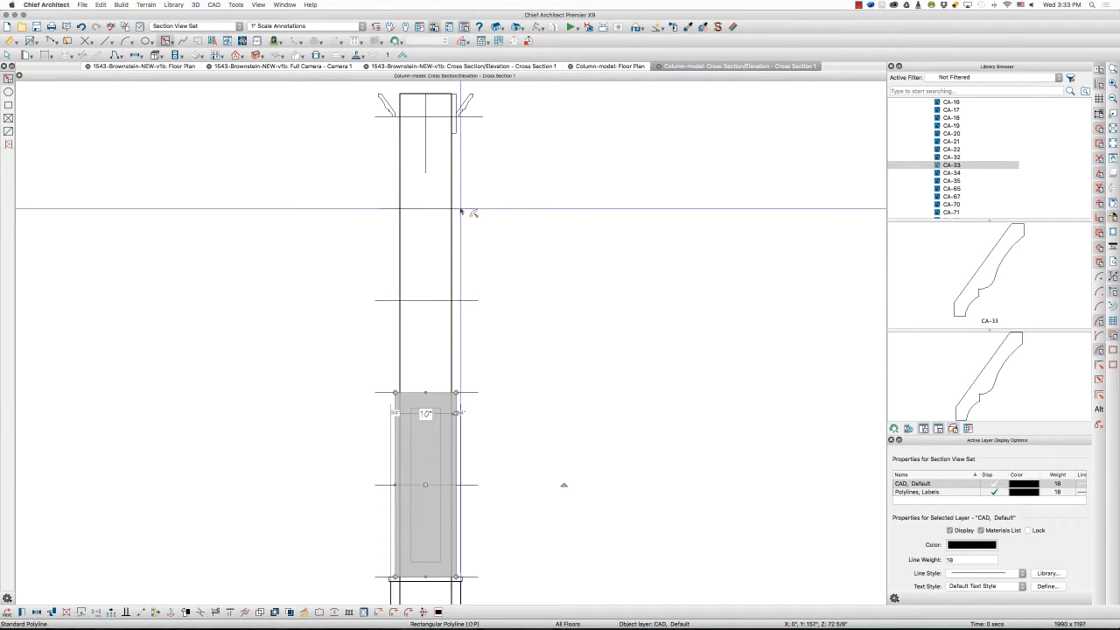
pyautogui.click(441, 438)
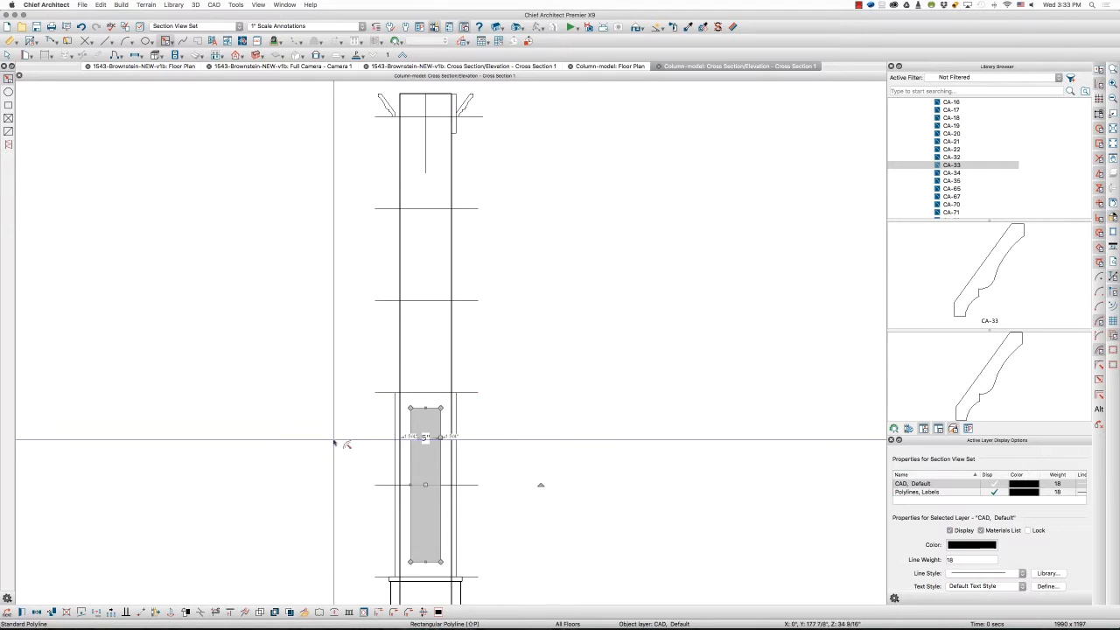
# - Convert the outer 10" wide rectangle to a polyline solid and enter its thickness
pyautogui.click(456, 423)
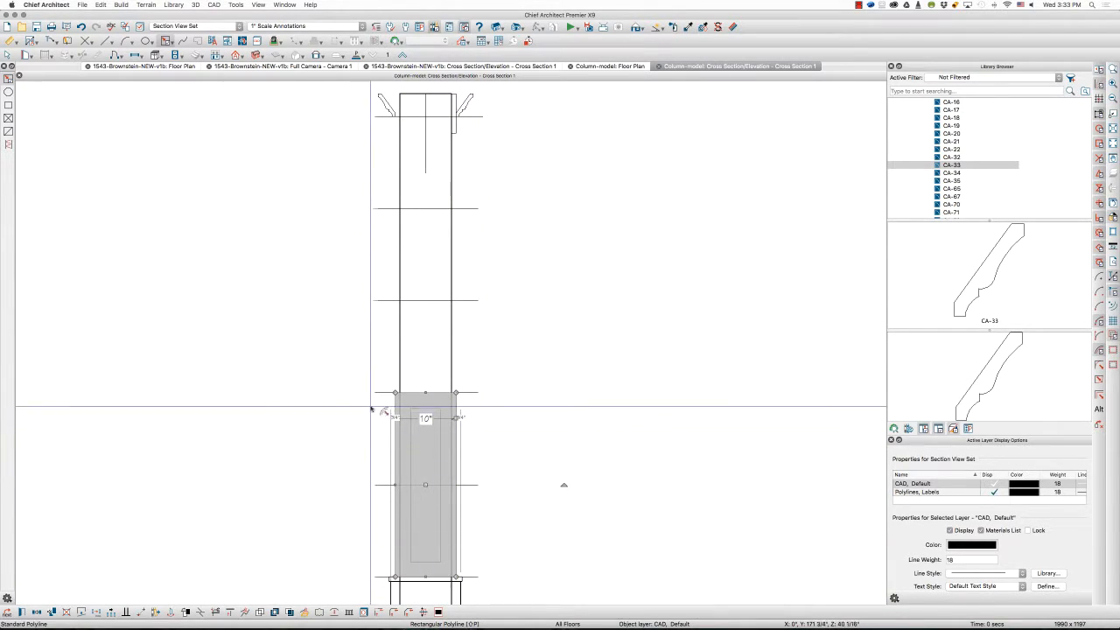
pyautogui.click(304, 612)
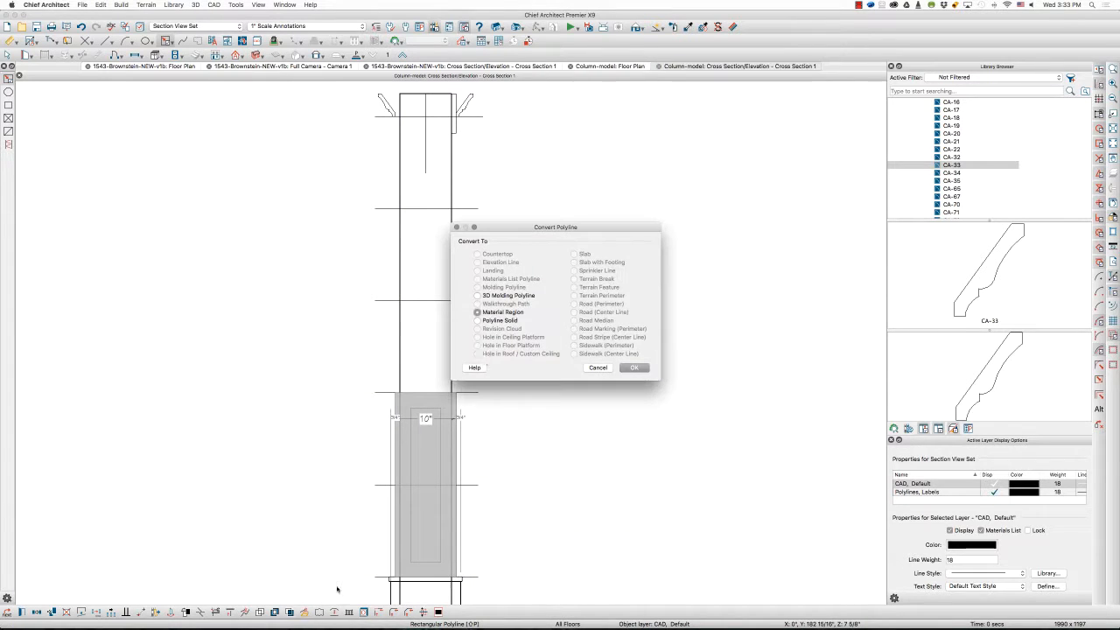
pyautogui.click(634, 369)
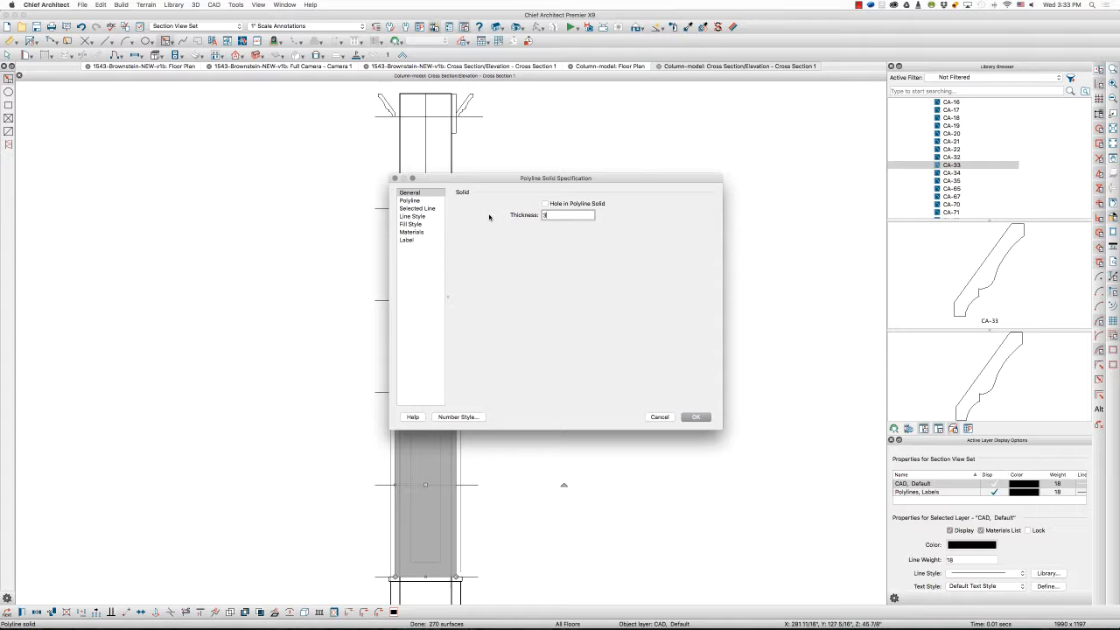
pyautogui.press('Return')
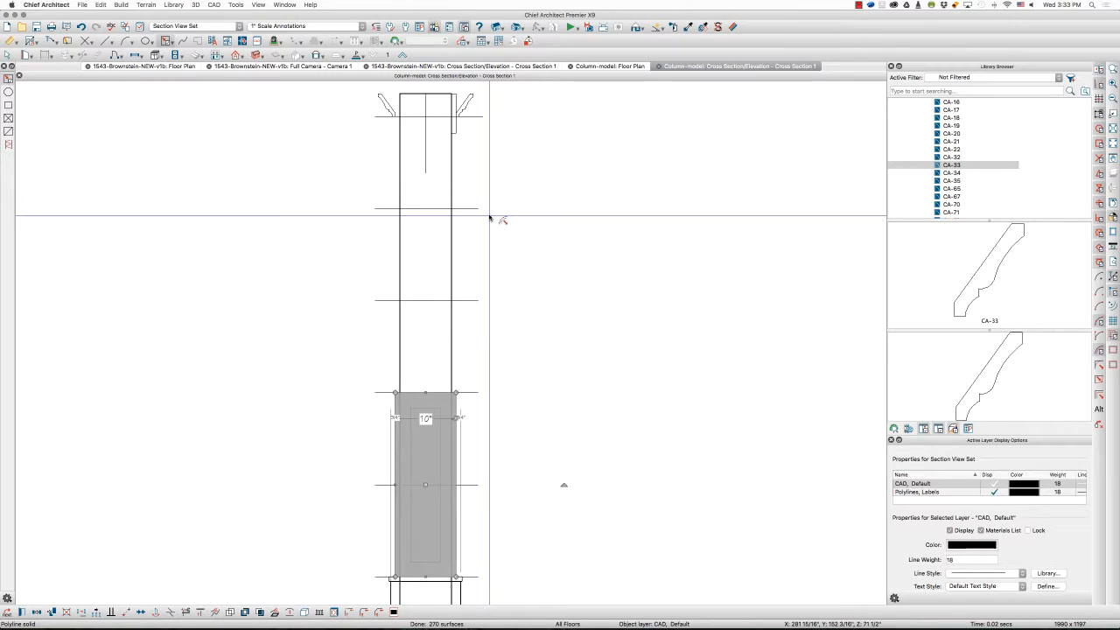
# - Convert the inner 5" wide rectangle to a polyline solid defined as a hole in the outer solid
pyautogui.click(440, 414)
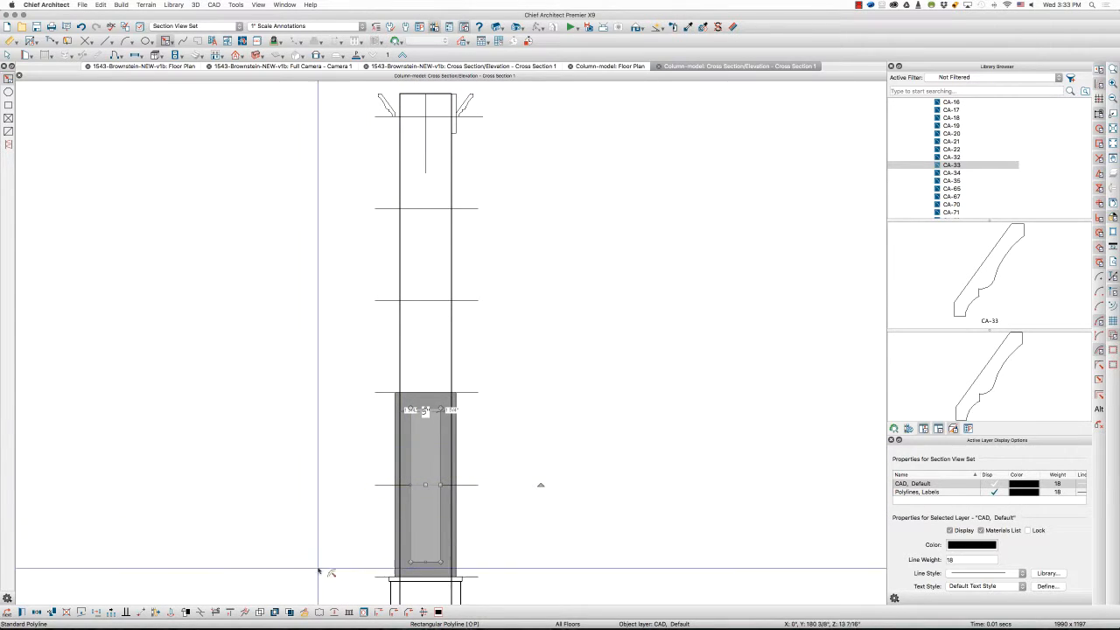
pyautogui.click(305, 613)
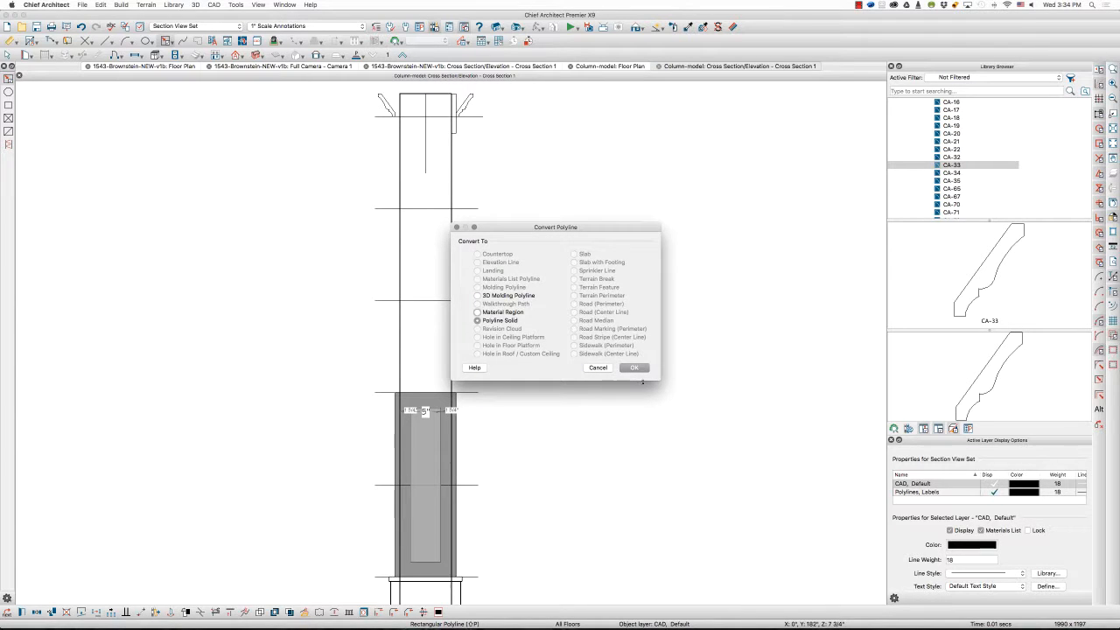
pyautogui.click(635, 368)
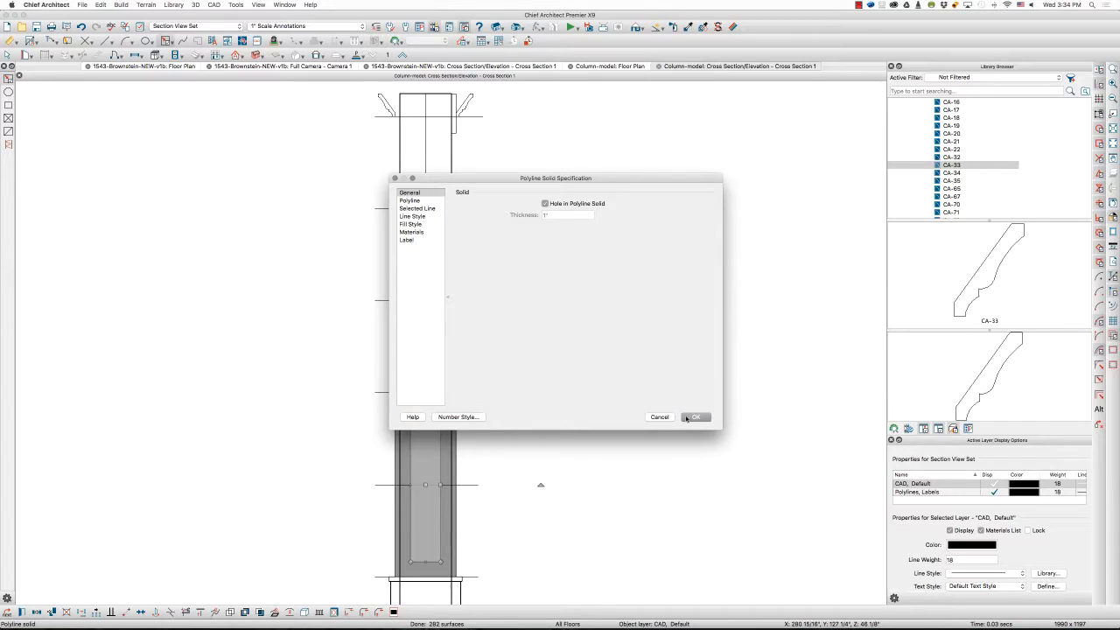
pyautogui.click(690, 417)
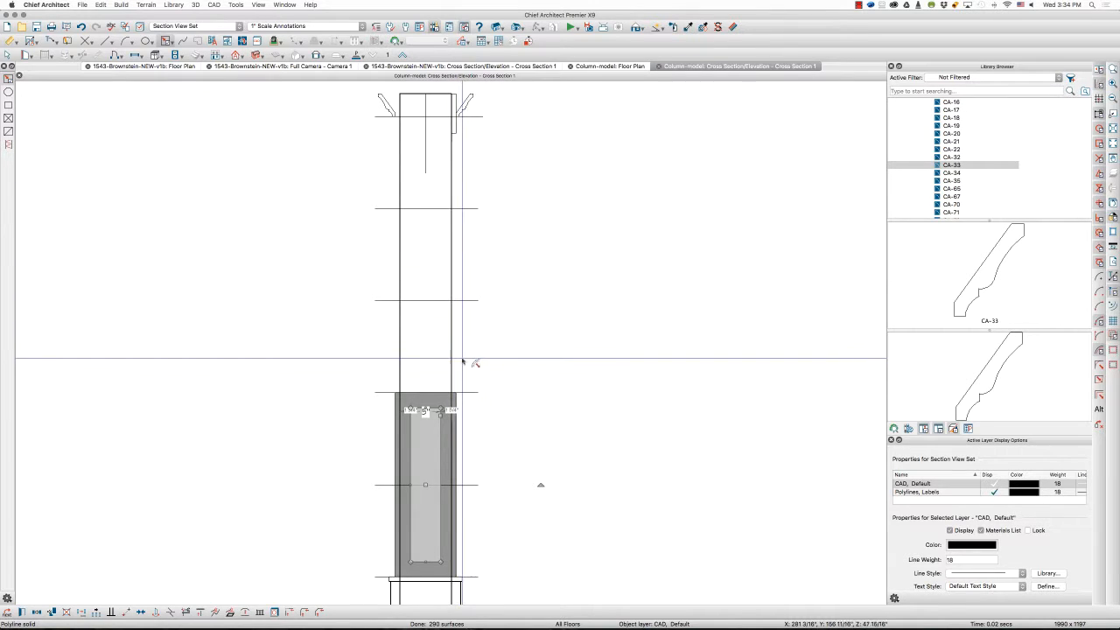
# - Copy the lower panel frame together with its hole straight up onto the upper part of the column
pyautogui.click(456, 425)
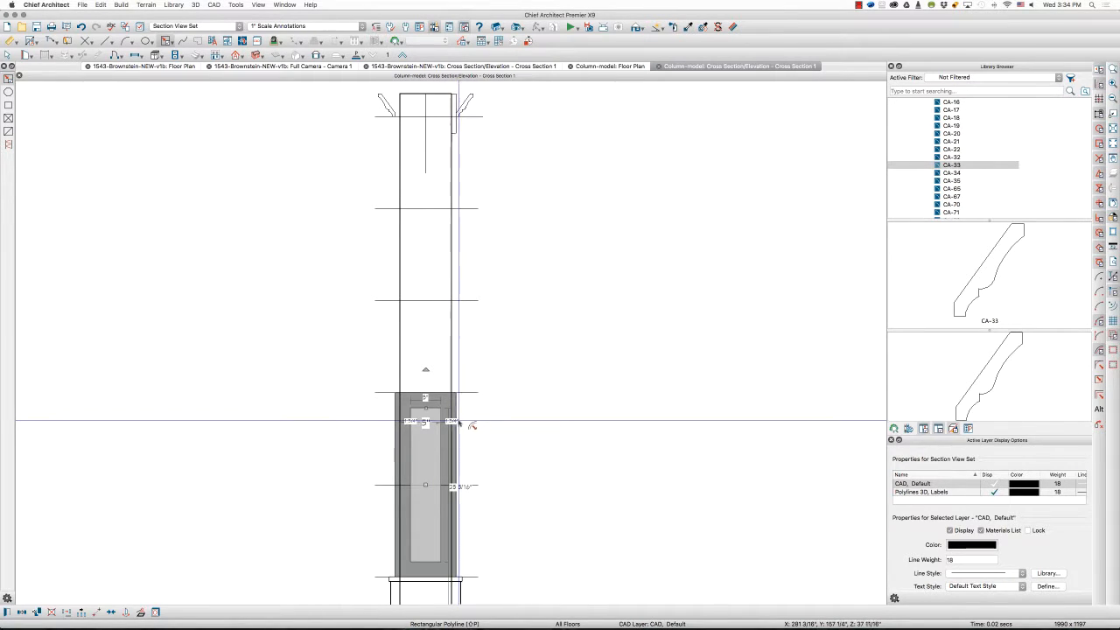
pyautogui.press('Escape')
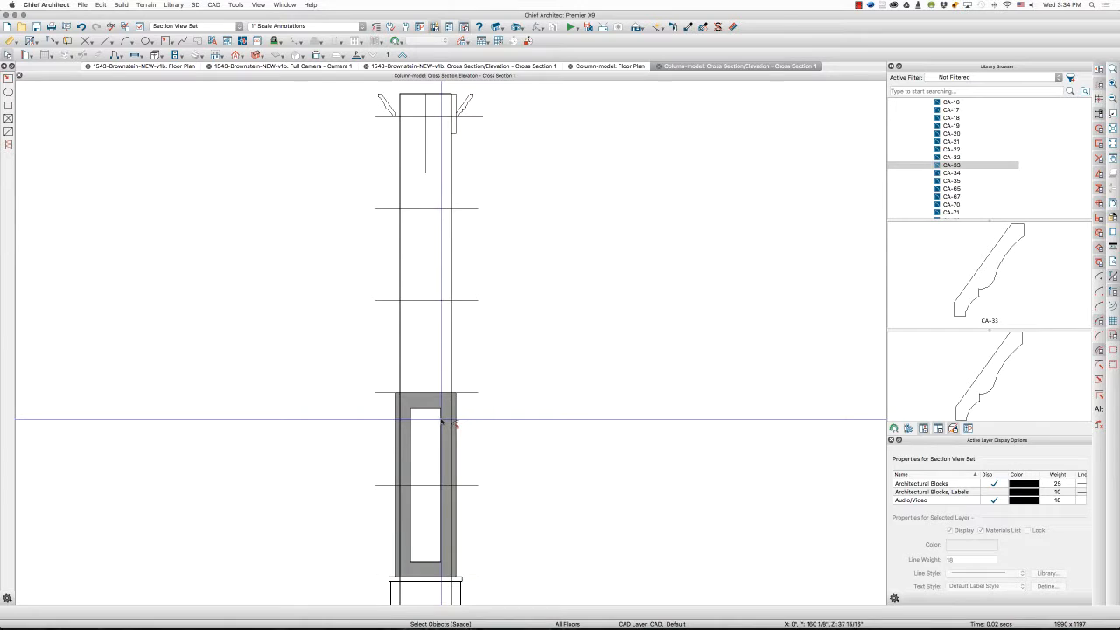
pyautogui.click(443, 421)
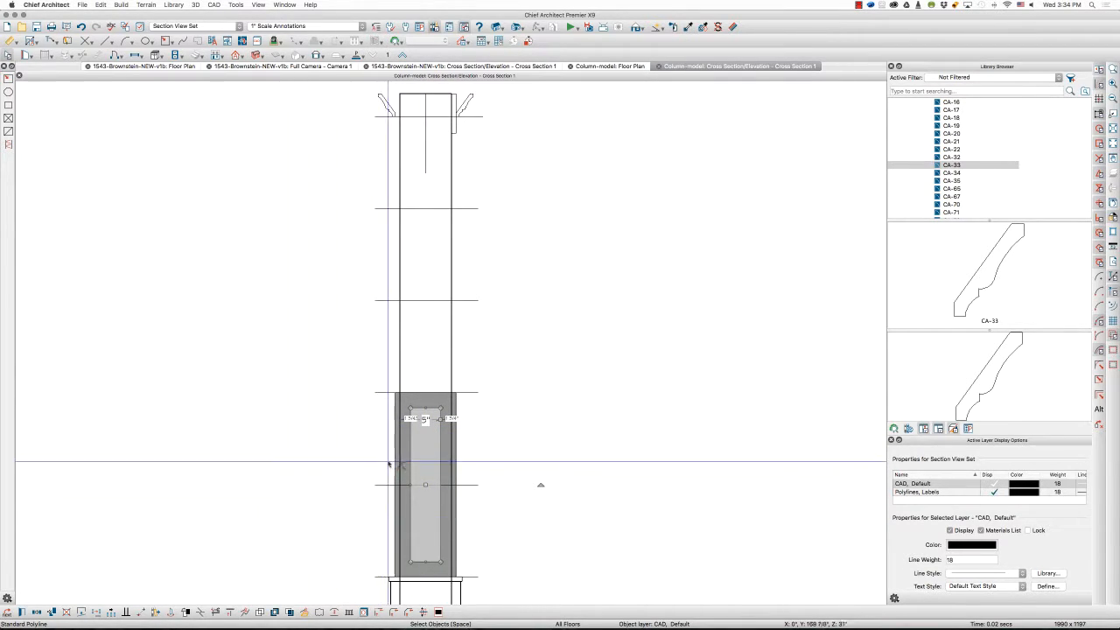
pyautogui.click(444, 447)
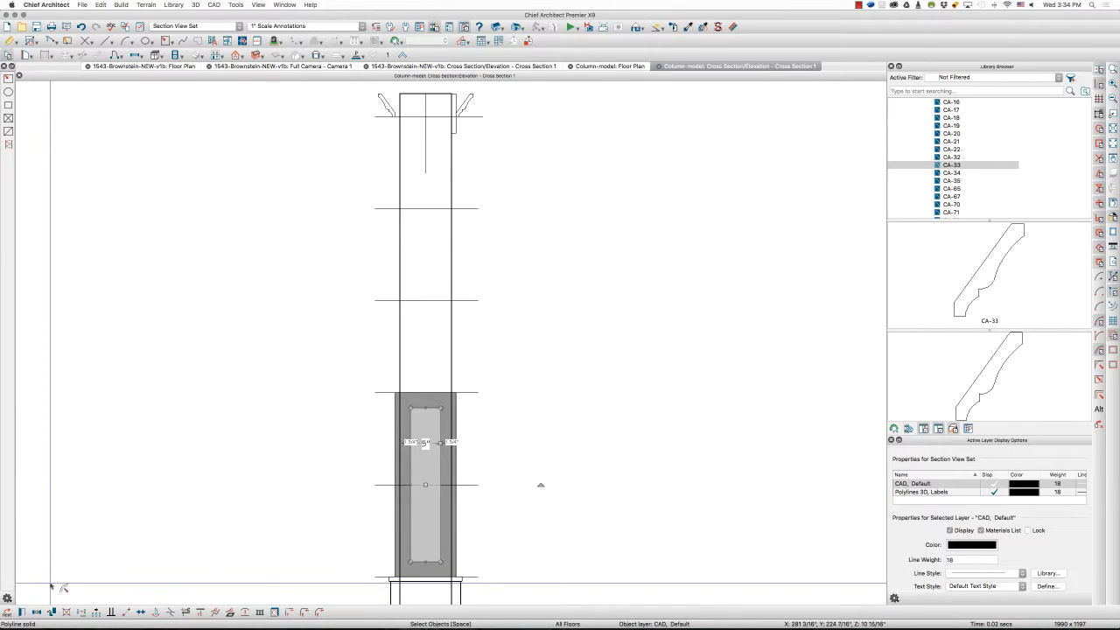
pyautogui.click(456, 418)
pyautogui.click(456, 421)
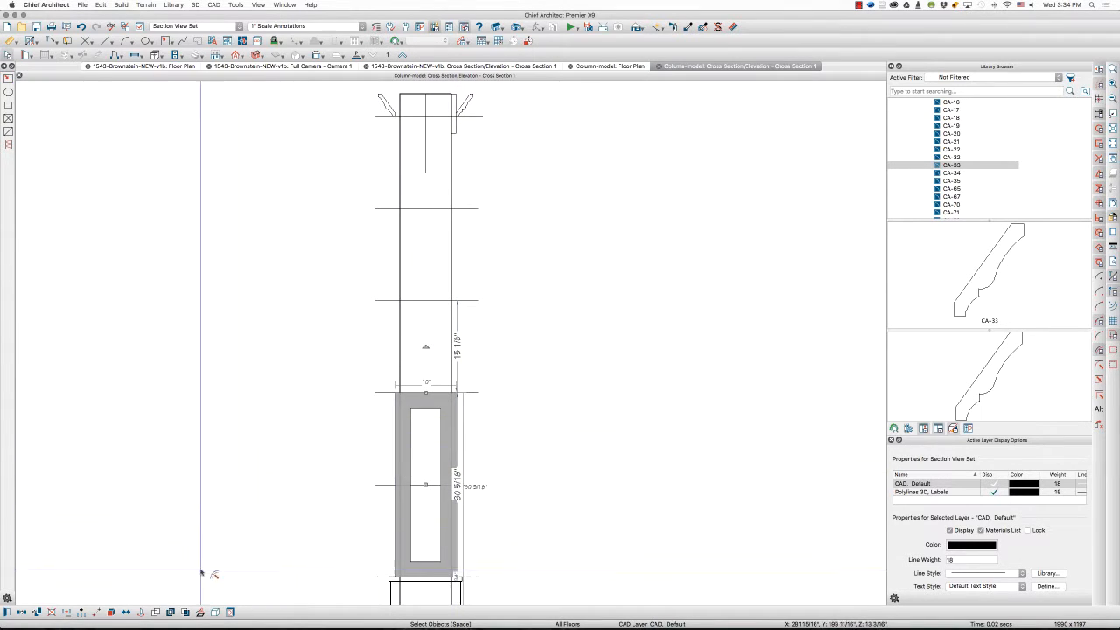
pyautogui.click(22, 613)
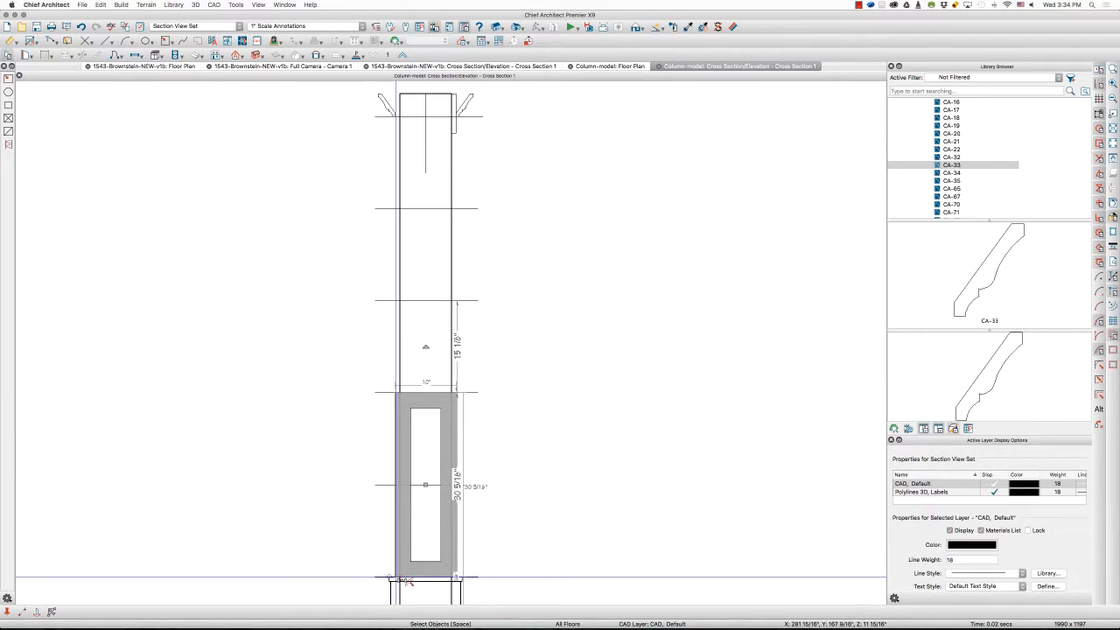
pyautogui.moveTo(425, 484); pyautogui.dragTo(425, 265)
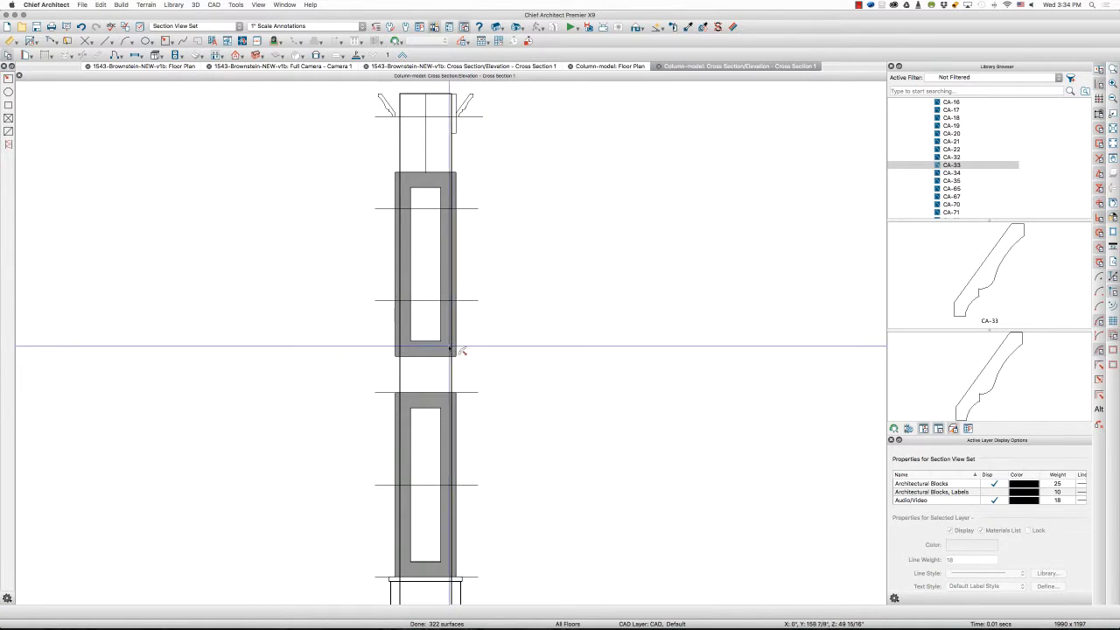
# - Delete the copied hole and stretch the upper solid to span from the lower frame's top edge to the topmost division line
pyautogui.click(437, 343)
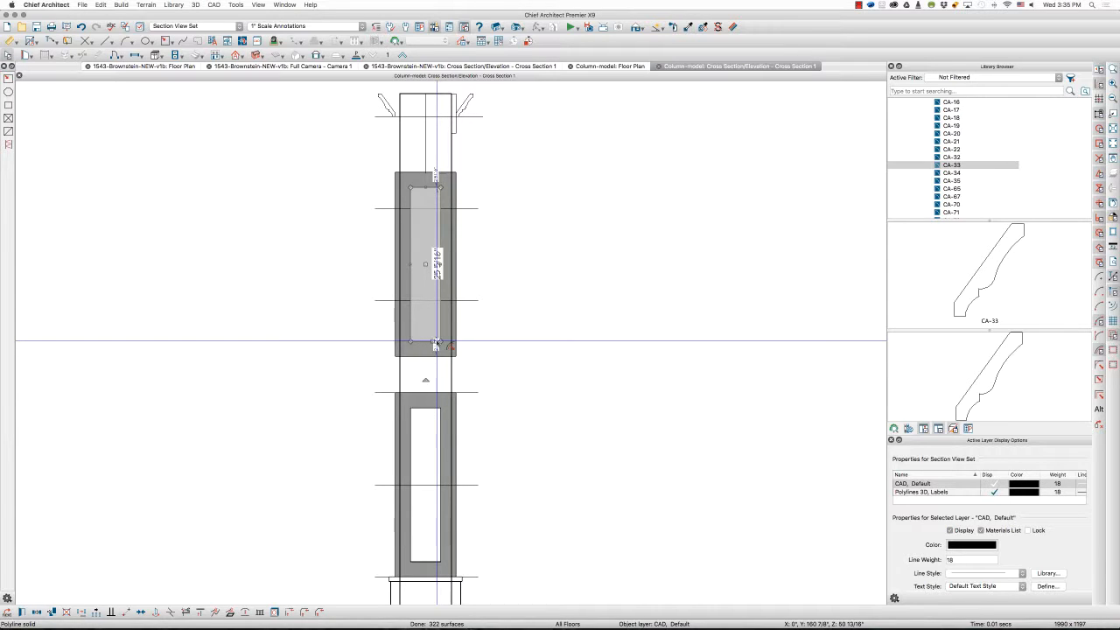
pyautogui.press('Delete')
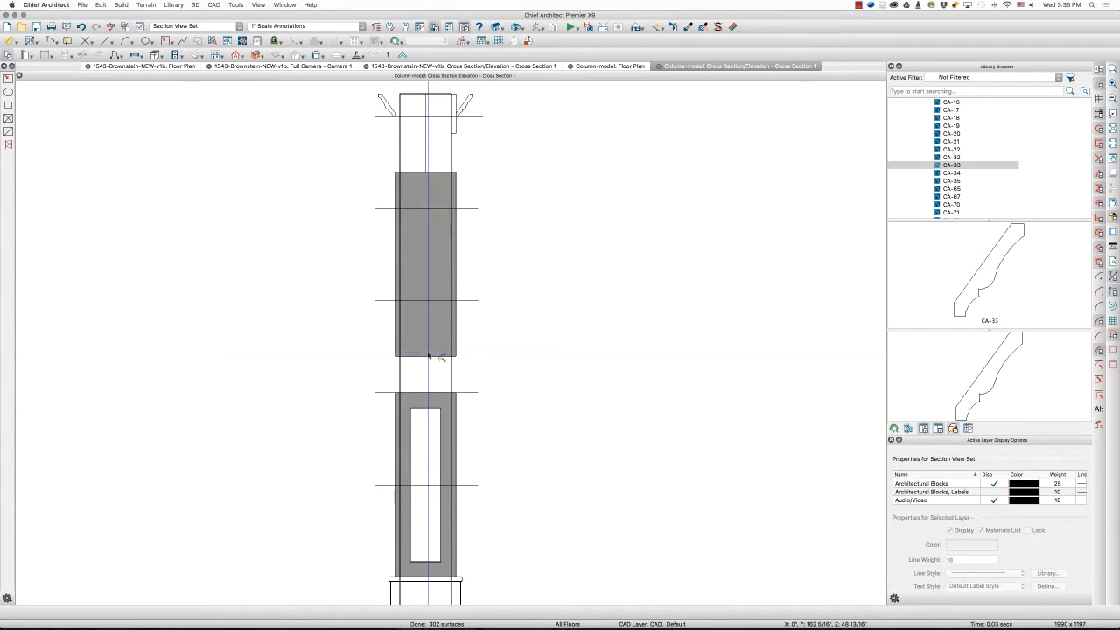
pyautogui.click(429, 355)
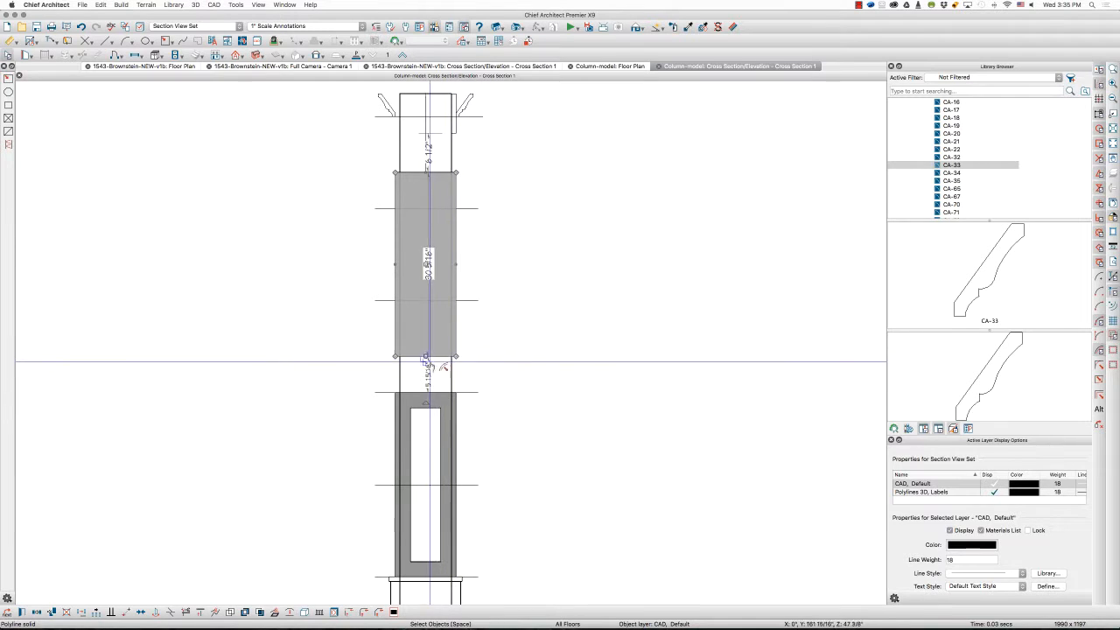
pyautogui.moveTo(426, 356)
pyautogui.mouseDown()
pyautogui.moveTo(426, 408)
pyautogui.moveTo(426, 363)
pyautogui.mouseUp()
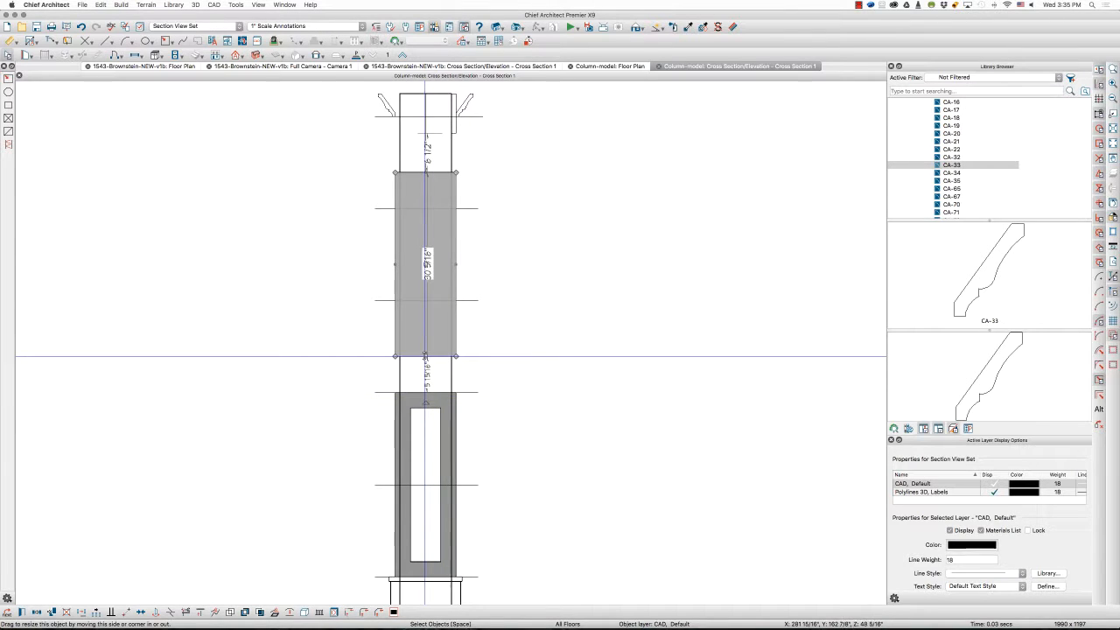
pyautogui.moveTo(426, 356); pyautogui.dragTo(426, 392)
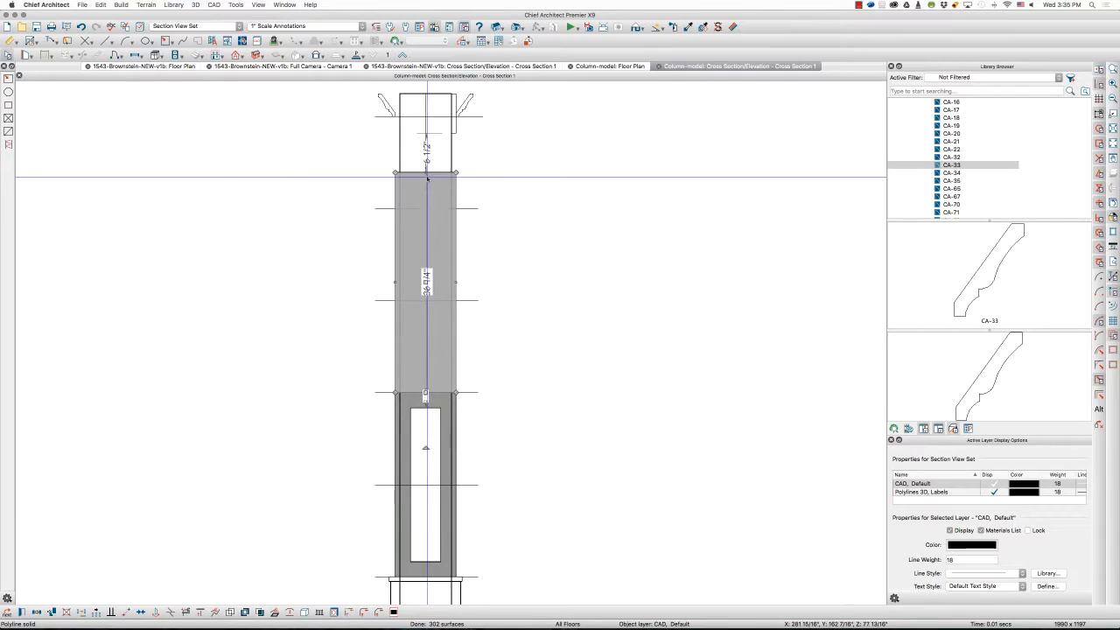
pyautogui.moveTo(428, 171); pyautogui.dragTo(426, 115)
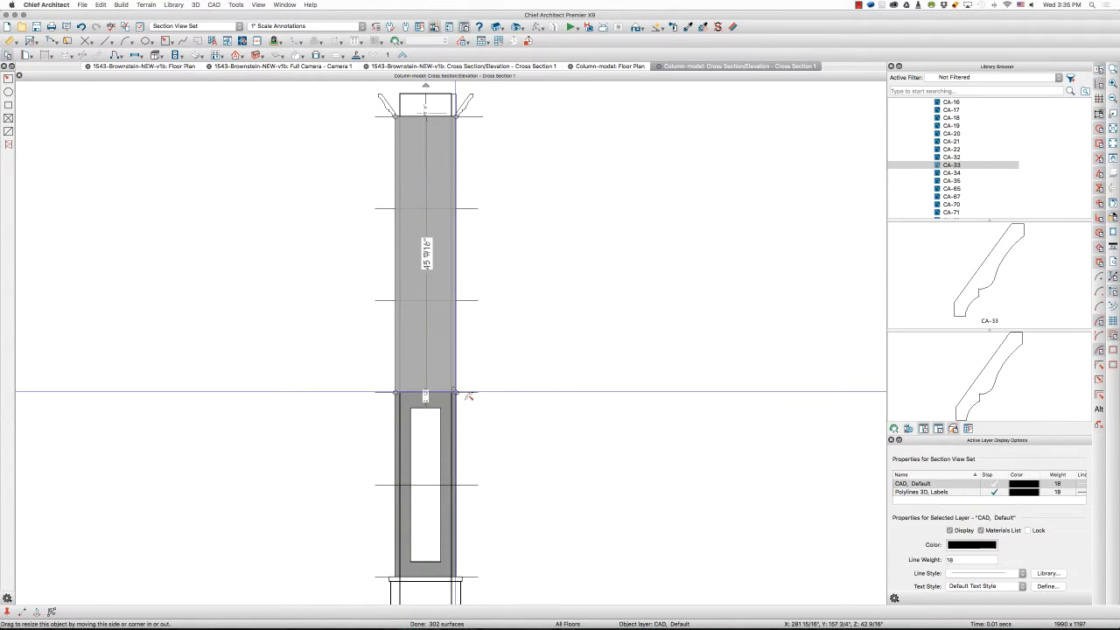
# - Make a concentric copy one jump inside the upper solid and define it as a hole in the polyline solid
pyautogui.moveTo(456, 392); pyautogui.dragTo(439, 380)
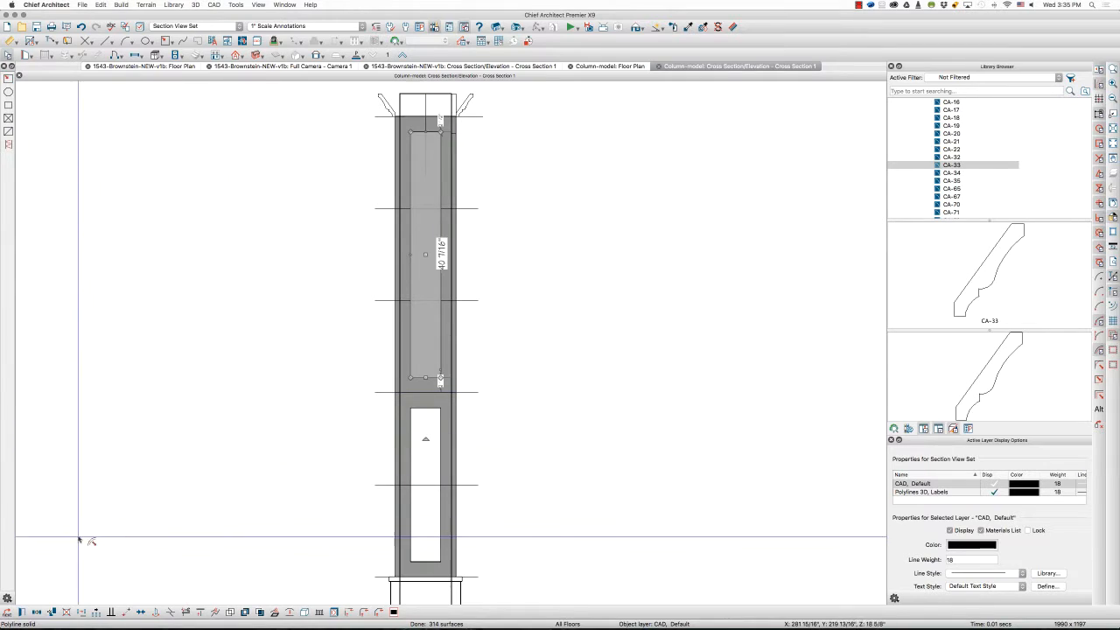
pyautogui.click(21, 613)
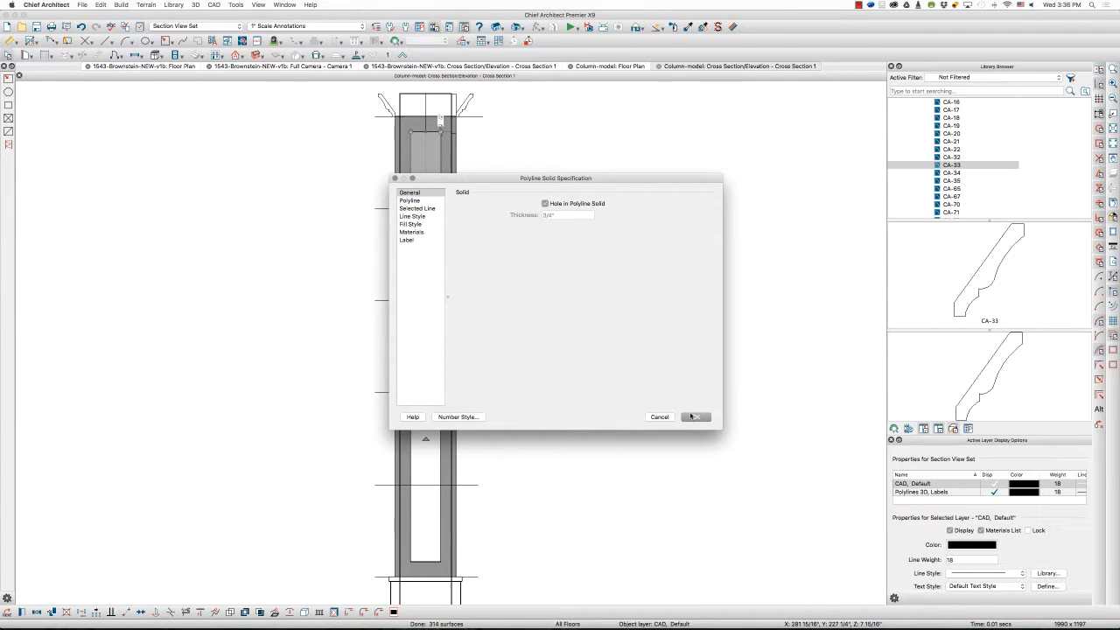
pyautogui.click(692, 416)
pyautogui.click(608, 411)
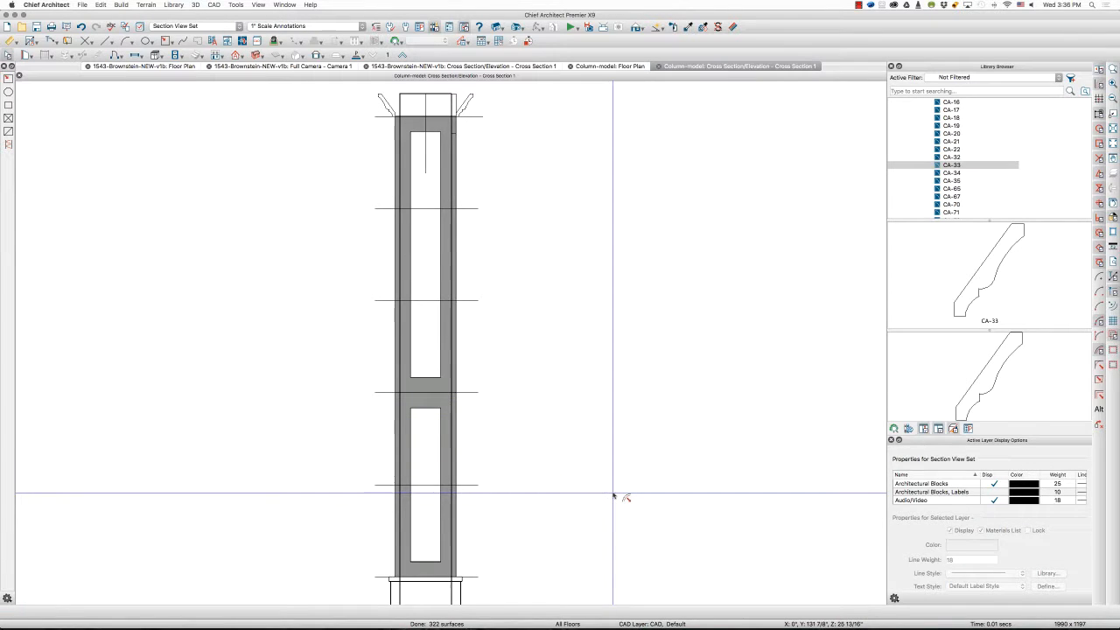
# - Copy the lower panel's rectangular polyline corner to corner into the upper opening and stretch it to the opening's top edge
pyautogui.press('l')
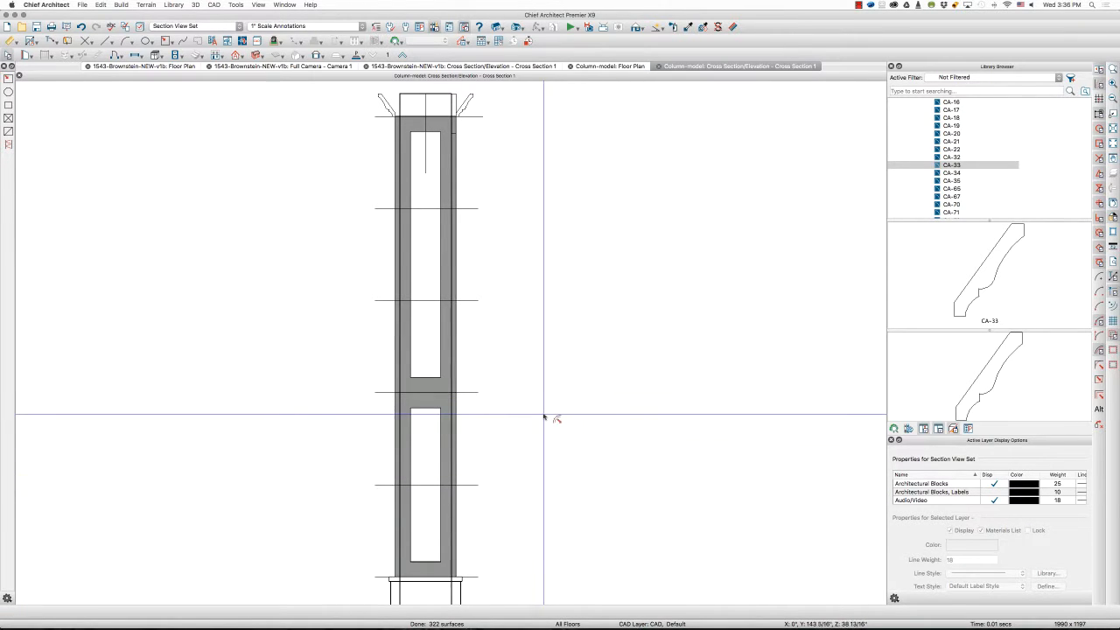
pyautogui.click(442, 436)
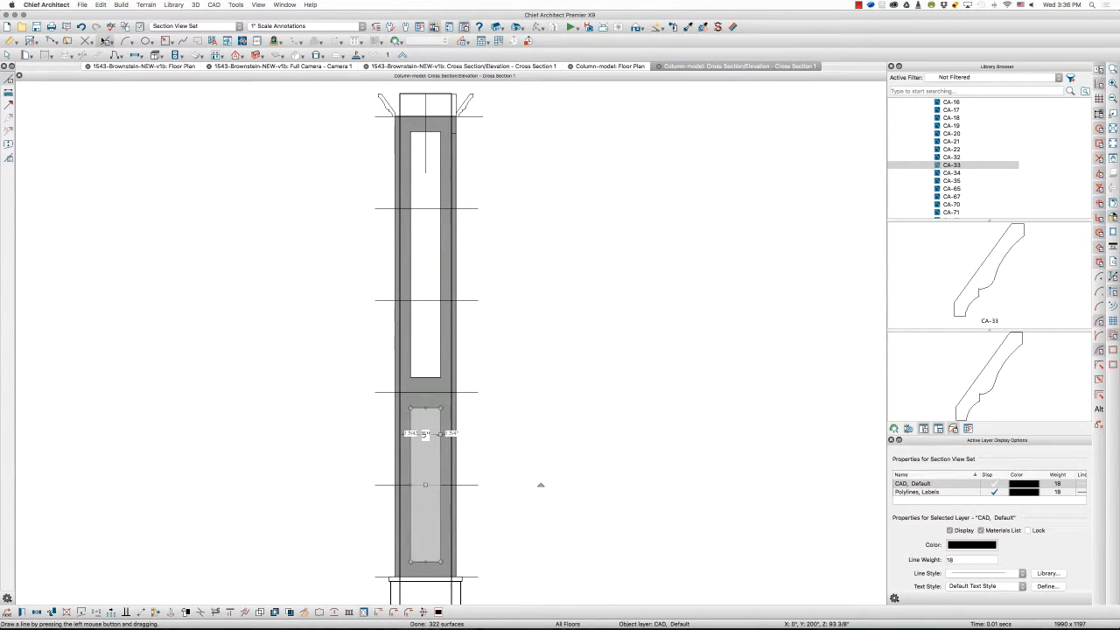
pyautogui.click(104, 40)
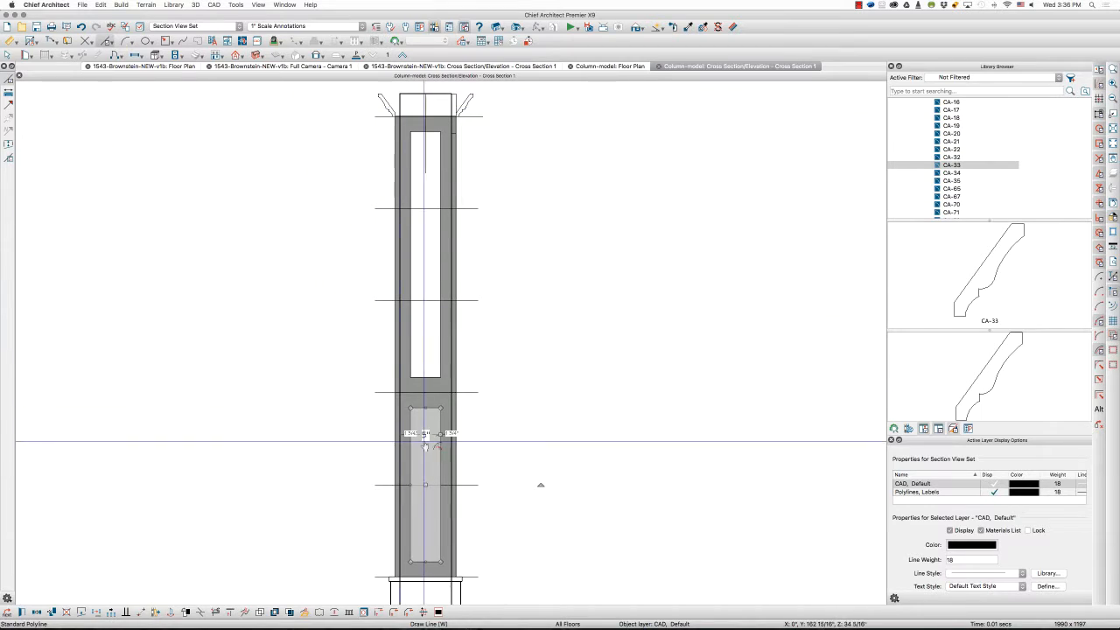
pyautogui.click(453, 461)
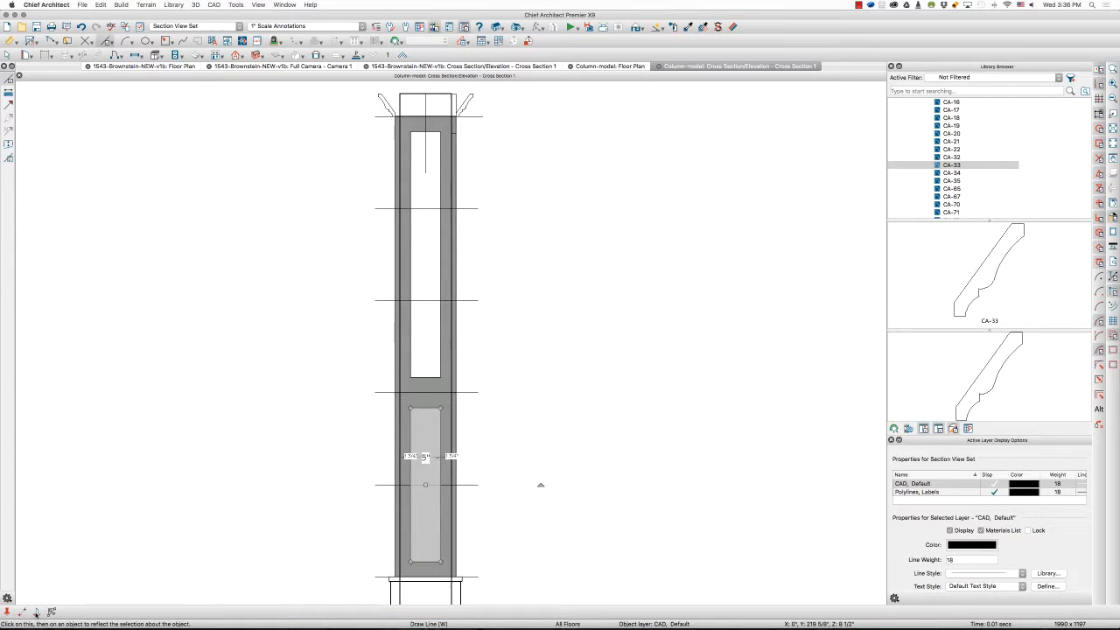
pyautogui.click(36, 612)
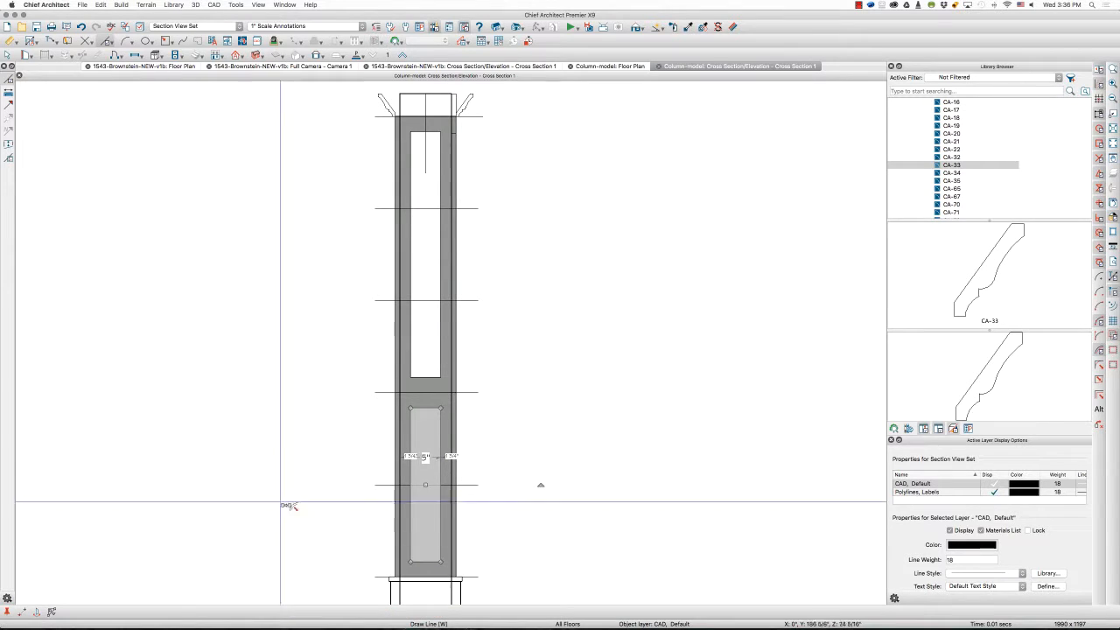
pyautogui.click(441, 561)
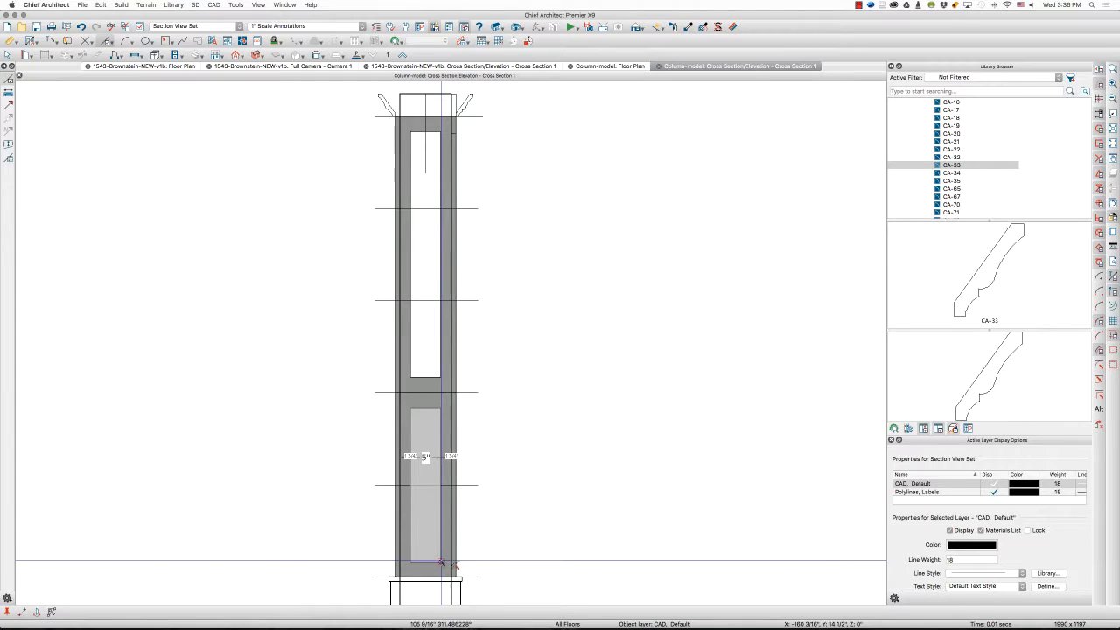
pyautogui.click(441, 379)
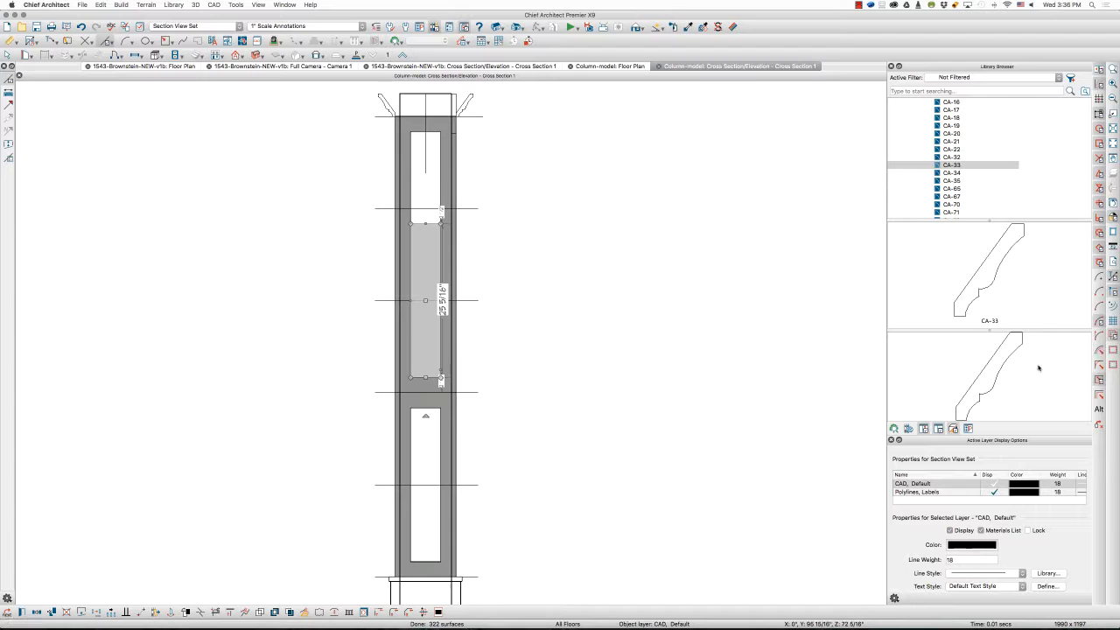
pyautogui.moveTo(425, 223); pyautogui.dragTo(424, 133)
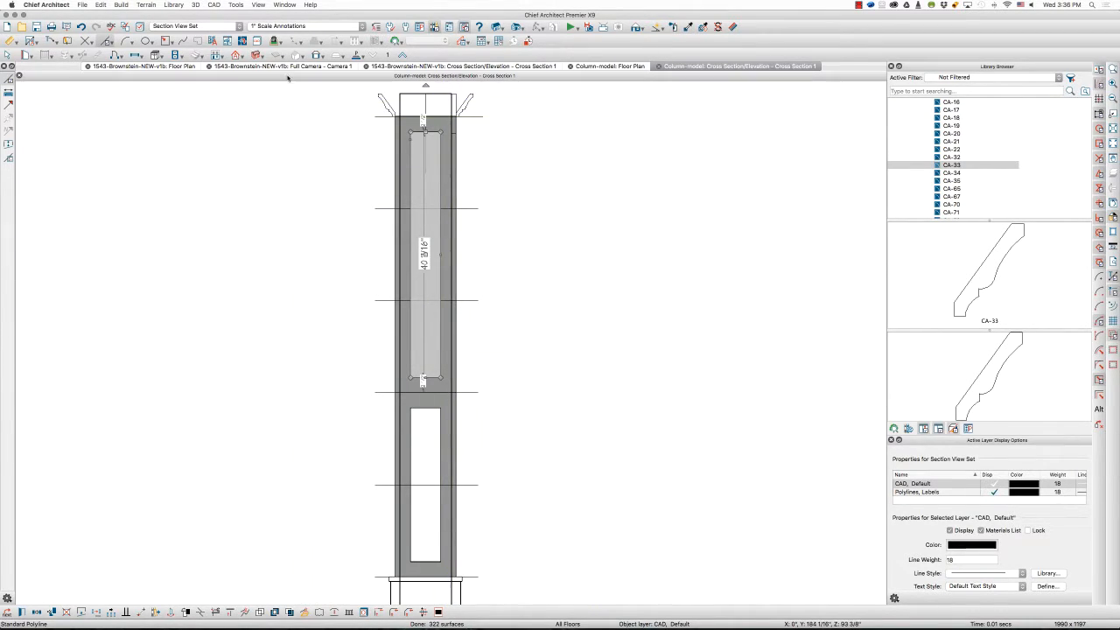
# - In the column's floor plan, select both panel frame solids and move them by their corner against the column's left face
pyautogui.click(607, 67)
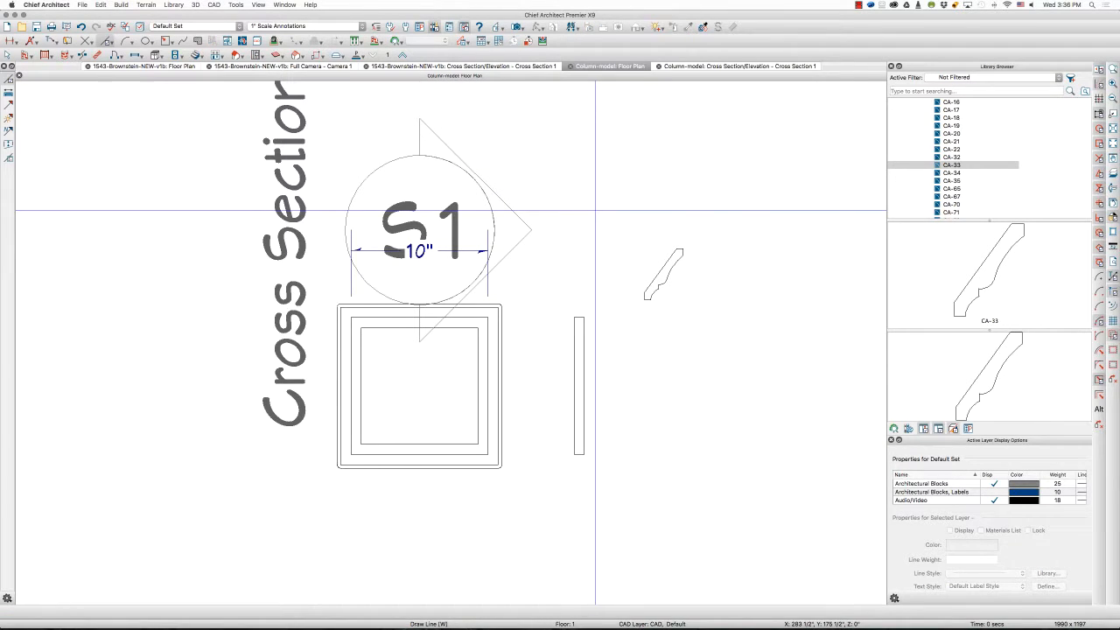
pyautogui.press('space')
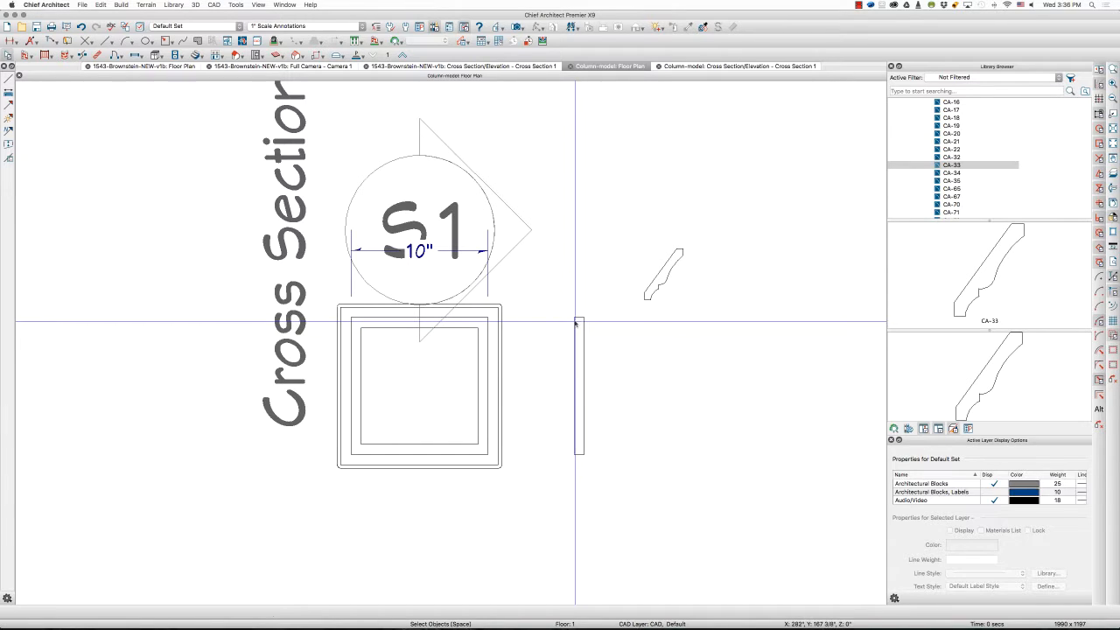
pyautogui.click(575, 324)
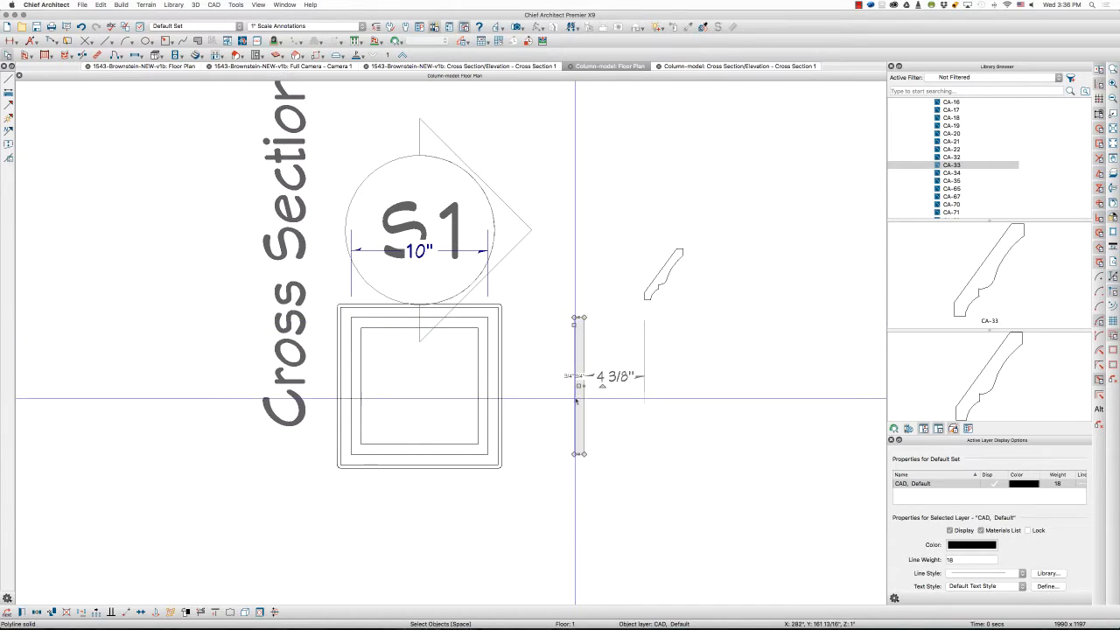
pyautogui.click(548, 315)
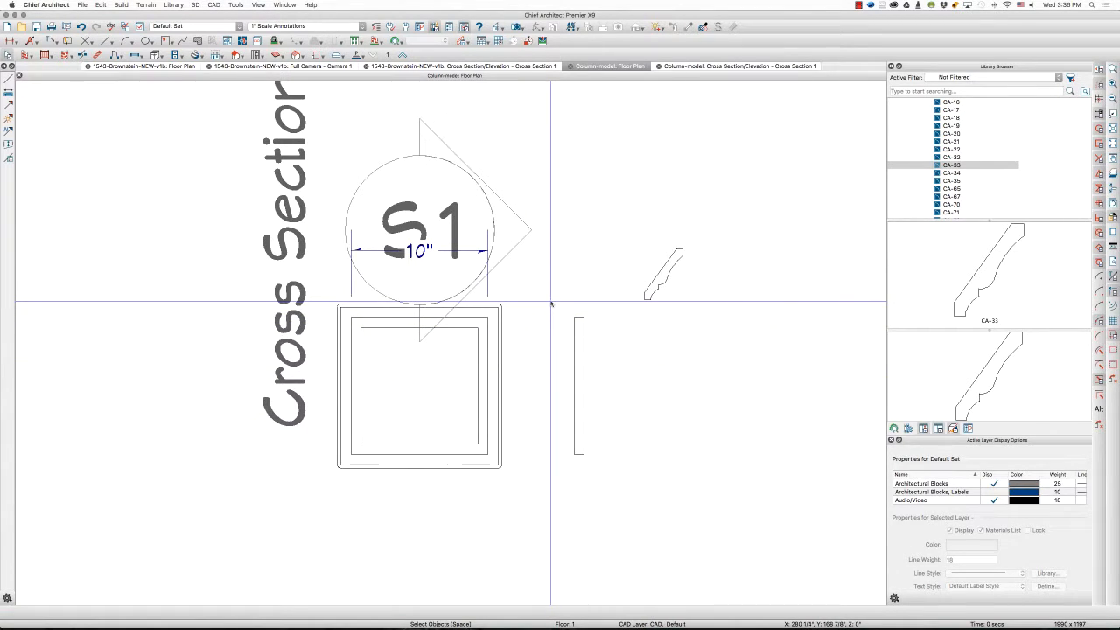
pyautogui.moveTo(552, 303); pyautogui.dragTo(611, 493)
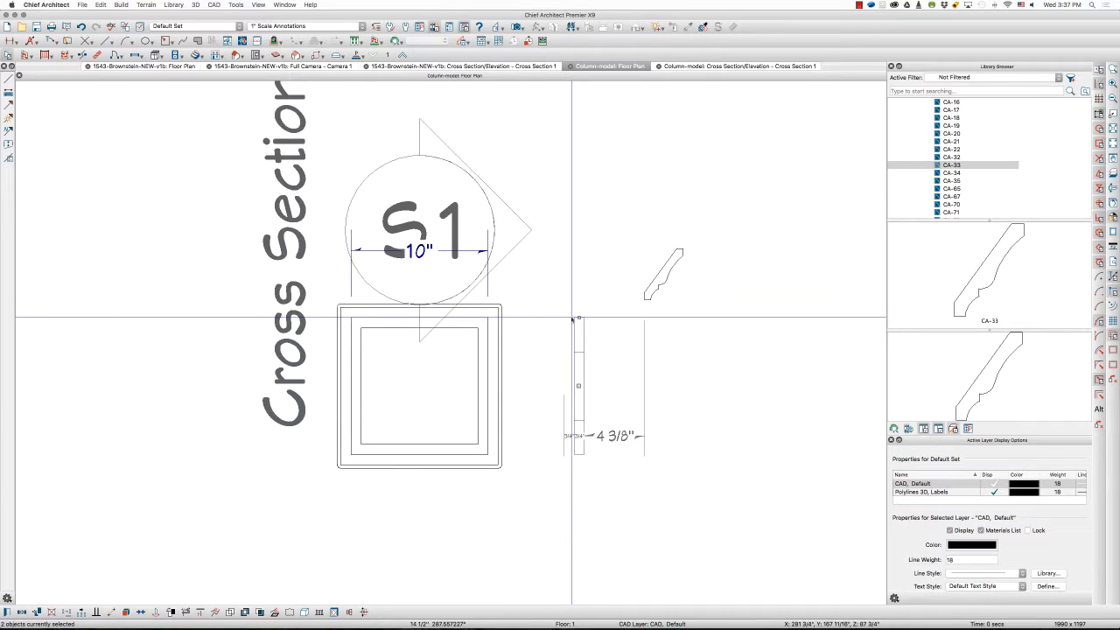
pyautogui.press('2')
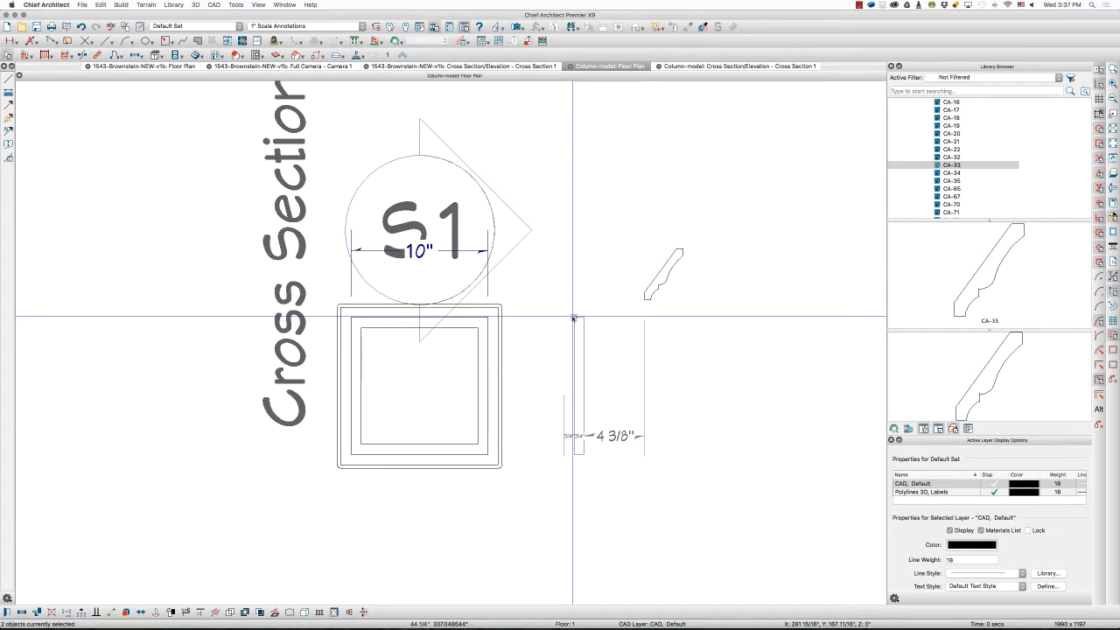
pyautogui.click(354, 320)
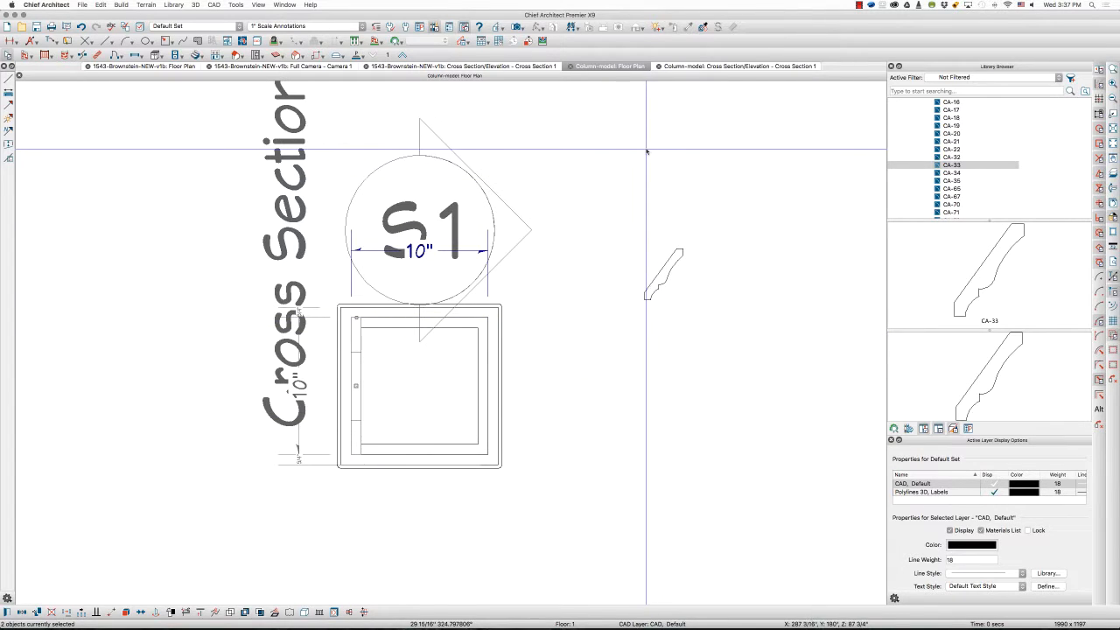
# - Move the cross-section camera left until it stands outside the column and return to the section view to check both panel frames
pyautogui.click(667, 230)
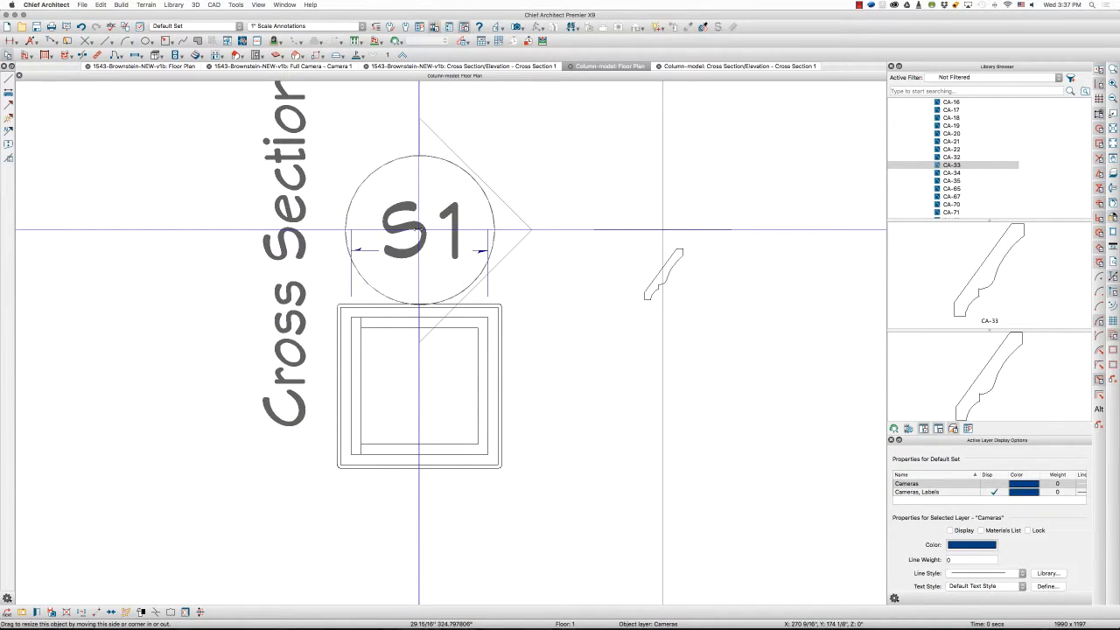
pyautogui.moveTo(419, 229); pyautogui.dragTo(244, 226)
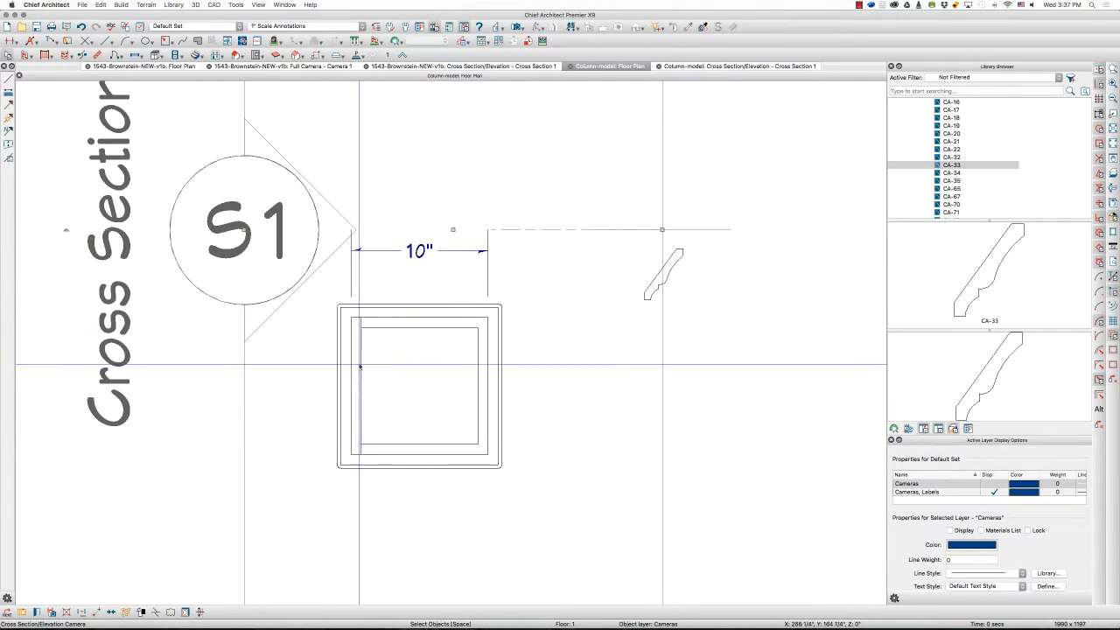
pyautogui.click(679, 68)
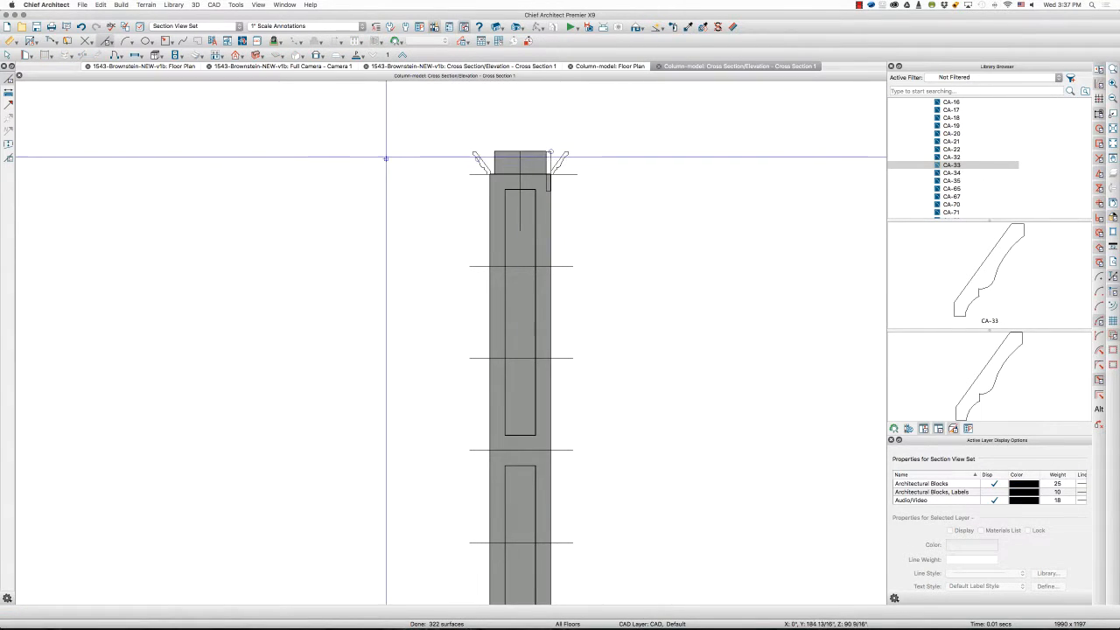
pyautogui.scroll(-2, 386, 158)
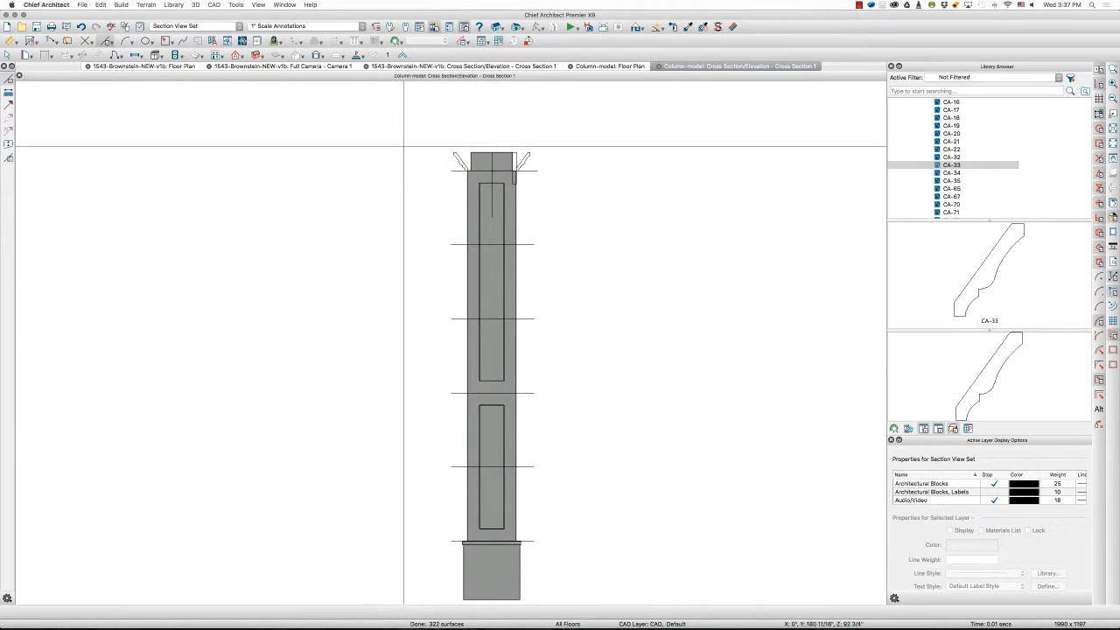
# - Select the upper and lower panel opening polylines and convert both to 3D molding polylines
pyautogui.click(505, 306)
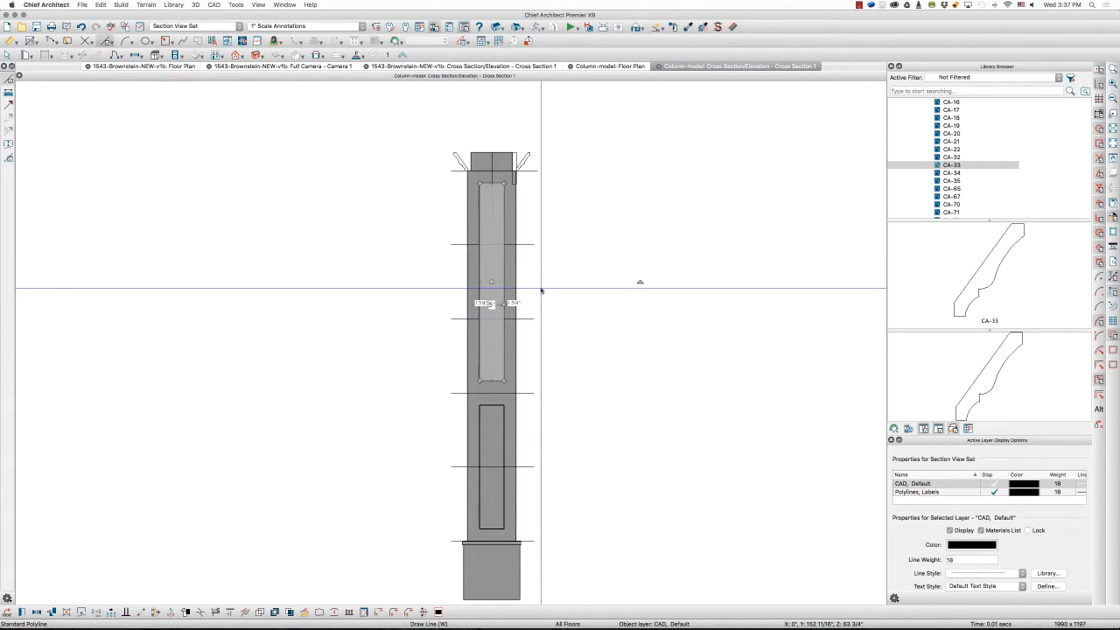
pyautogui.click(504, 415)
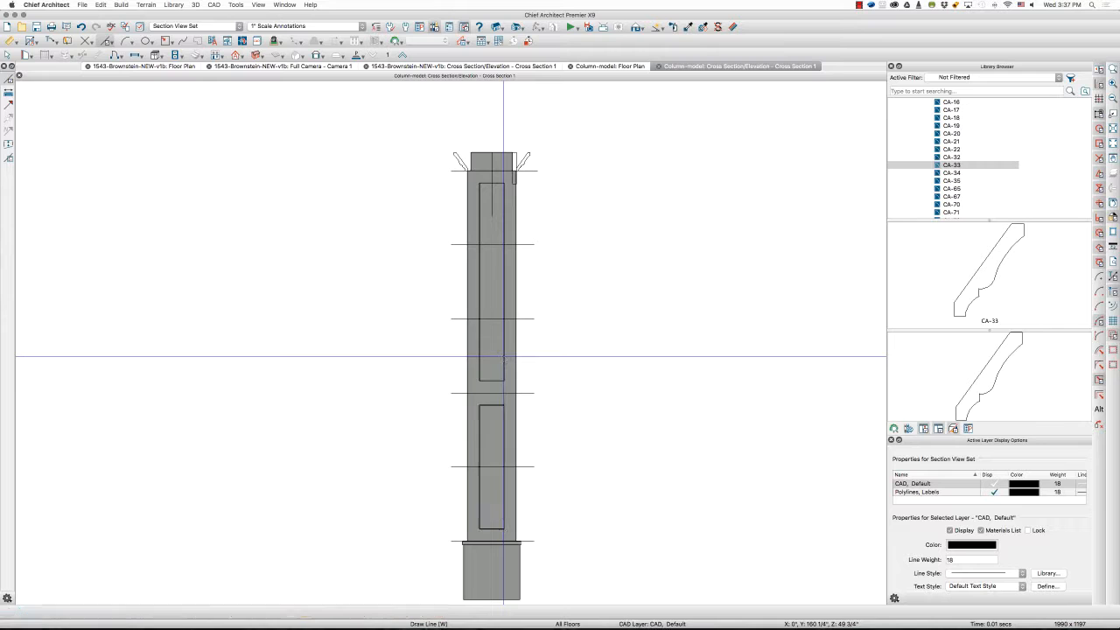
pyautogui.keyDown('shift'); pyautogui.click(504, 360); pyautogui.keyUp('shift')
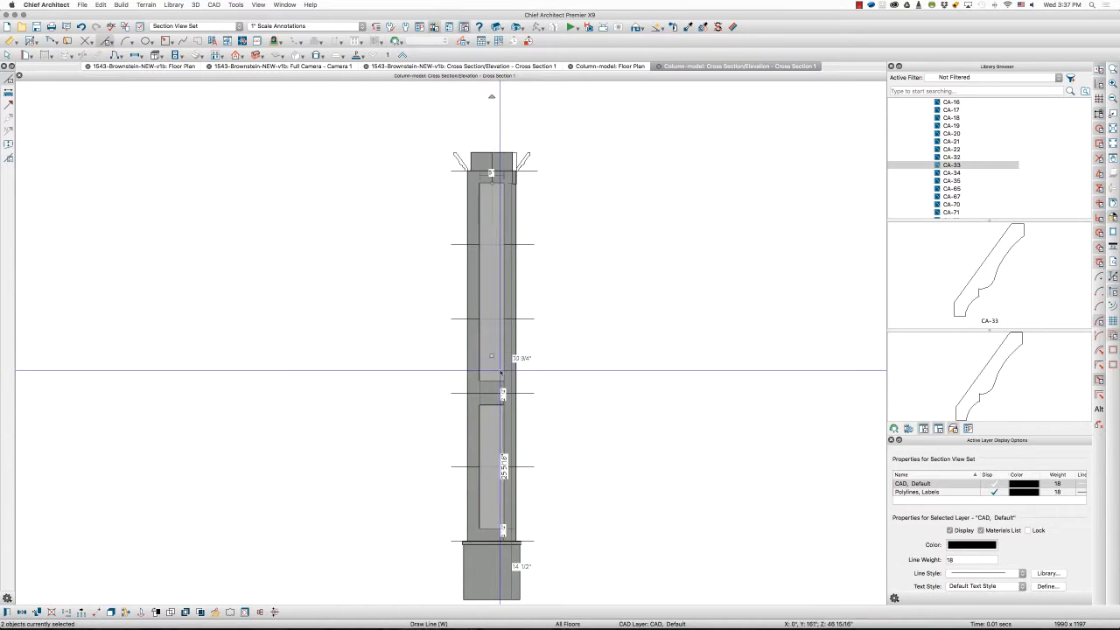
pyautogui.click(225, 611)
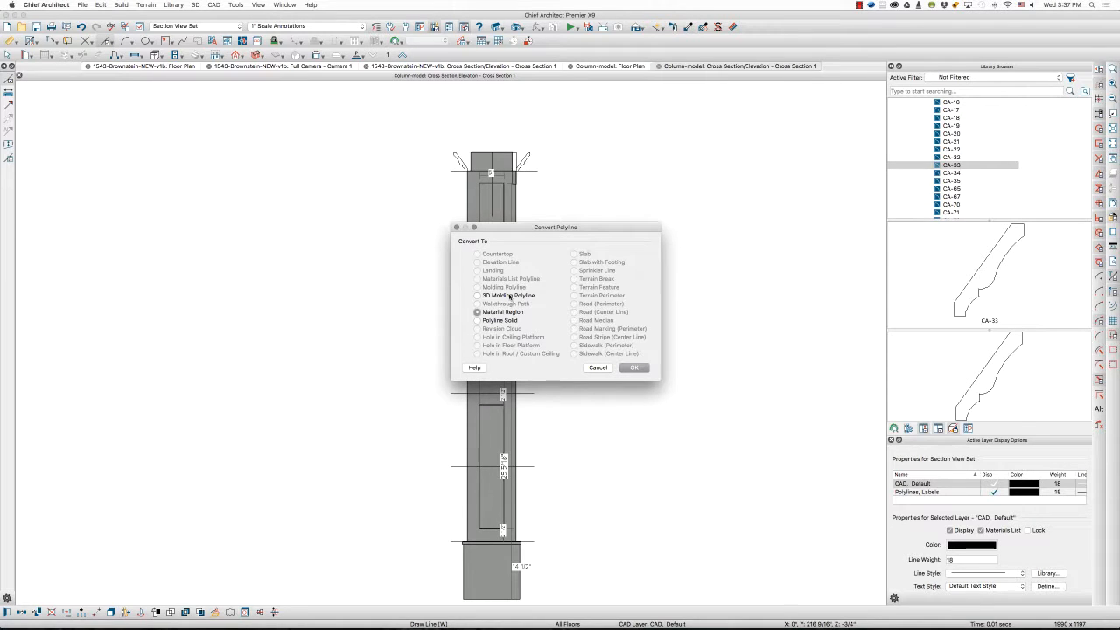
pyautogui.click(512, 297)
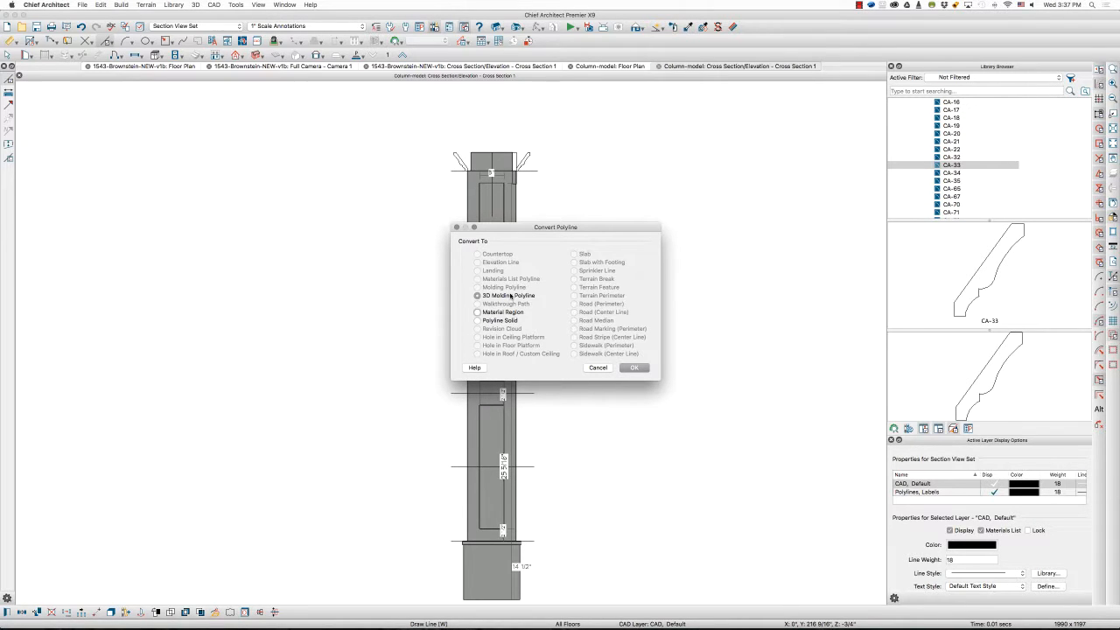
pyautogui.click(635, 368)
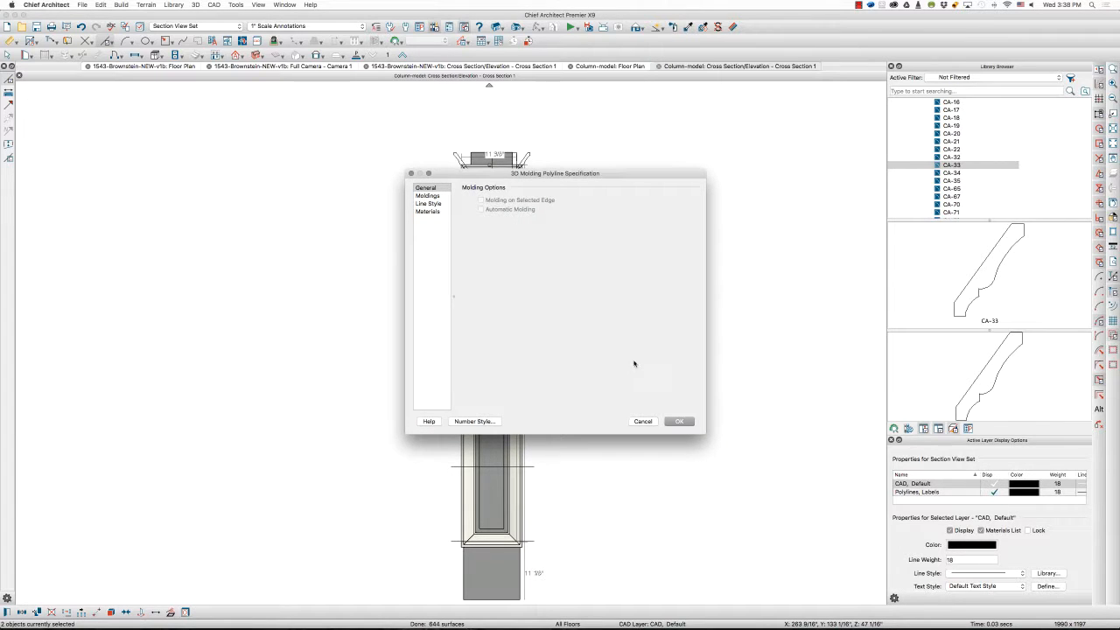
# - Replace the molding profile of both panel molding polylines with crown molding CA-18
pyautogui.moveTo(563, 174); pyautogui.dragTo(734, 156)
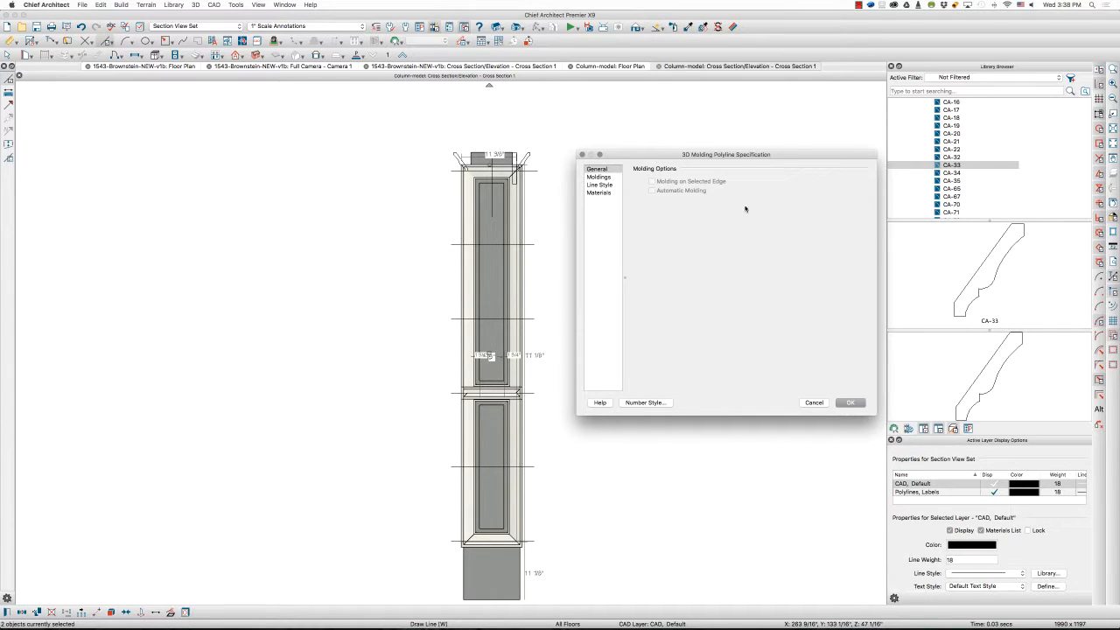
pyautogui.click(602, 177)
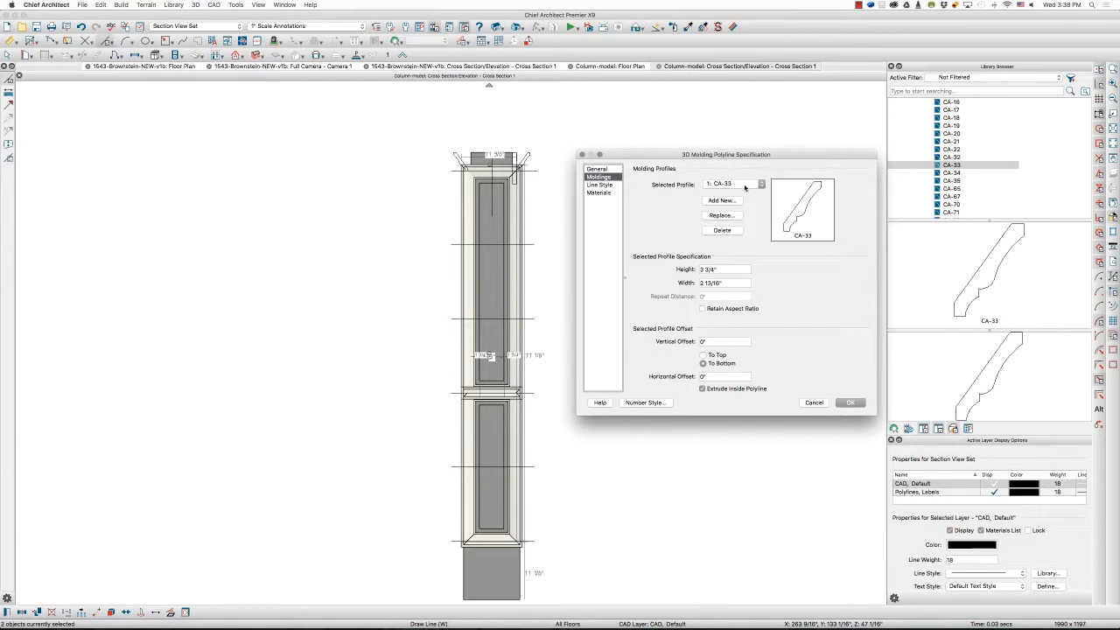
pyautogui.click(719, 216)
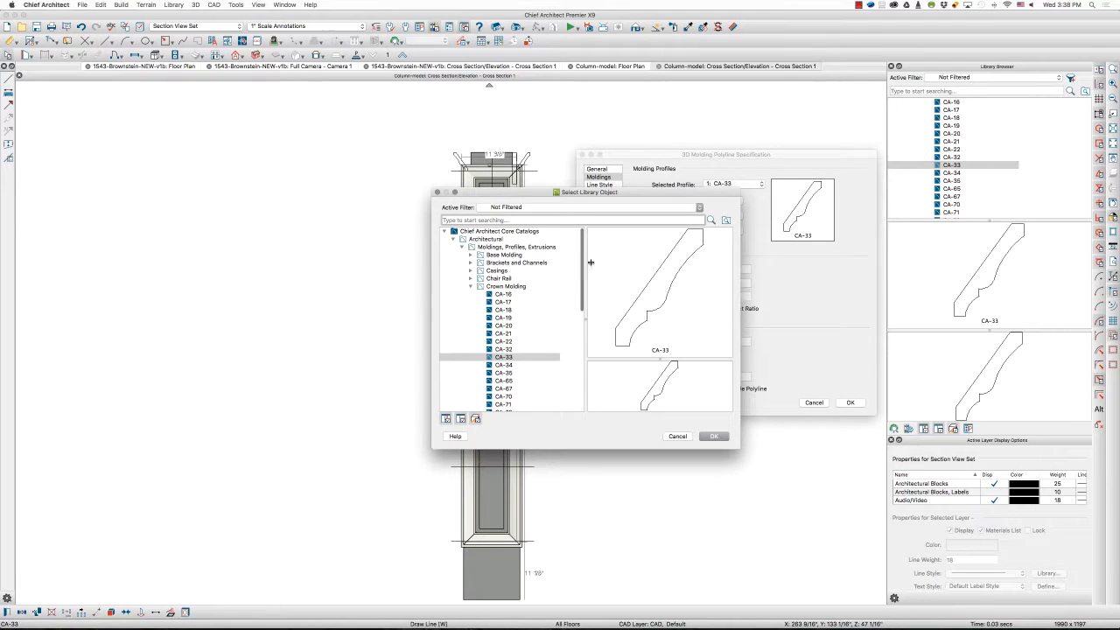
pyautogui.click(507, 287)
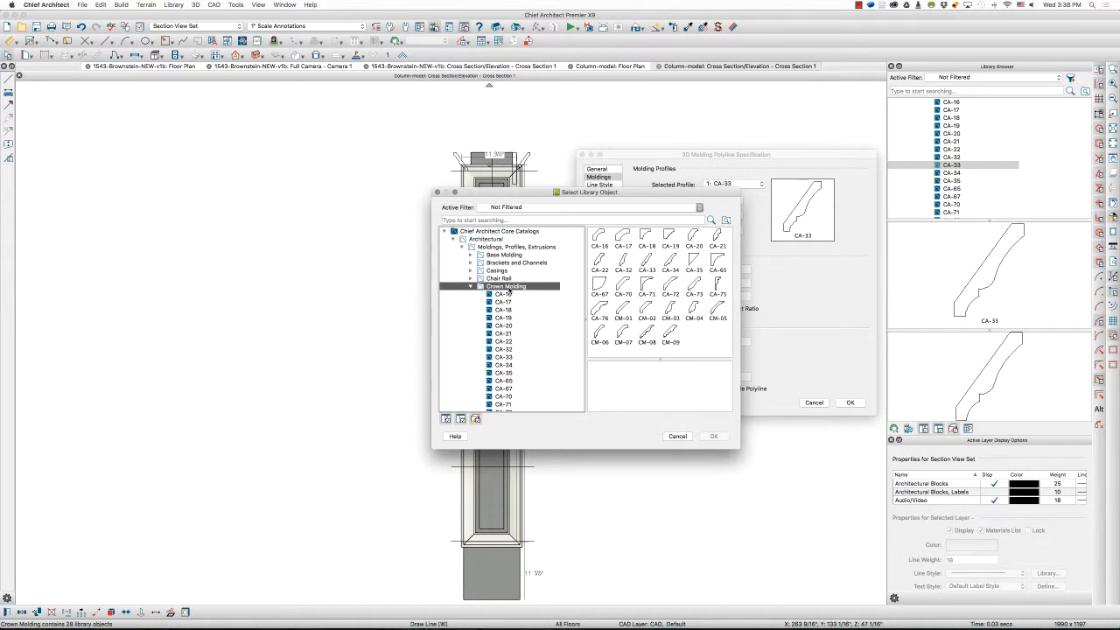
pyautogui.click(595, 235)
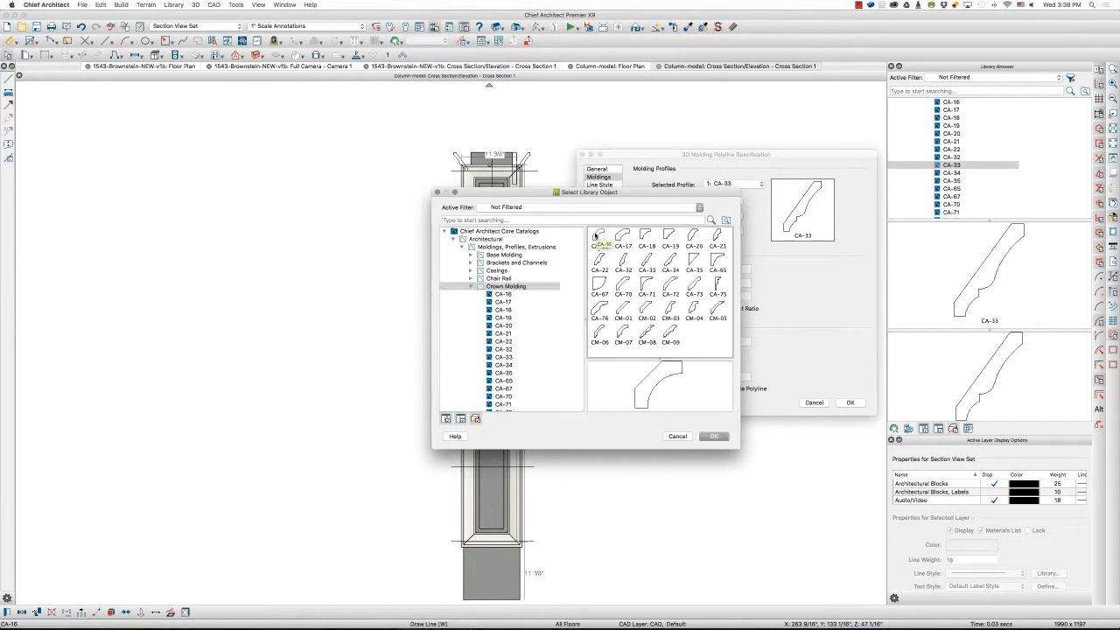
pyautogui.click(646, 236)
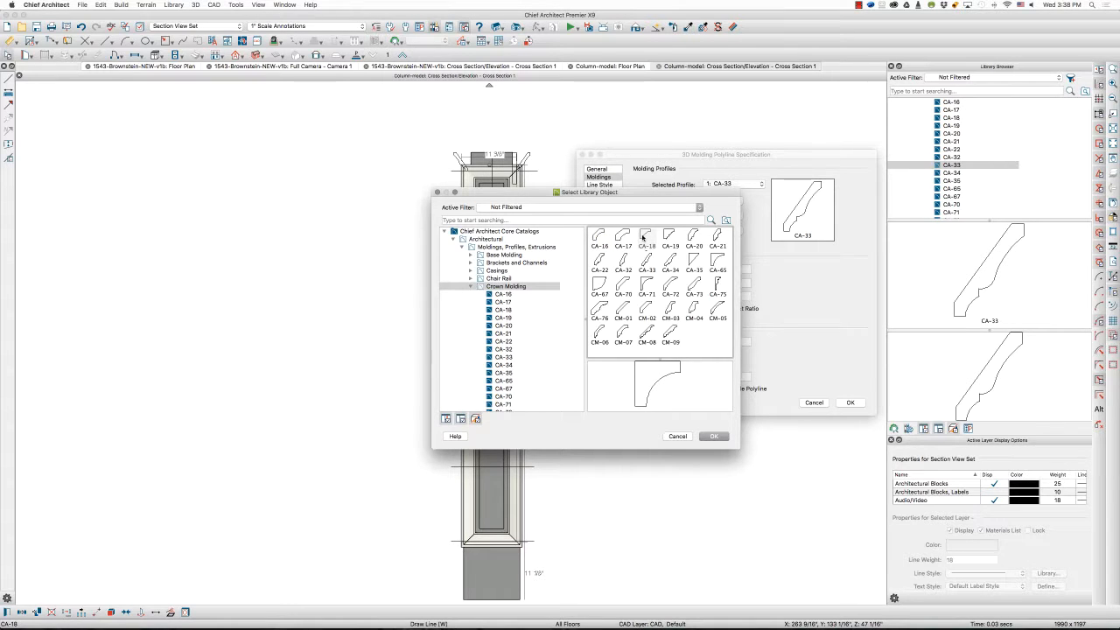
pyautogui.click(714, 437)
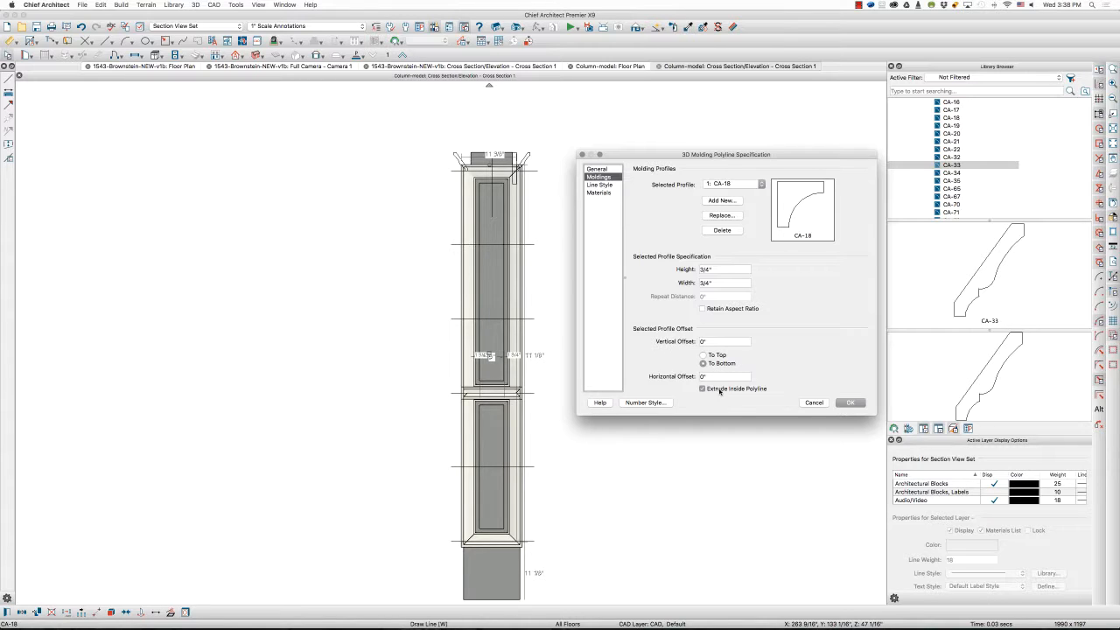
pyautogui.click(848, 403)
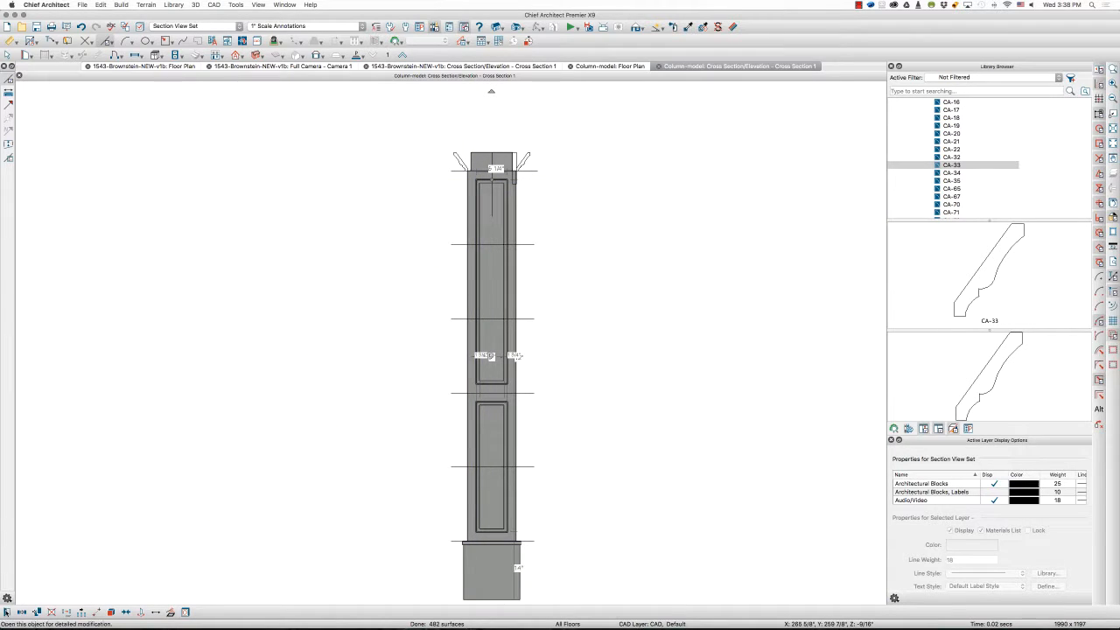
# - Set the profile offset of both panel molding polylines to To Top
pyautogui.click(8, 612)
pyautogui.click(610, 178)
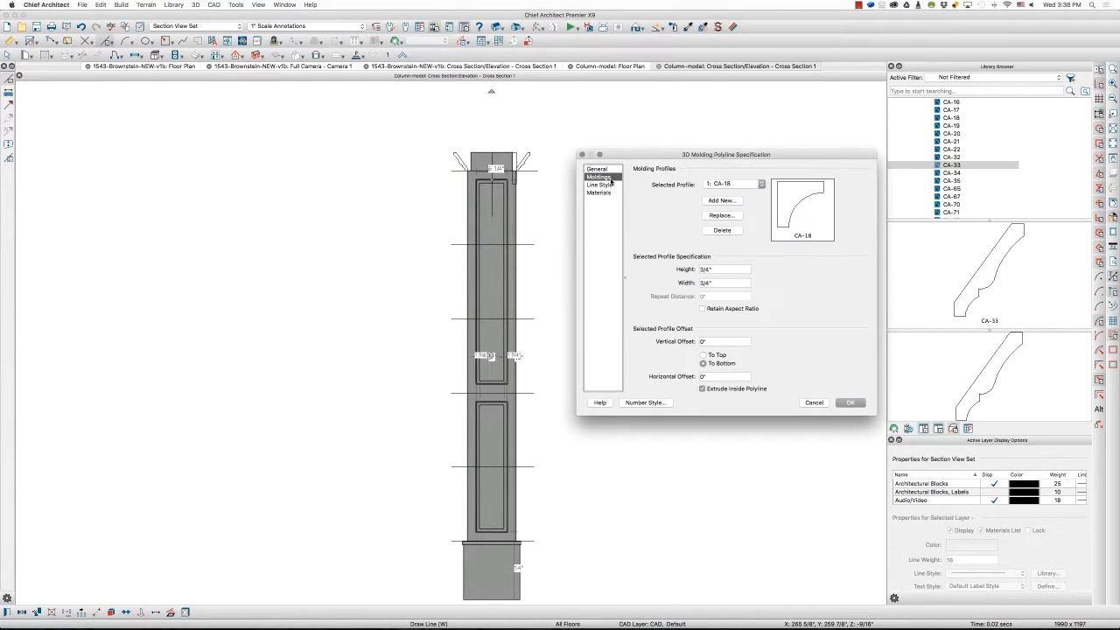
pyautogui.click(714, 357)
pyautogui.click(849, 403)
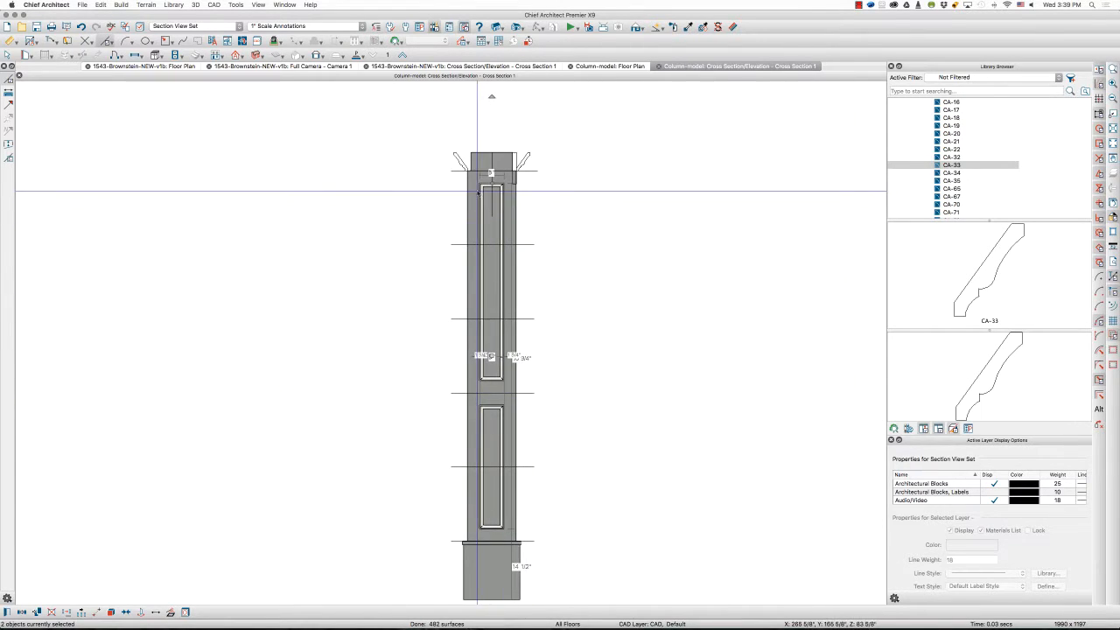
# - Examine how the molding fits the panel frames, including in a temporary backclipped cross-section cut through the column
pyautogui.scroll(10, 496, 184)
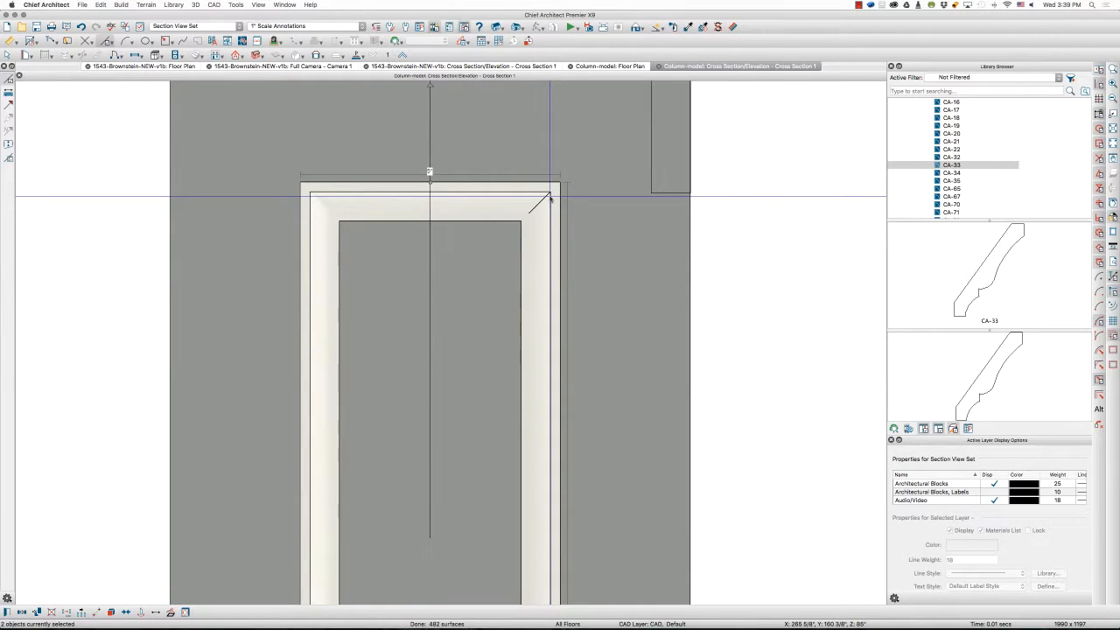
pyautogui.scroll(-10, 534, 213)
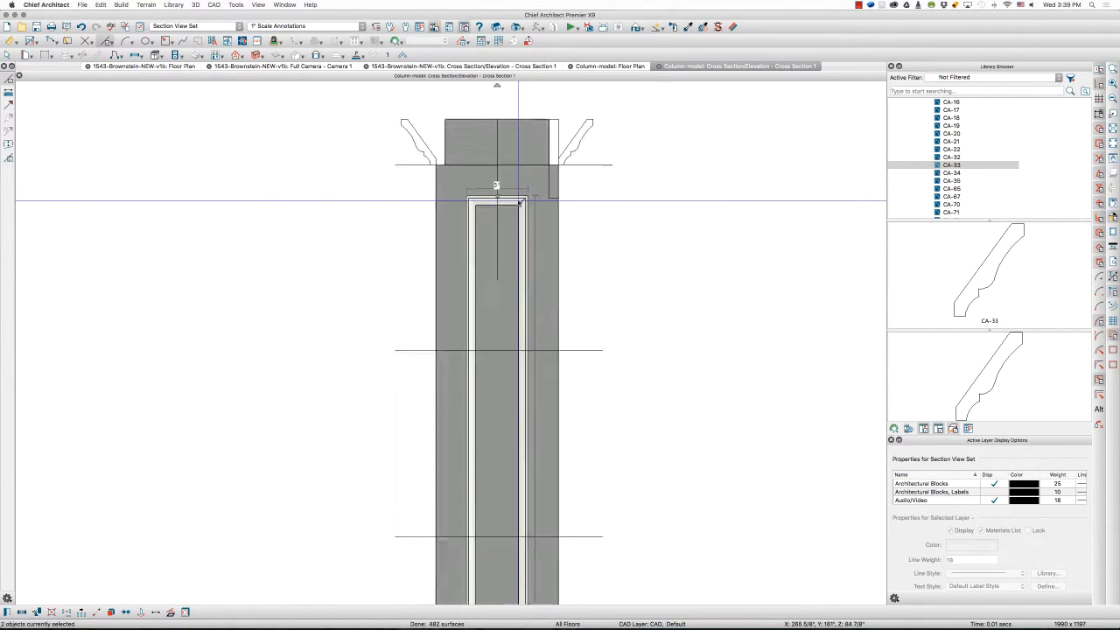
pyautogui.scroll(-3, 516, 203)
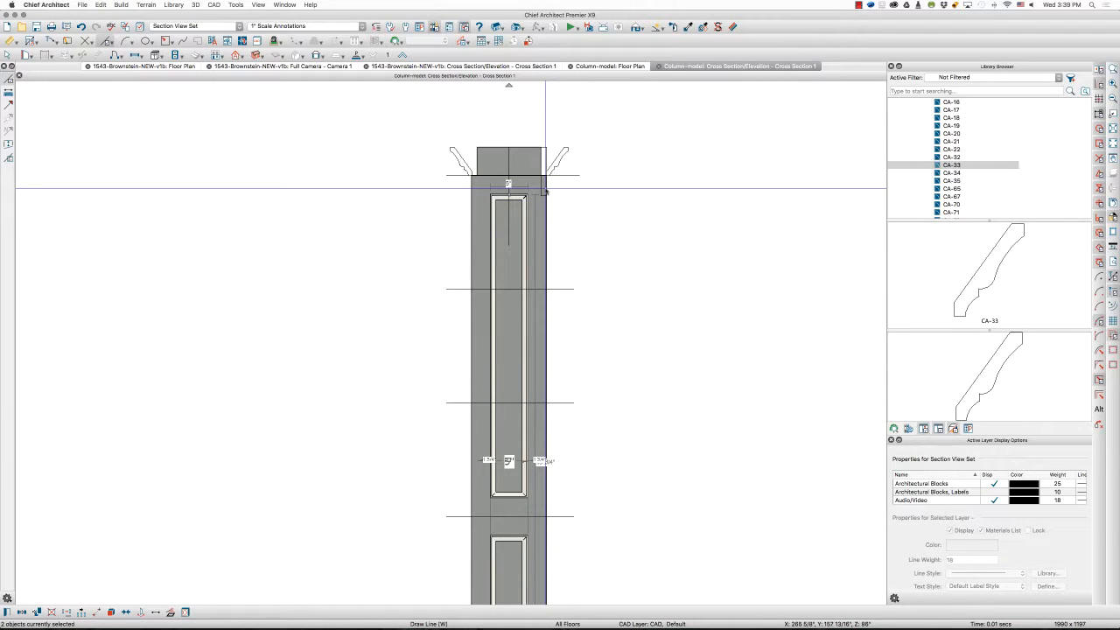
pyautogui.click(600, 67)
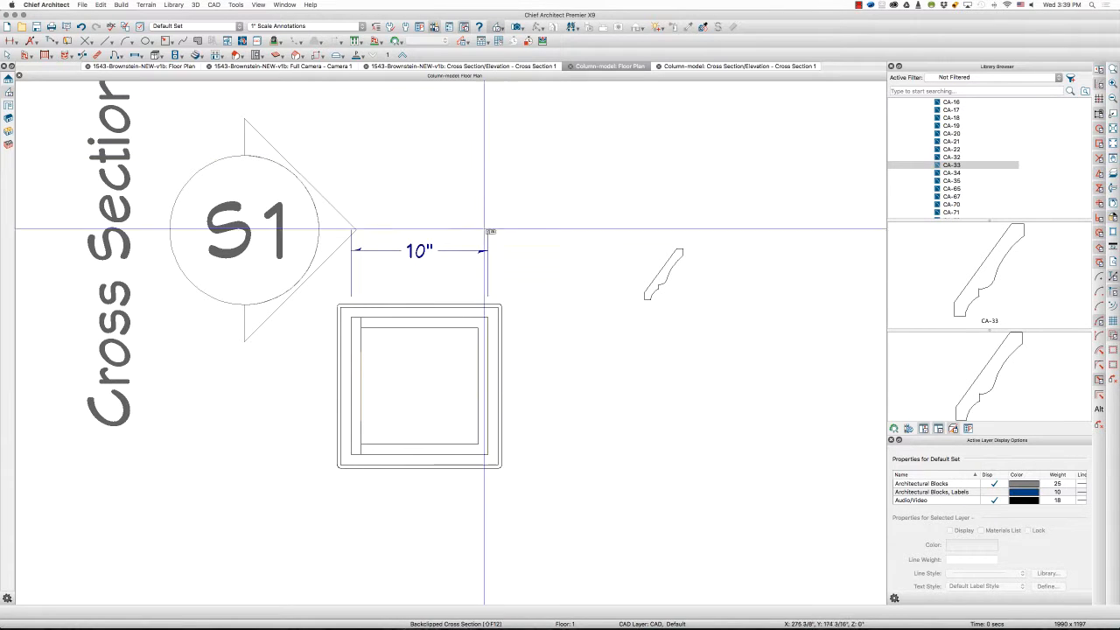
pyautogui.moveTo(449, 375); pyautogui.dragTo(455, 522)
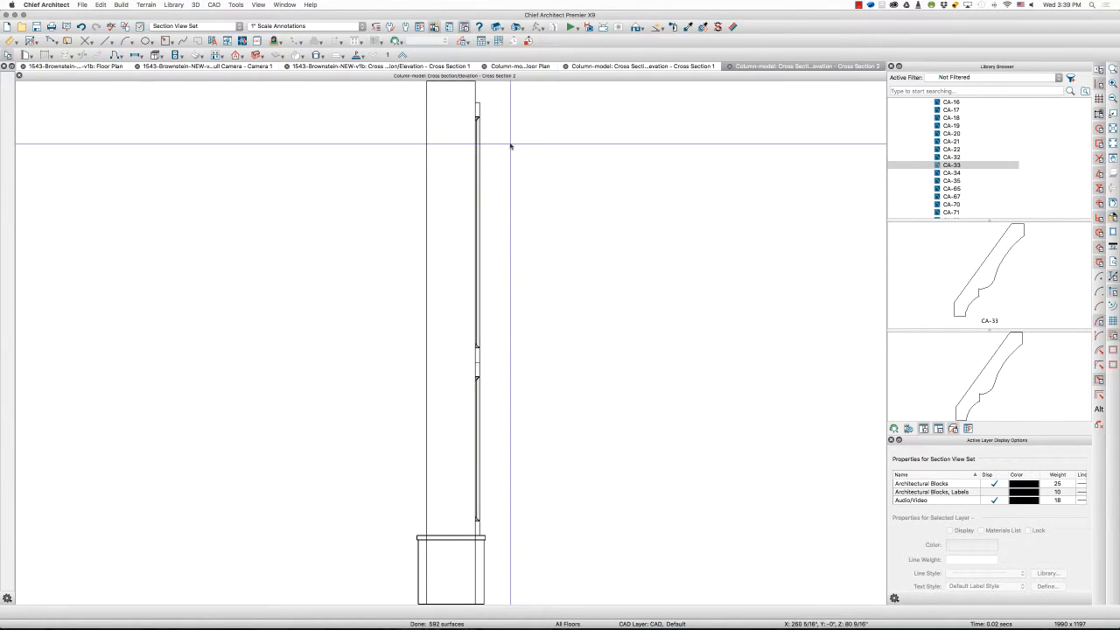
pyautogui.scroll(5, 472, 114)
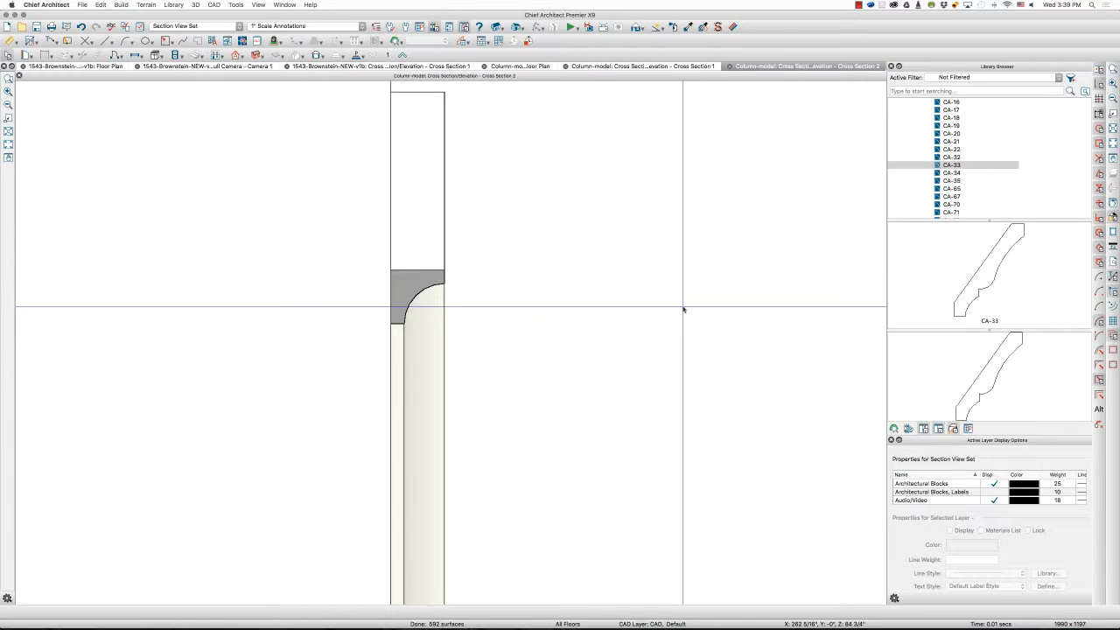
pyautogui.scroll(-2, 570, 297)
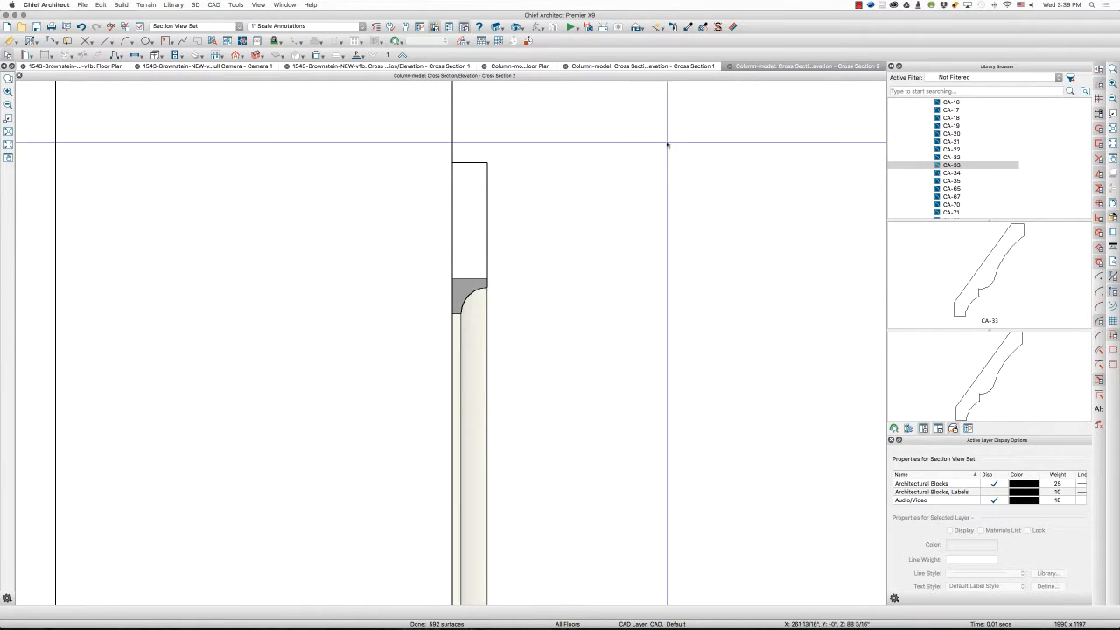
pyautogui.click(730, 68)
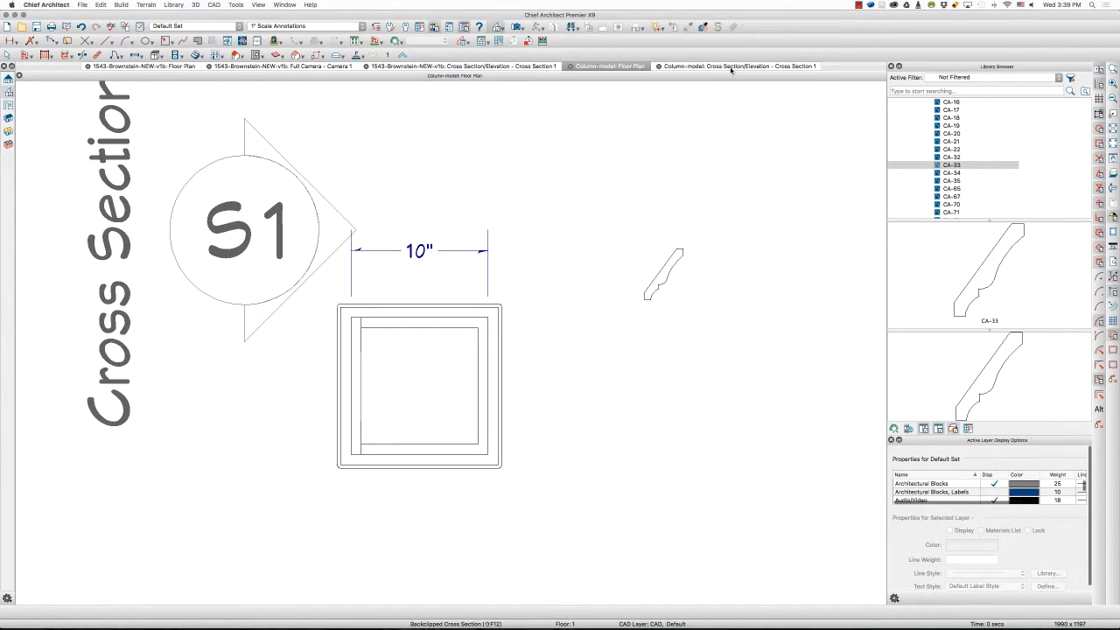
# - In the column's floor plan, draw a 10" square rectangular polyline corner to corner over the shaft and convert it to a molding polyline
pyautogui.scroll(-1, 543, 244)
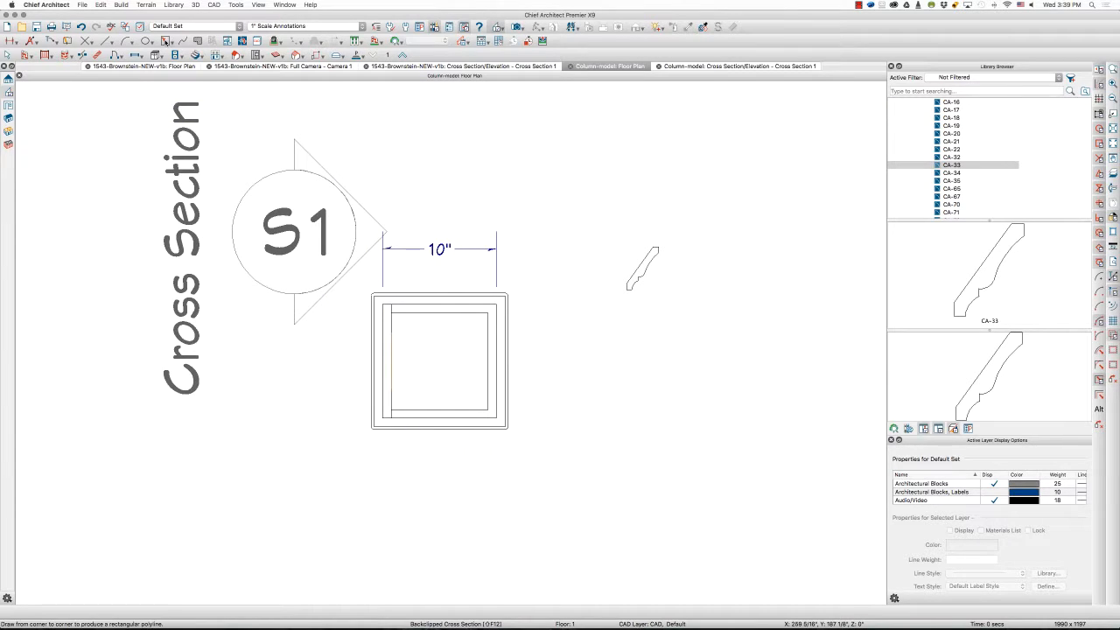
pyautogui.click(166, 41)
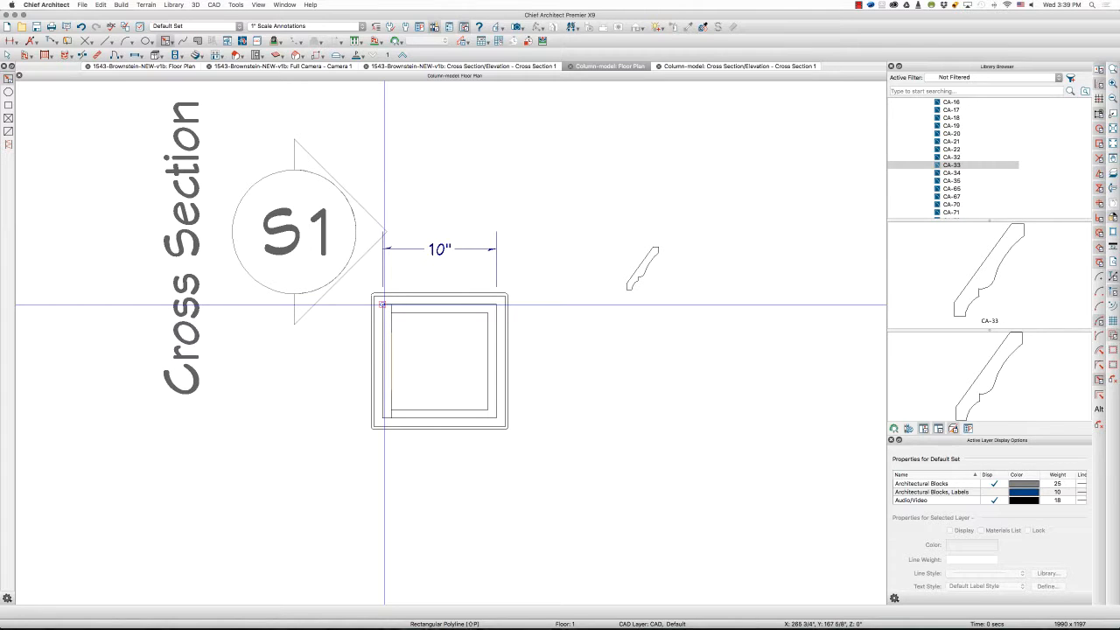
pyautogui.moveTo(382, 305); pyautogui.dragTo(495, 416)
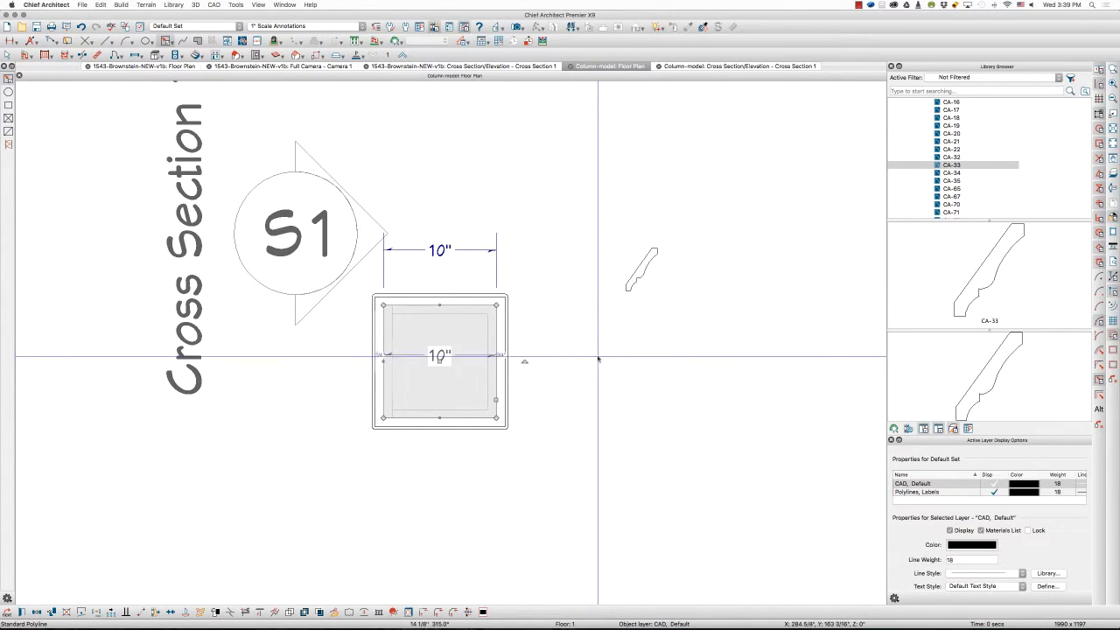
pyautogui.click(335, 612)
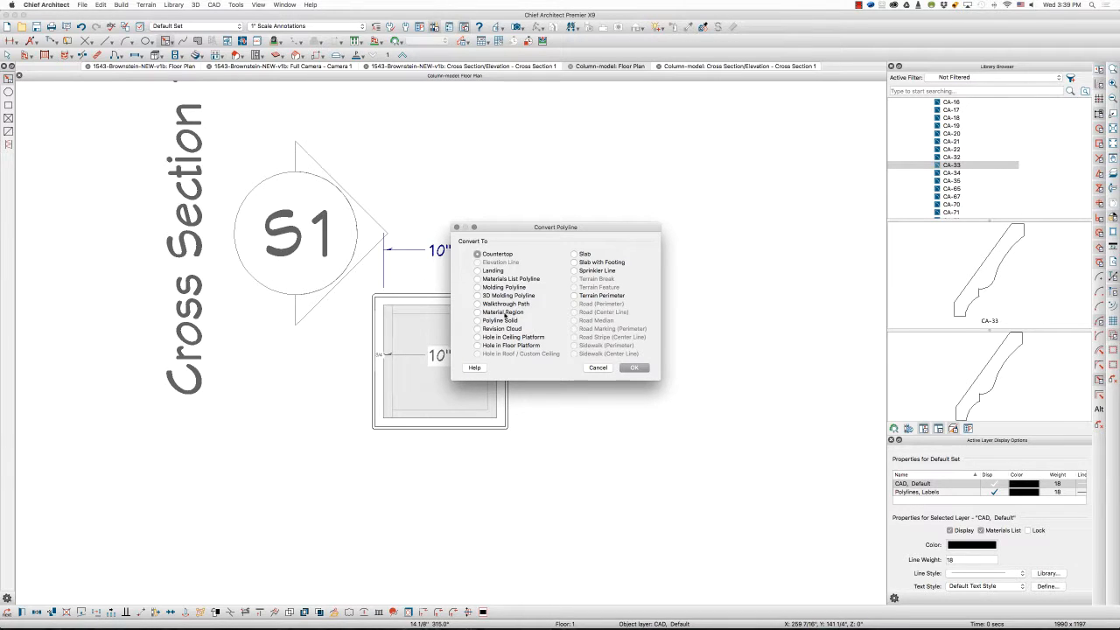
pyautogui.click(507, 288)
pyautogui.click(633, 368)
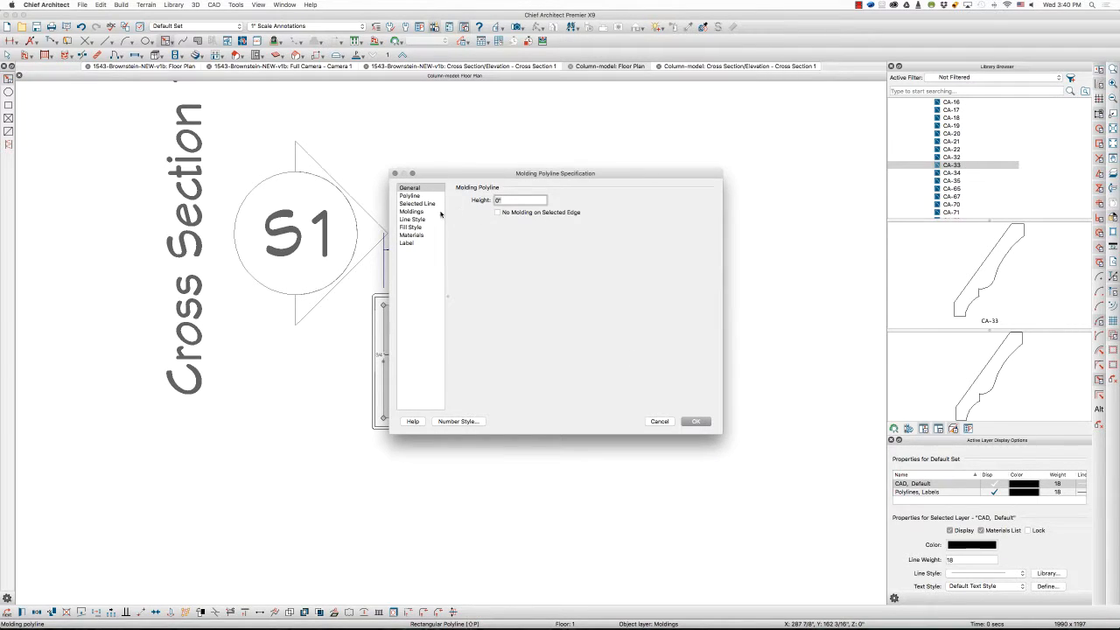
pyautogui.click(428, 212)
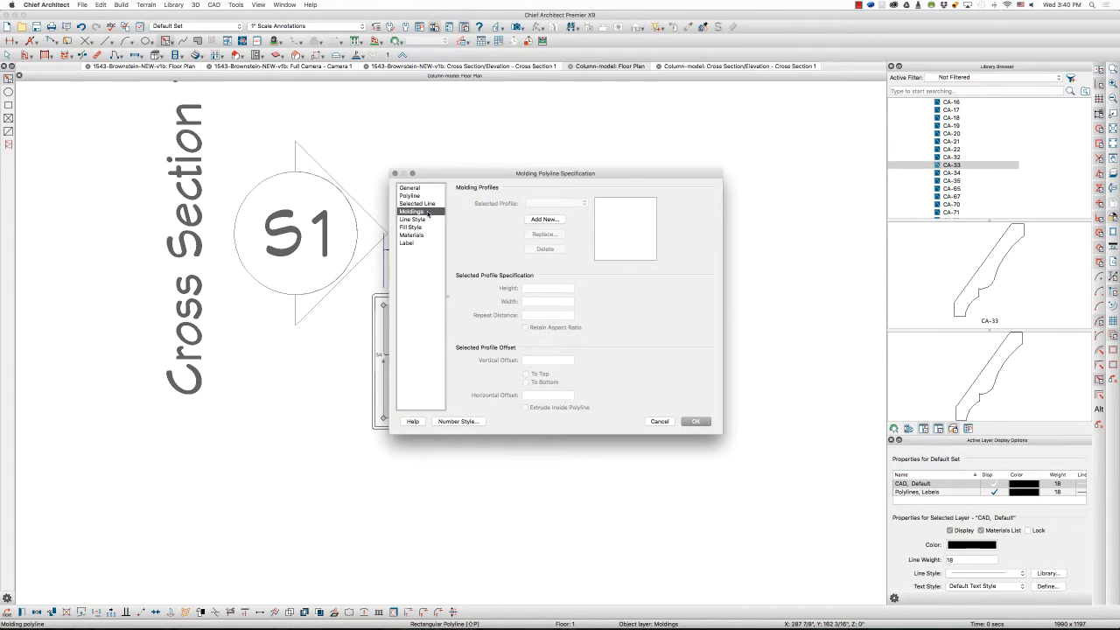
pyautogui.click(554, 219)
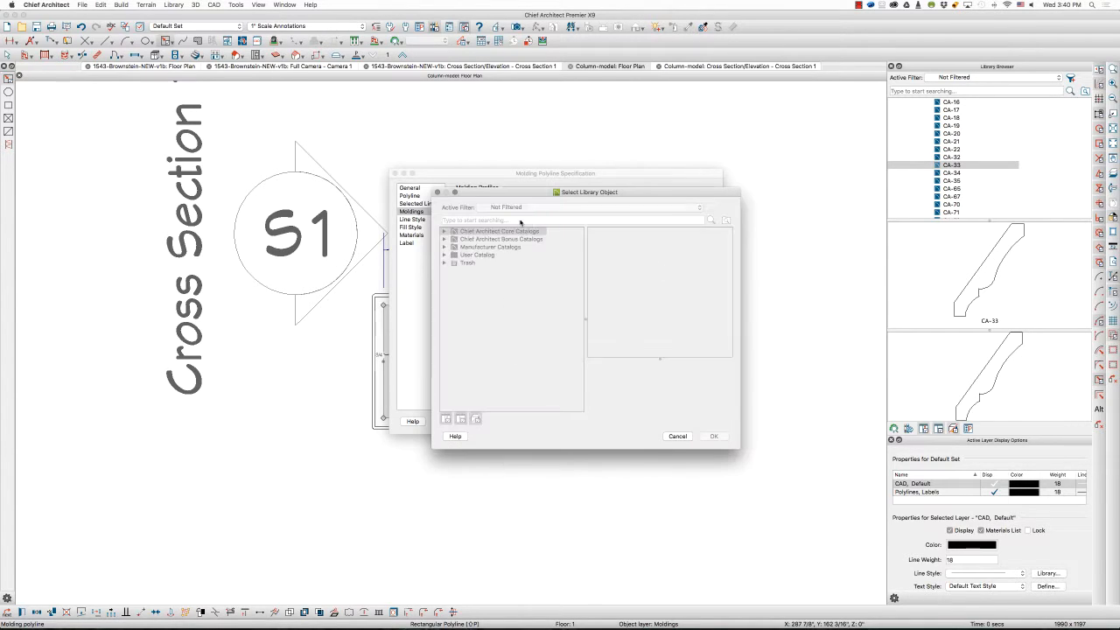
pyautogui.click(678, 436)
# - Set the new molding polyline's height to 91 1/2" and add crown molding CA-33 from the core catalogs as its profile
pyautogui.click(420, 188)
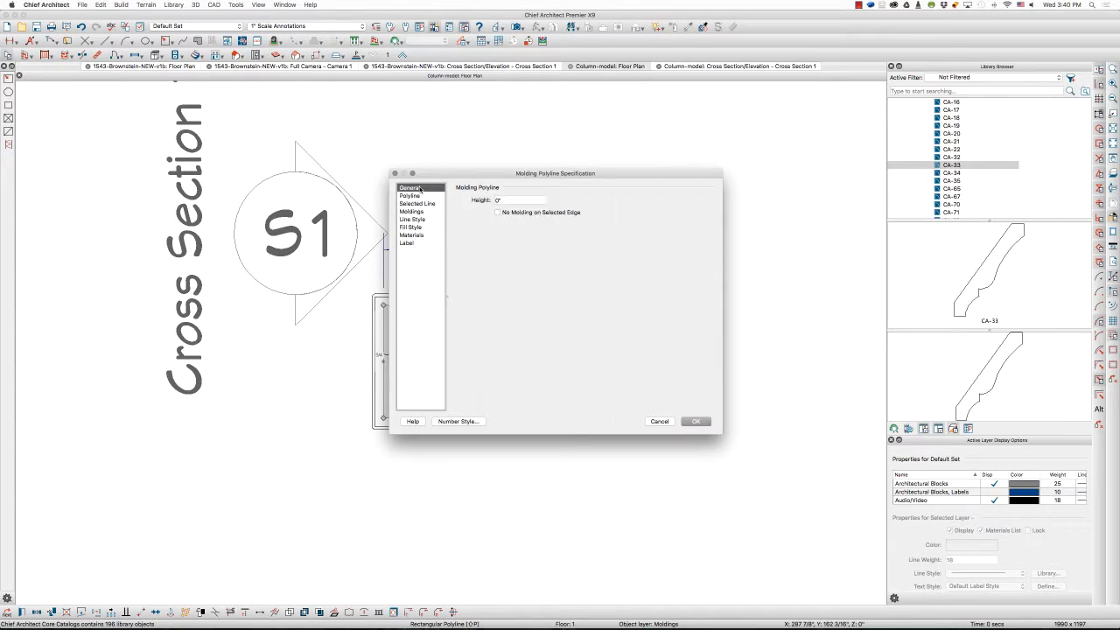
pyautogui.click(513, 200)
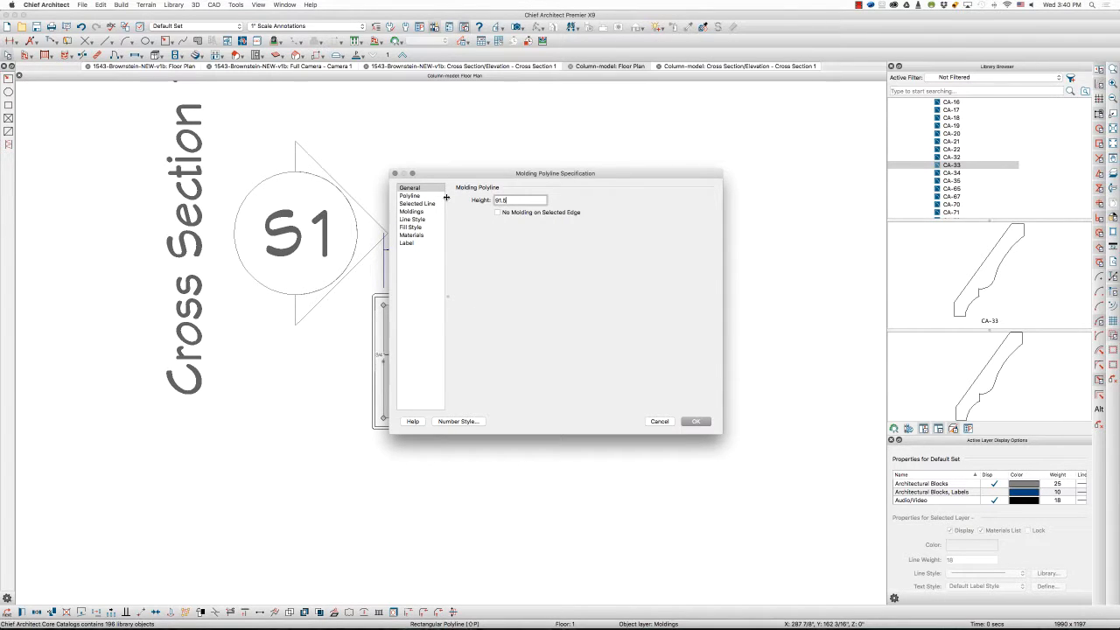
pyautogui.click(423, 211)
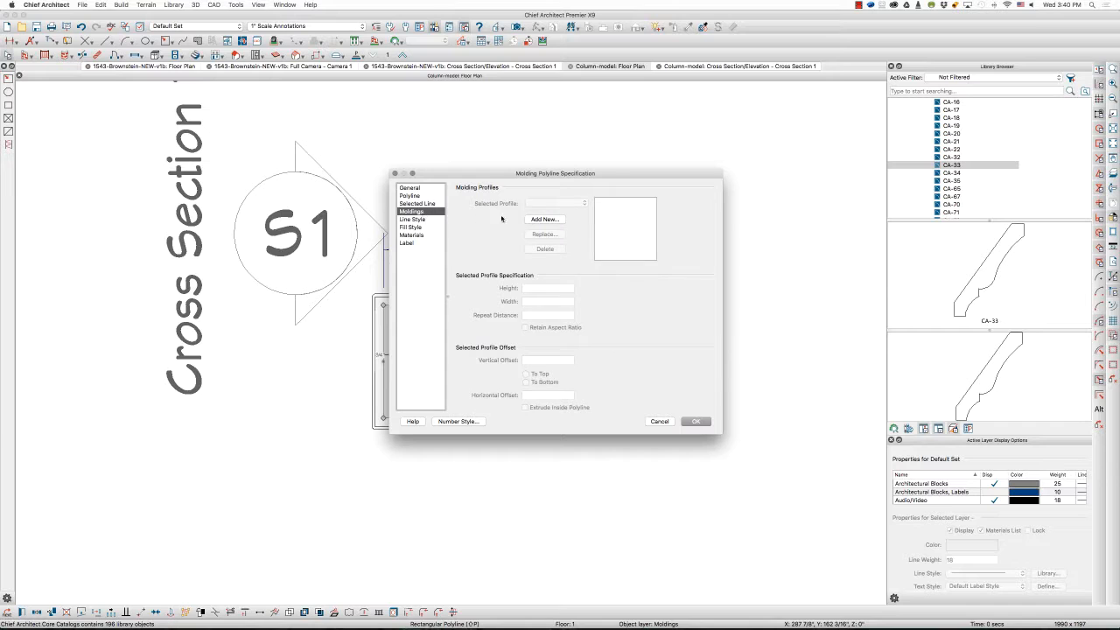
pyautogui.click(543, 220)
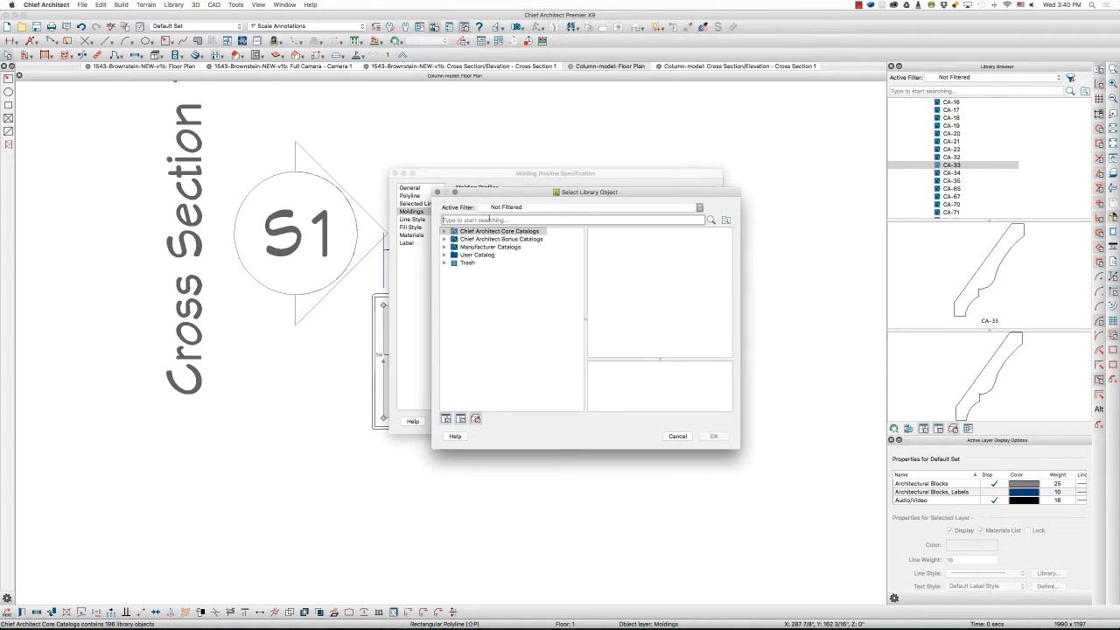
pyautogui.click(445, 231)
pyautogui.click(453, 239)
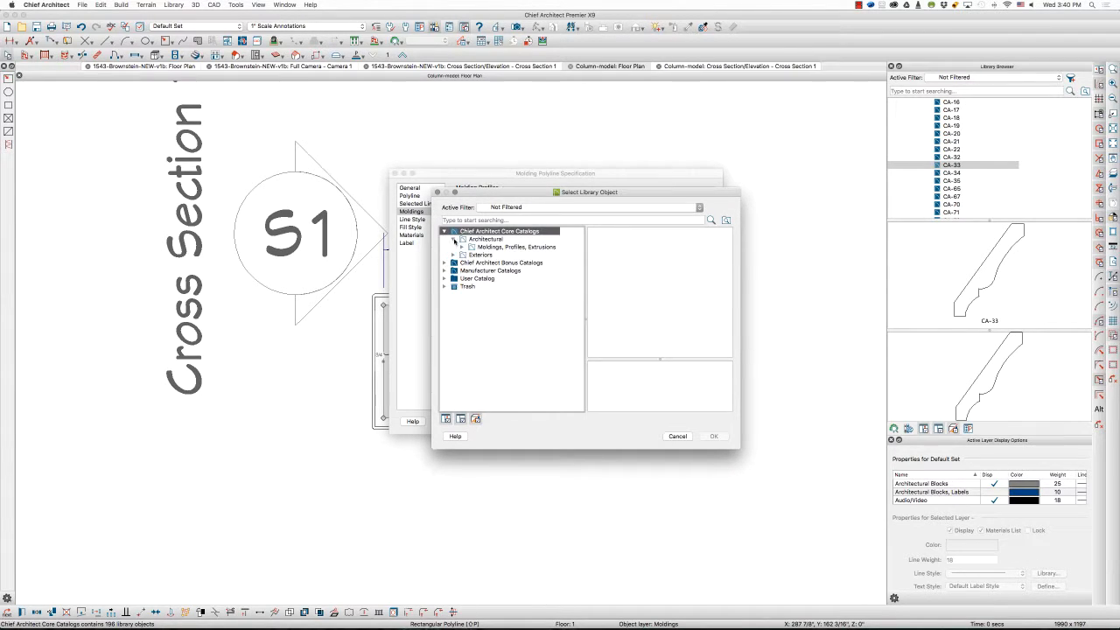
pyautogui.click(461, 248)
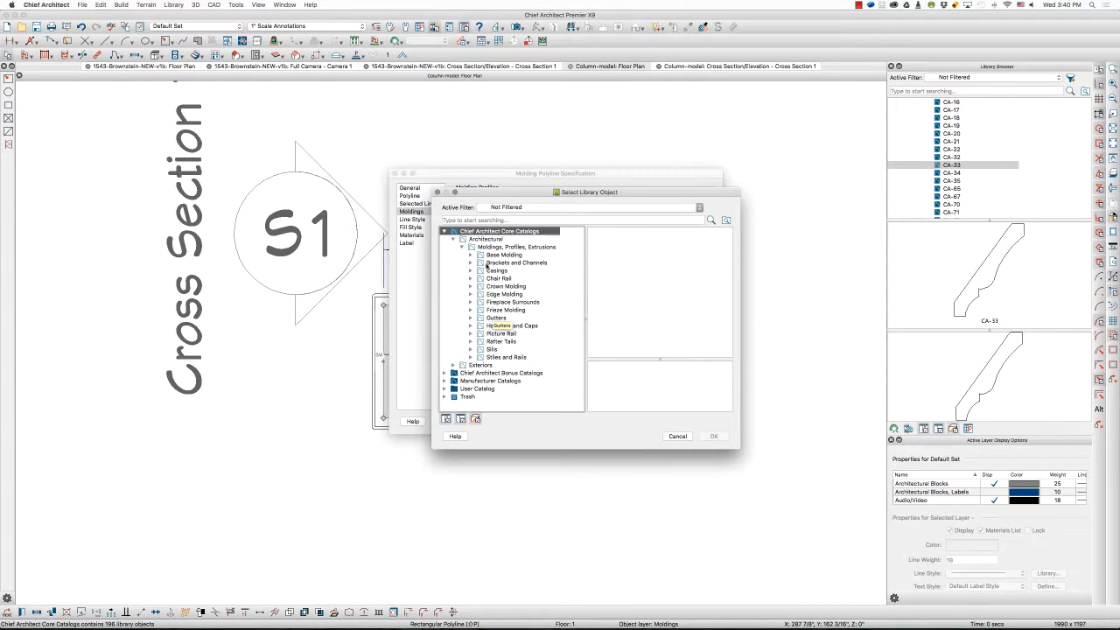
pyautogui.click(489, 287)
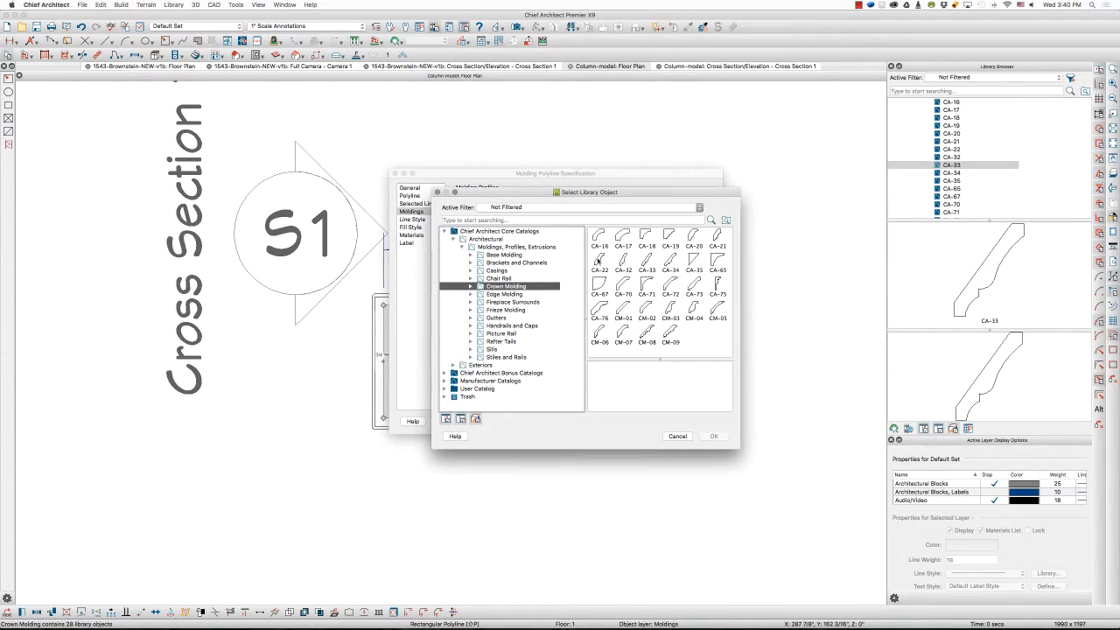
pyautogui.click(648, 263)
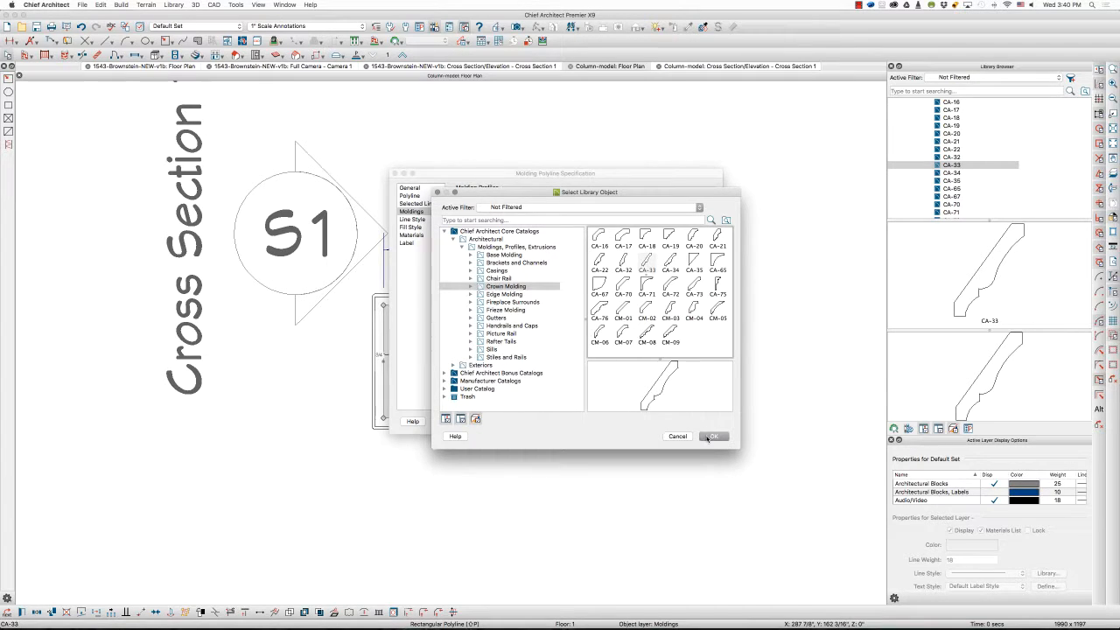
pyautogui.click(714, 437)
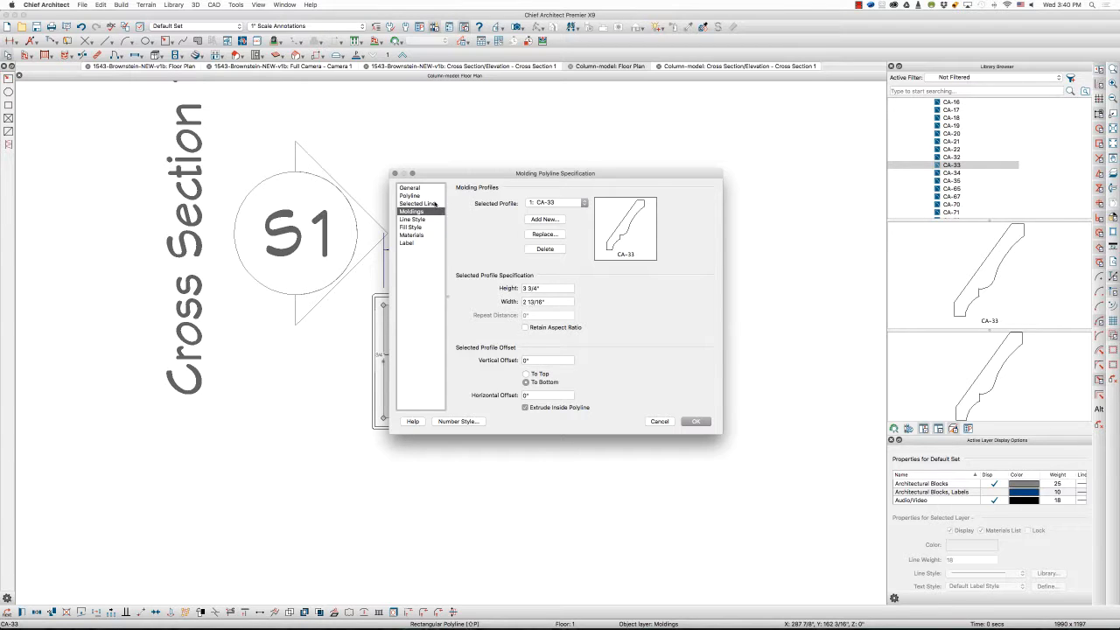
# - Set the CA-33 profile offset to To Top and apply the molding polyline specification
pyautogui.click(411, 188)
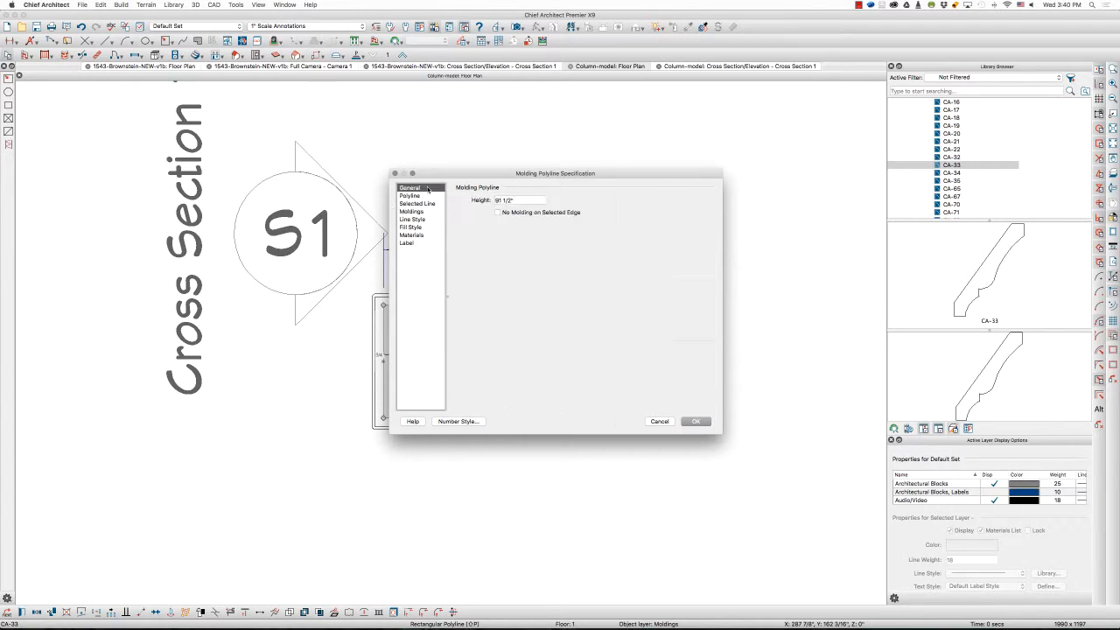
pyautogui.click(428, 213)
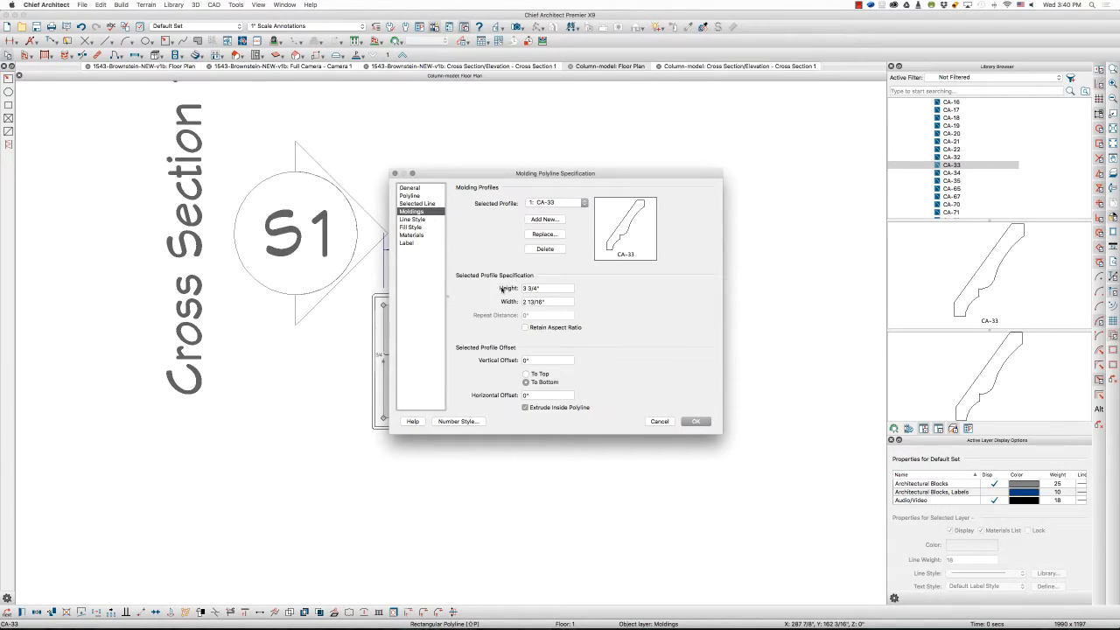
pyautogui.click(526, 374)
pyautogui.click(695, 423)
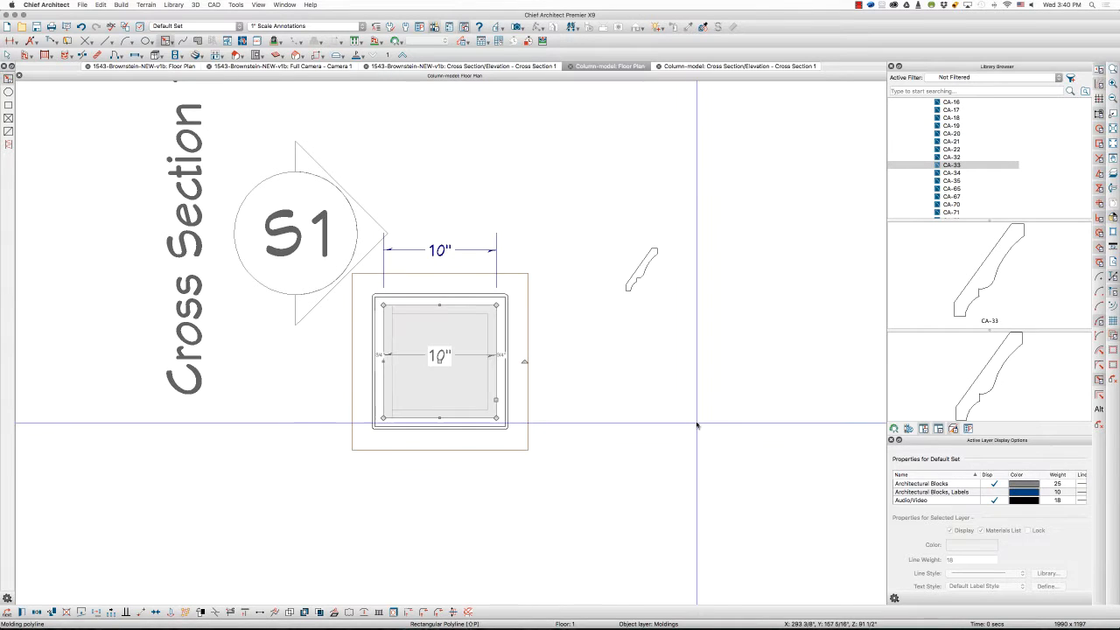
# - Check the crown molding at the top of the column in the cross-section view, and return to the column's floor plan
pyautogui.click(694, 66)
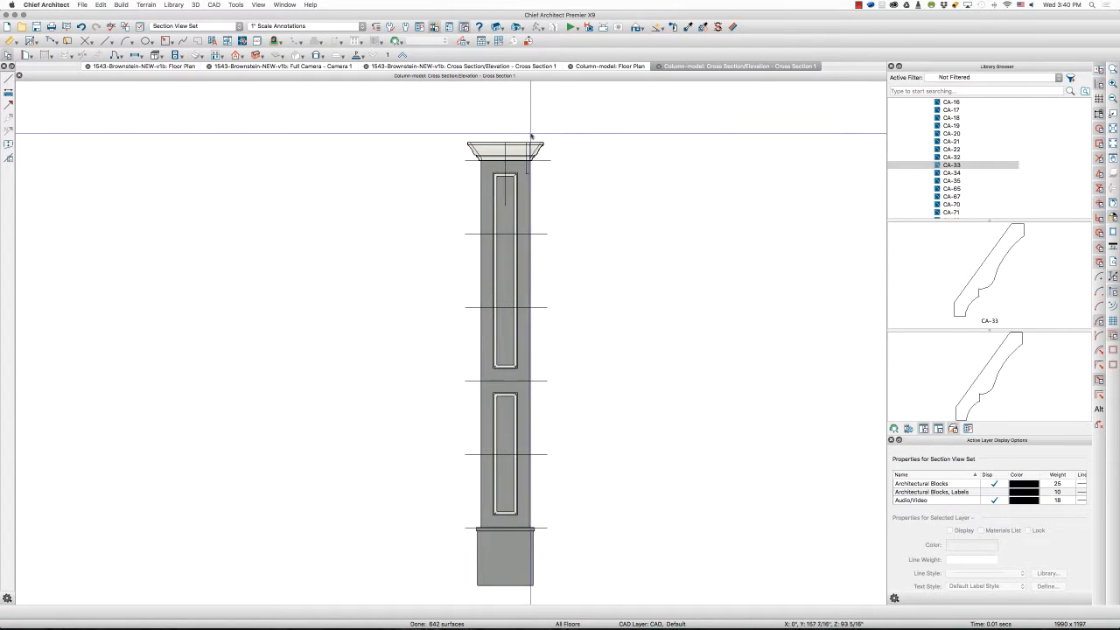
pyautogui.scroll(-1, 558, 153)
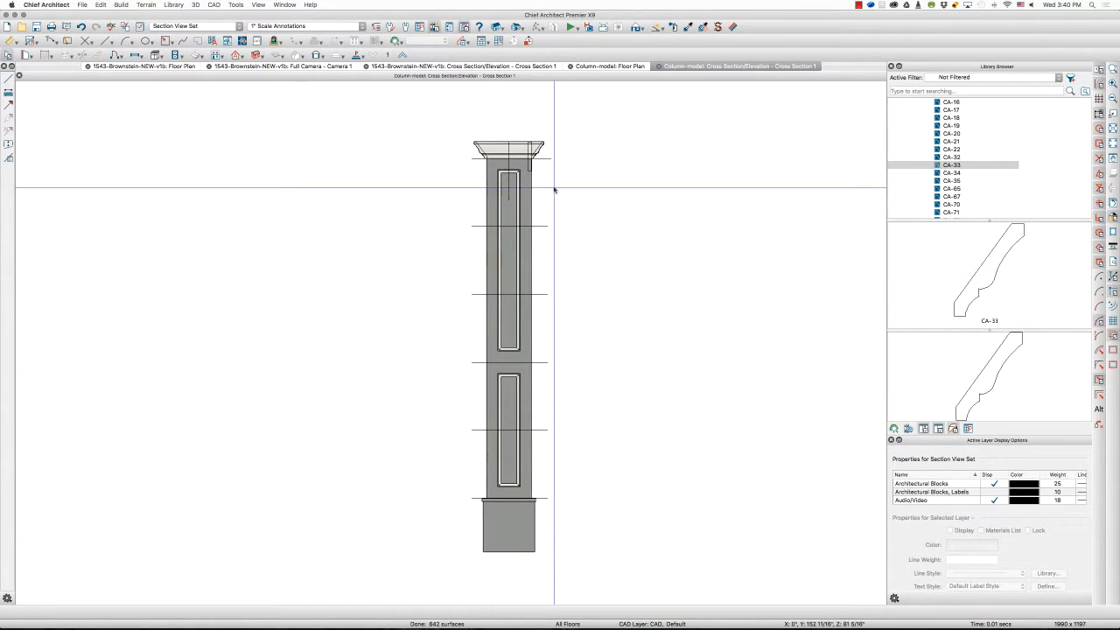
pyautogui.click(598, 67)
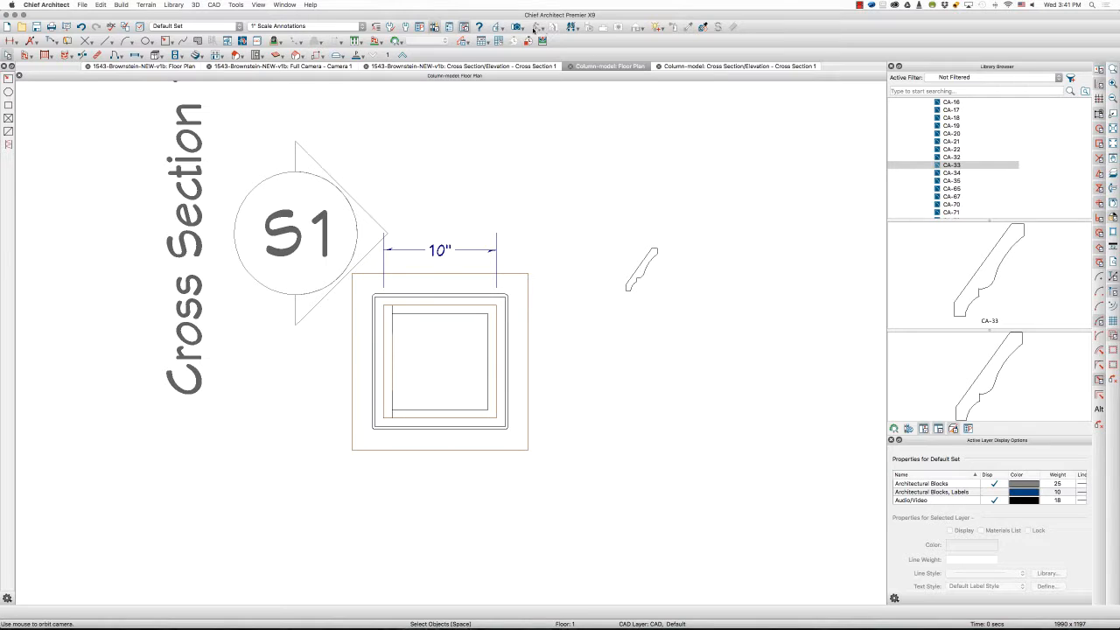
# - Create a perspective full overview of the column model and turn on display of the CAD, Default layer in the Camera View Set
pyautogui.click(520, 27)
pyautogui.click(560, 67)
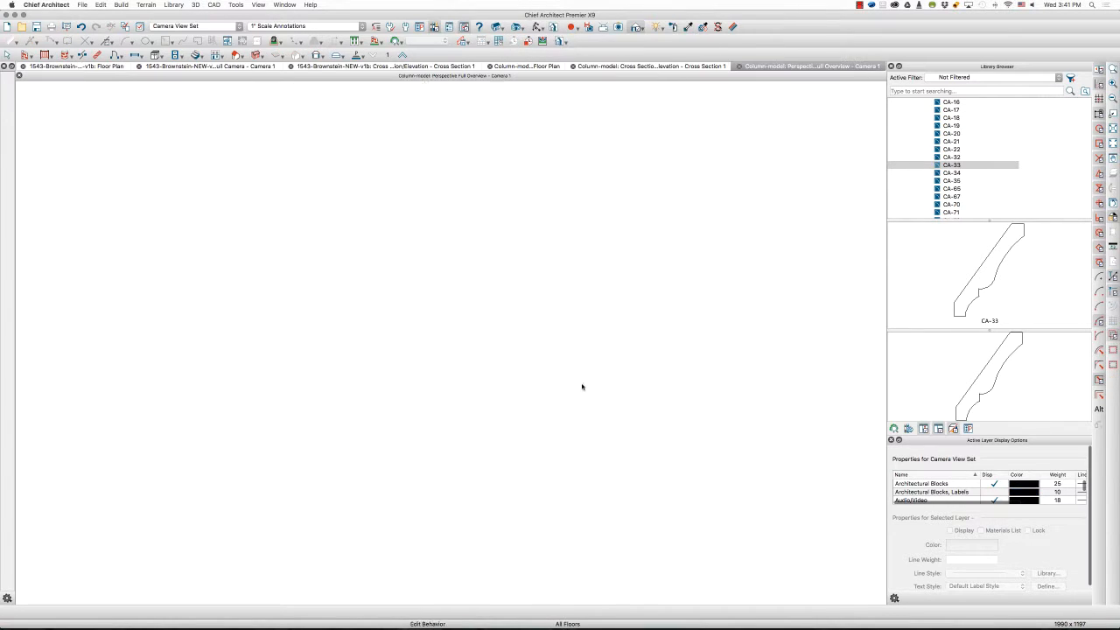
pyautogui.scroll(-3, 536, 403)
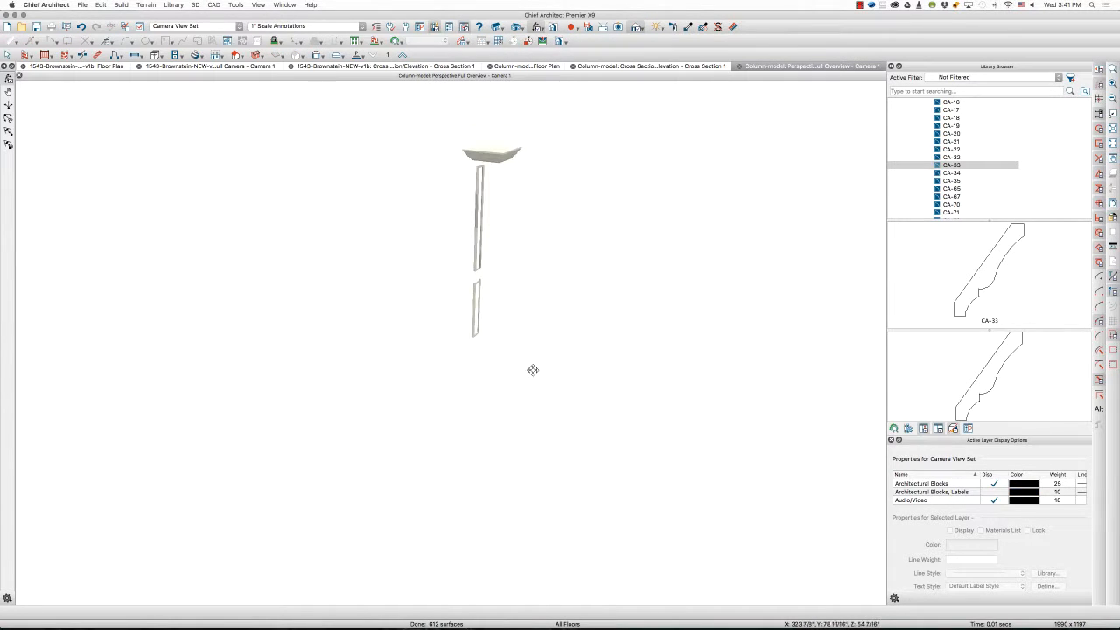
pyautogui.scroll(2, 515, 268)
pyautogui.moveTo(513, 295); pyautogui.dragTo(516, 281)
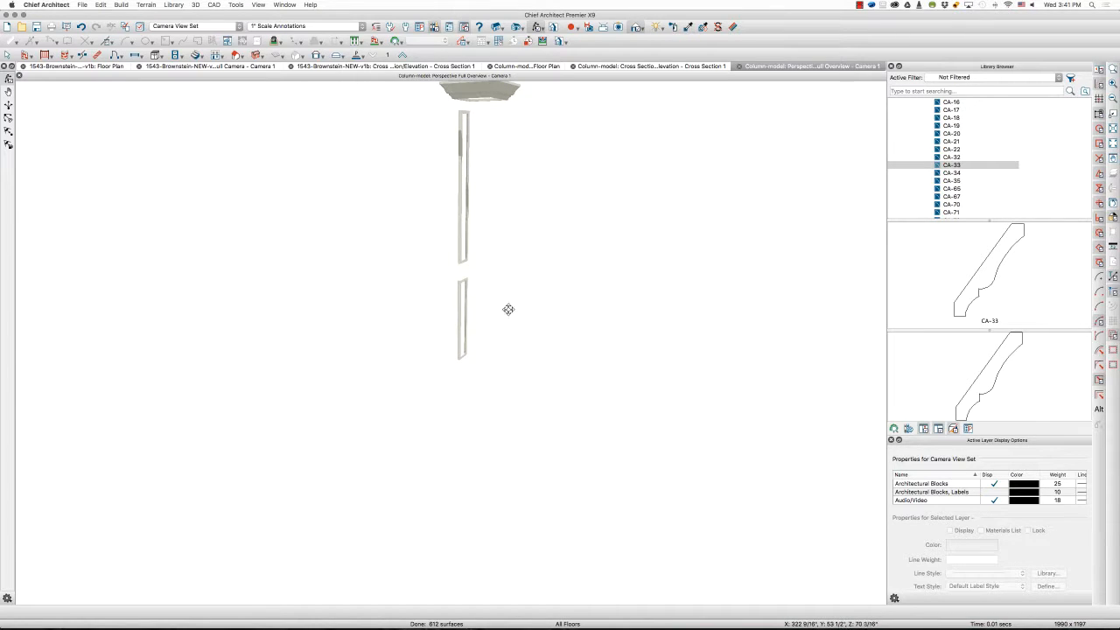
pyautogui.press('l')
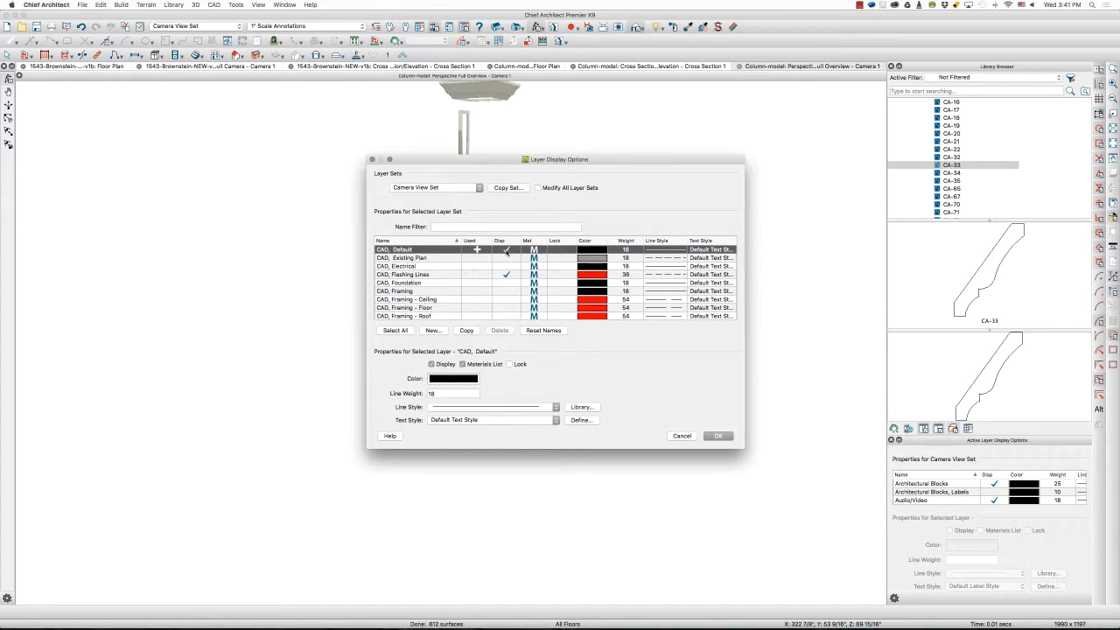
pyautogui.click(718, 436)
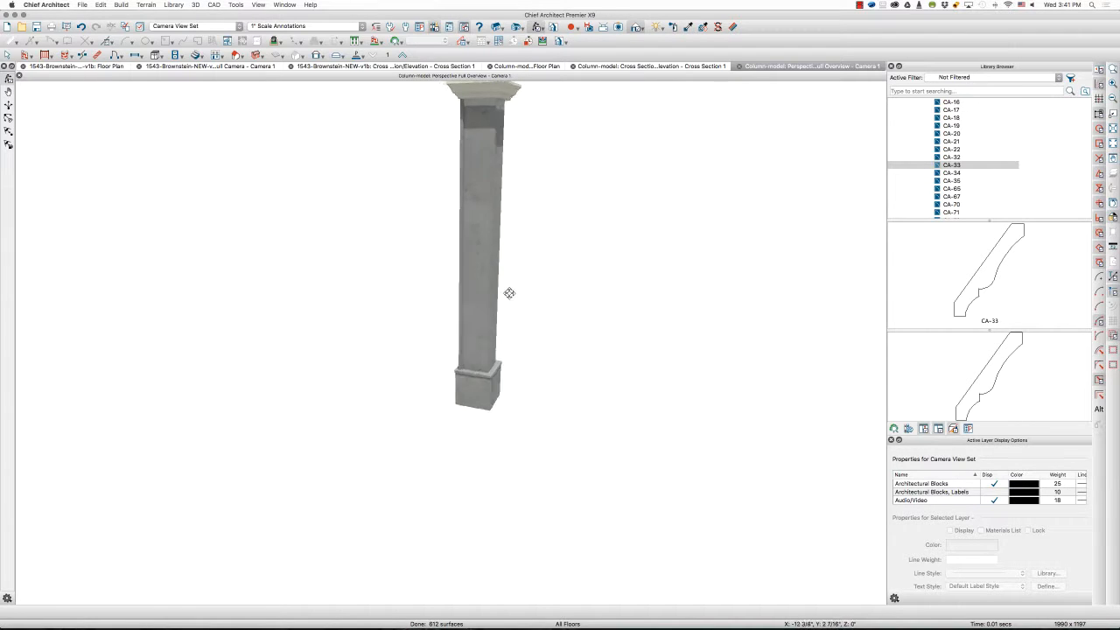
# - Sample the Color - Bone material from the crown molding and paint it onto the shaft, panels, base trim and base block
pyautogui.moveTo(509, 293); pyautogui.dragTo(705, 293)
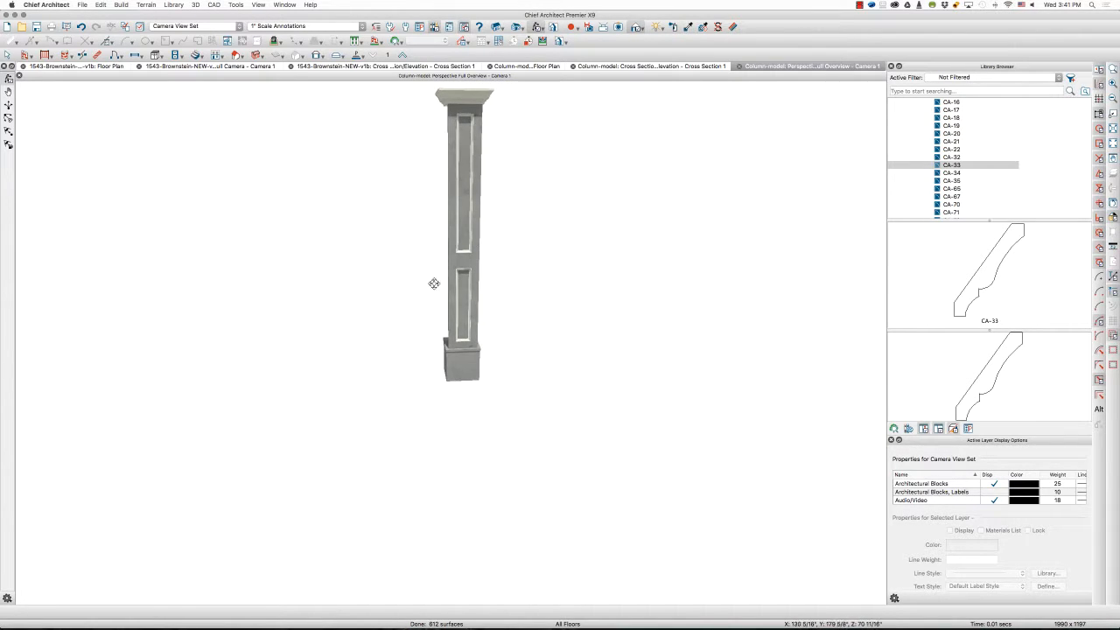
pyautogui.moveTo(434, 284); pyautogui.dragTo(460, 253)
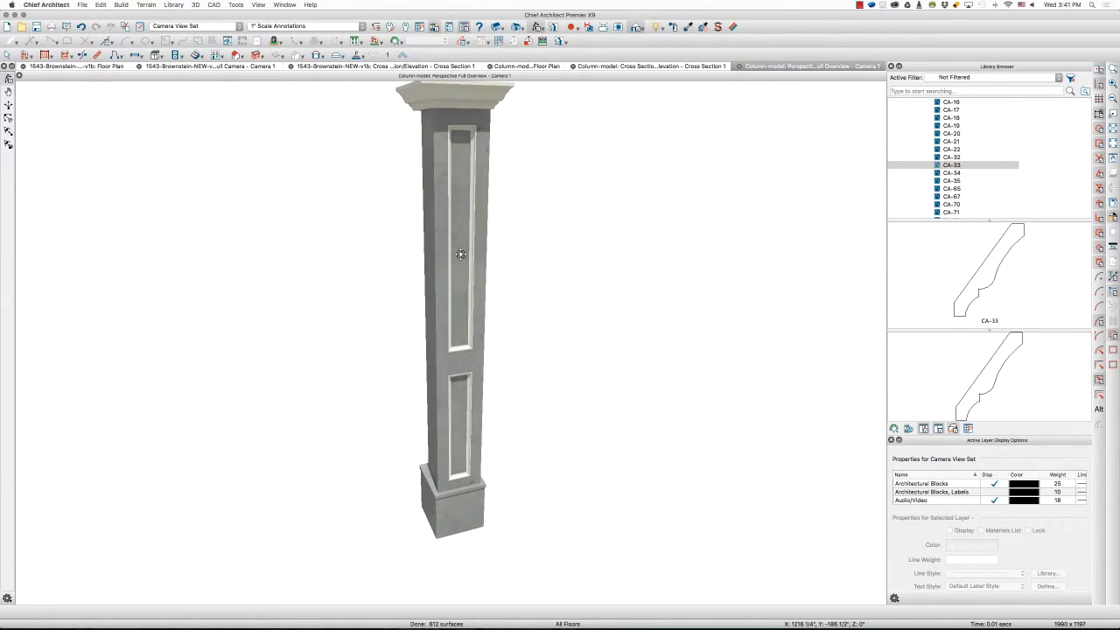
pyautogui.scroll(-3, 508, 335)
pyautogui.scroll(2, 507, 336)
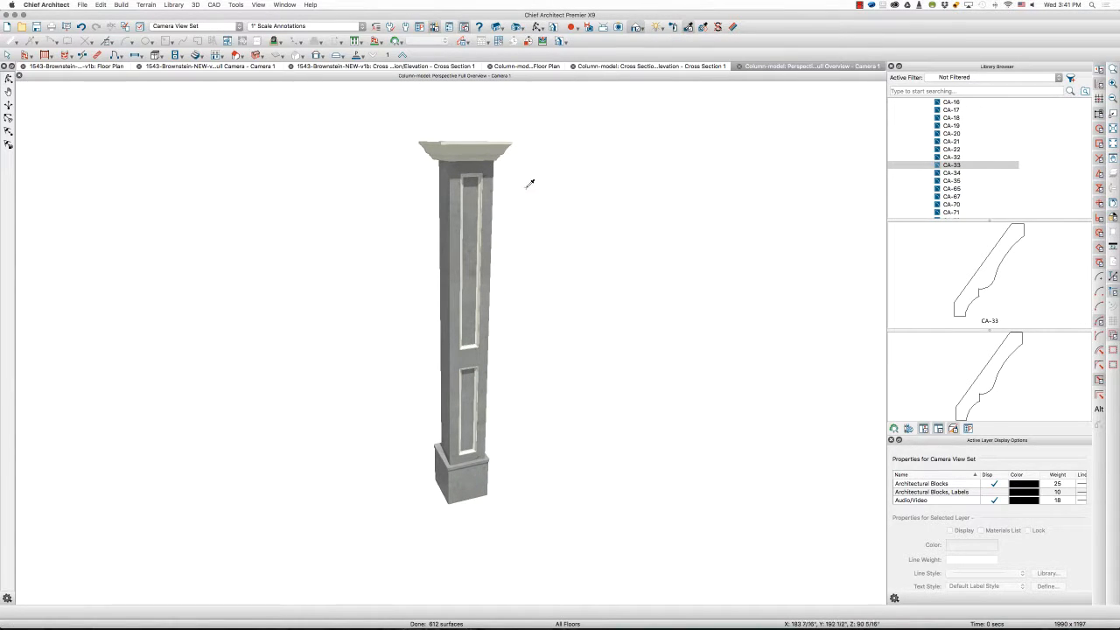
pyautogui.click(478, 147)
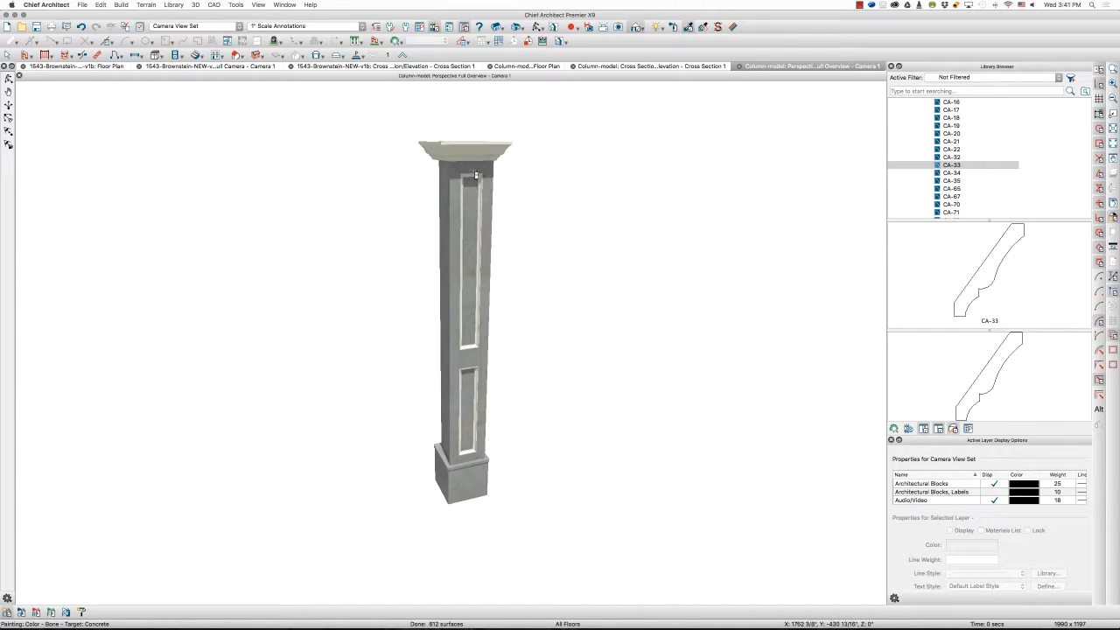
pyautogui.click(476, 176)
pyautogui.click(478, 203)
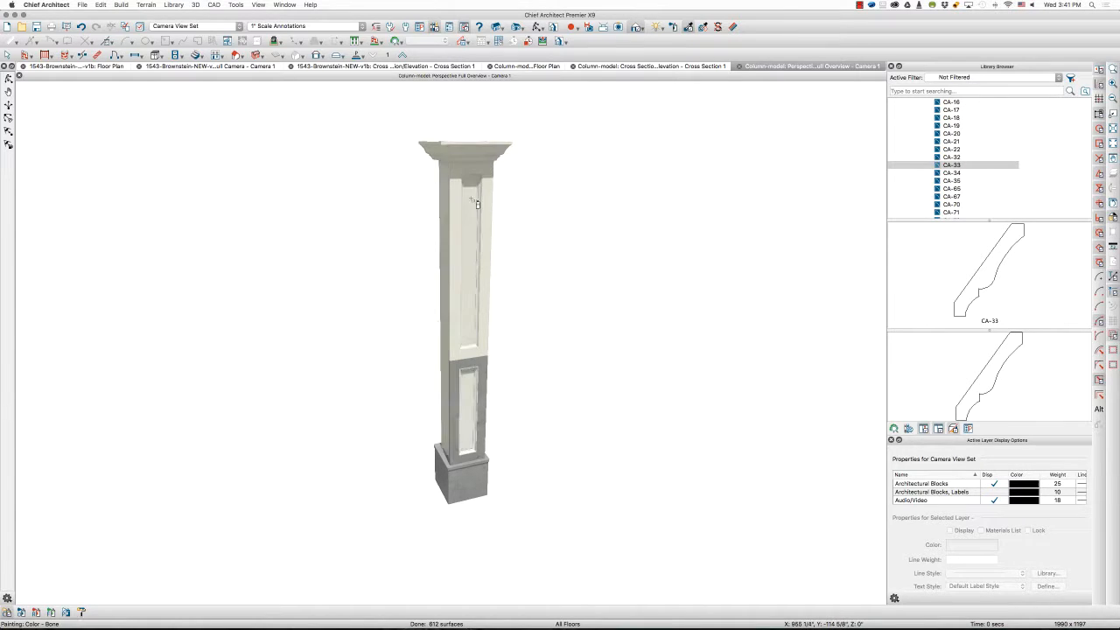
pyautogui.click(469, 371)
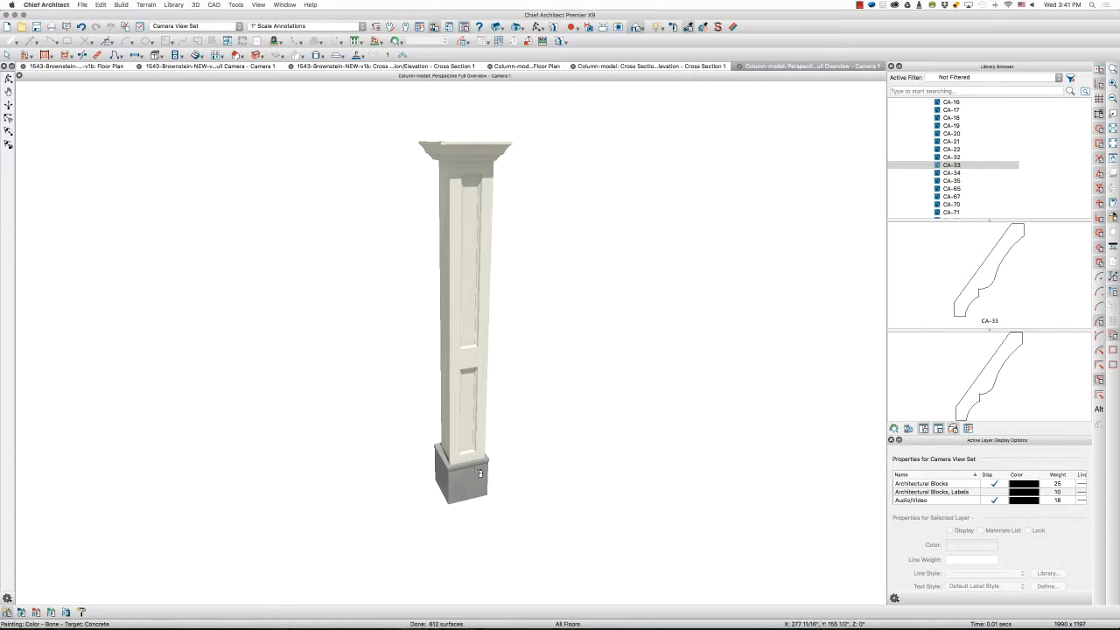
pyautogui.scroll(3, 475, 471)
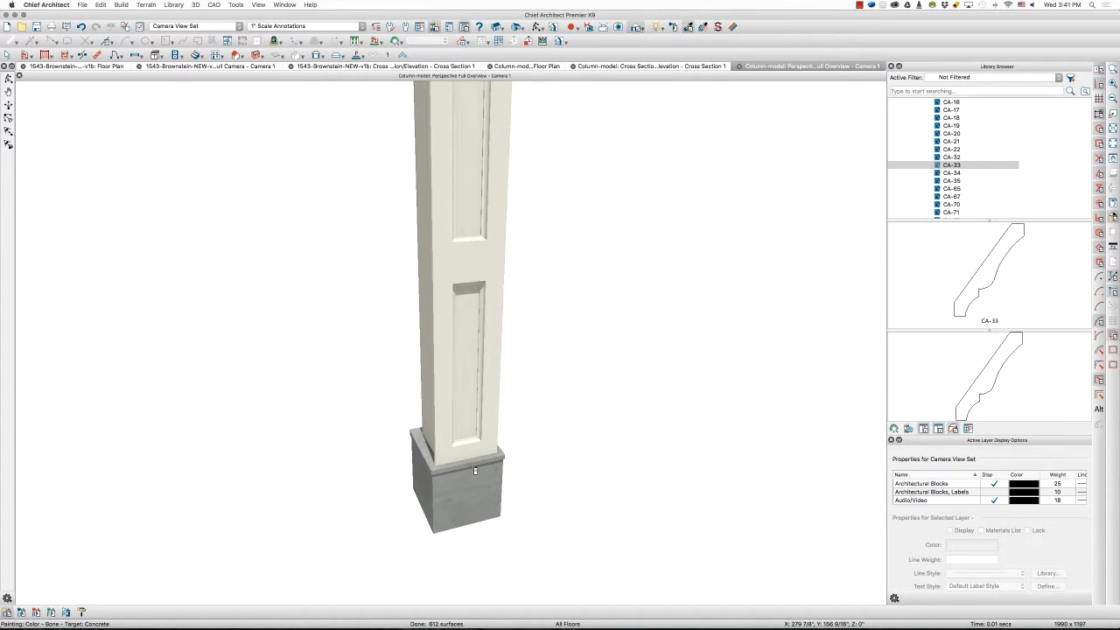
pyautogui.click(474, 471)
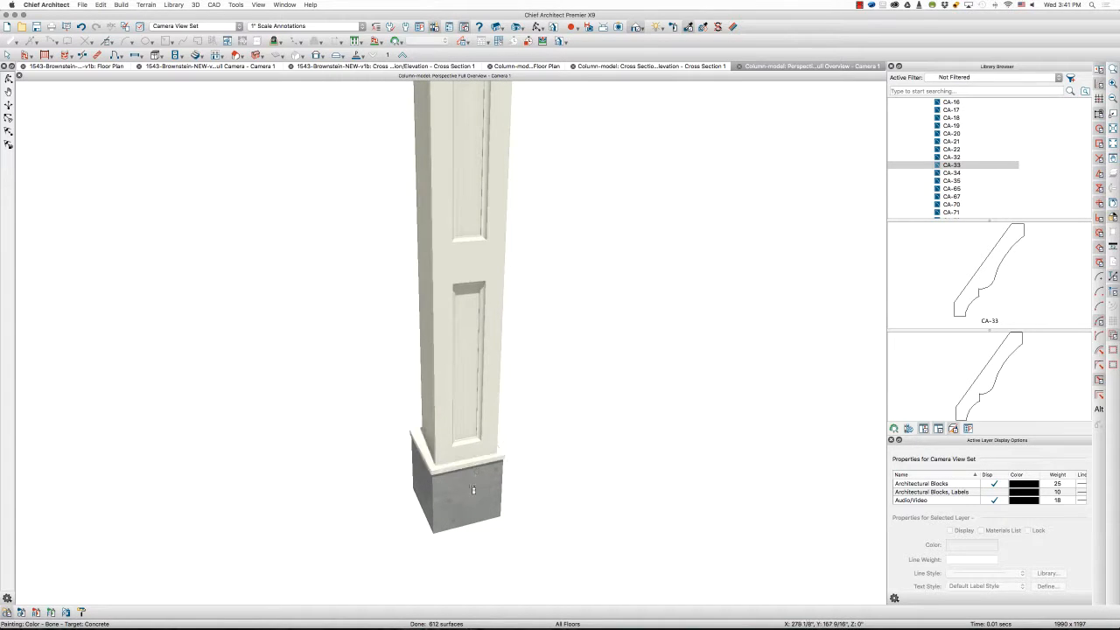
pyautogui.click(475, 477)
pyautogui.scroll(-5, 473, 486)
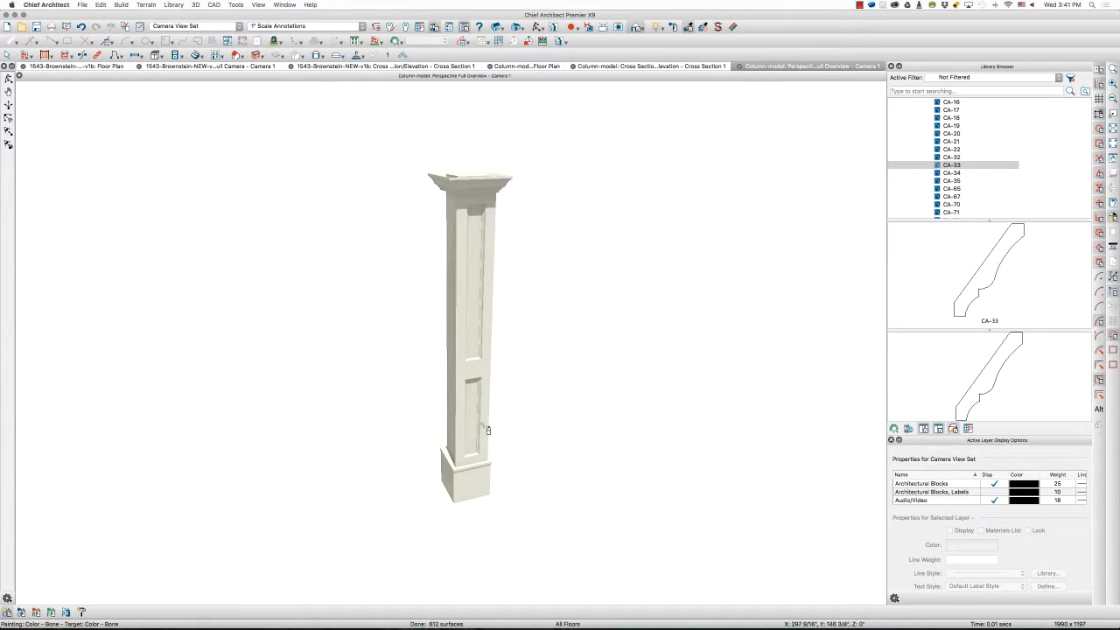
# - Review the painted column in the perspective overview and close that camera view
pyautogui.click(9, 78)
pyautogui.moveTo(462, 338)
pyautogui.mouseDown()
pyautogui.moveTo(545, 337)
pyautogui.moveTo(658, 362)
pyautogui.moveTo(592, 333)
pyautogui.moveTo(469, 334)
pyautogui.mouseUp()
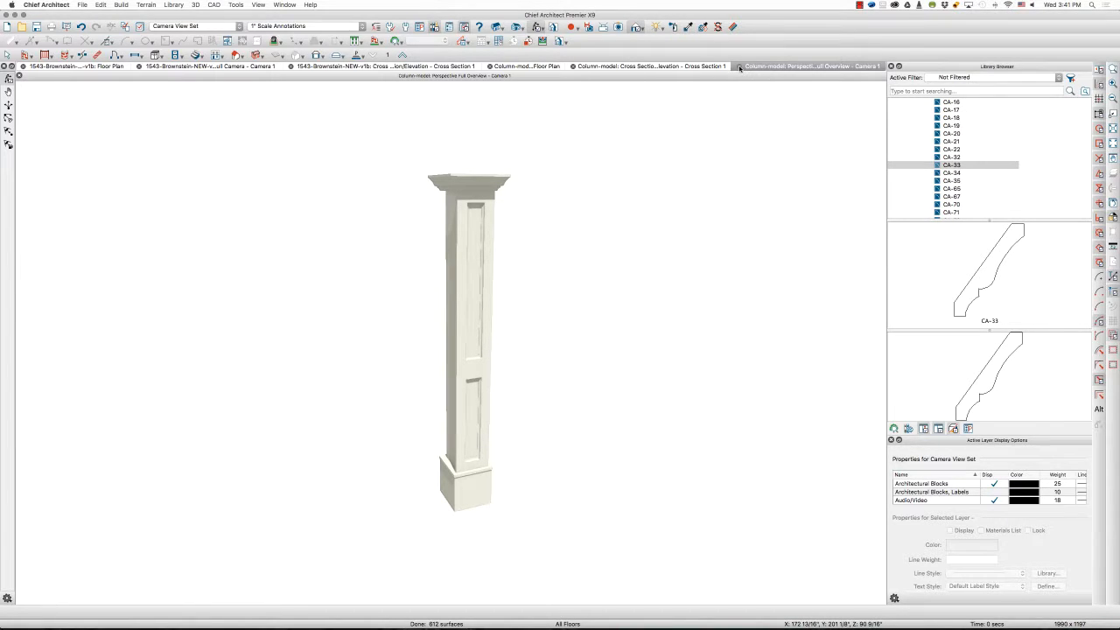
pyautogui.click(740, 67)
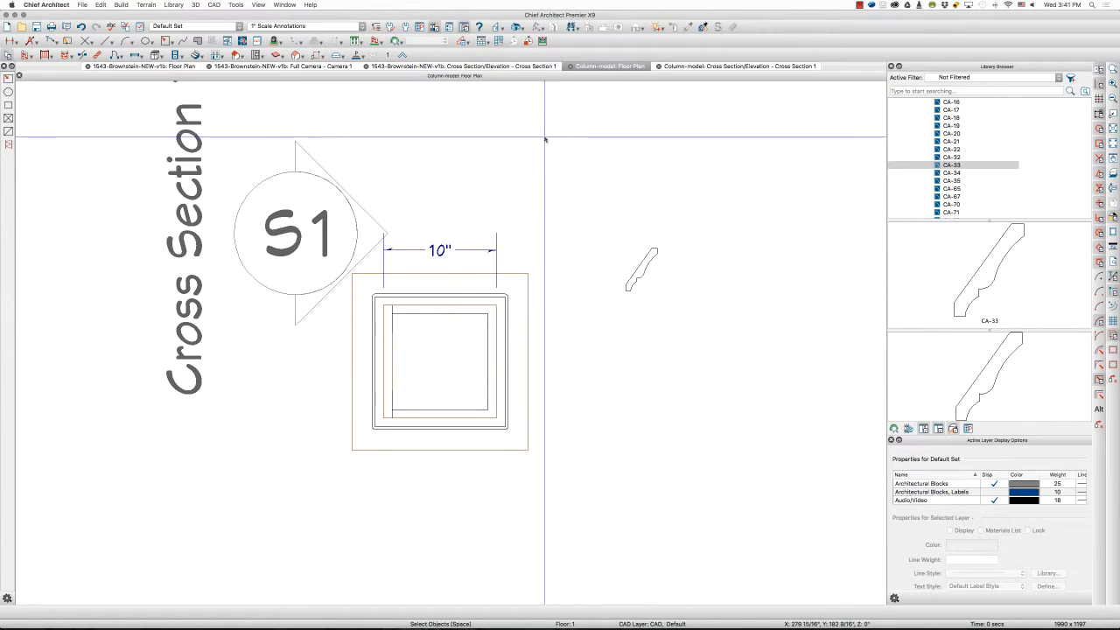
pyautogui.scroll(3, 425, 385)
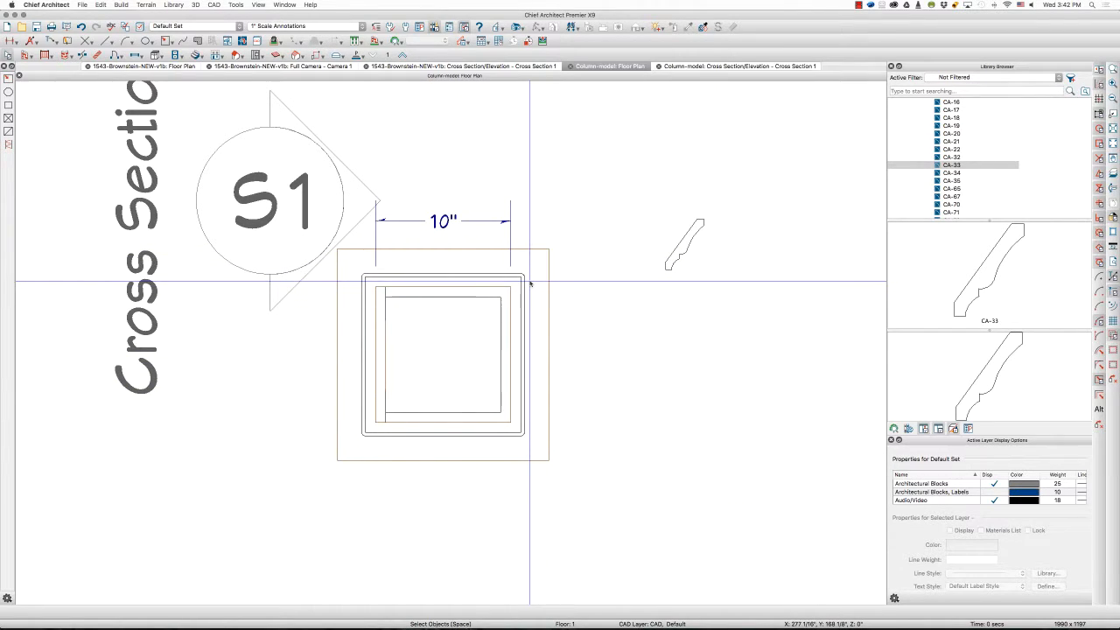
pyautogui.hotkey('ctrl', '2')
pyautogui.press('Delete')
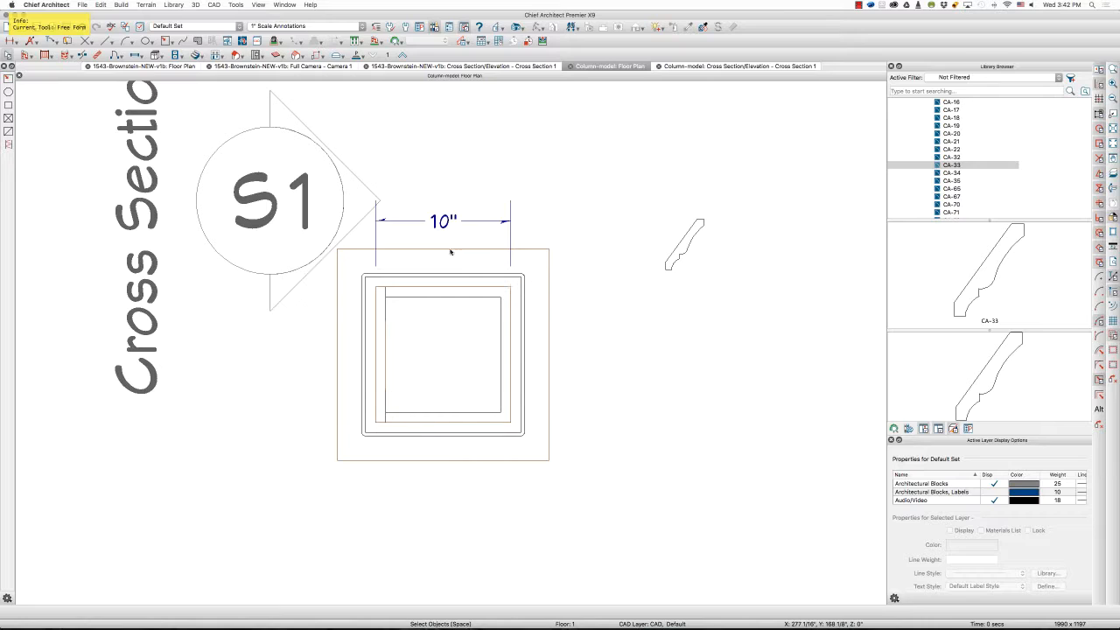
pyautogui.moveTo(380, 320); pyautogui.dragTo(381, 386)
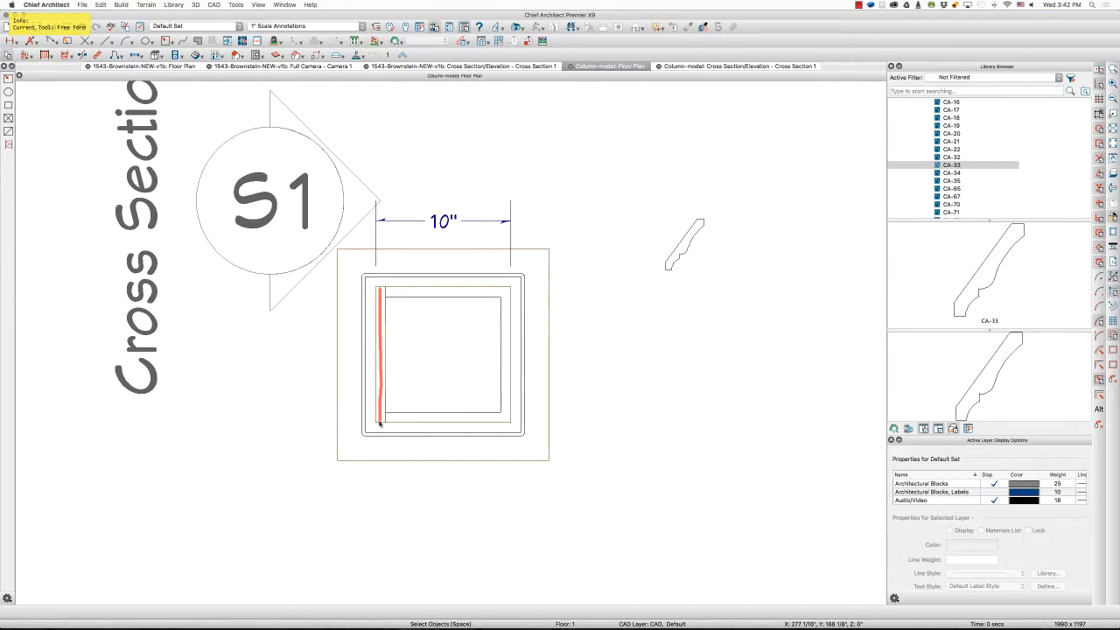
pyautogui.moveTo(407, 293)
pyautogui.mouseDown()
pyautogui.moveTo(501, 296)
pyautogui.moveTo(510, 408)
pyautogui.mouseUp()
pyautogui.moveTo(445, 419); pyautogui.dragTo(408, 419)
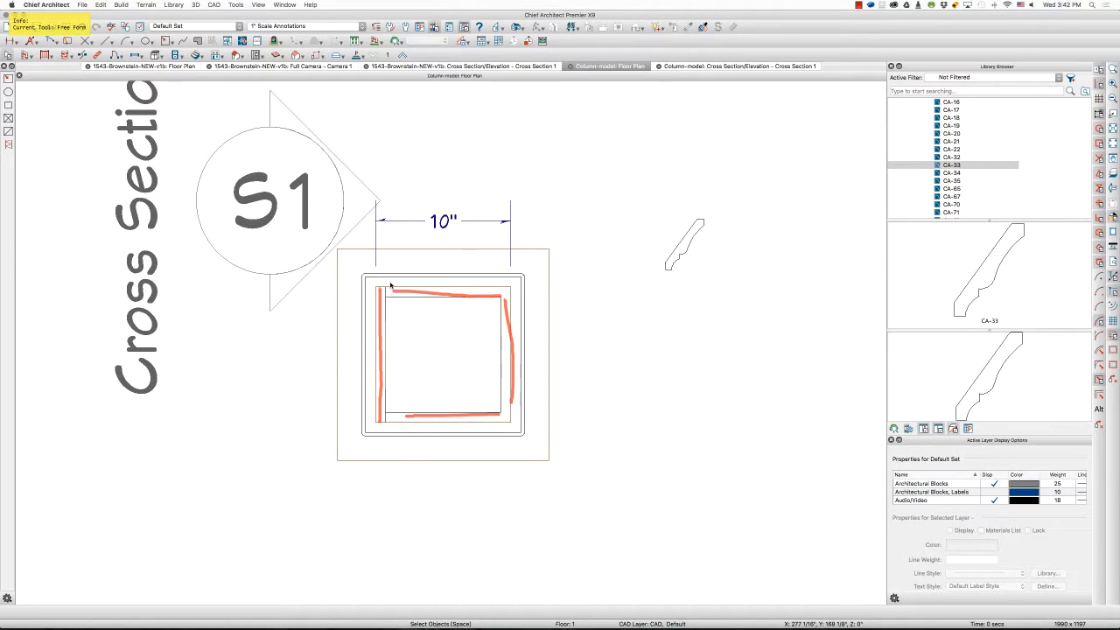
pyautogui.moveTo(391, 286)
pyautogui.mouseDown()
pyautogui.moveTo(367, 313)
pyautogui.moveTo(372, 428)
pyautogui.moveTo(392, 289)
pyautogui.mouseUp()
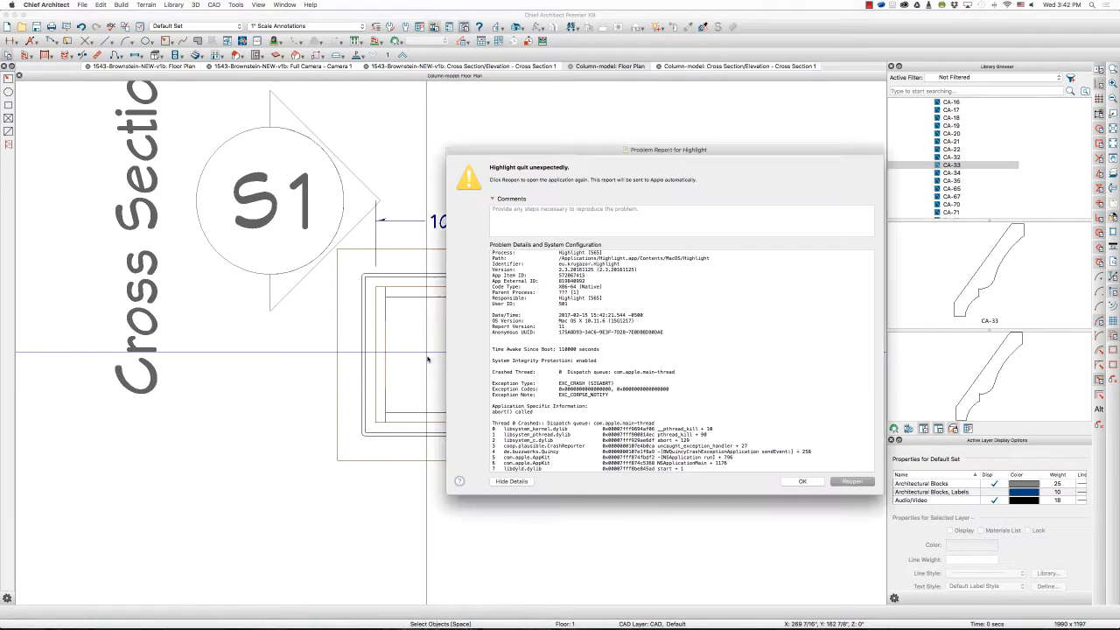
pyautogui.click(838, 482)
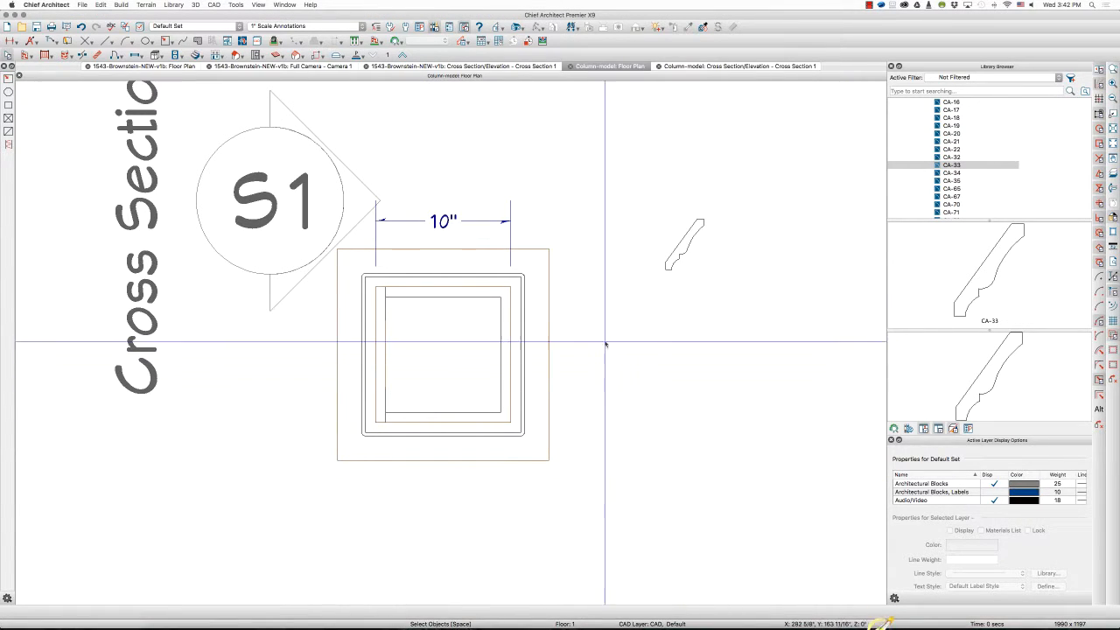
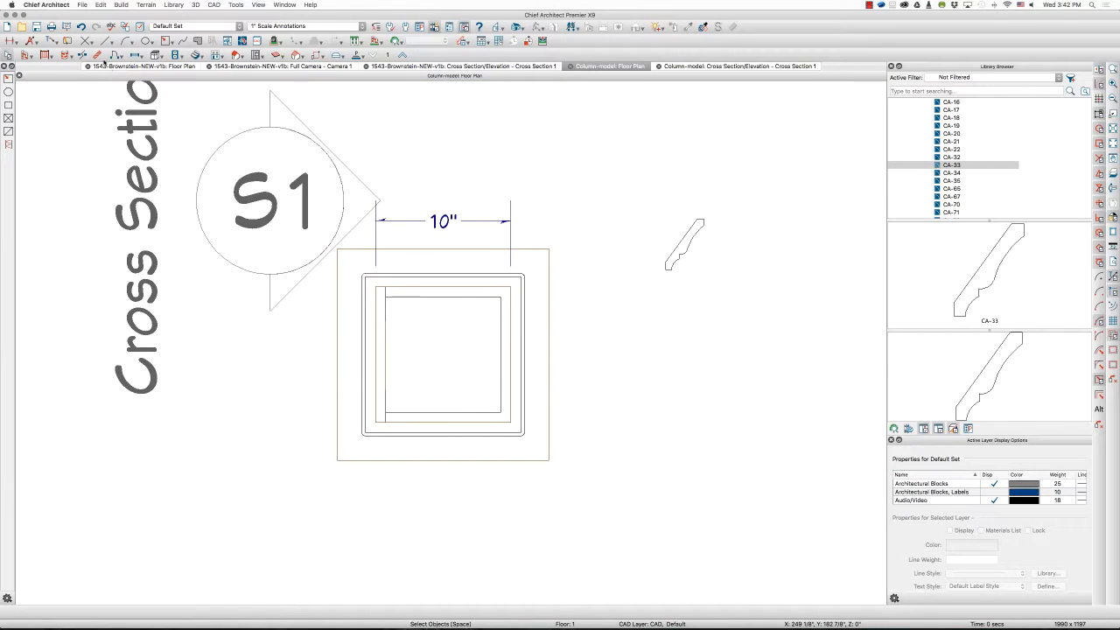
# - Draw a diagonal CAD line about 14 1/8" long at 45° between opposite corners of the 10" column shaft in the floor plan
pyautogui.press('w')
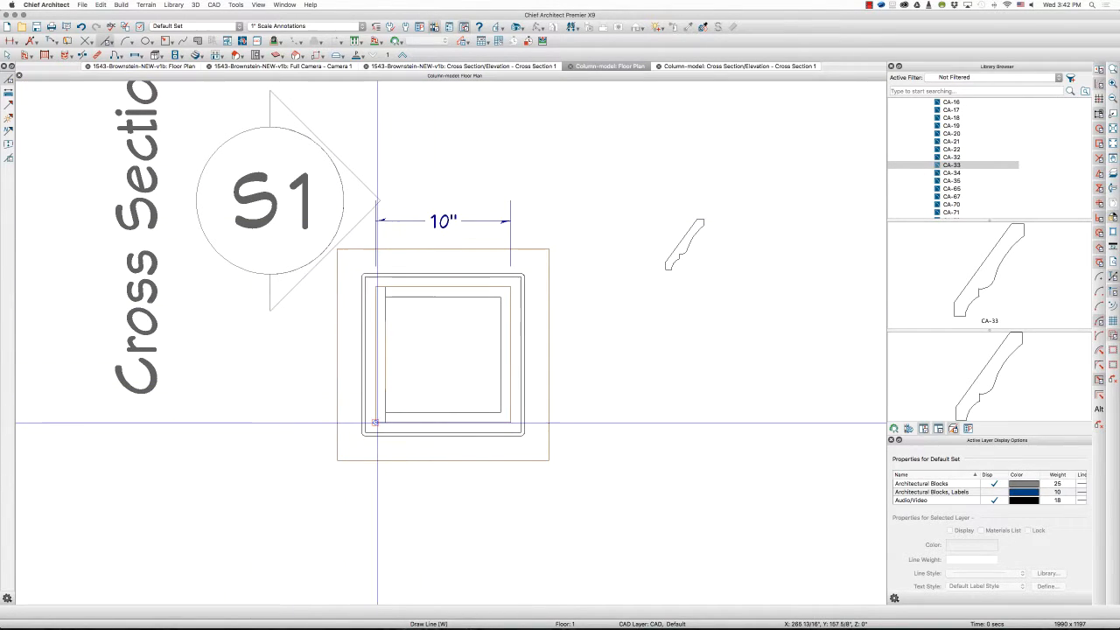
pyautogui.moveTo(379, 421); pyautogui.dragTo(509, 284)
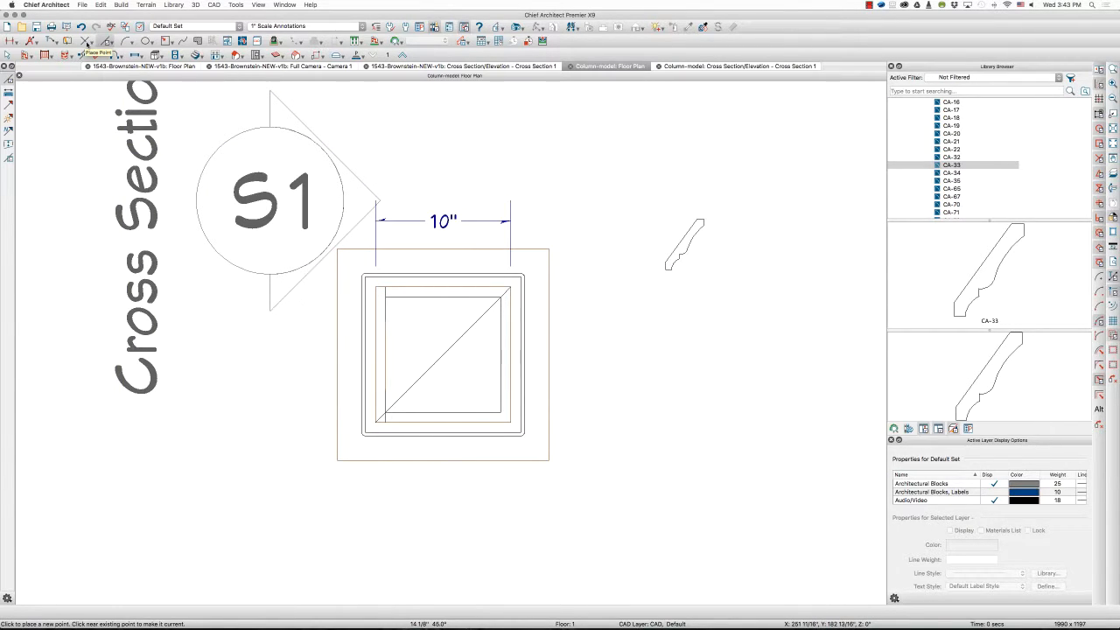
# - Activate the Place Point command for placing a temporary CAD point in the column's floor plan
pyautogui.click(228, 5)
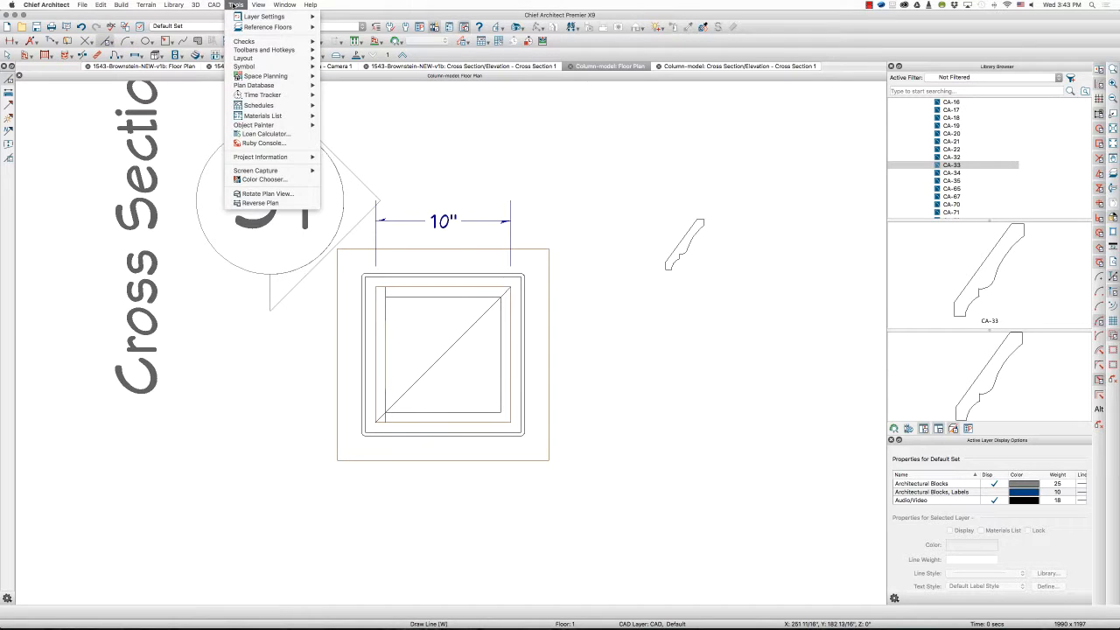
pyautogui.moveTo(221, 4)
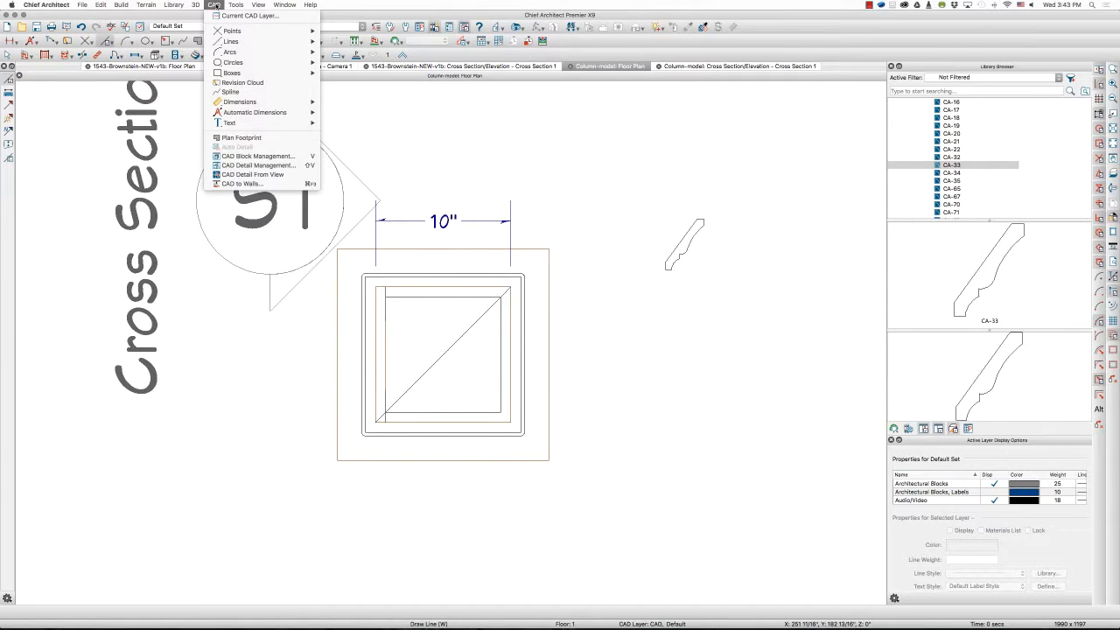
pyautogui.click(217, 6)
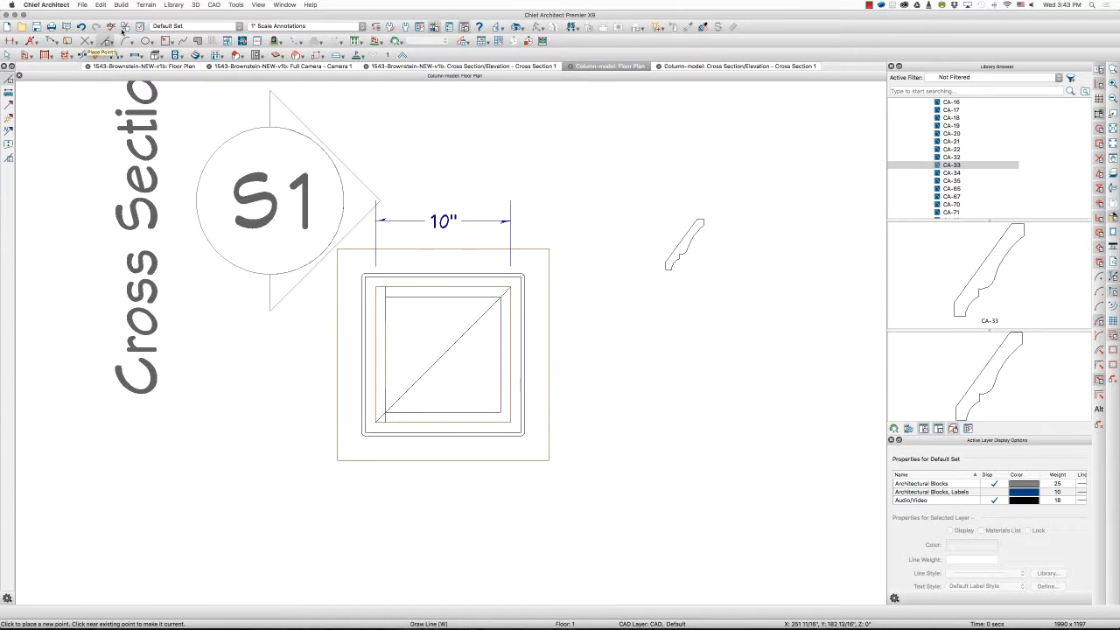
pyautogui.click(214, 4)
pyautogui.moveTo(233, 31)
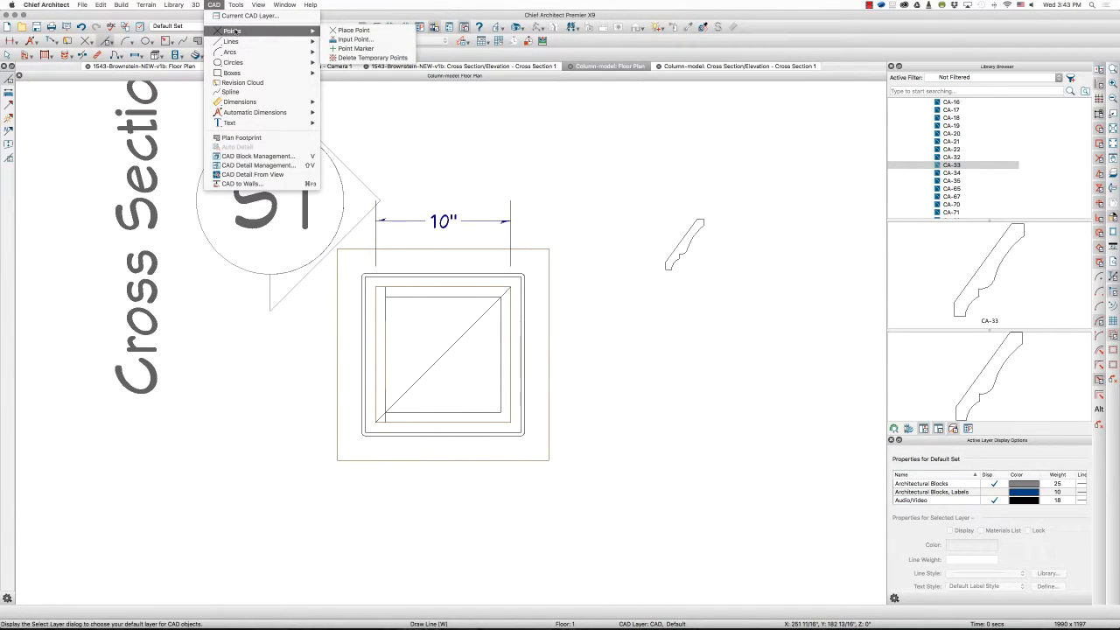
pyautogui.click(353, 30)
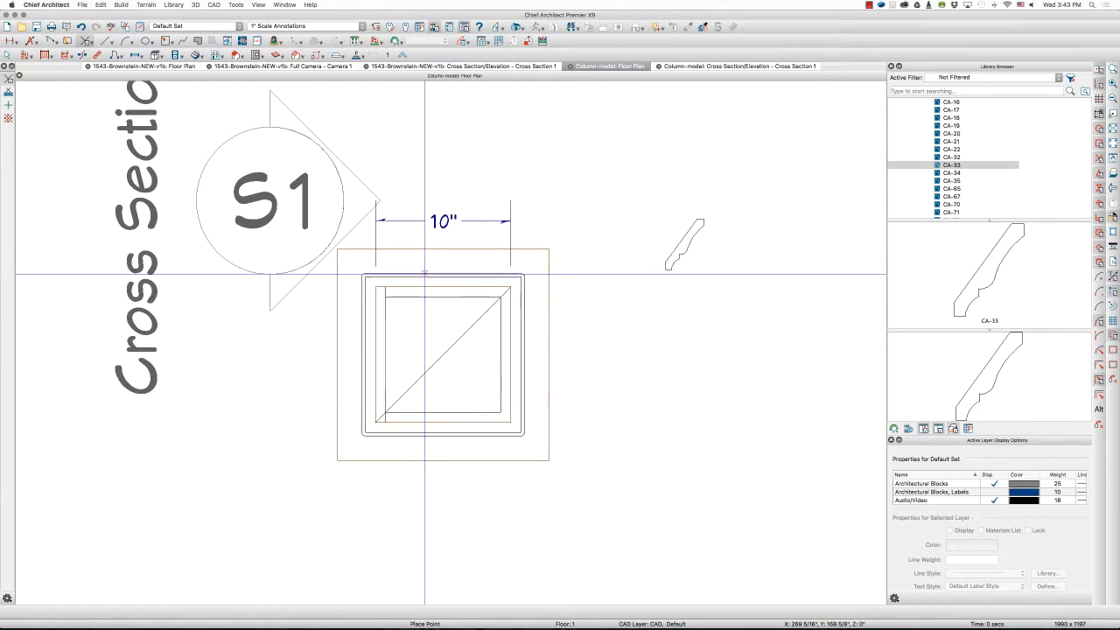
# - Place a CAD point at the center of the column plan and set marquee selection to take only objects entirely contained
pyautogui.click(443, 355)
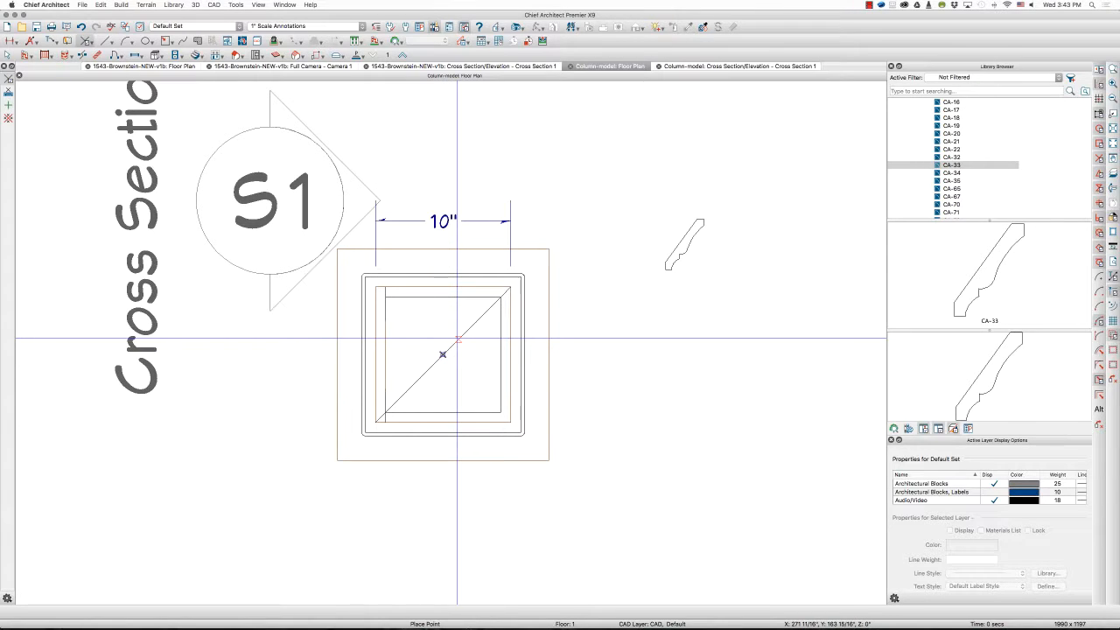
pyautogui.press('Escape')
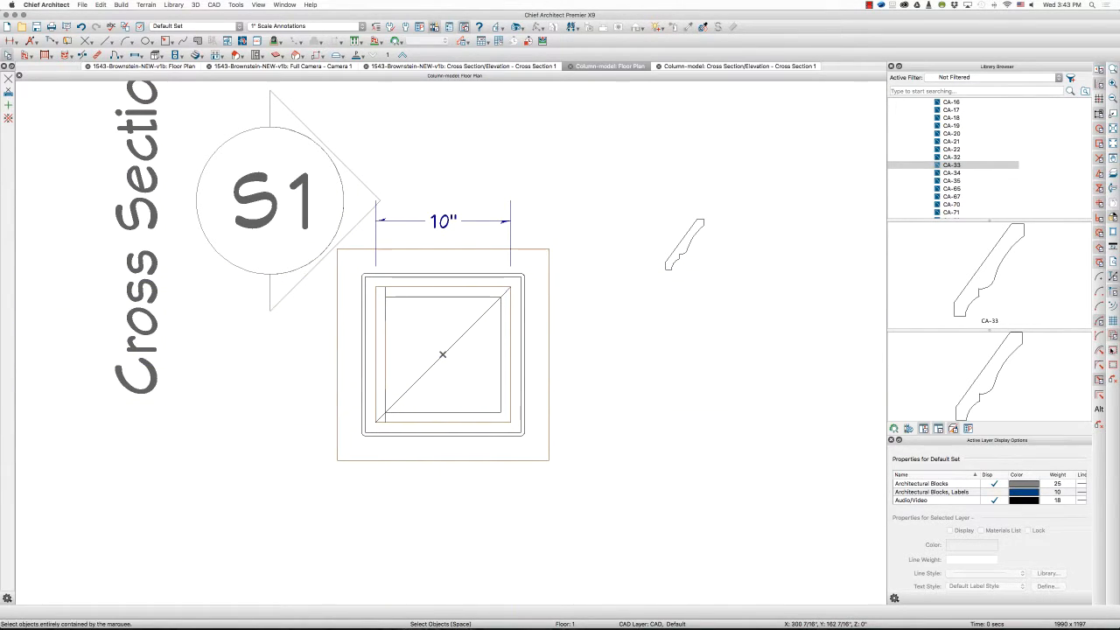
pyautogui.click(1114, 351)
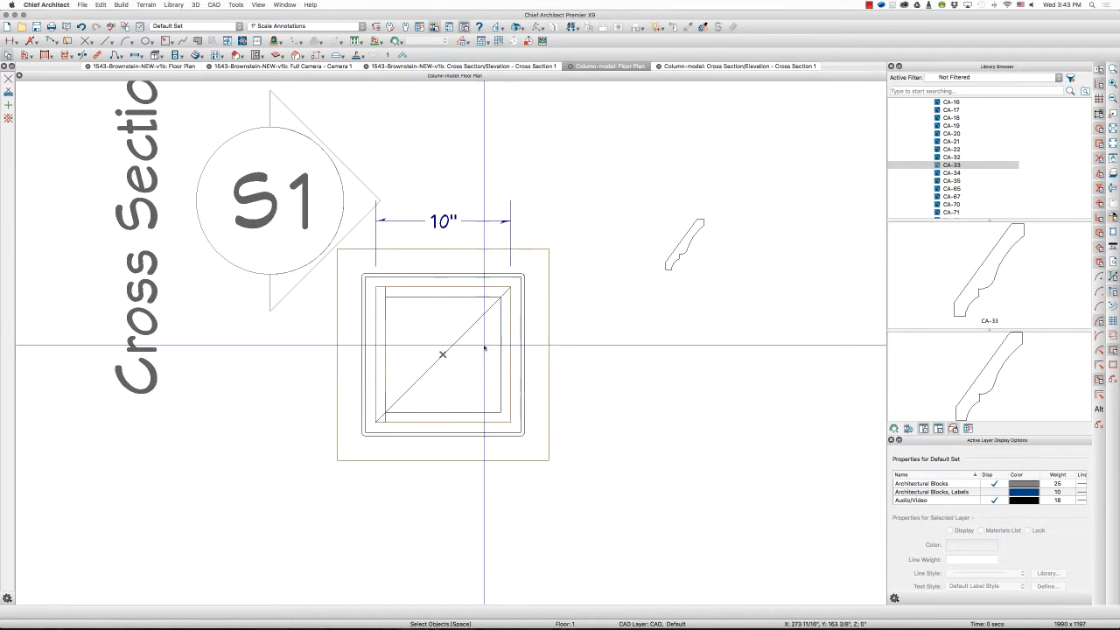
pyautogui.moveTo(351, 265); pyautogui.dragTo(411, 447)
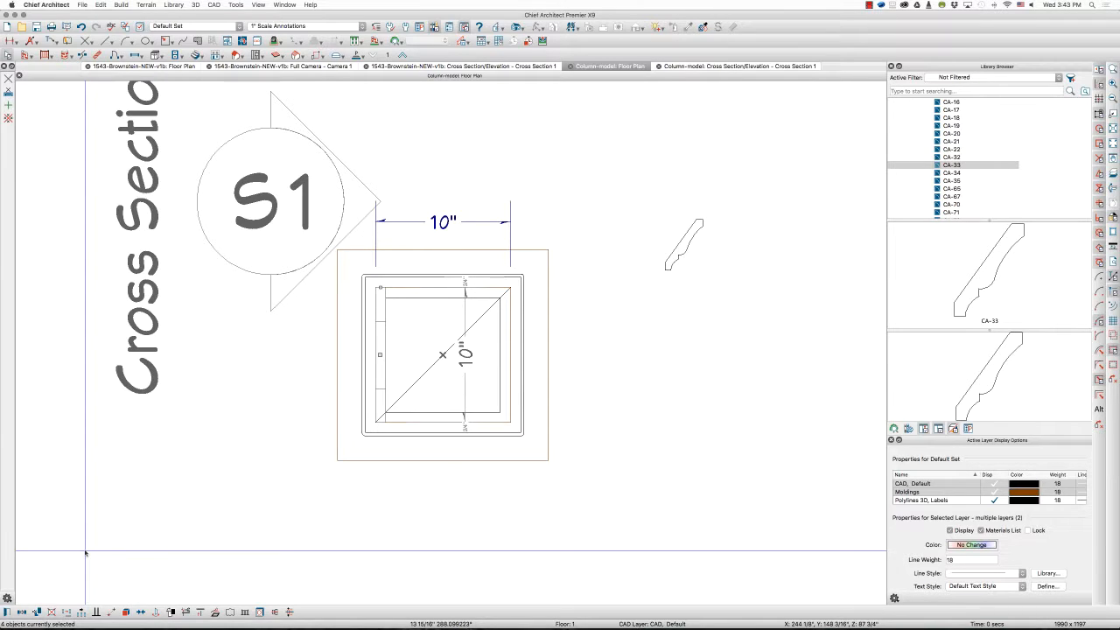
pyautogui.click(67, 613)
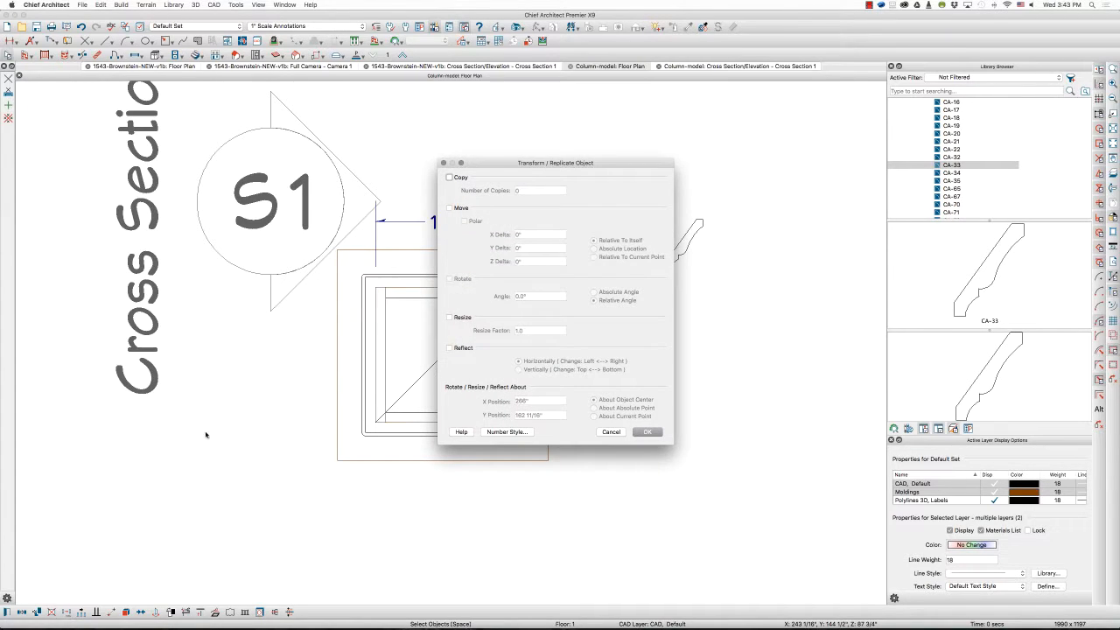
pyautogui.click(450, 177)
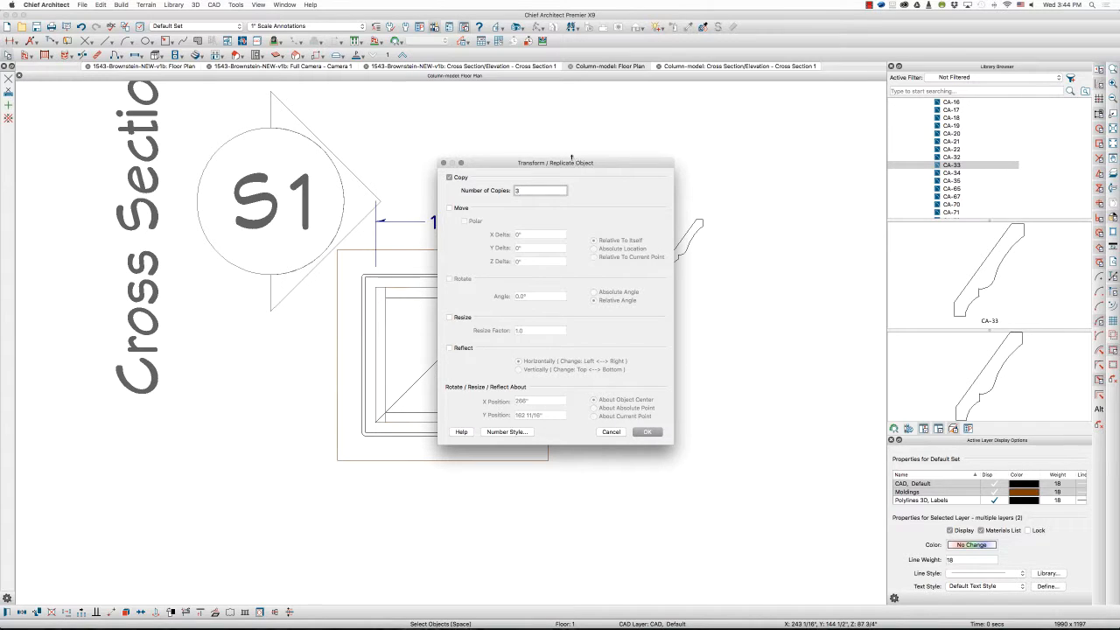
pyautogui.moveTo(571, 160); pyautogui.dragTo(672, 144)
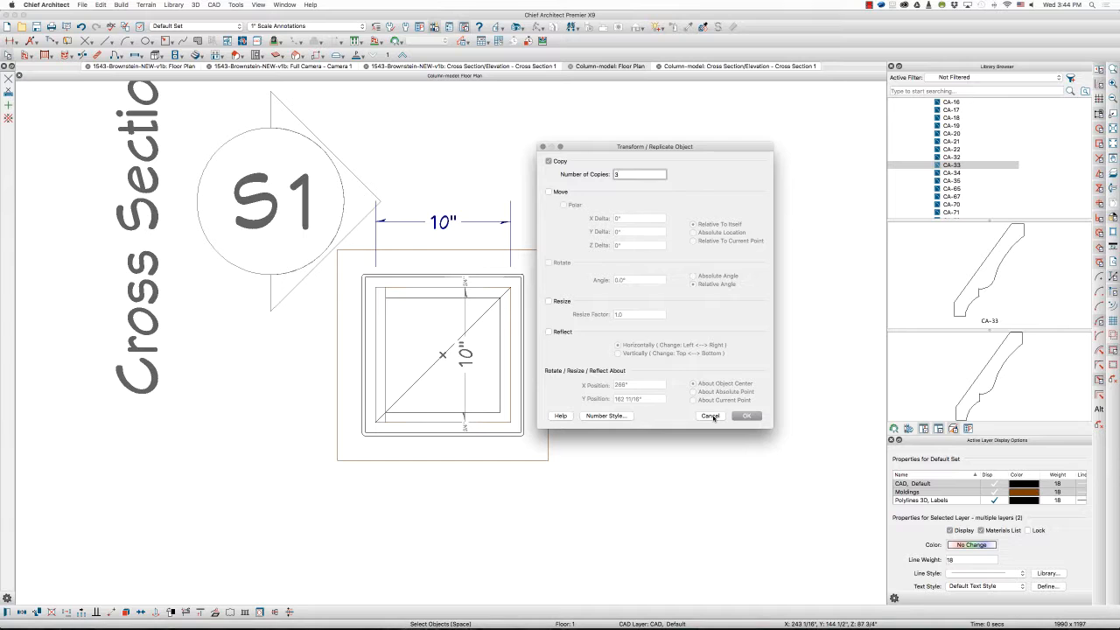
pyautogui.click(711, 416)
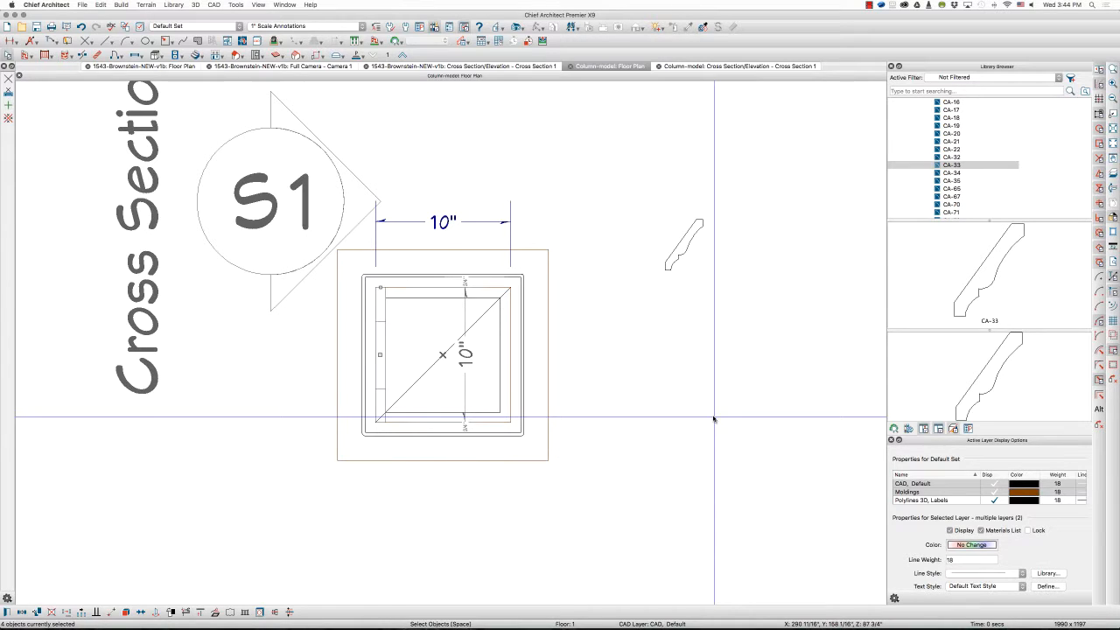
pyautogui.click(880, 611)
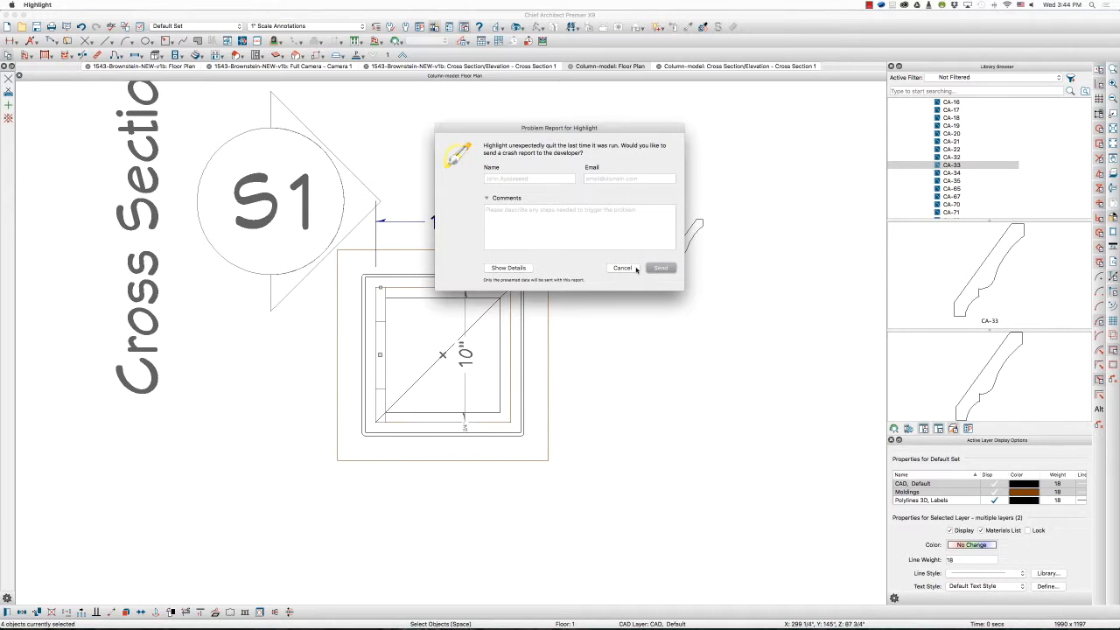
pyautogui.click(658, 269)
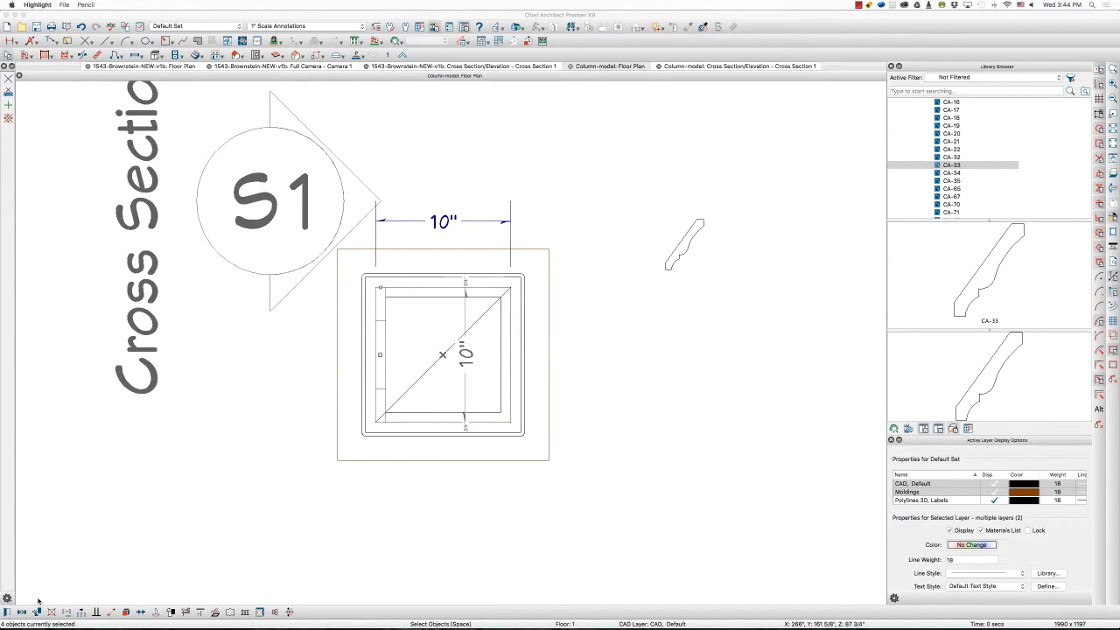
# - Draw a vertical line about 17 1/2" long down through the column's center and a horizontal line about 15 3/4" long from the center outward
pyautogui.click(105, 42)
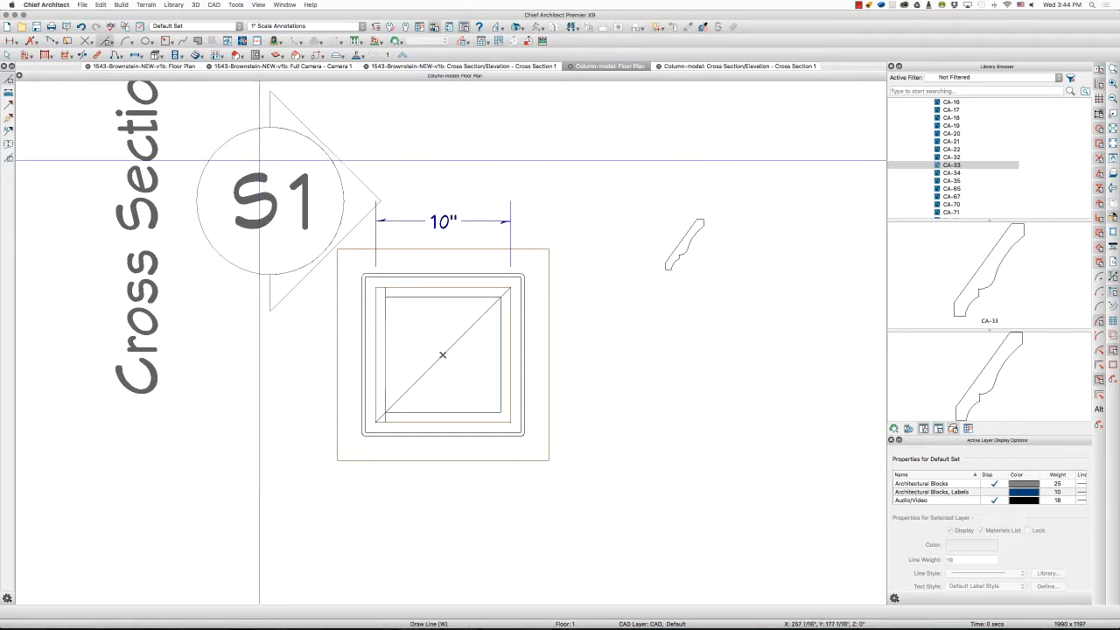
pyautogui.moveTo(446, 289); pyautogui.dragTo(444, 524)
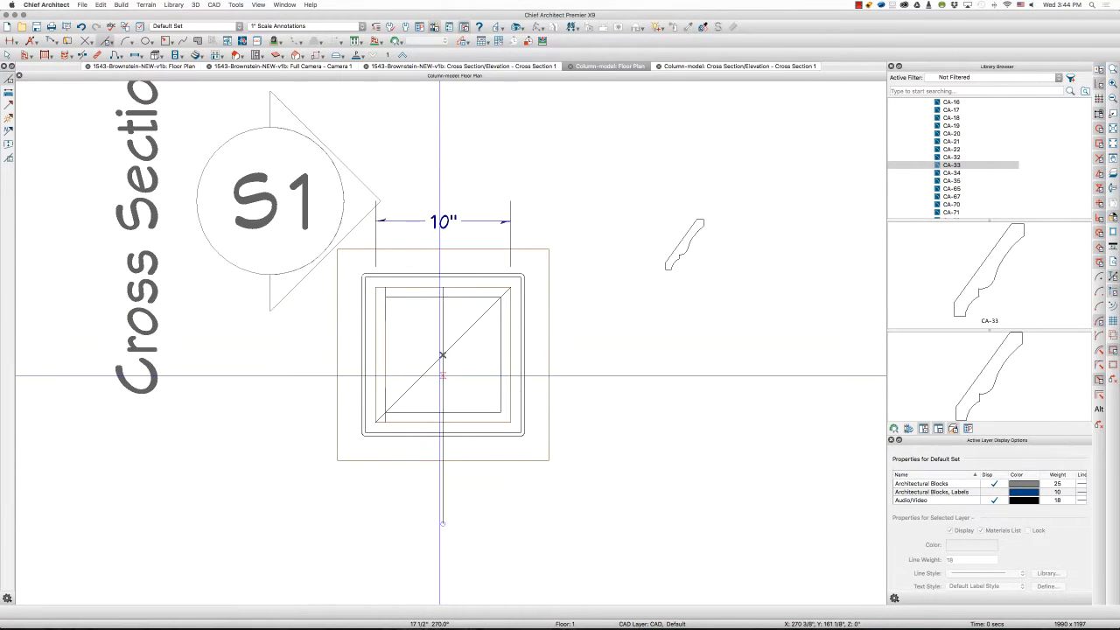
pyautogui.moveTo(443, 355); pyautogui.dragTo(657, 355)
pyautogui.click(462, 335)
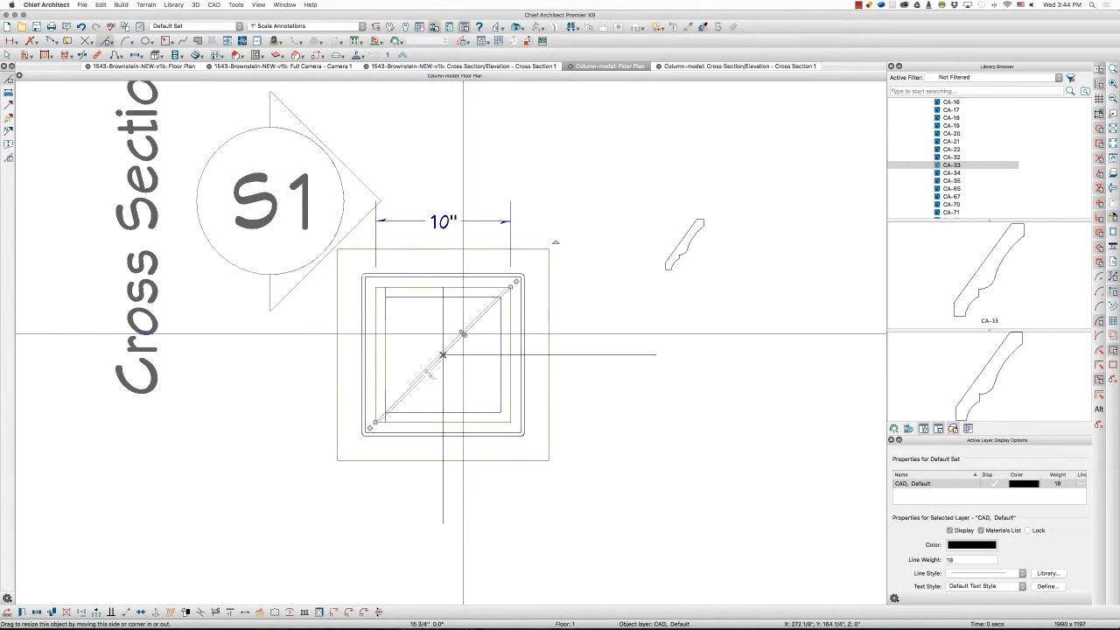
pyautogui.press('Escape')
pyautogui.press('Escape')
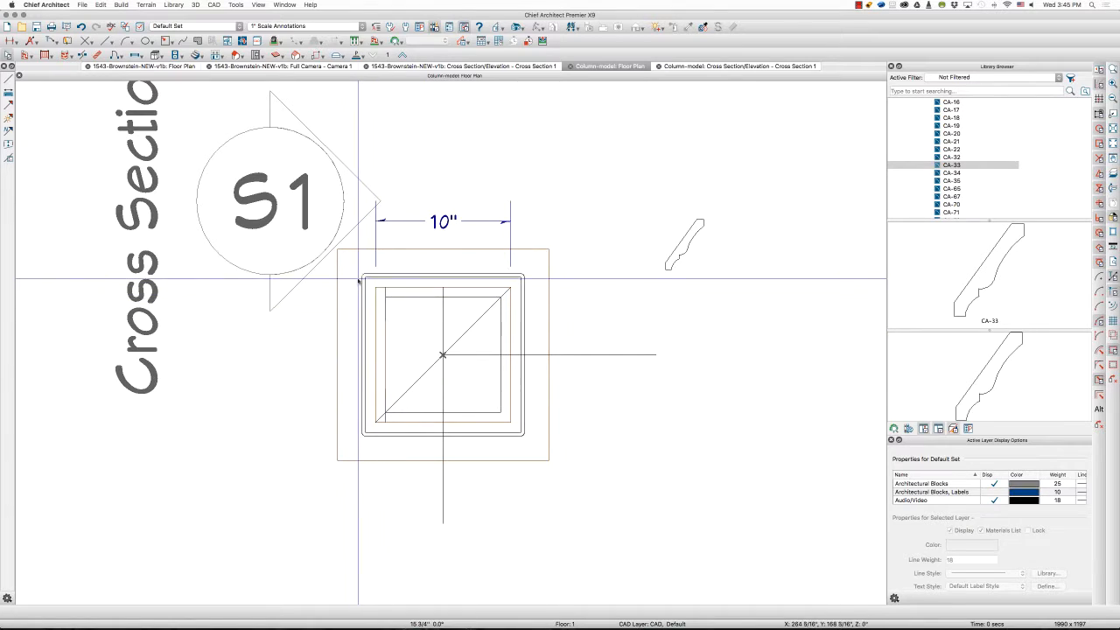
# - Copy the four panel objects on the column's left side by reflecting them about the diagonal line onto the lower side
pyautogui.moveTo(359, 280); pyautogui.dragTo(422, 448)
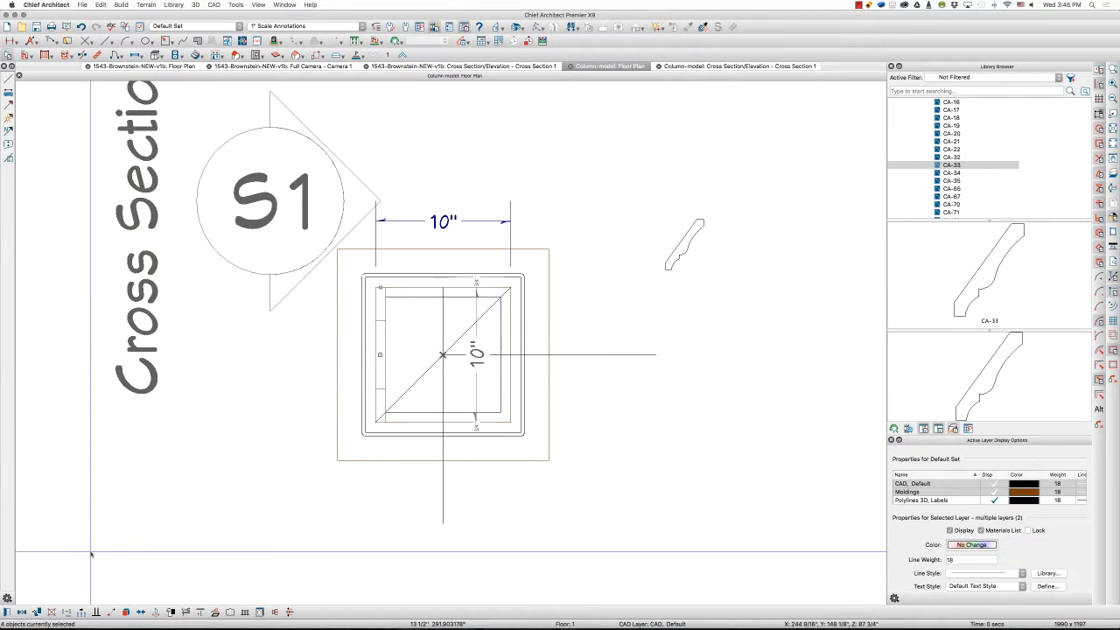
pyautogui.click(22, 613)
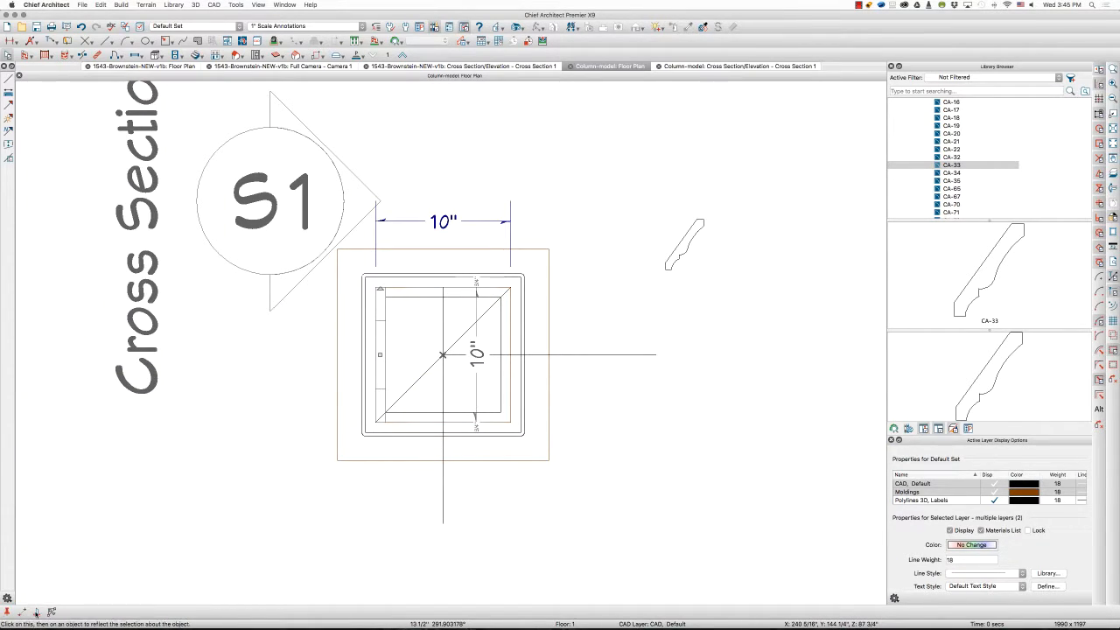
pyautogui.click(37, 613)
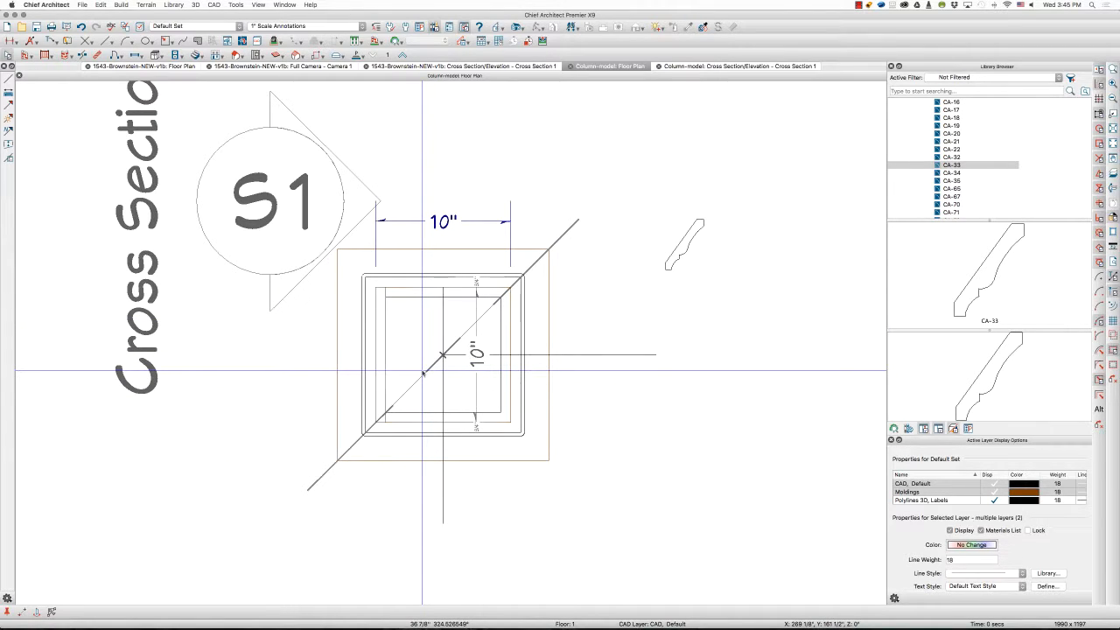
pyautogui.click(423, 372)
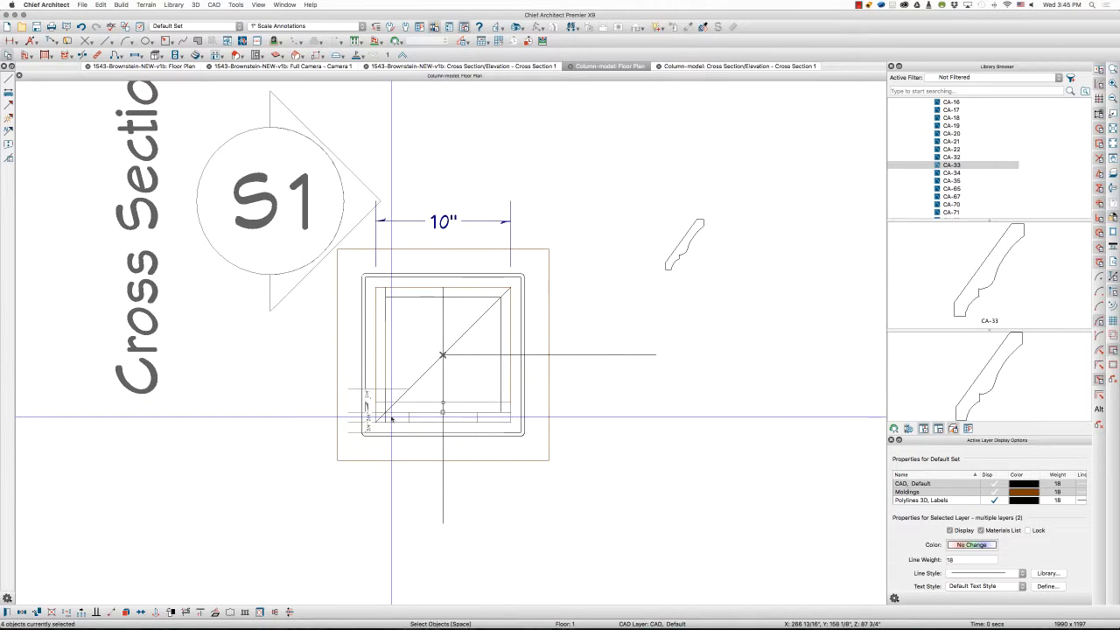
# - Copy the panel by reflecting it about the horizontal line to the upper side and then about the diagonal to the right side
pyautogui.click(37, 612)
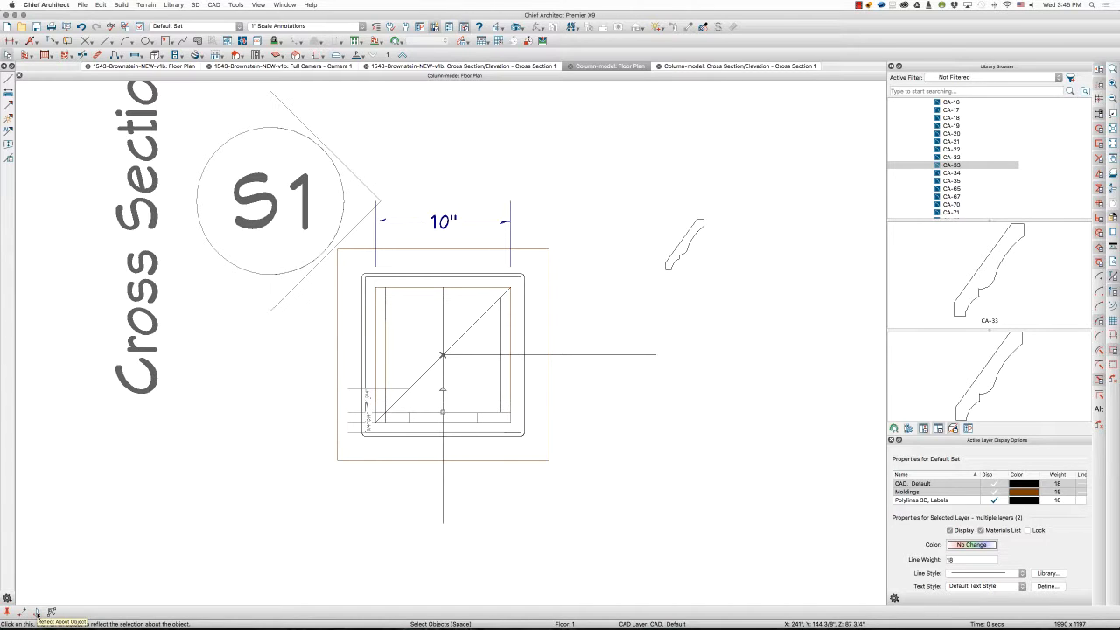
pyautogui.click(588, 357)
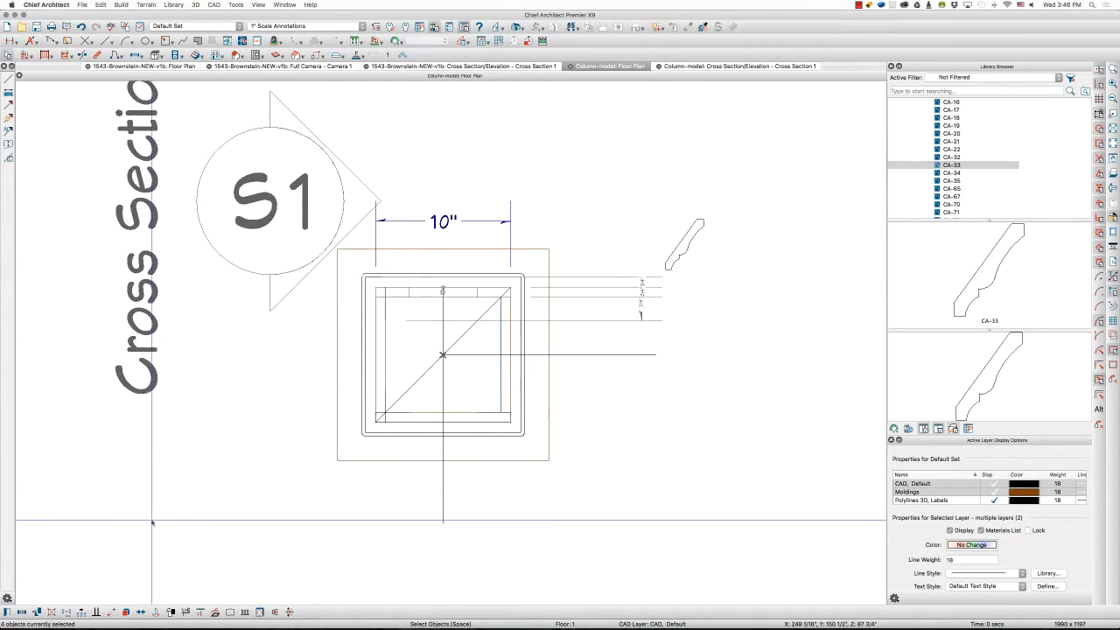
pyautogui.click(22, 613)
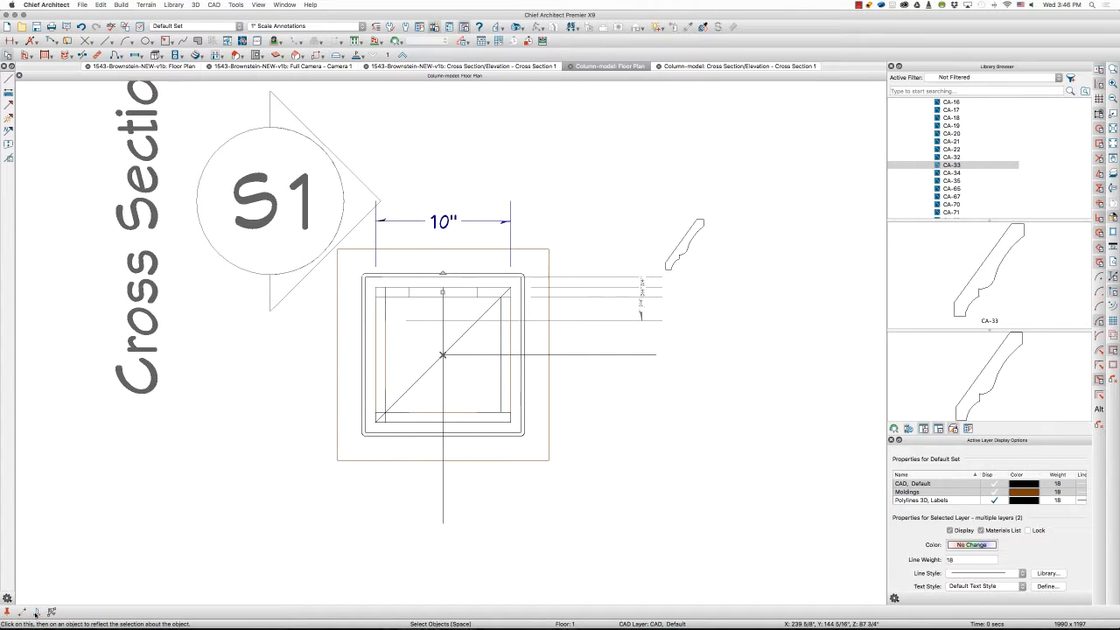
pyautogui.click(37, 612)
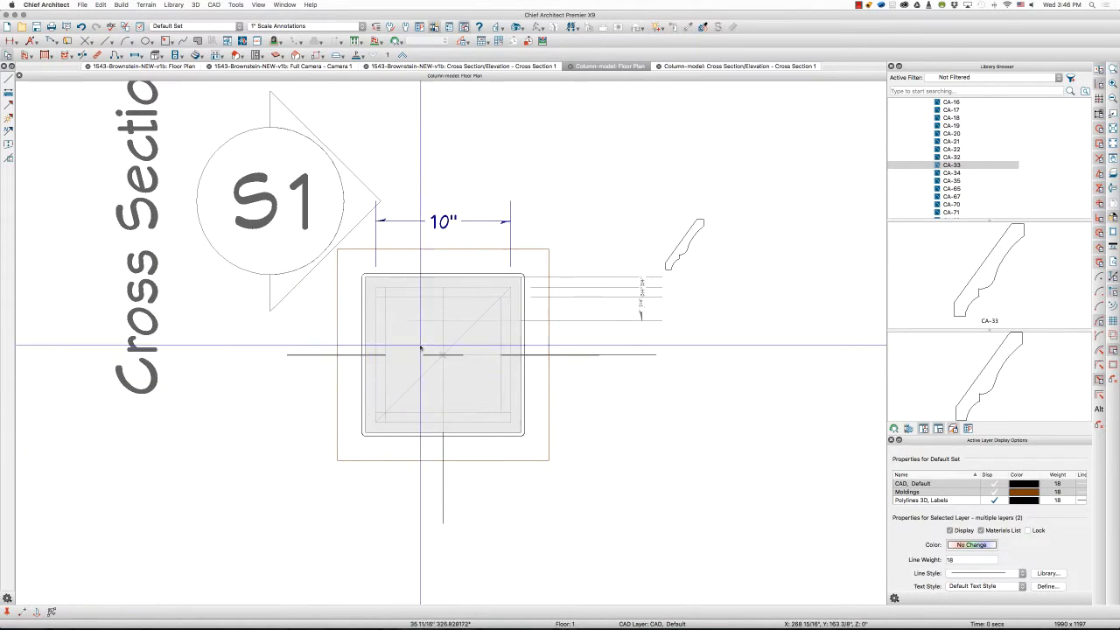
pyautogui.click(463, 333)
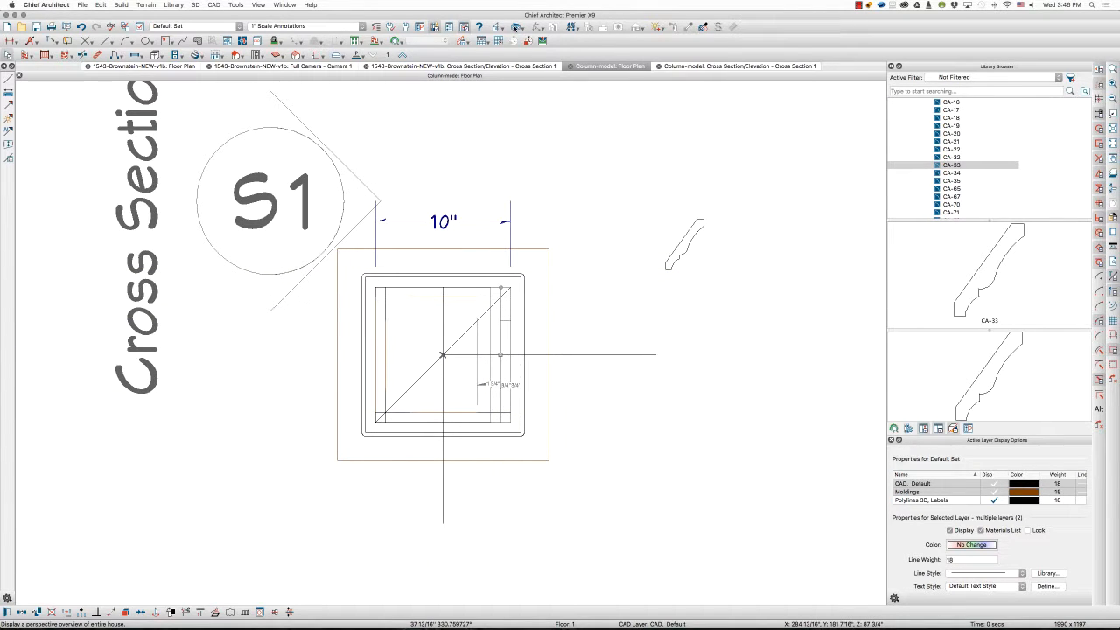
# - Create a perspective full overview of the column, examine its panels from all four sides, and close the view
pyautogui.click(516, 27)
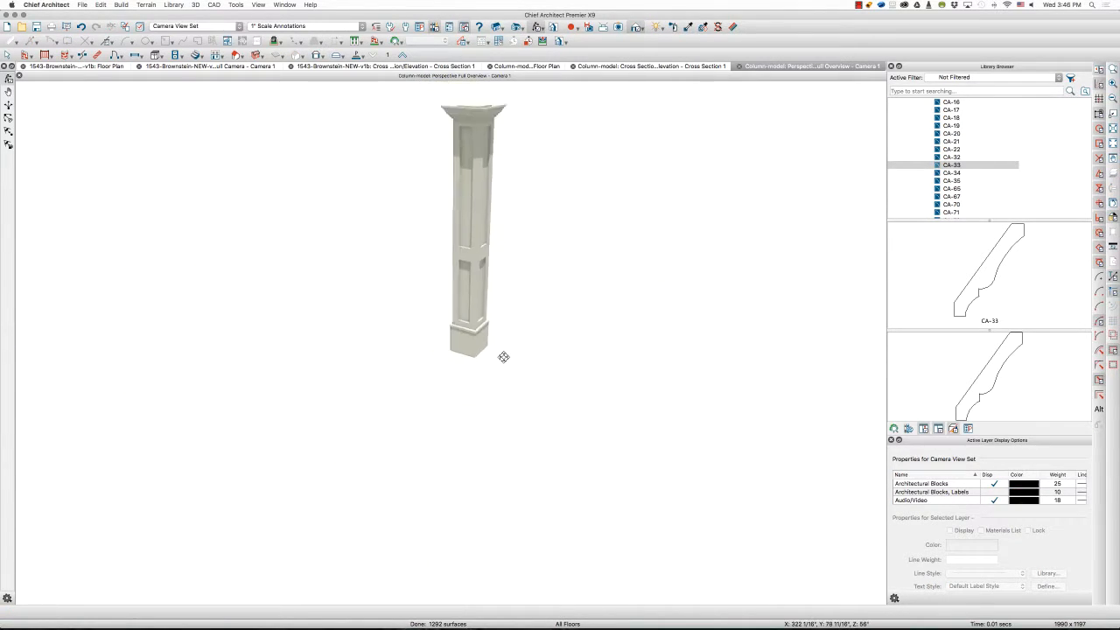
pyautogui.moveTo(503, 357); pyautogui.dragTo(687, 250)
pyautogui.moveTo(420, 289); pyautogui.dragTo(451, 287)
pyautogui.scroll(3, 440, 242)
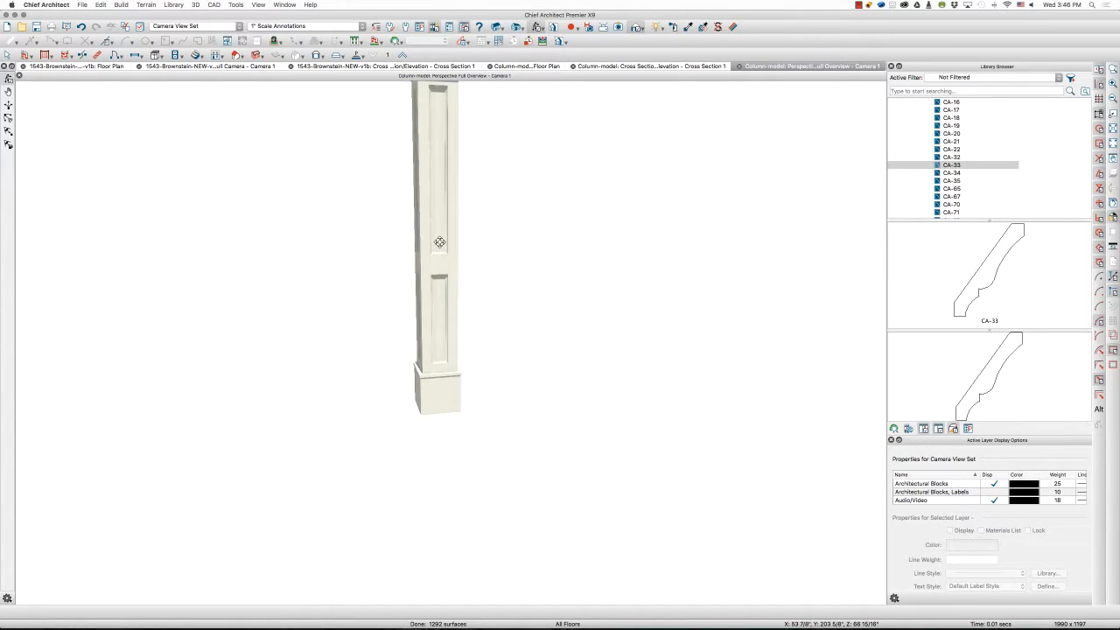
pyautogui.scroll(5, 439, 242)
pyautogui.scroll(-5, 457, 284)
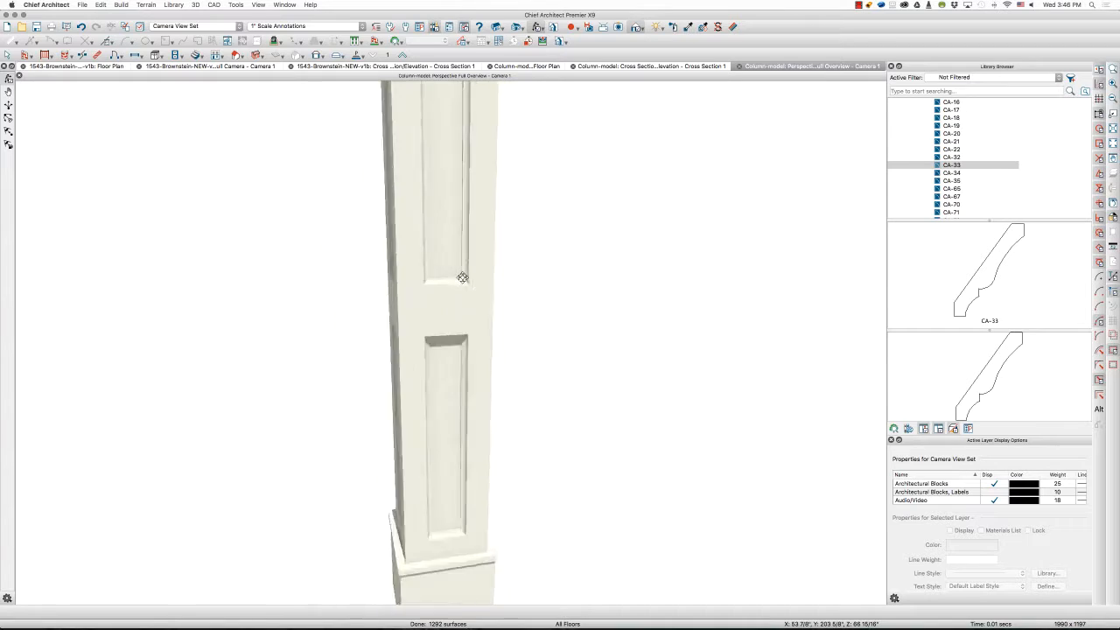
pyautogui.moveTo(452, 320)
pyautogui.mouseDown()
pyautogui.moveTo(571, 287)
pyautogui.moveTo(499, 295)
pyautogui.moveTo(590, 297)
pyautogui.moveTo(464, 318)
pyautogui.mouseUp()
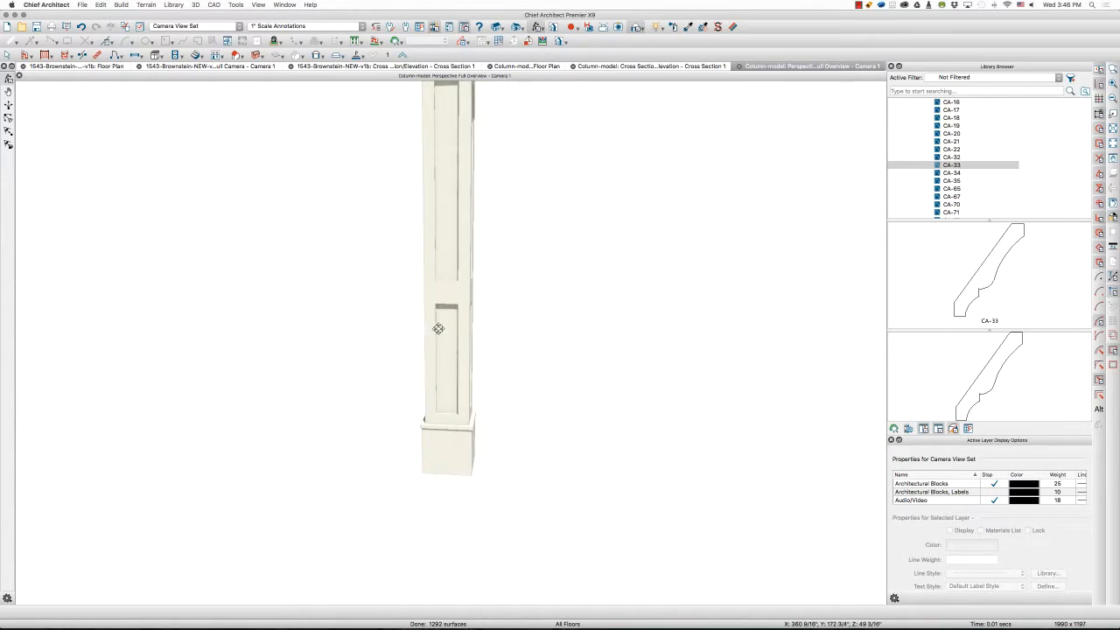
pyautogui.scroll(-2, 440, 315)
pyautogui.scroll(6, 438, 310)
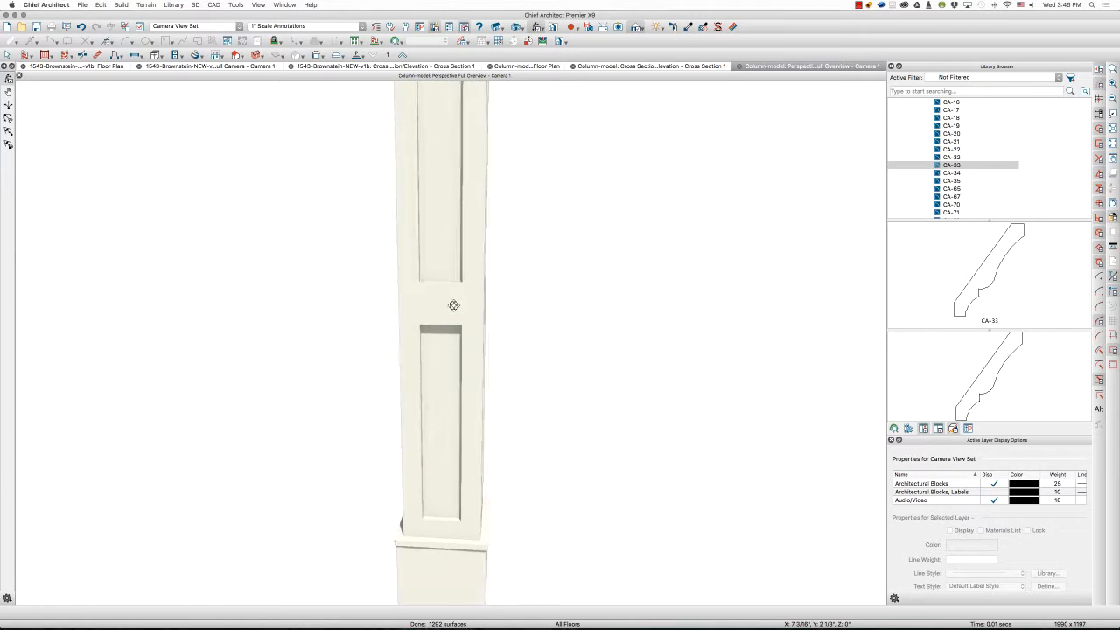
pyautogui.moveTo(453, 305); pyautogui.dragTo(558, 330)
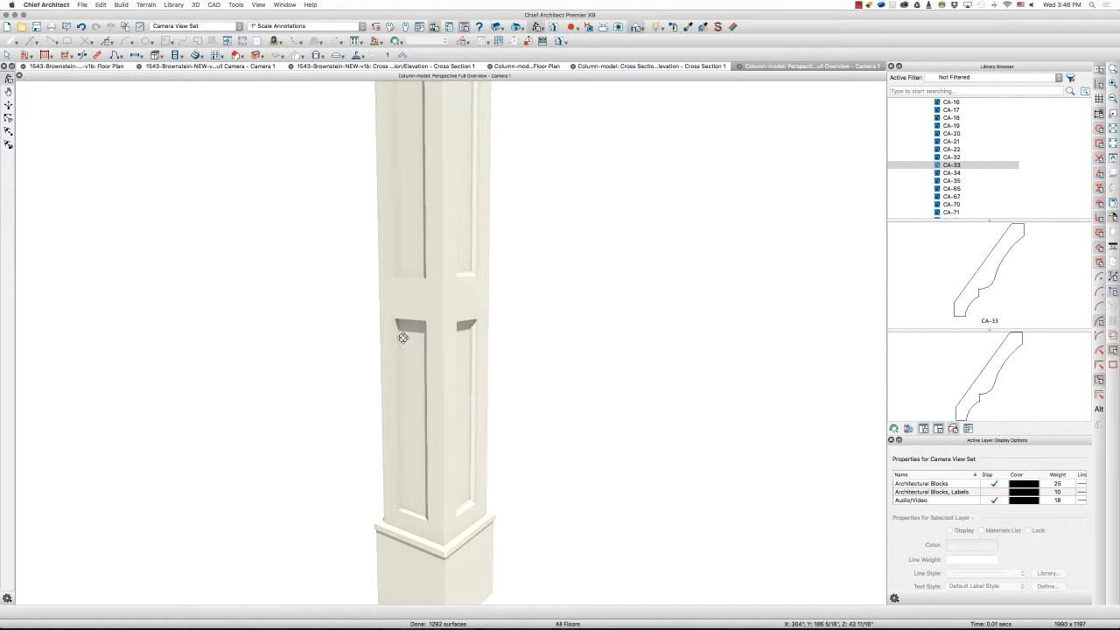
pyautogui.moveTo(403, 337); pyautogui.dragTo(582, 339)
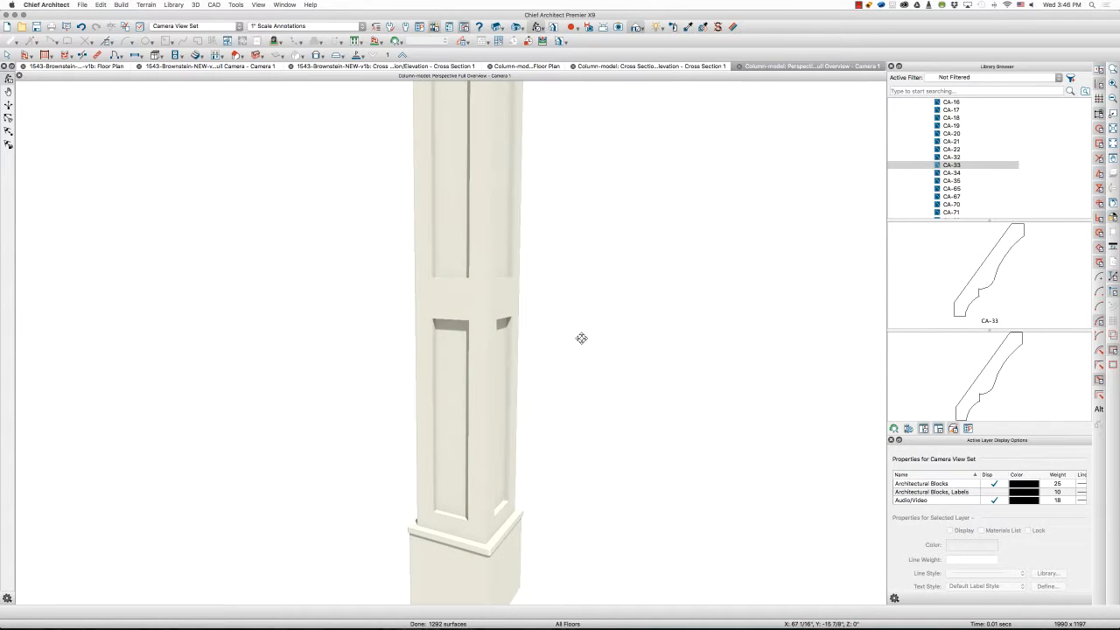
pyautogui.moveTo(463, 346); pyautogui.dragTo(622, 365)
pyautogui.moveTo(478, 358); pyautogui.dragTo(639, 359)
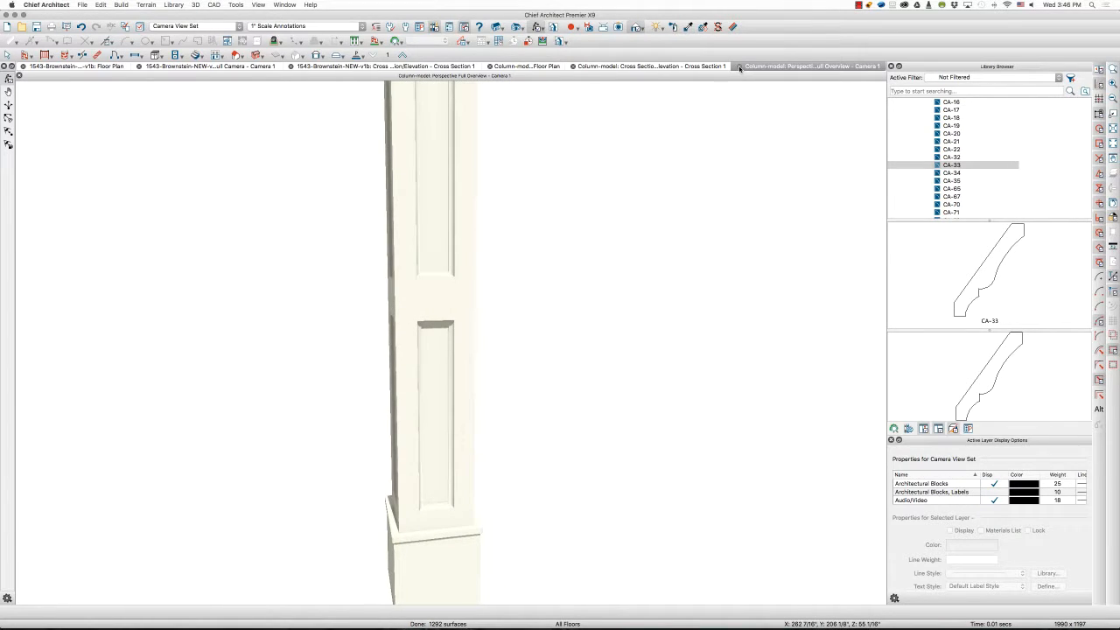
pyautogui.moveTo(603, 222); pyautogui.dragTo(380, 248)
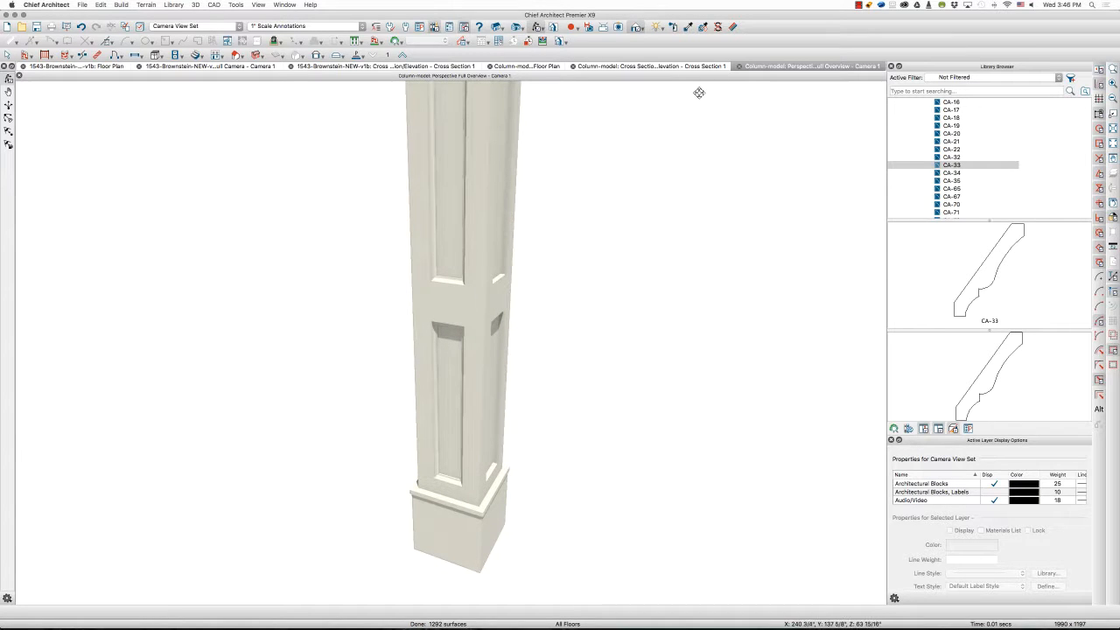
pyautogui.click(739, 66)
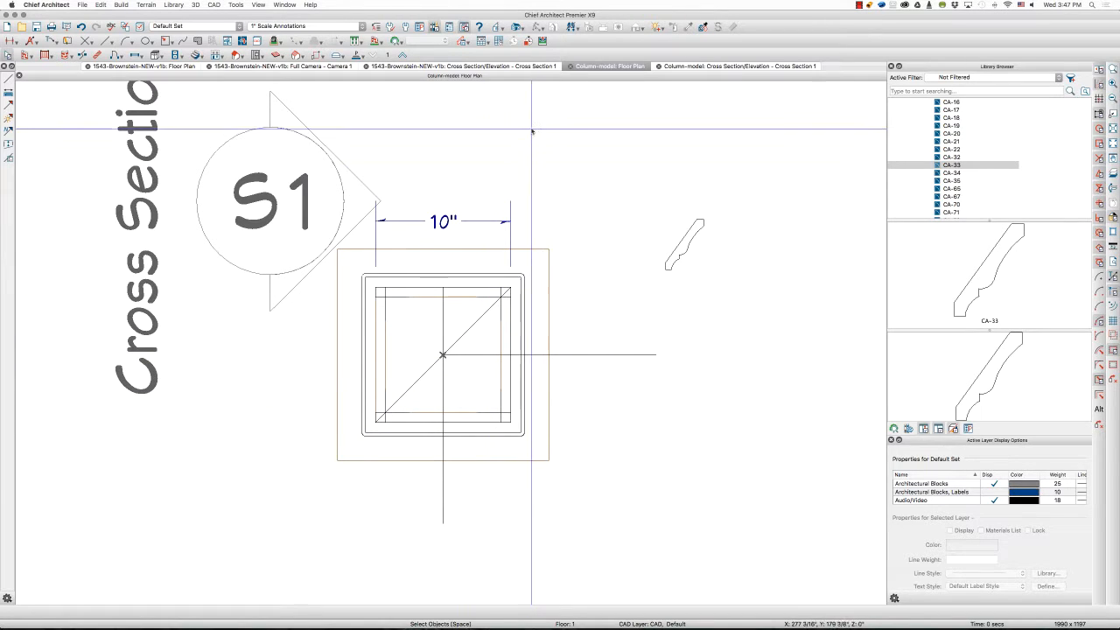
# - Create another perspective full overview and inspect the column's lower panels and base up close
pyautogui.click(516, 29)
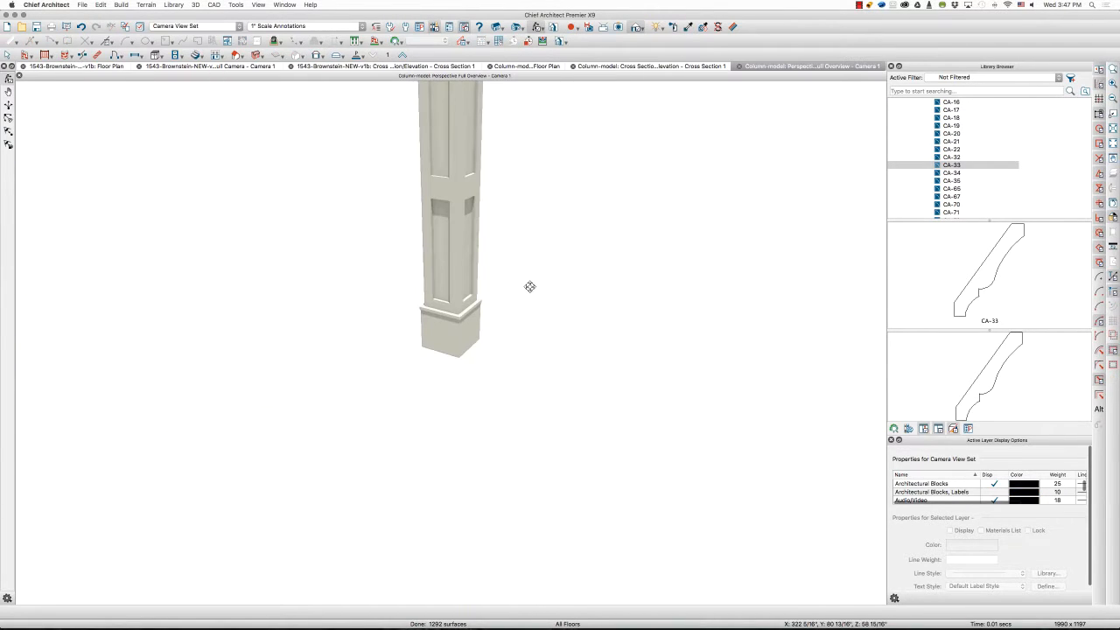
pyautogui.scroll(3, 444, 182)
pyautogui.scroll(2, 444, 182)
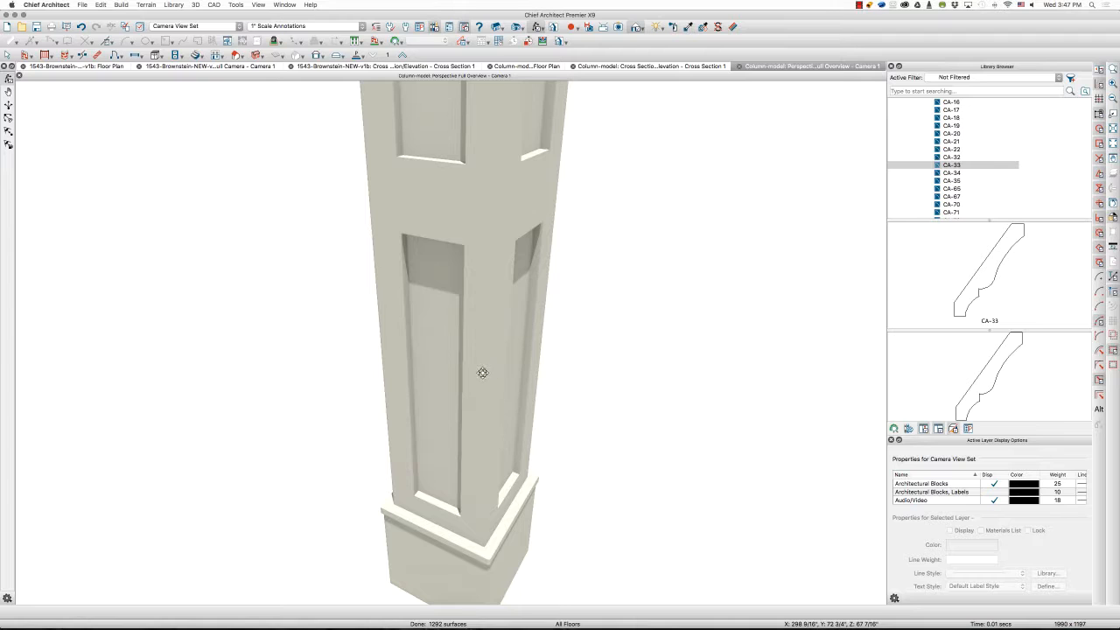
# - Inspect the column's upper and lower panels in the overview, selecting the polyline solid and the upper panel opening, and leave the view
pyautogui.scroll(4, 479, 368)
pyautogui.scroll(-4, 478, 363)
pyautogui.scroll(-2, 480, 362)
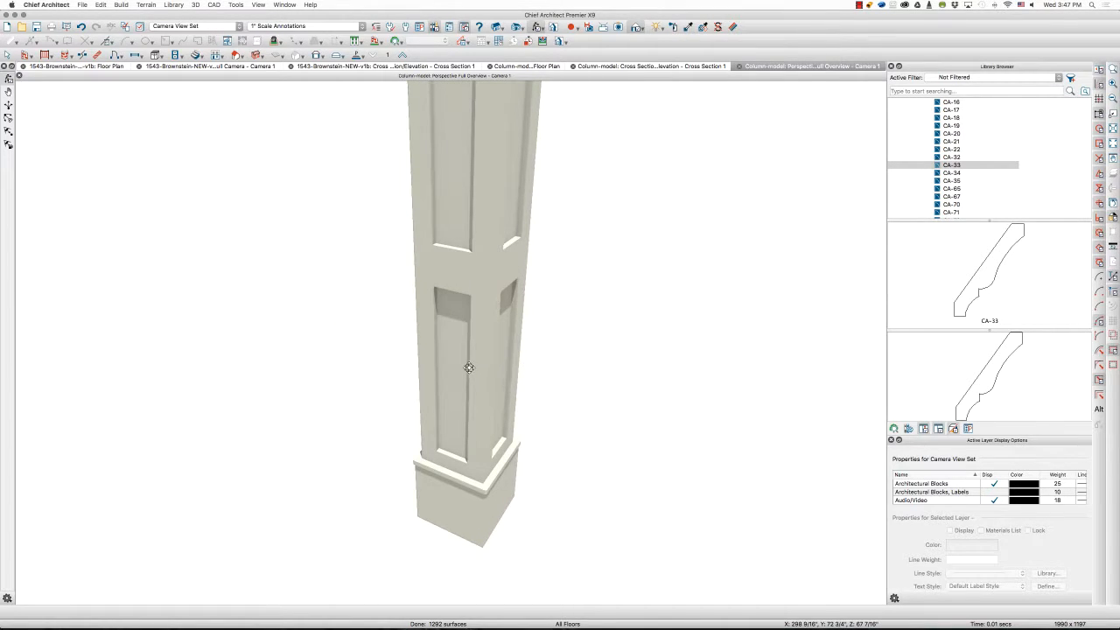
pyautogui.click(457, 250)
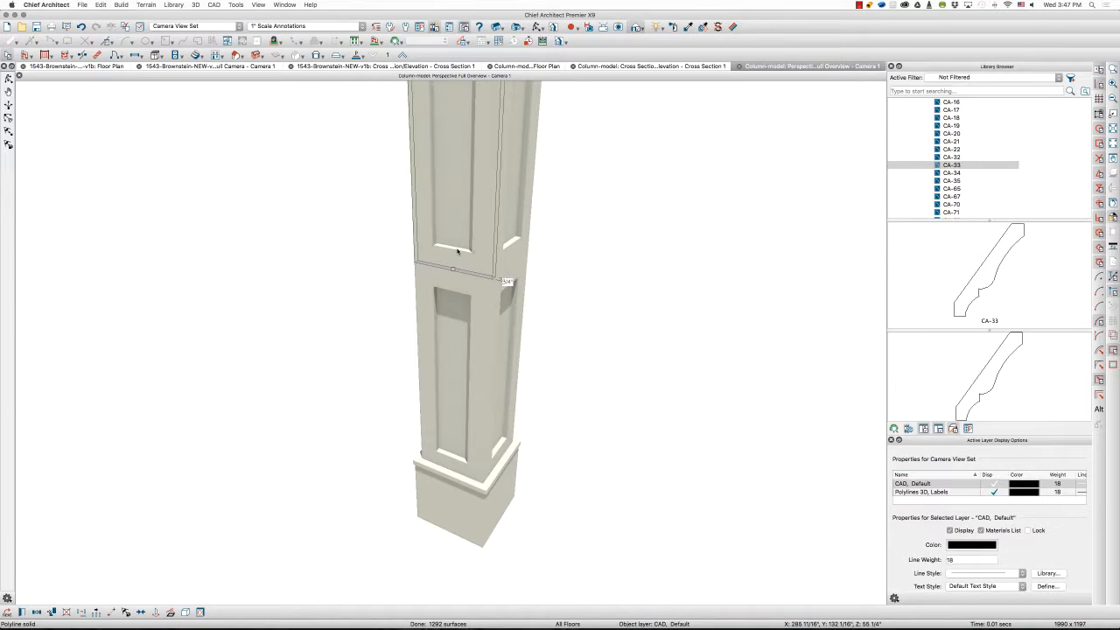
pyautogui.click(458, 251)
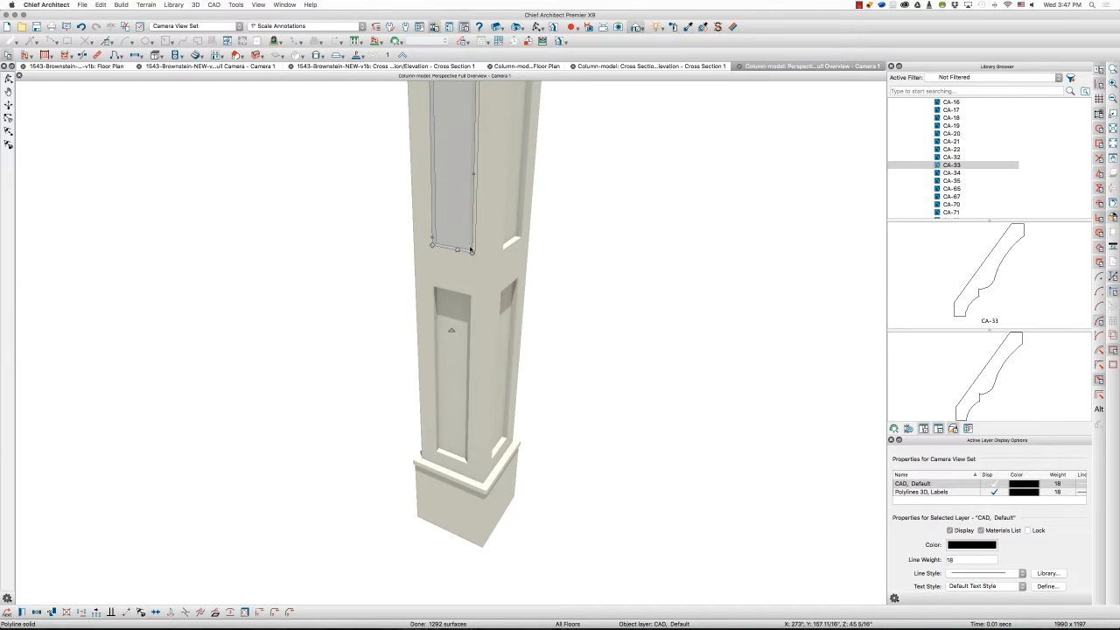
pyautogui.press('Escape')
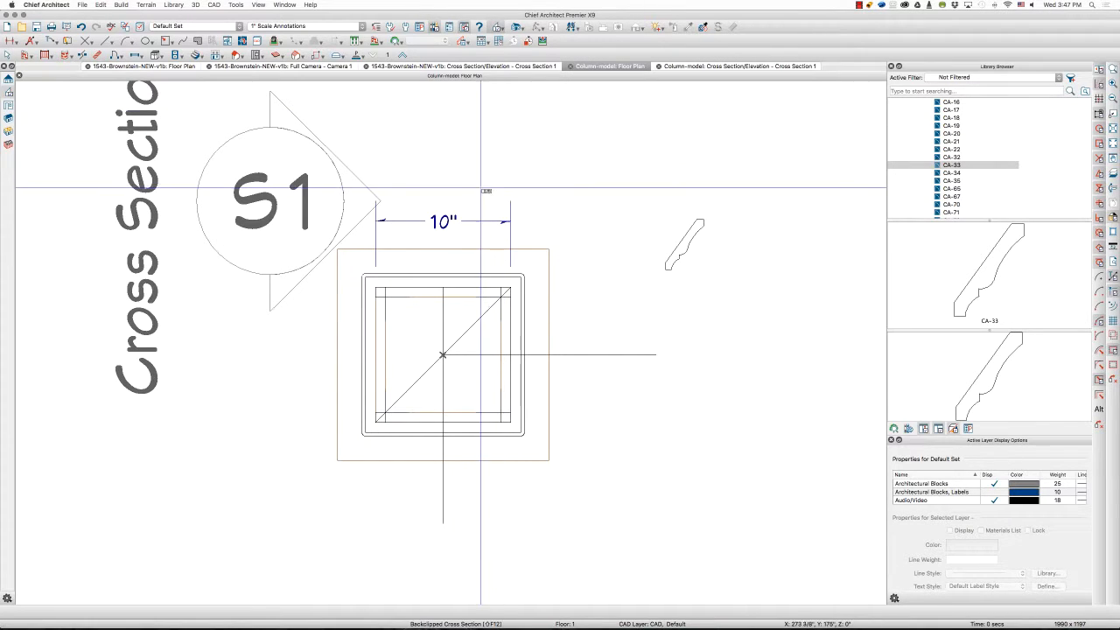
# - Create a backclipped cross section looking at the column from its upper side in plan, framing the top of the shaft
pyautogui.moveTo(446, 183); pyautogui.dragTo(813, 178)
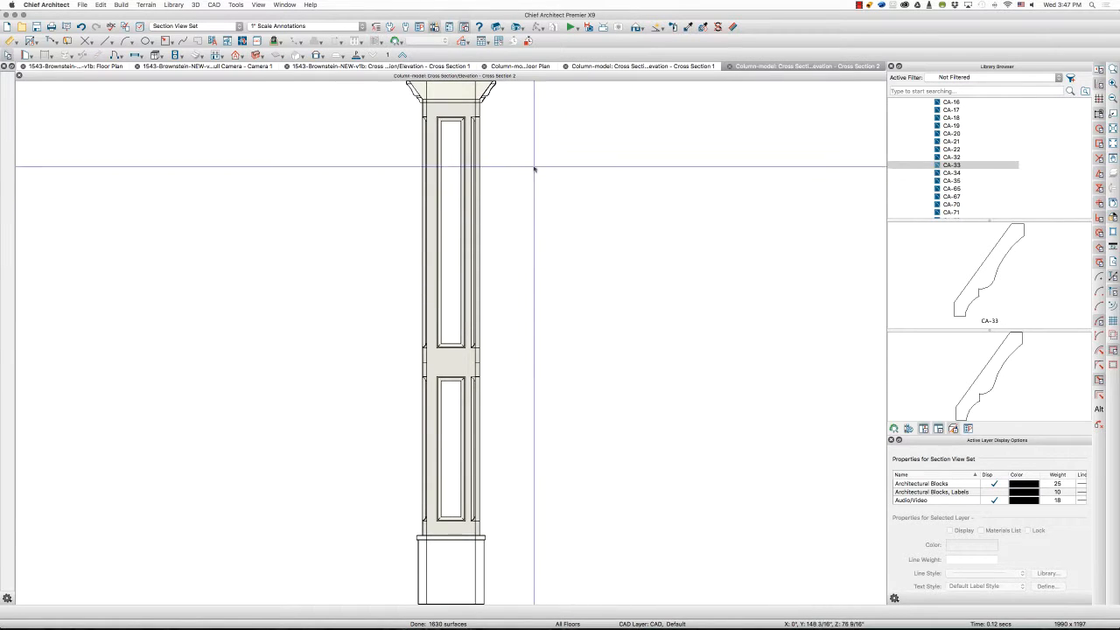
pyautogui.press('z')
pyautogui.moveTo(405, 105); pyautogui.dragTo(520, 163)
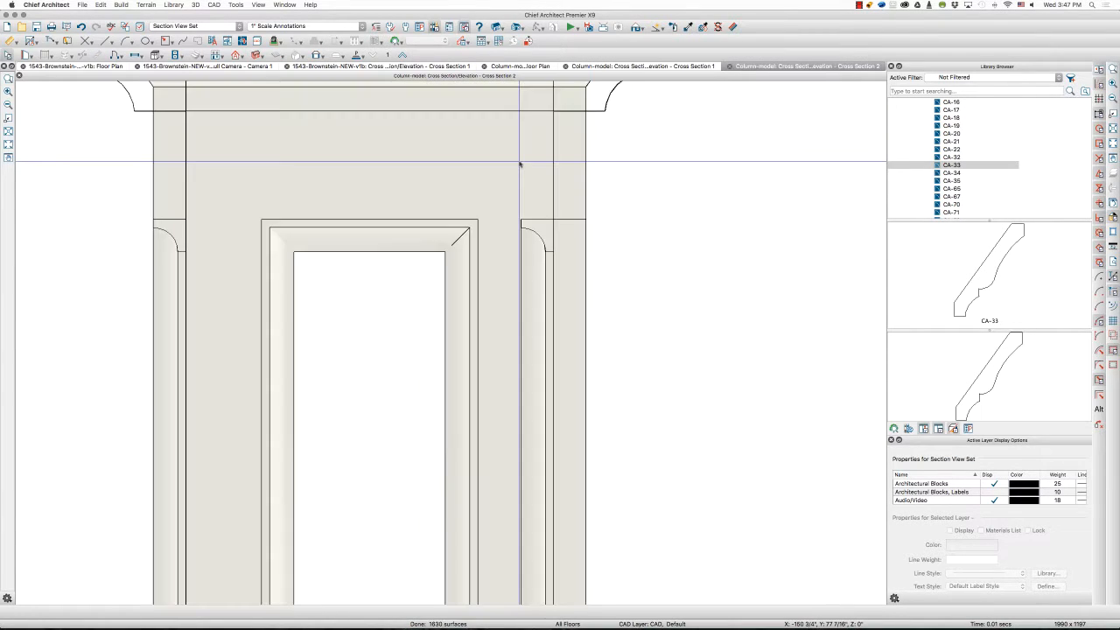
# - Turn off Extrude Inside Polyline for the upper panel's molding on the column's right side in the section view
pyautogui.click(533, 261)
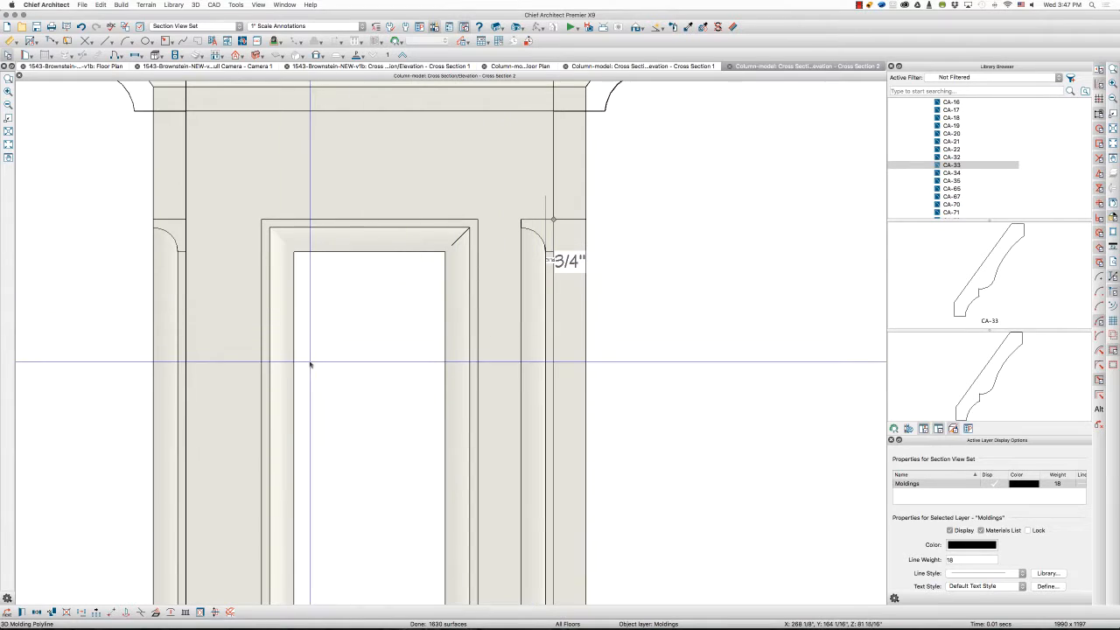
pyautogui.click(35, 611)
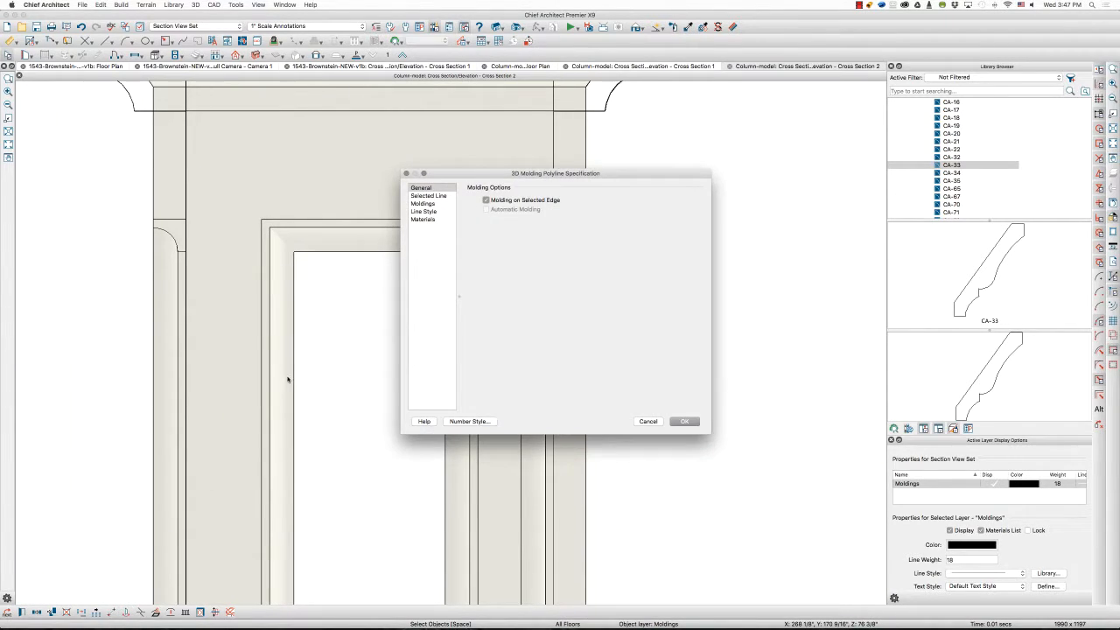
pyautogui.click(423, 204)
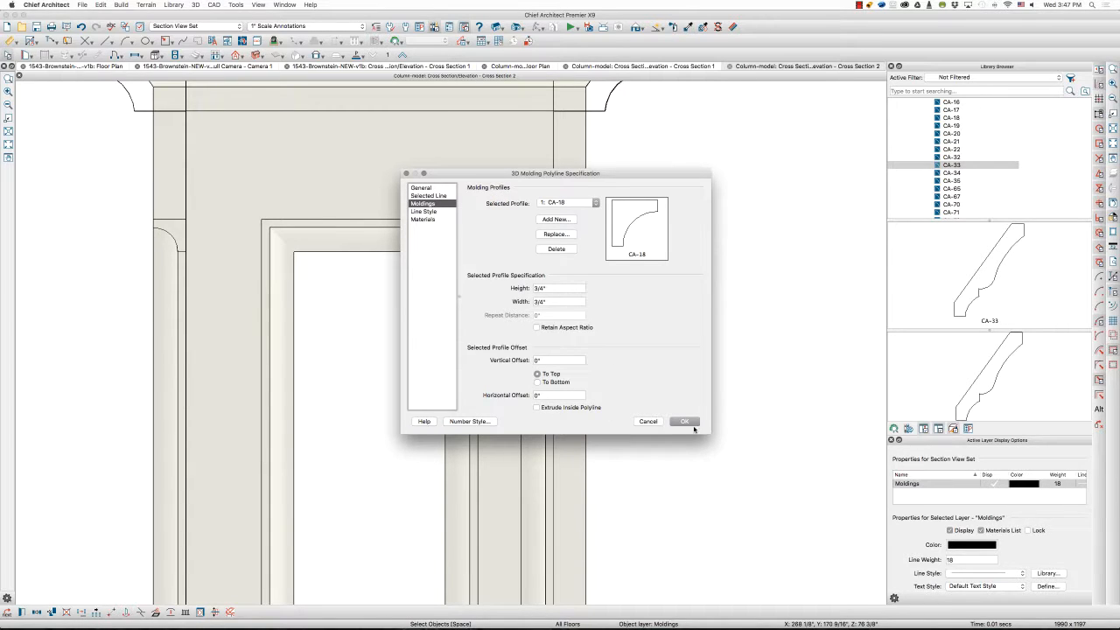
pyautogui.click(684, 421)
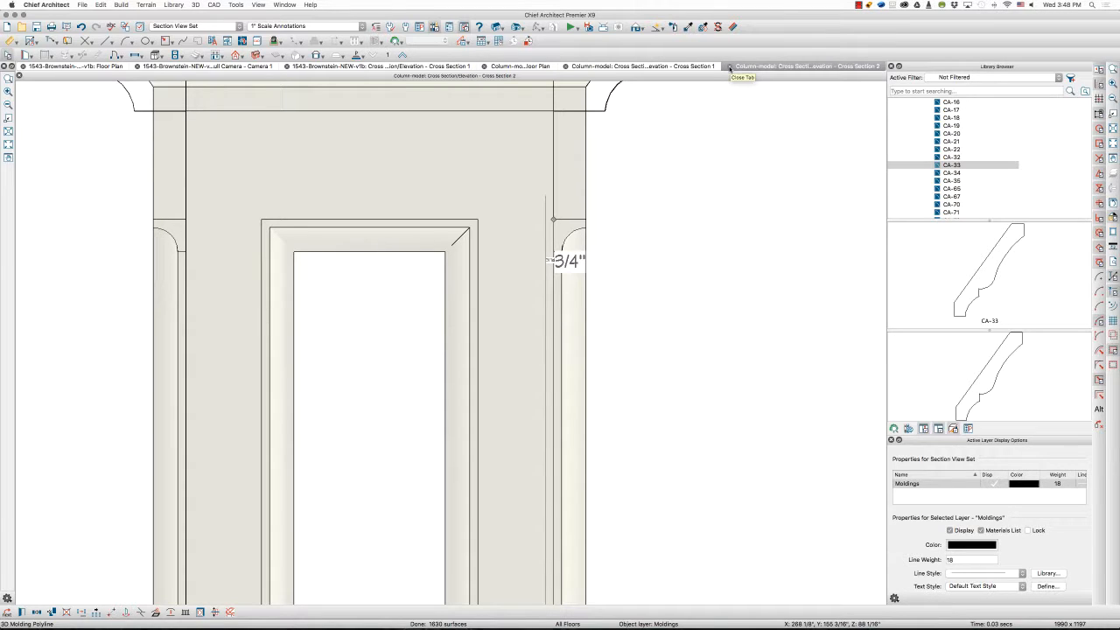
# - Check the column in plan, return to Cross Section 2 and turn off Extrude Inside Polyline for the front face's upper panel molding
pyautogui.click(542, 66)
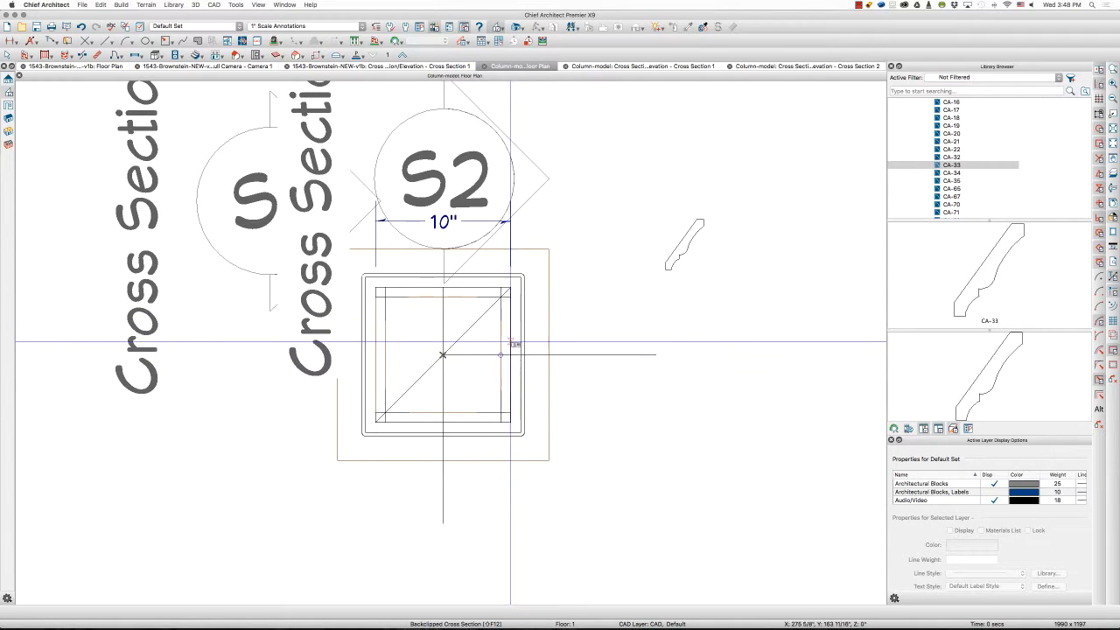
pyautogui.click(783, 67)
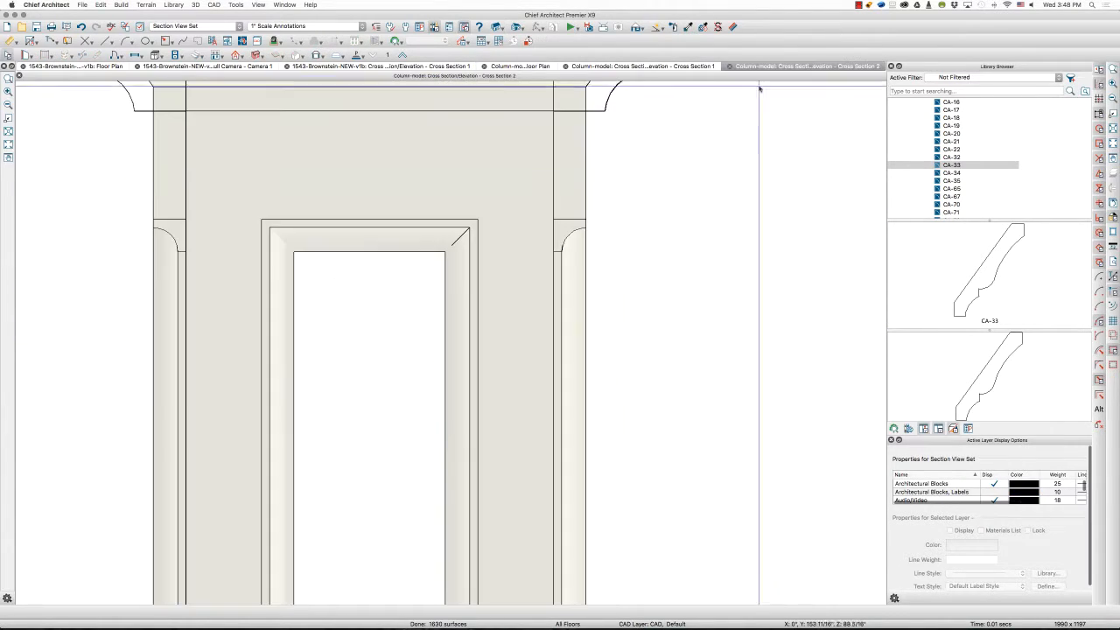
pyautogui.scroll(-2, 445, 204)
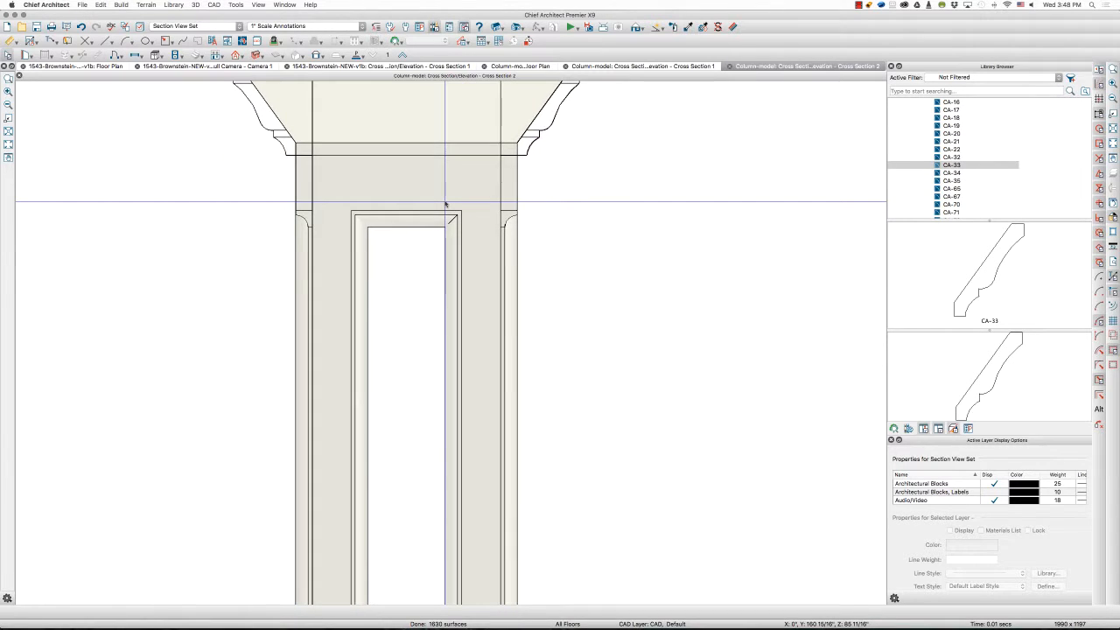
pyautogui.click(445, 220)
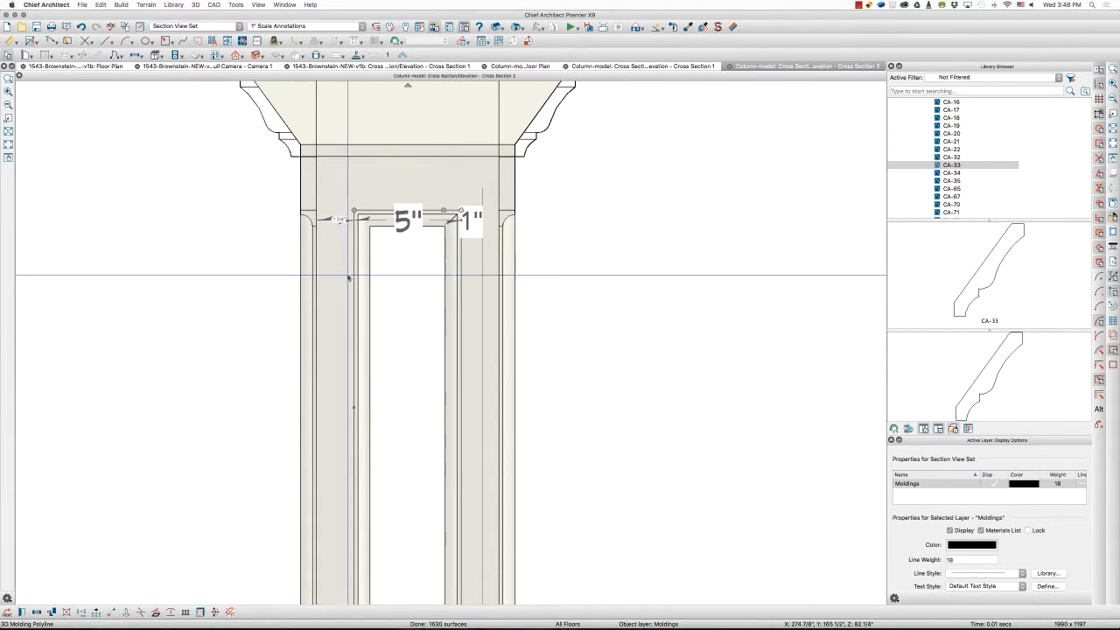
pyautogui.click(23, 613)
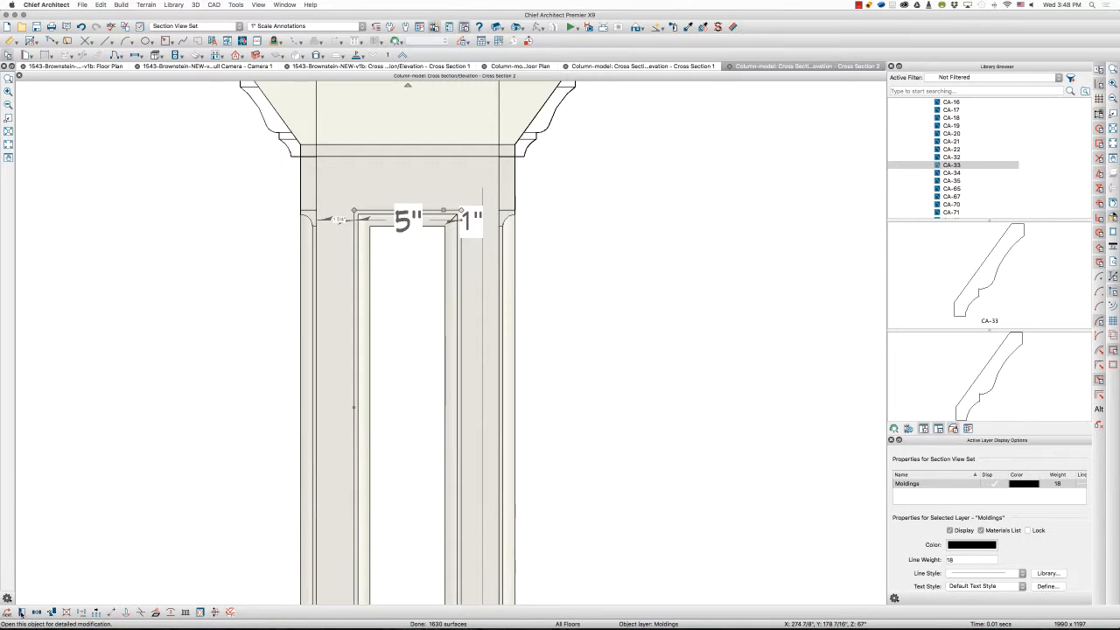
pyautogui.click(423, 203)
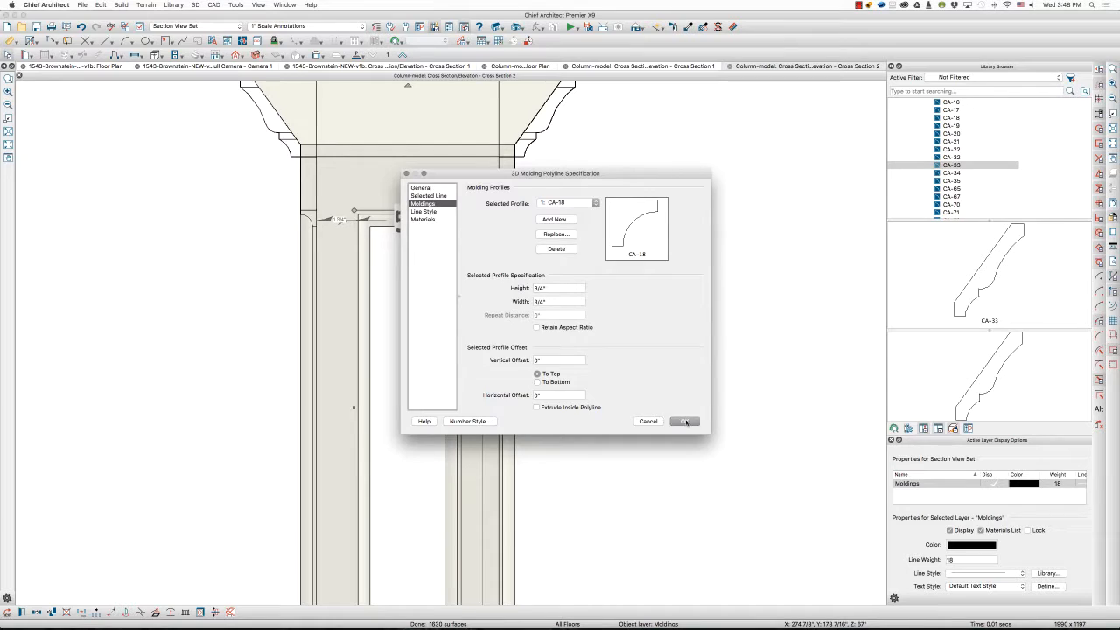
pyautogui.click(685, 422)
# - Turn off Extrude Inside Polyline for the molding of the lower panel on the column's front face
pyautogui.scroll(-5, 565, 219)
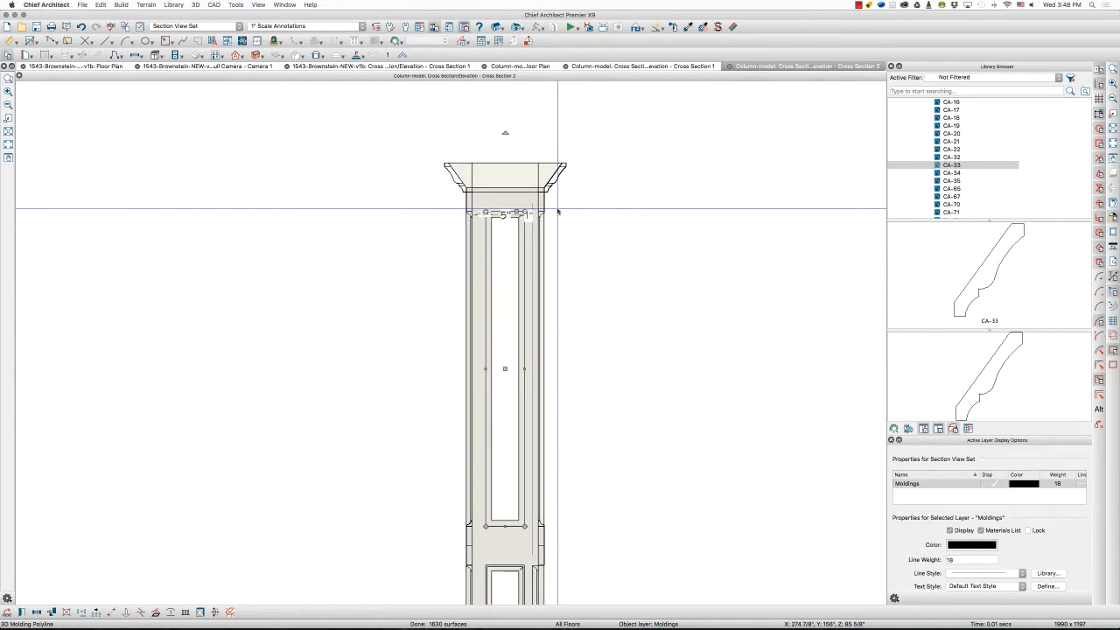
pyautogui.scroll(-2, 558, 210)
pyautogui.scroll(4, 531, 547)
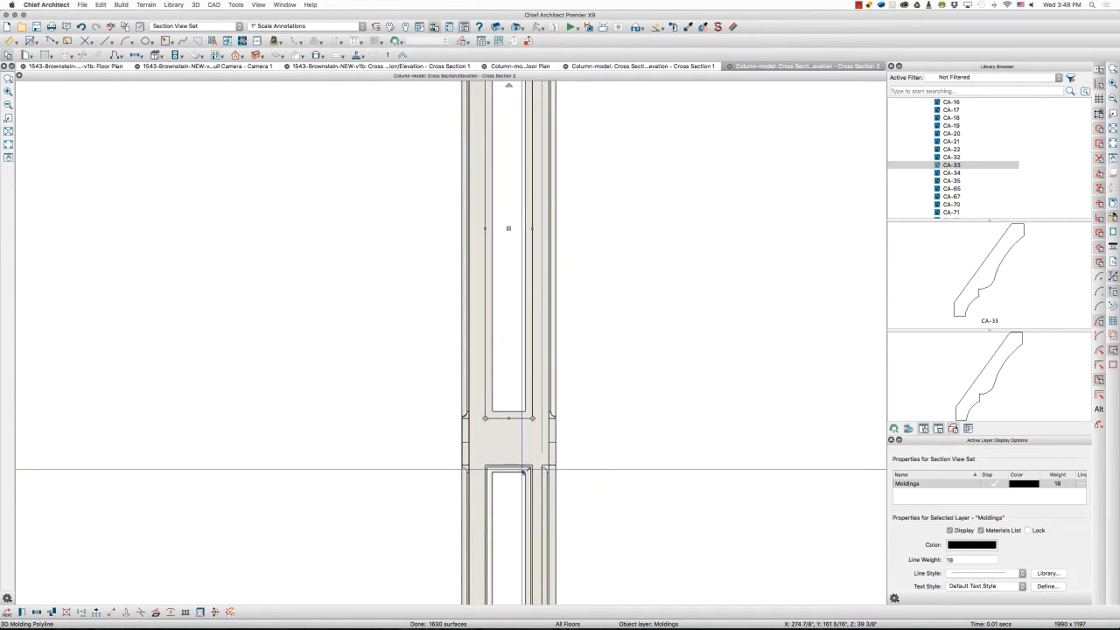
pyautogui.scroll(3, 523, 473)
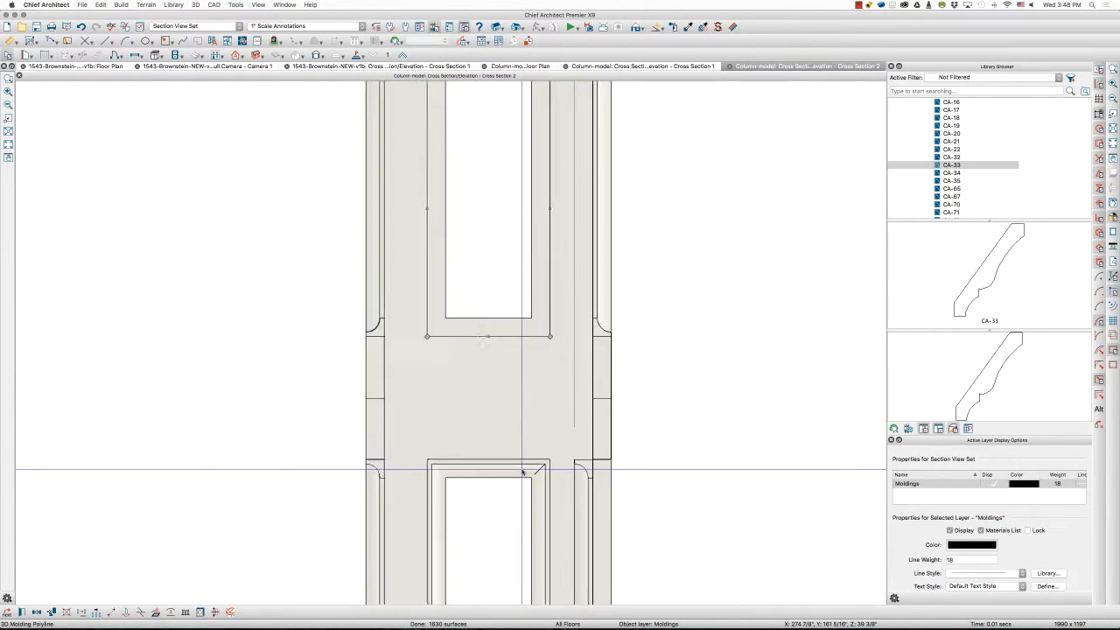
pyautogui.click(37, 608)
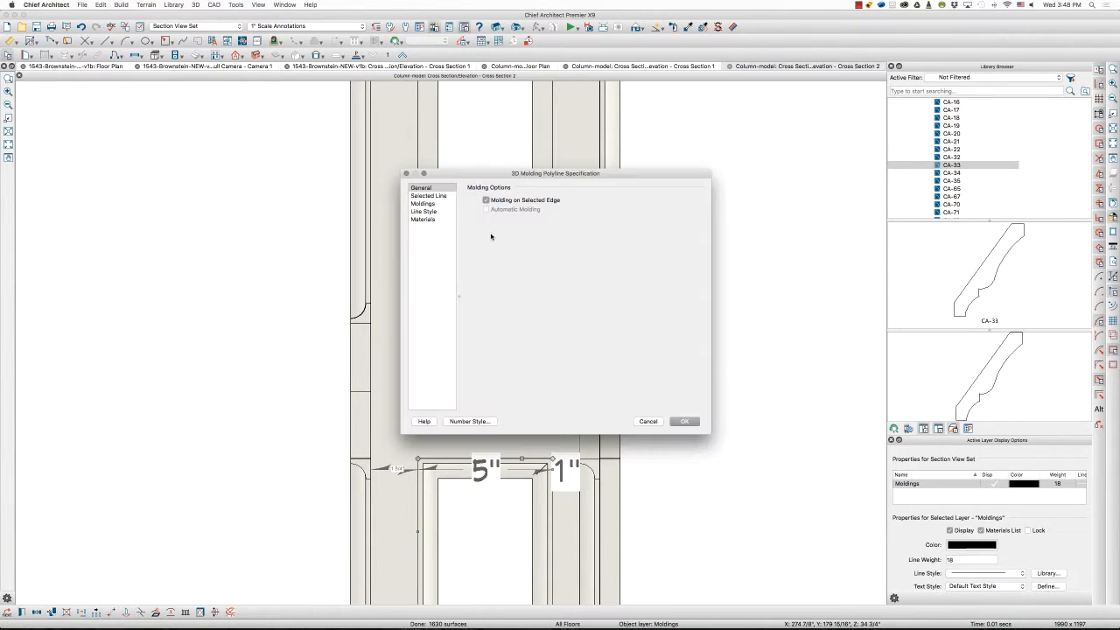
pyautogui.click(429, 203)
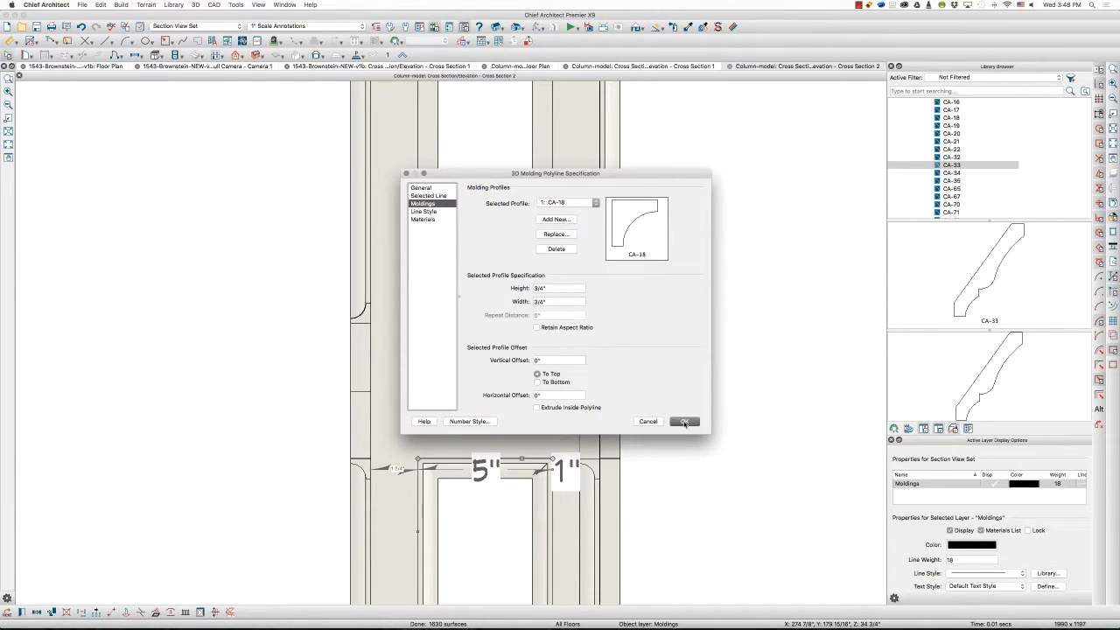
pyautogui.click(684, 422)
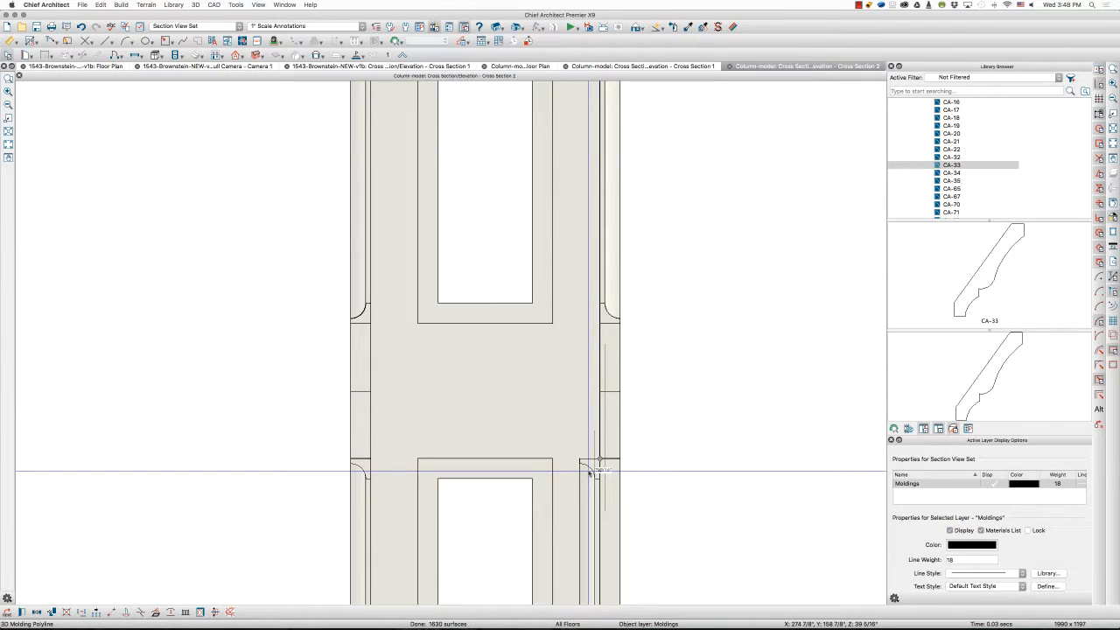
# - Turn off Extrude Inside Polyline for the lower panel molding on the column's right side and close Cross Section 2
pyautogui.click(22, 612)
pyautogui.click(436, 204)
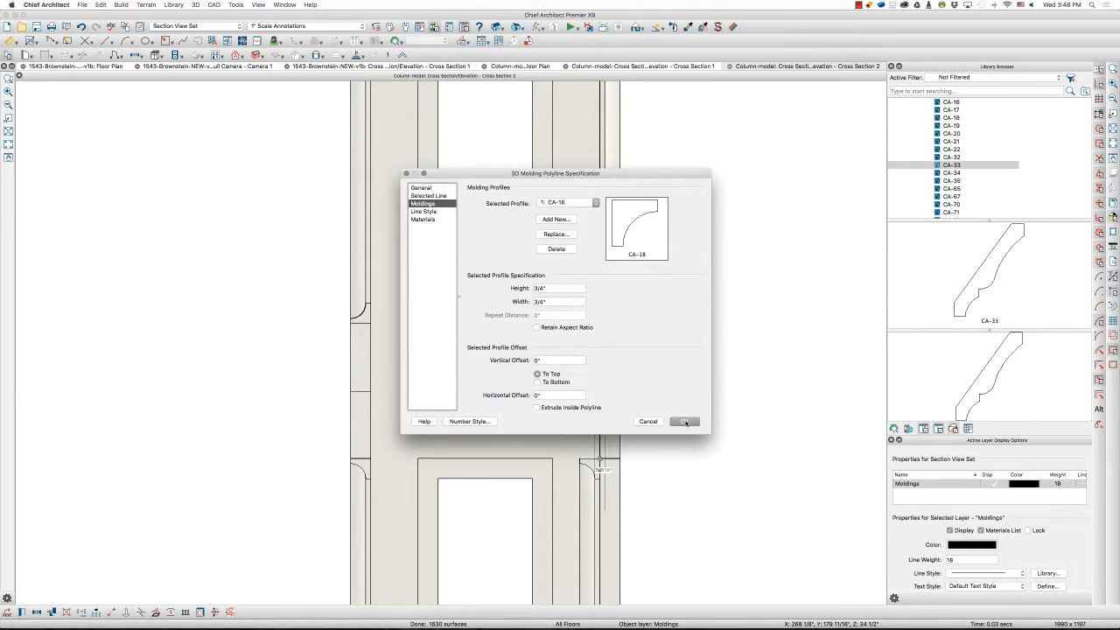
pyautogui.click(686, 422)
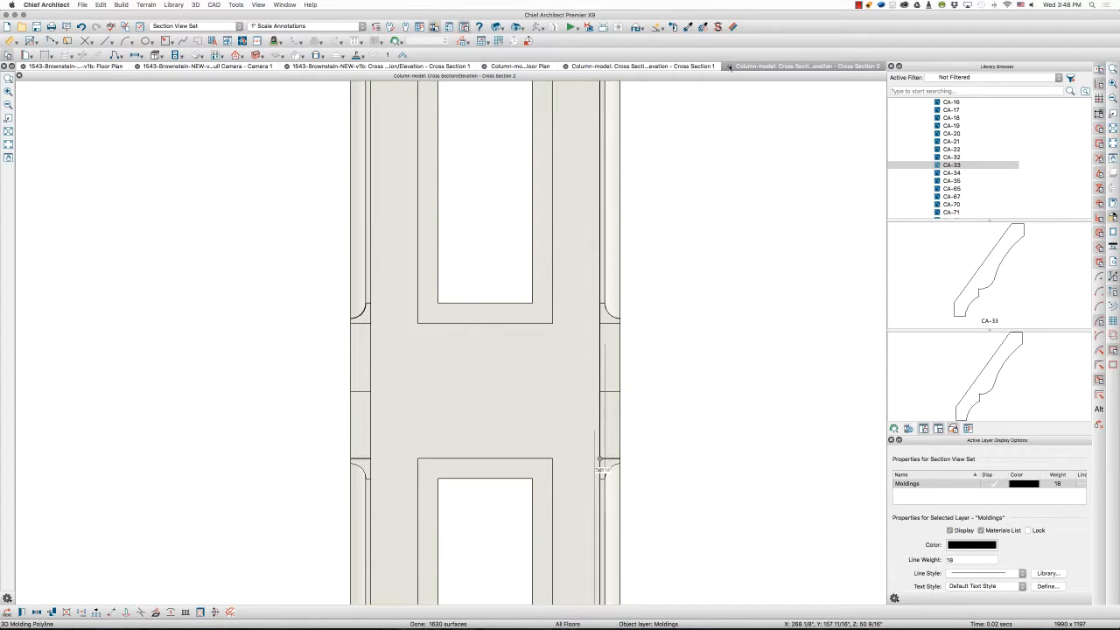
pyautogui.click(729, 66)
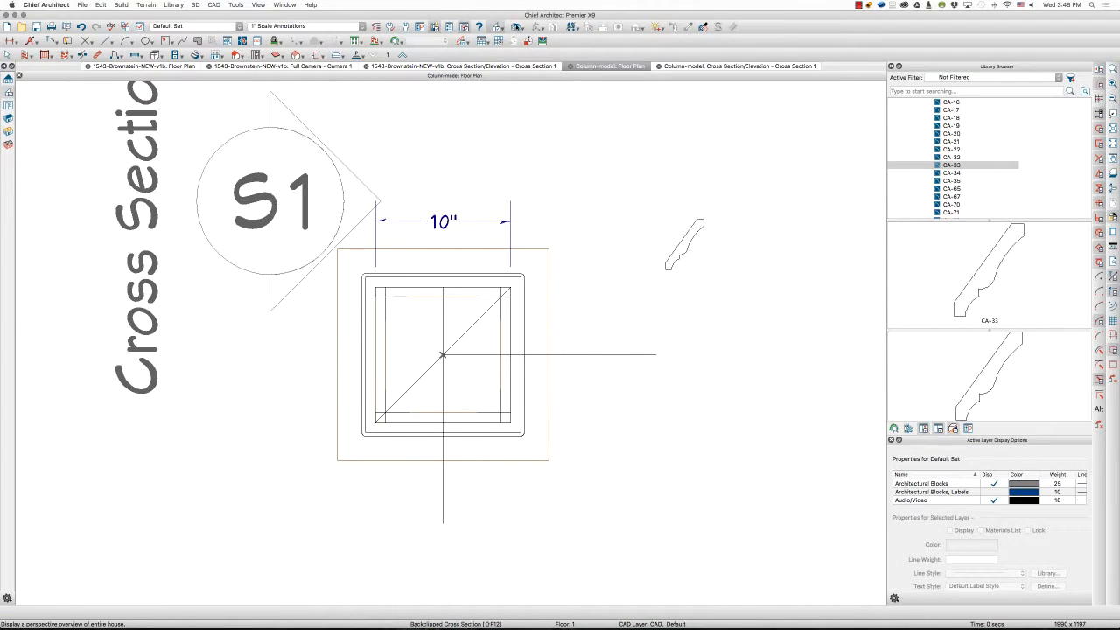
# - Create a perspective full overview, examine the column's panel moldings from several angles, and close the view
pyautogui.click(517, 27)
pyautogui.scroll(2, 451, 205)
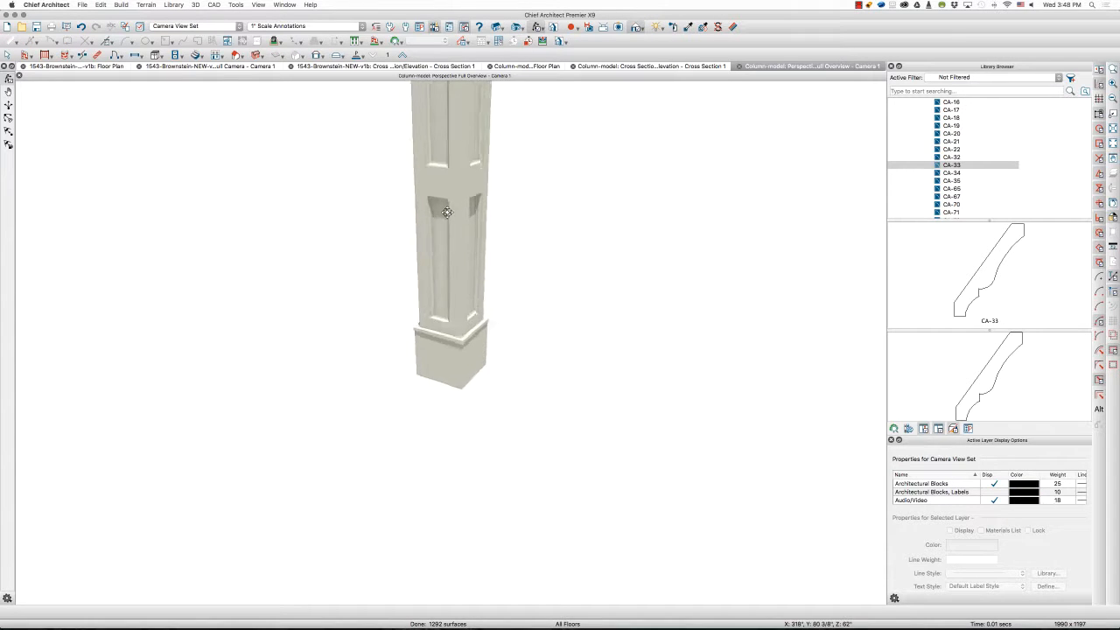
pyautogui.scroll(2, 451, 204)
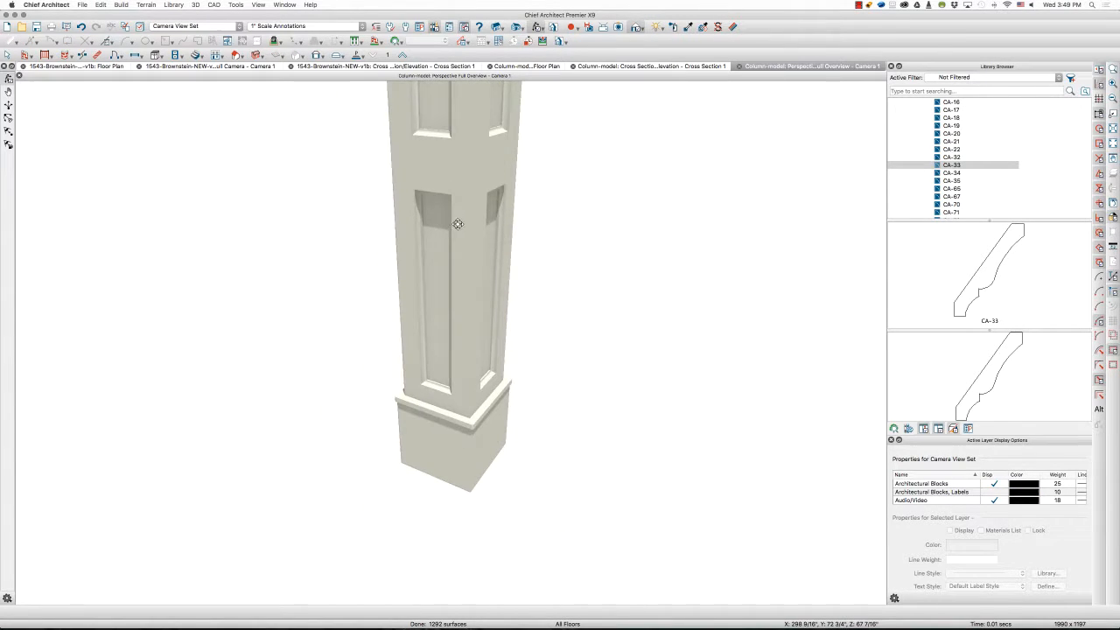
pyautogui.scroll(-4, 477, 339)
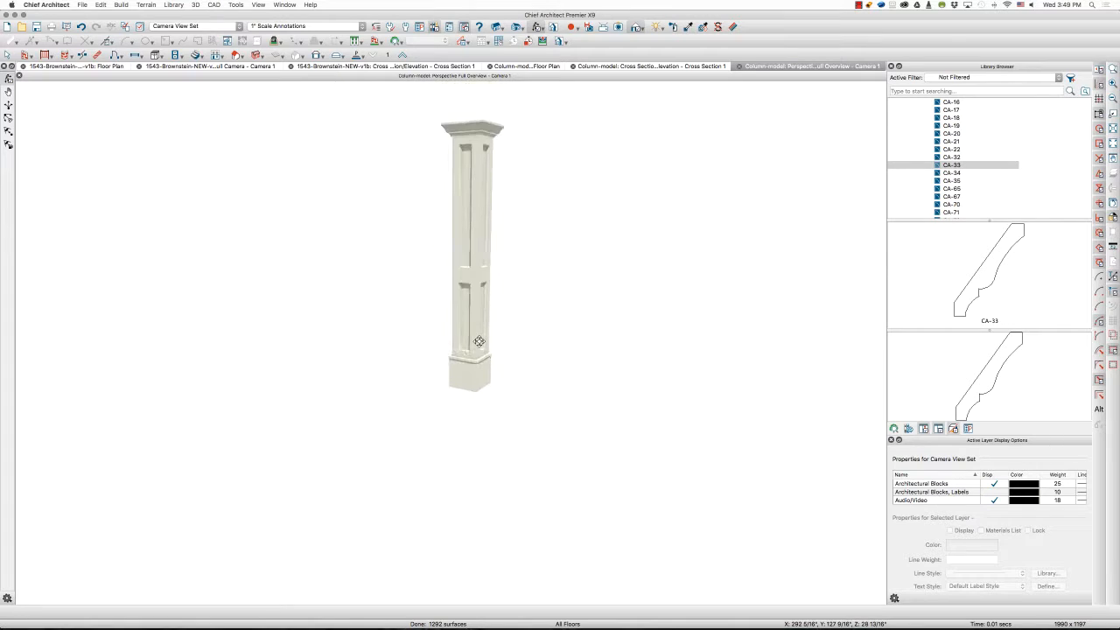
pyautogui.moveTo(479, 342); pyautogui.dragTo(528, 263)
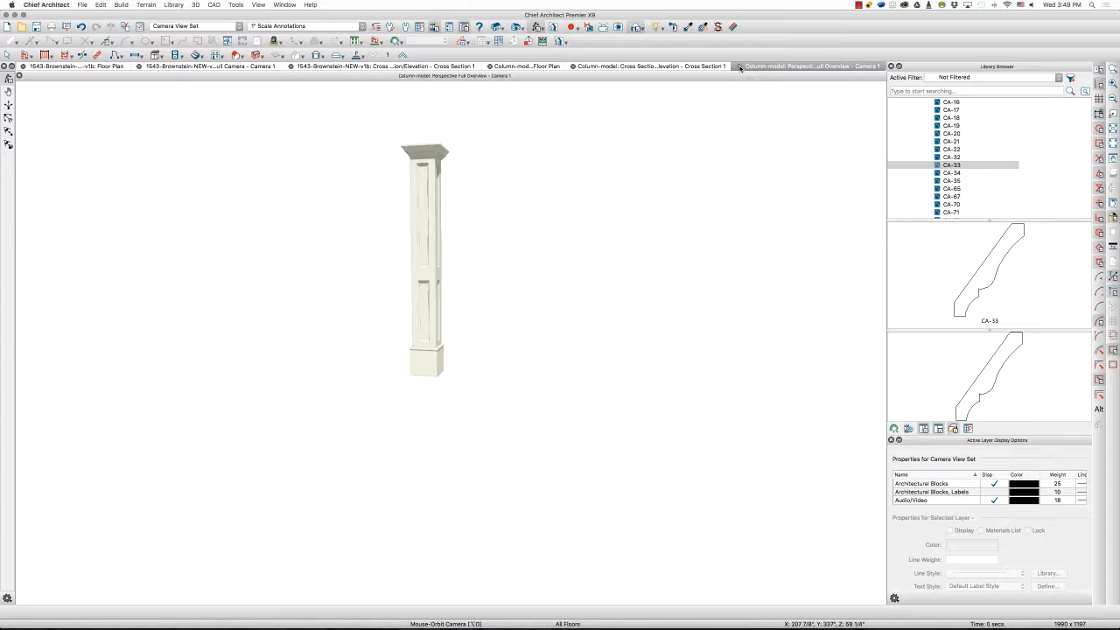
pyautogui.click(740, 67)
# - Close the column's Cross Section 1 view without saving it, returning to the floor plan
pyautogui.scroll(3, 603, 330)
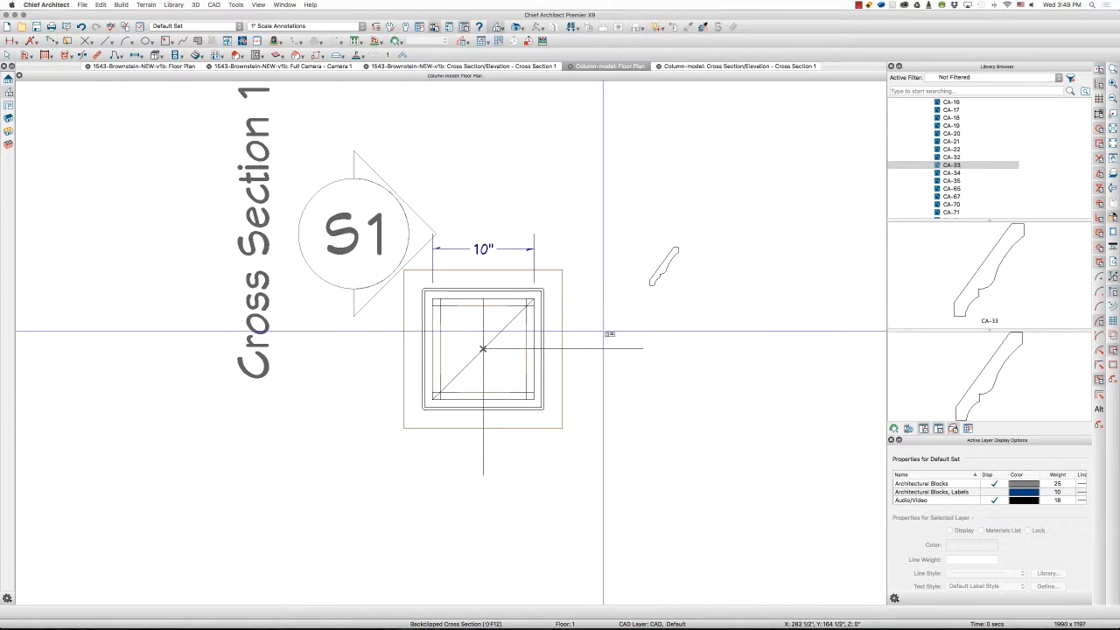
pyautogui.scroll(-2, 407, 344)
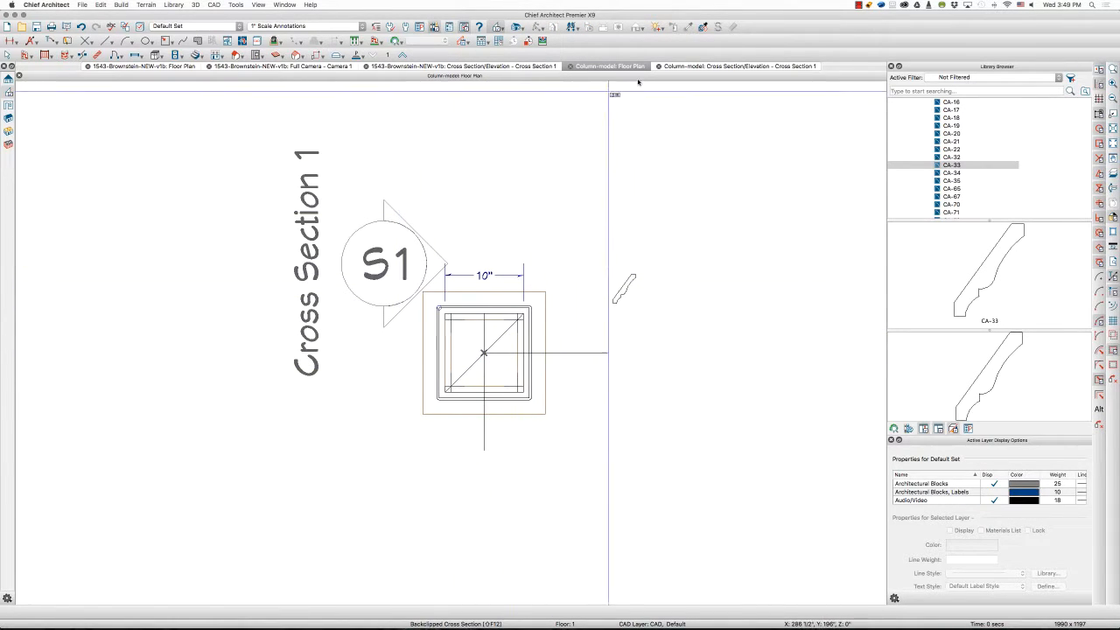
pyautogui.click(703, 66)
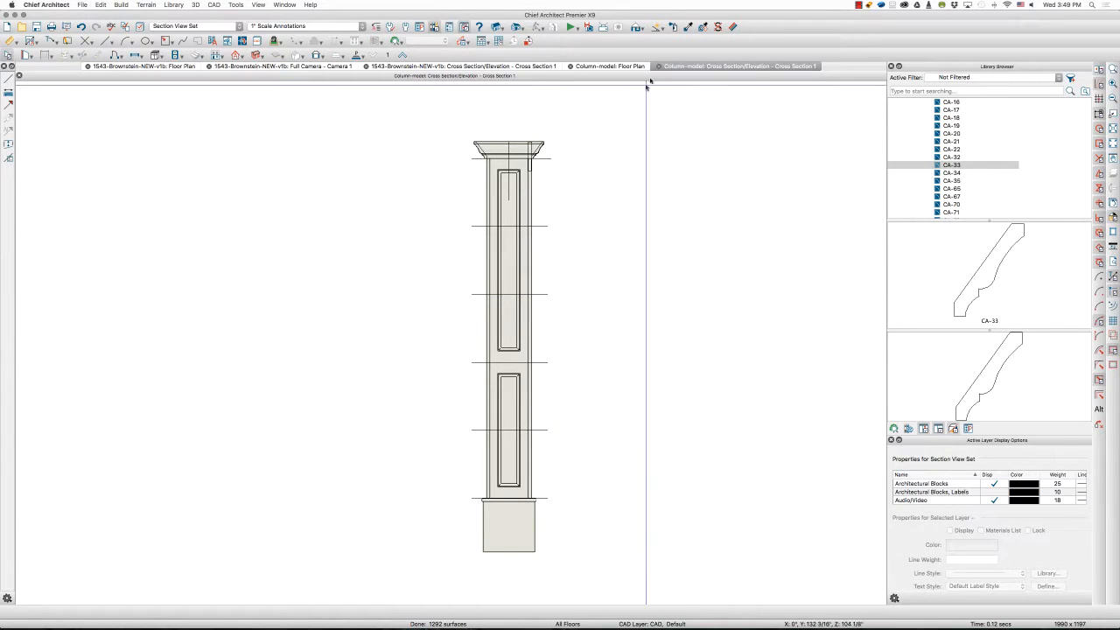
pyautogui.click(660, 67)
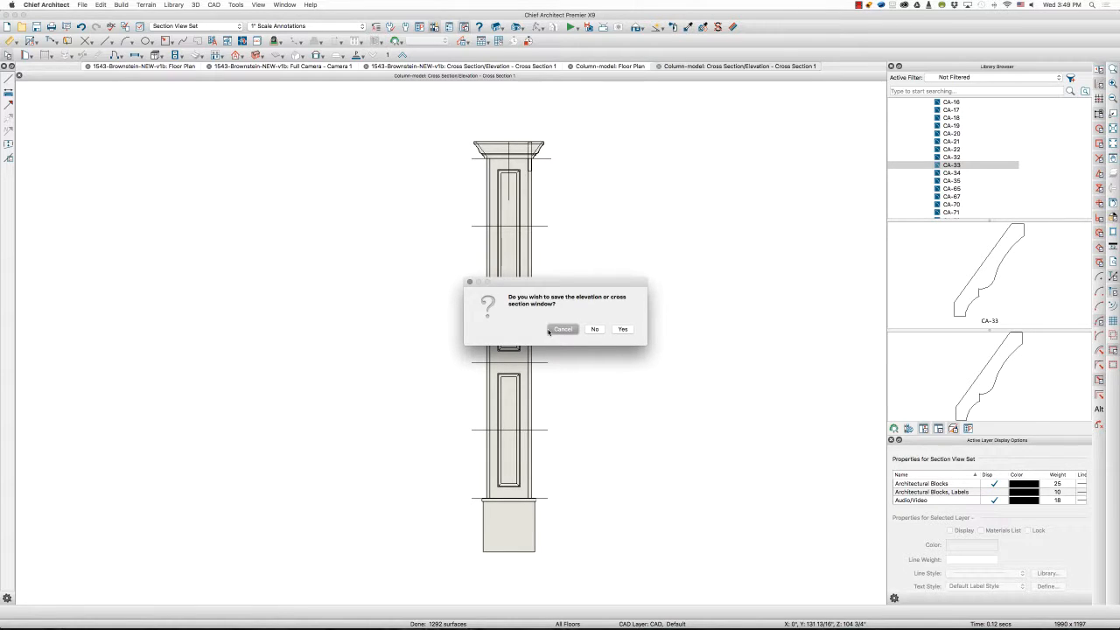
pyautogui.click(622, 330)
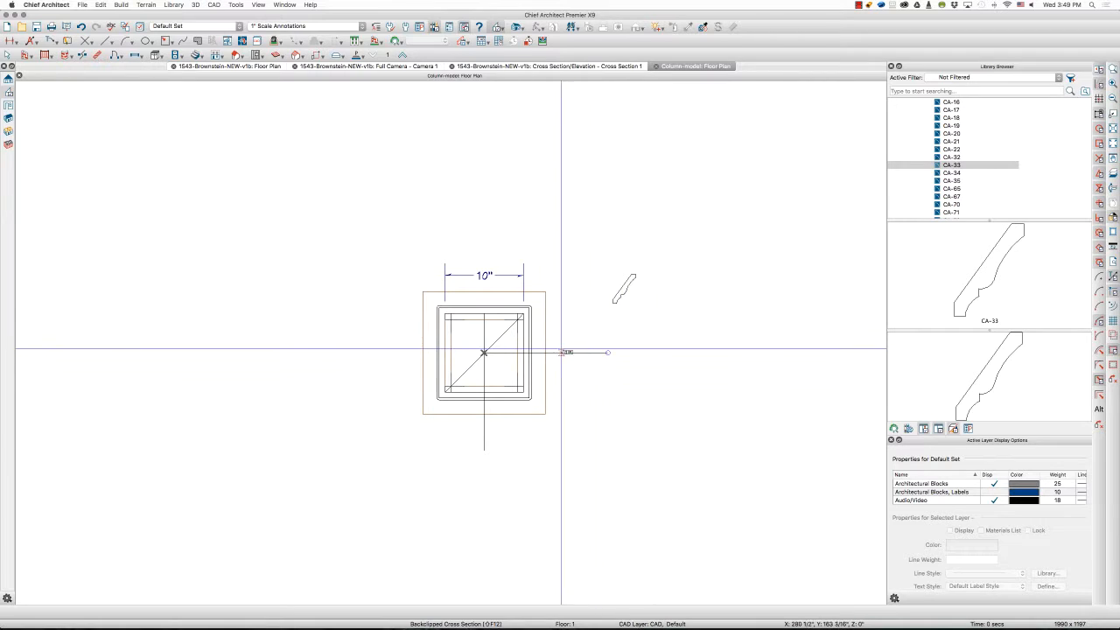
pyautogui.scroll(-1, 561, 350)
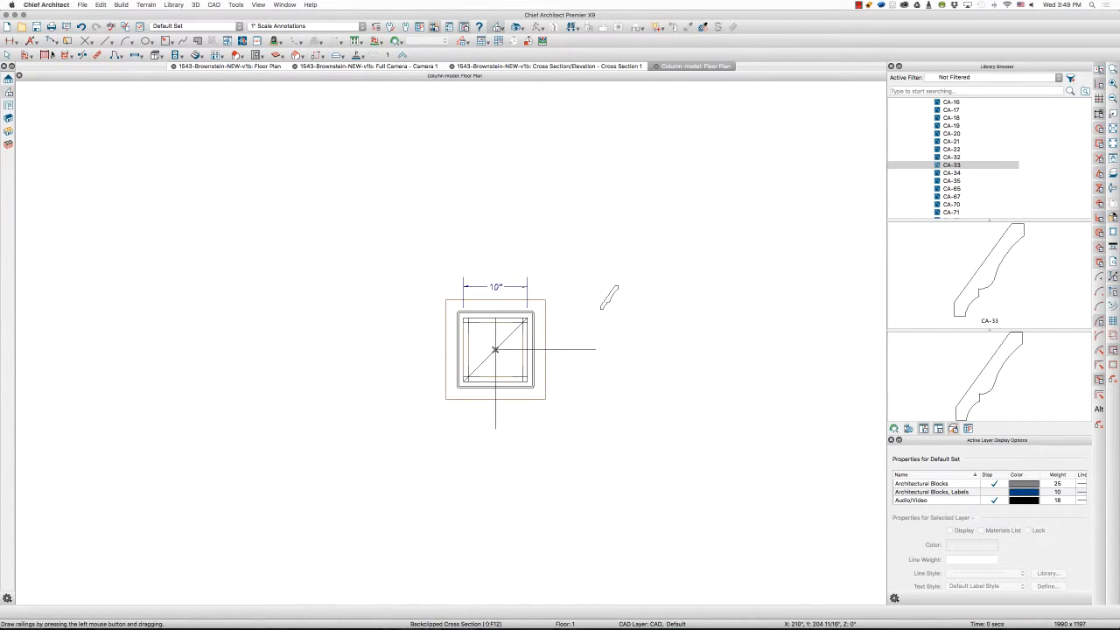
# - Move the crown molding profile farther up and away from the column in the floor plan
pyautogui.click(12, 40)
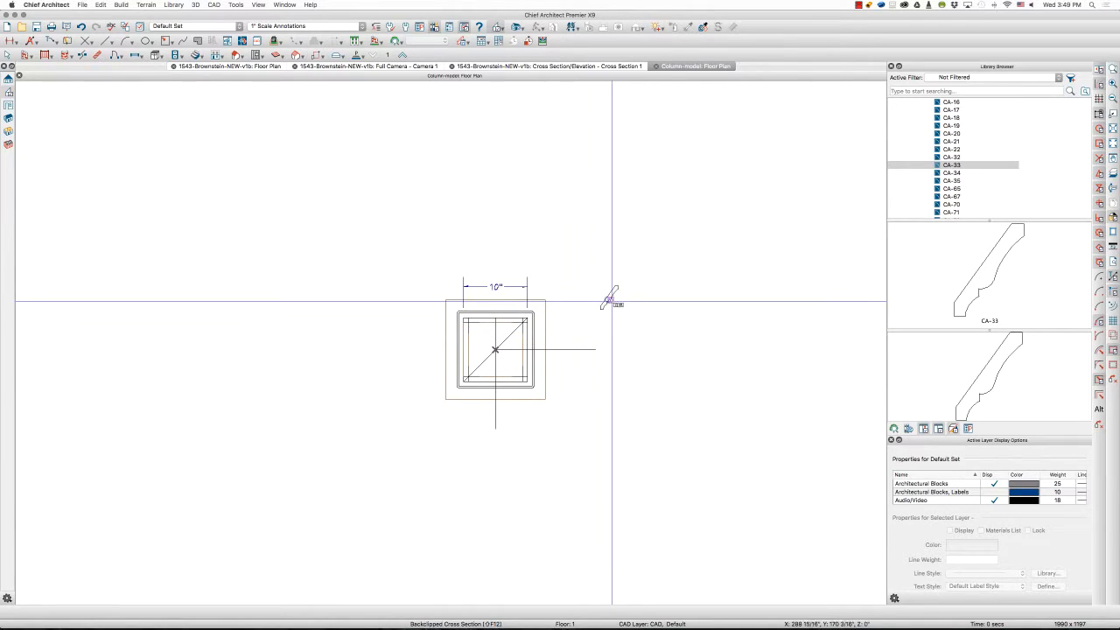
pyautogui.click(609, 299)
pyautogui.moveTo(610, 298); pyautogui.dragTo(640, 295)
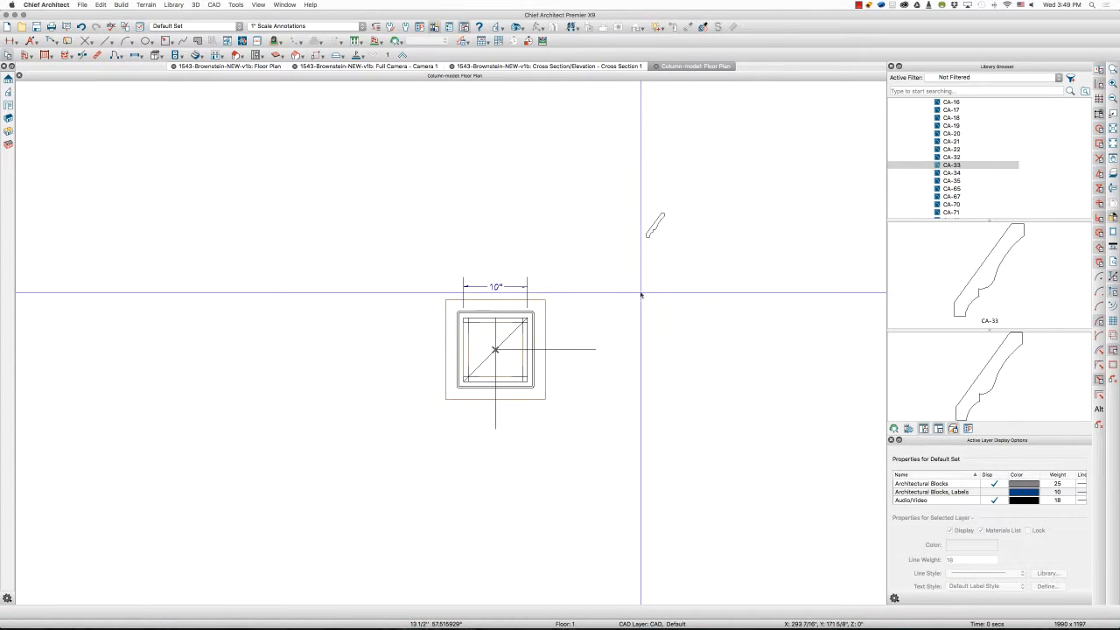
pyautogui.scroll(2, 603, 342)
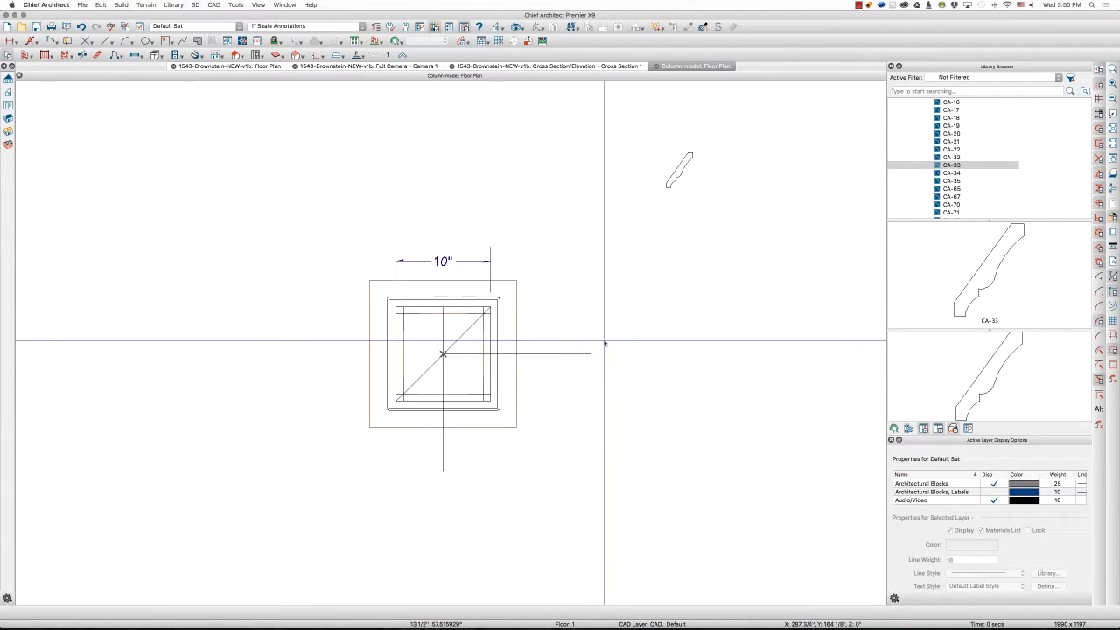
pyautogui.scroll(-1, 393, 348)
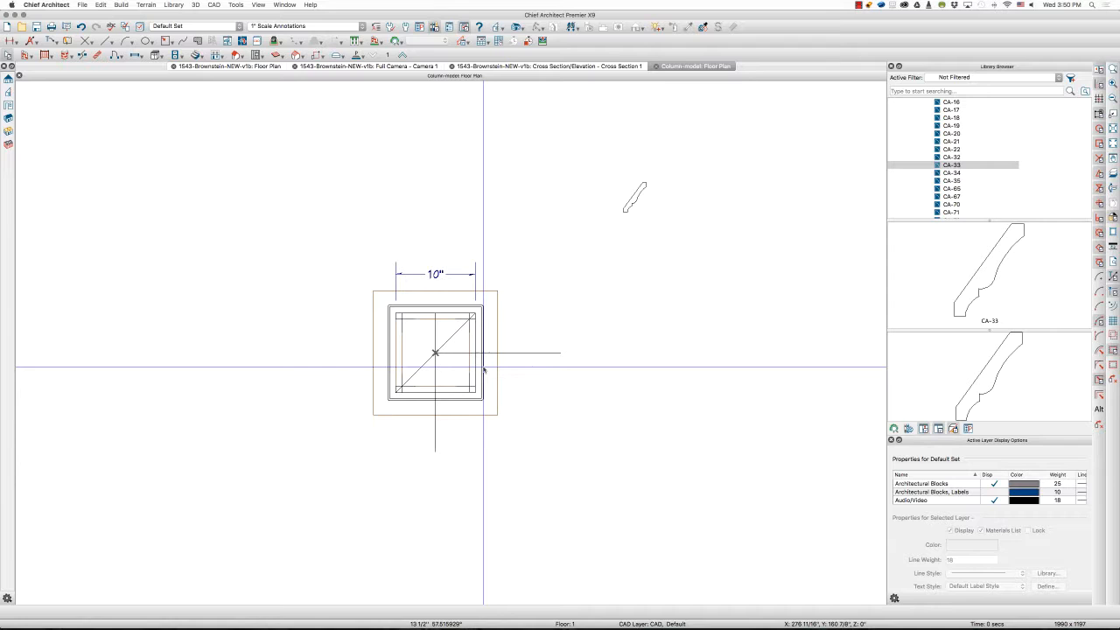
pyautogui.scroll(1, 484, 371)
pyautogui.scroll(1, 484, 371)
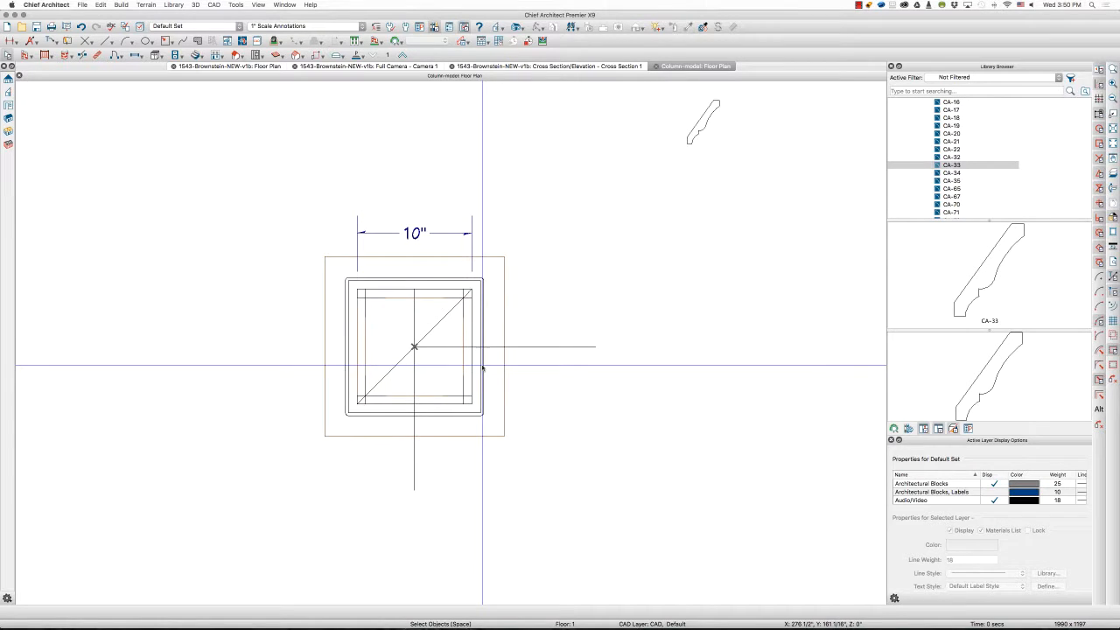
# - Create a backclipped cross section looking at the column and frame its crown
pyautogui.press('w')
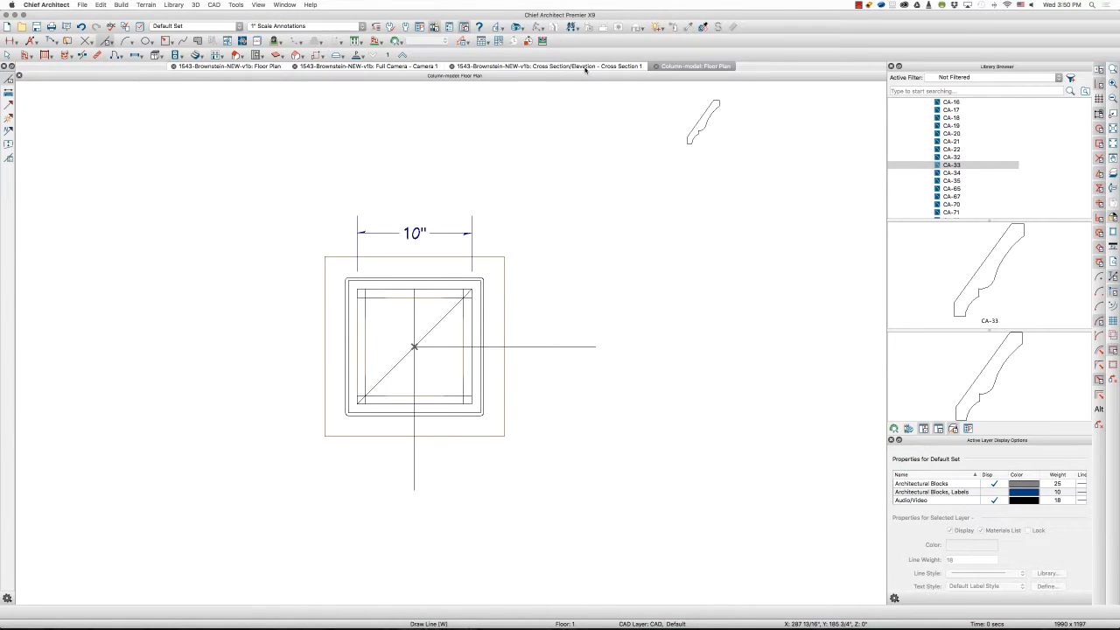
pyautogui.scroll(-1, 534, 168)
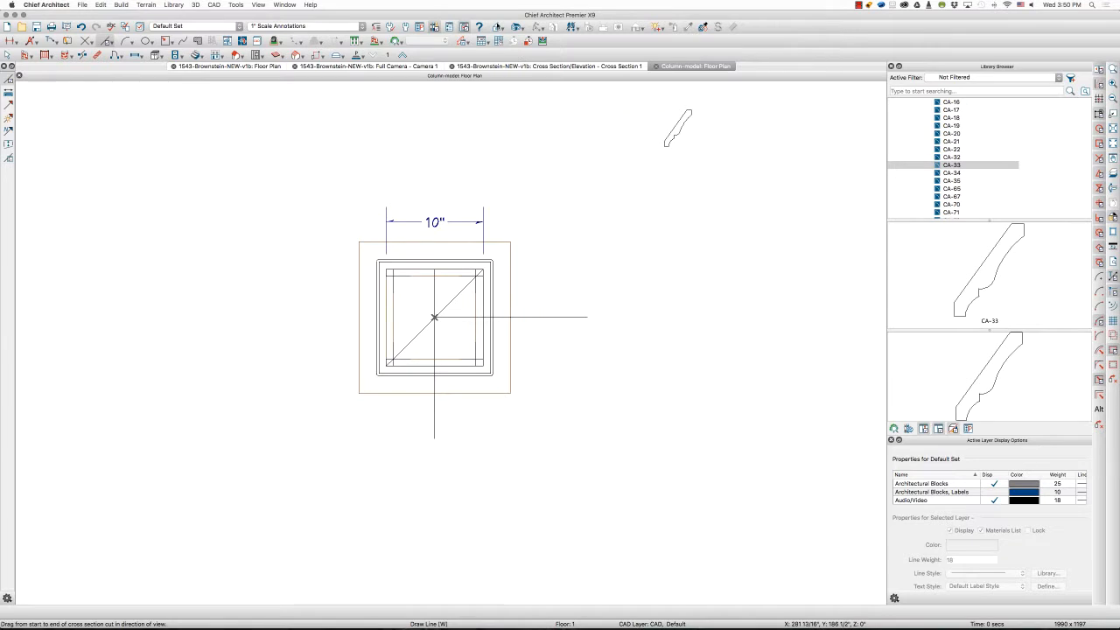
pyautogui.moveTo(429, 180); pyautogui.dragTo(589, 182)
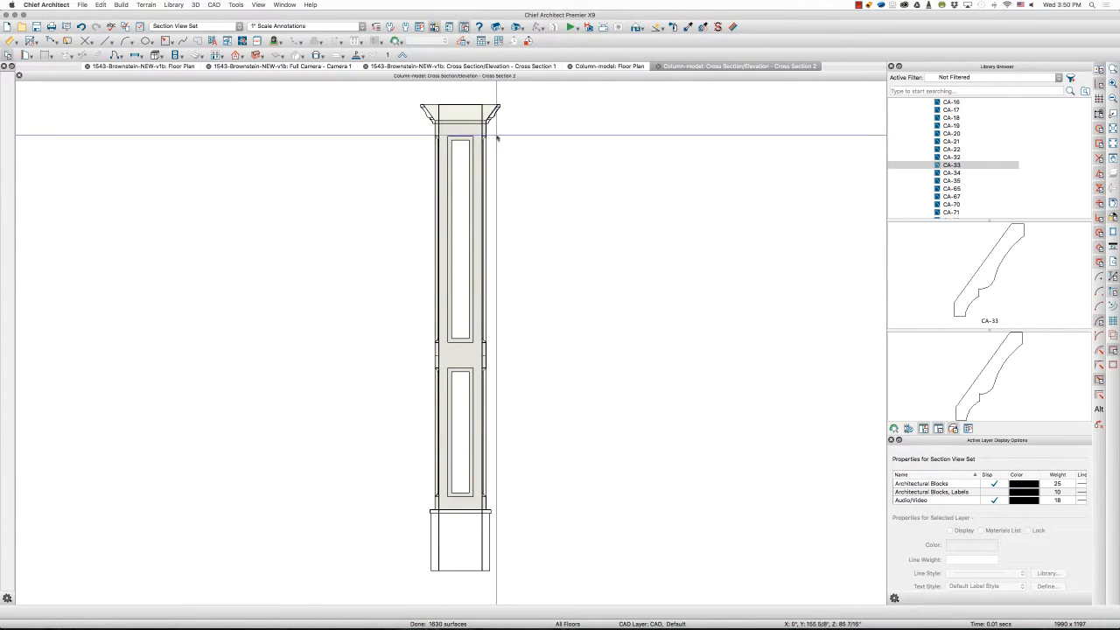
pyautogui.scroll(3, 465, 95)
# - Measure the crown's overall width with CAD lines between its outer edges, and close the cross section without saving it
pyautogui.press('l')
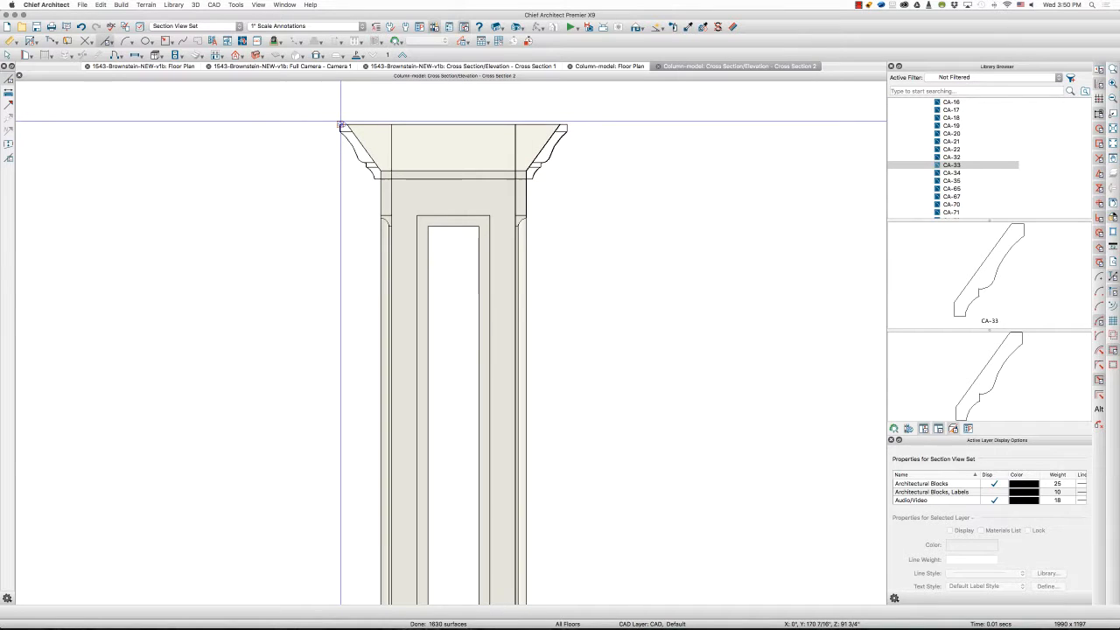
pyautogui.moveTo(341, 123)
pyautogui.mouseDown()
pyautogui.moveTo(566, 124)
pyautogui.moveTo(568, 96)
pyautogui.mouseUp()
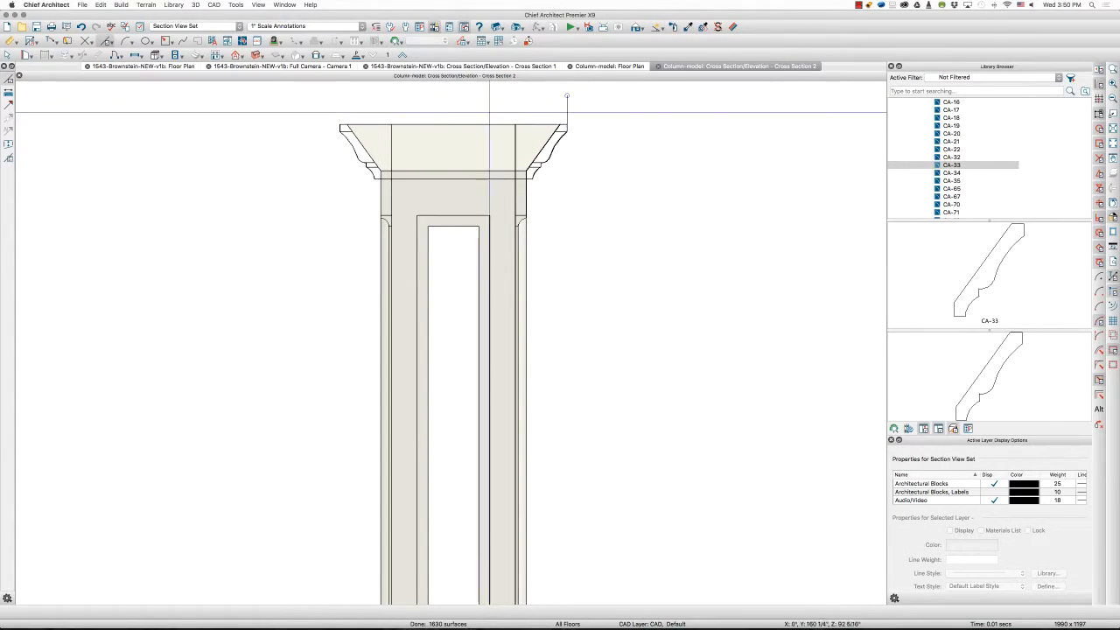
pyautogui.moveTo(343, 125)
pyautogui.mouseDown()
pyautogui.moveTo(342, 95)
pyautogui.moveTo(566, 104)
pyautogui.mouseUp()
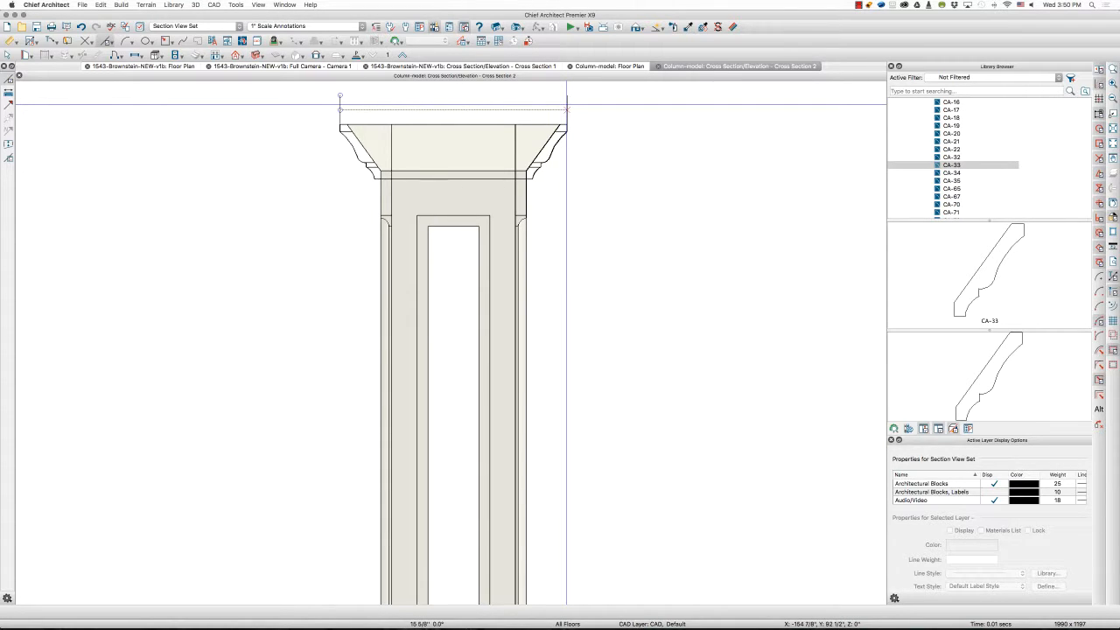
pyautogui.scroll(-6, 525, 125)
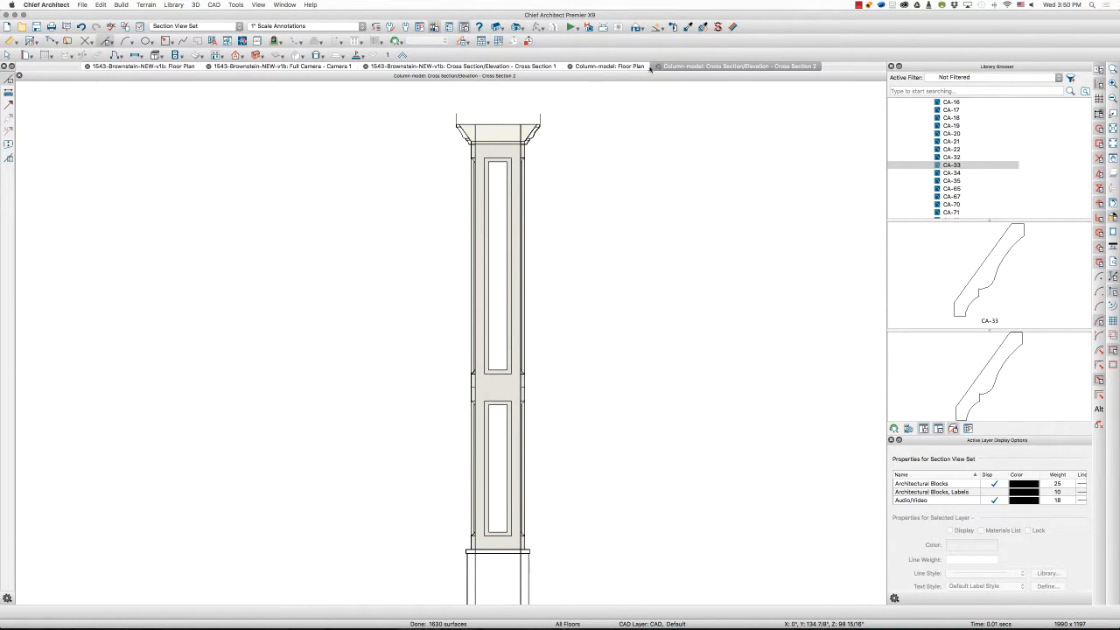
pyautogui.click(657, 66)
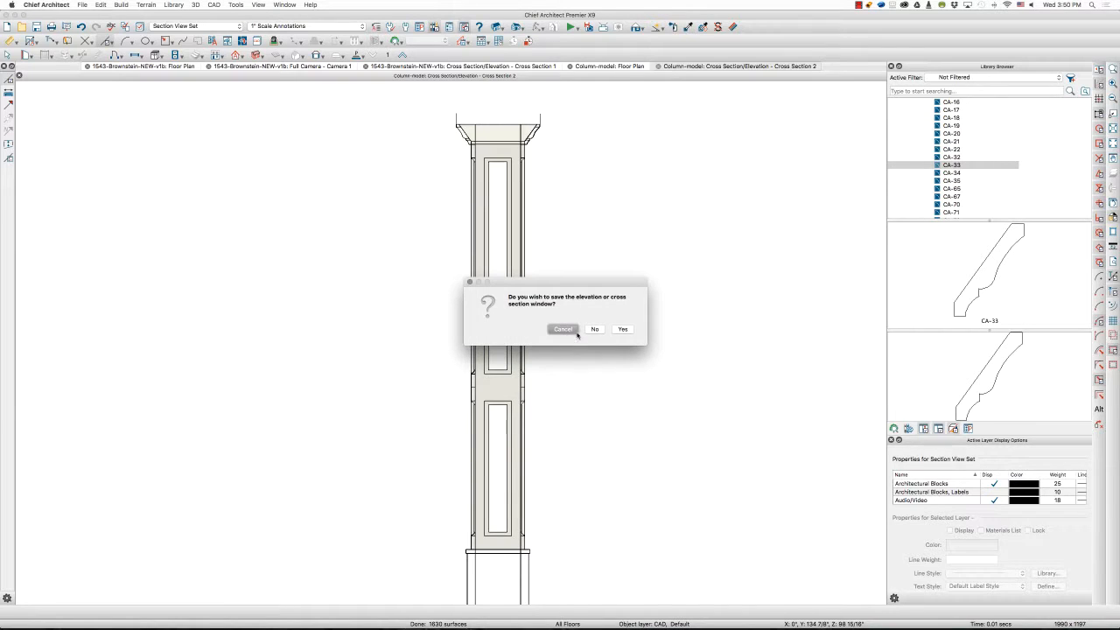
pyautogui.click(594, 330)
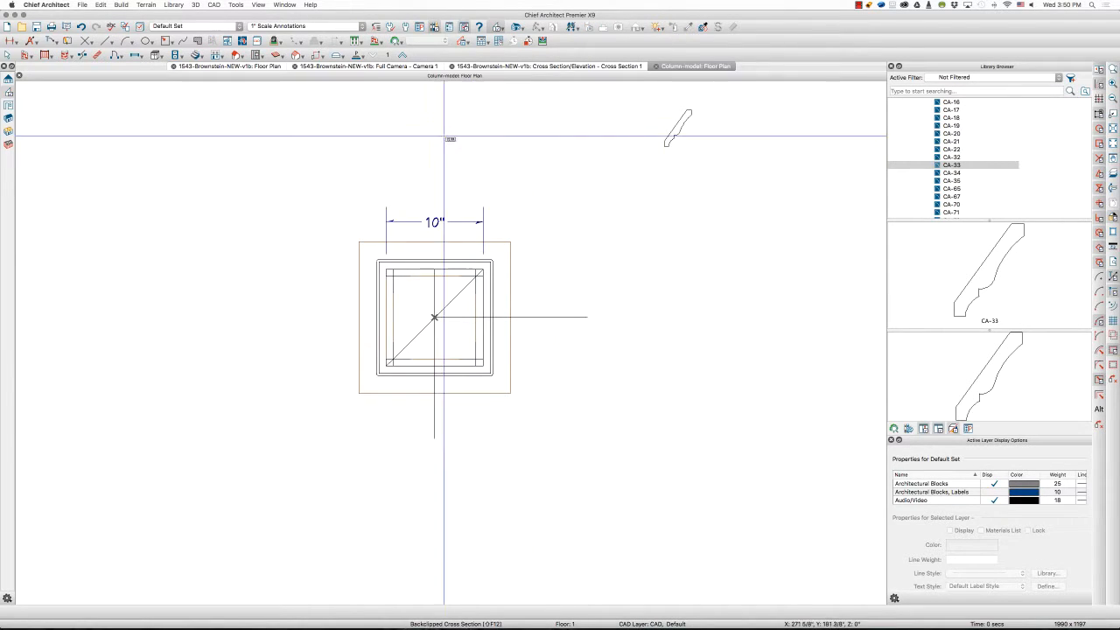
# - Draw a rectangular polyline 15 5/8" by 15 5/8" beside the column in the floor plan
pyautogui.click(163, 42)
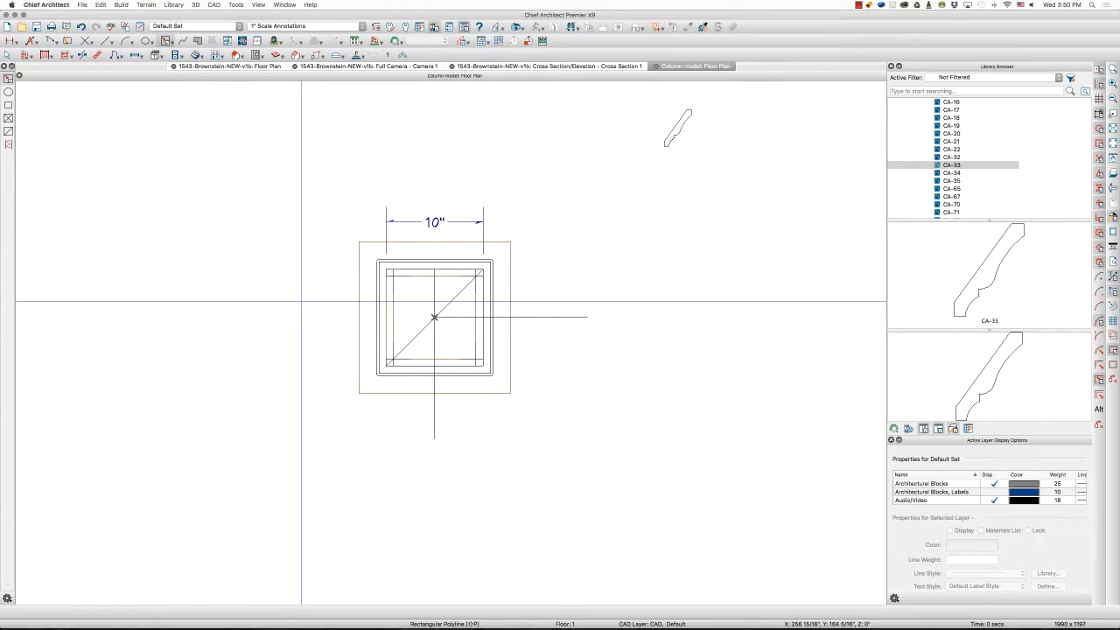
pyautogui.moveTo(260, 430); pyautogui.dragTo(333, 368)
pyautogui.press('Tab')
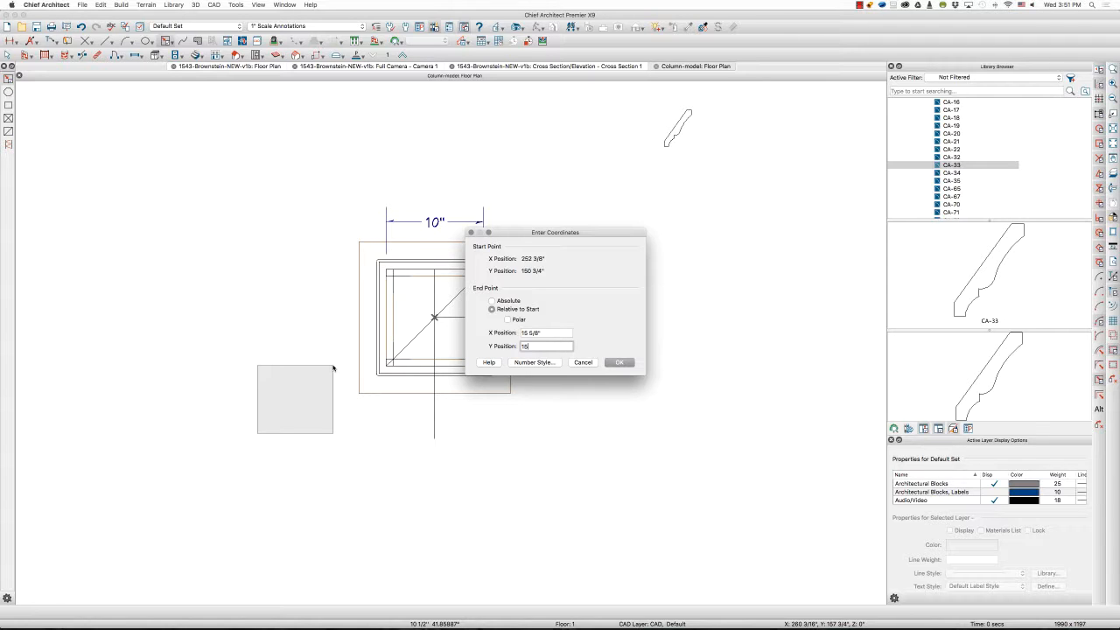
pyautogui.press('Return')
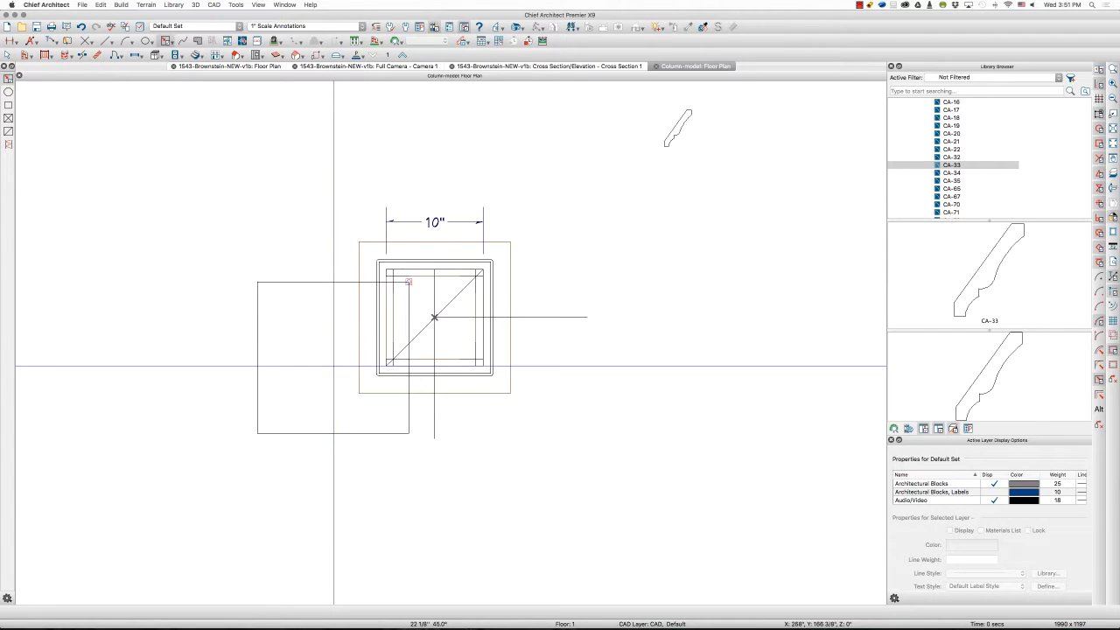
# - Center the 15 5/8" square on the column in both directions and move it about 22 1/4" straight left
pyautogui.click(327, 282)
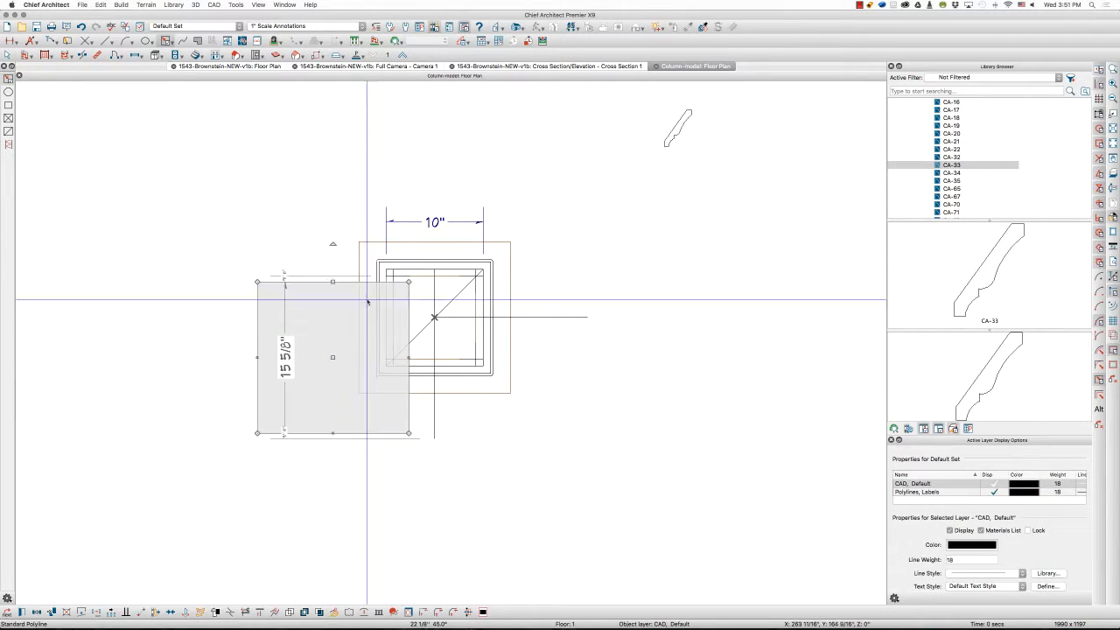
pyautogui.click(537, 321)
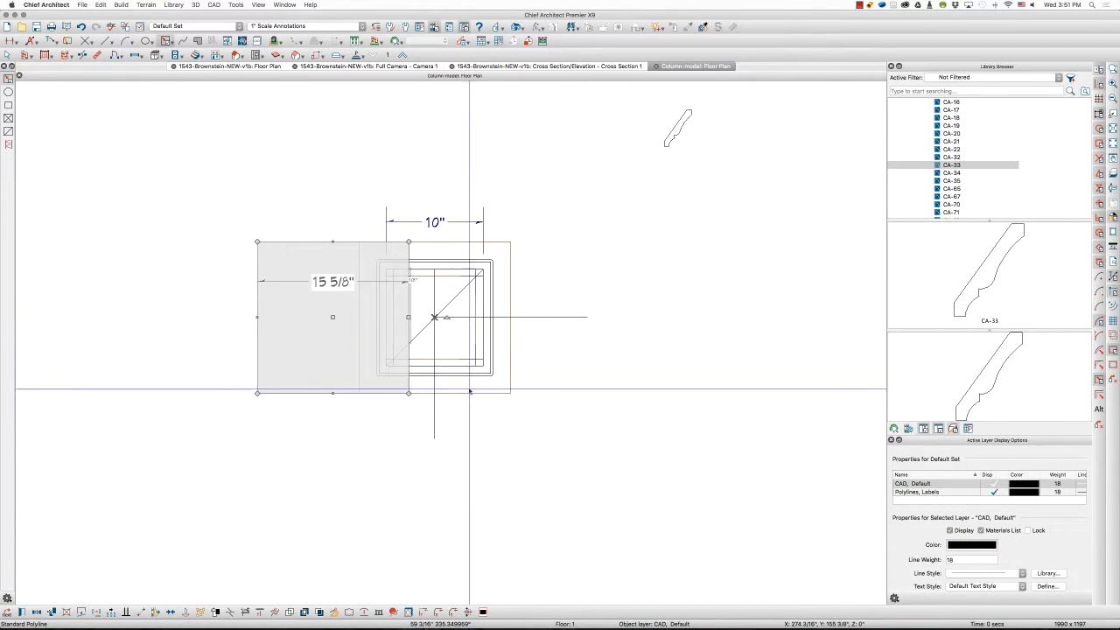
pyautogui.click(435, 423)
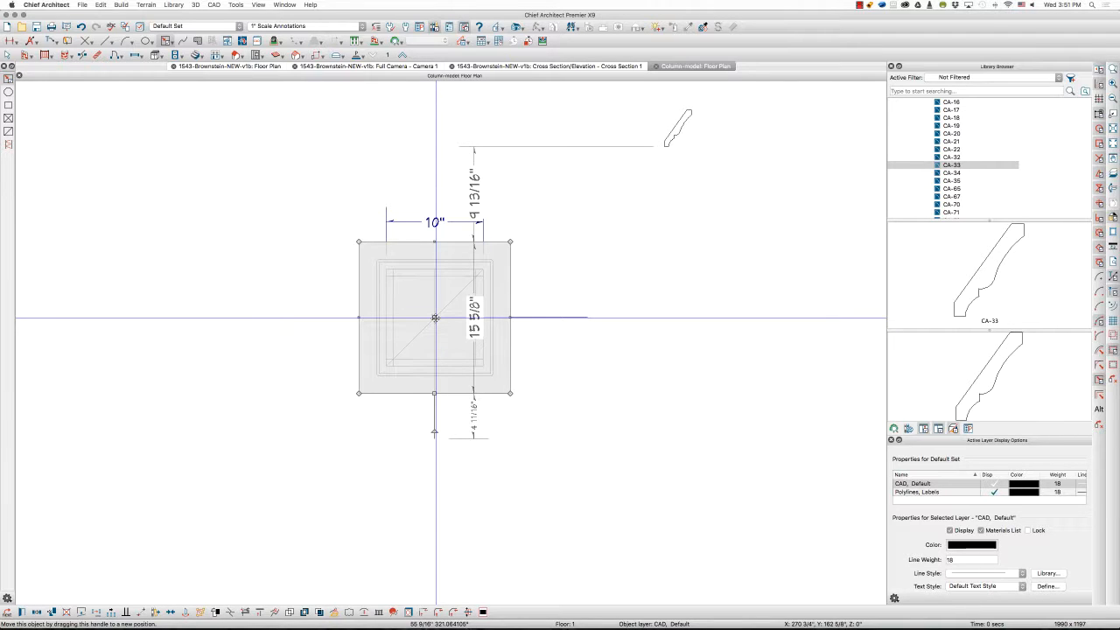
pyautogui.moveTo(435, 318); pyautogui.dragTo(219, 318)
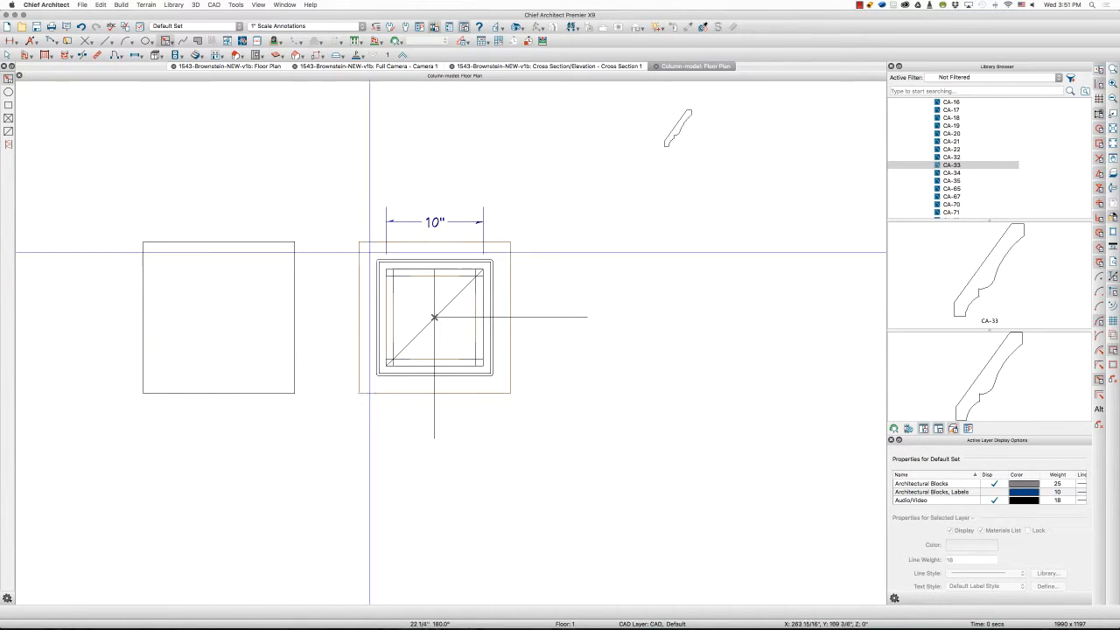
# - Trace the column's base outline with an 11 1/2" square polyline and center it inside the 15 5/8" square
pyautogui.scroll(2, 372, 229)
pyautogui.moveTo(376, 261); pyautogui.dragTo(544, 429)
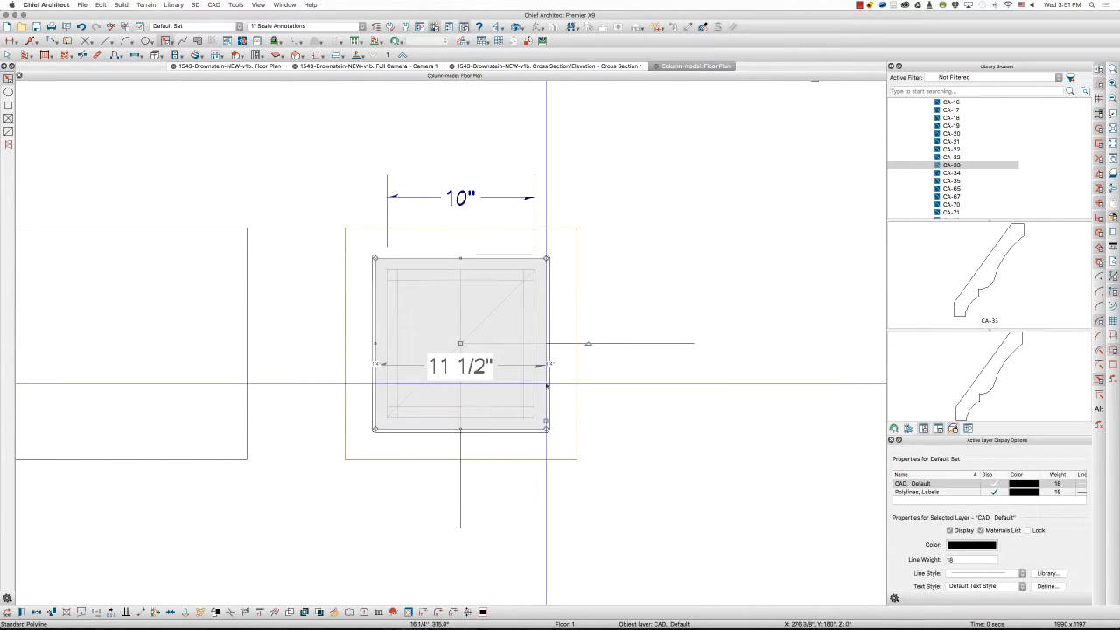
pyautogui.scroll(-1, 700, 313)
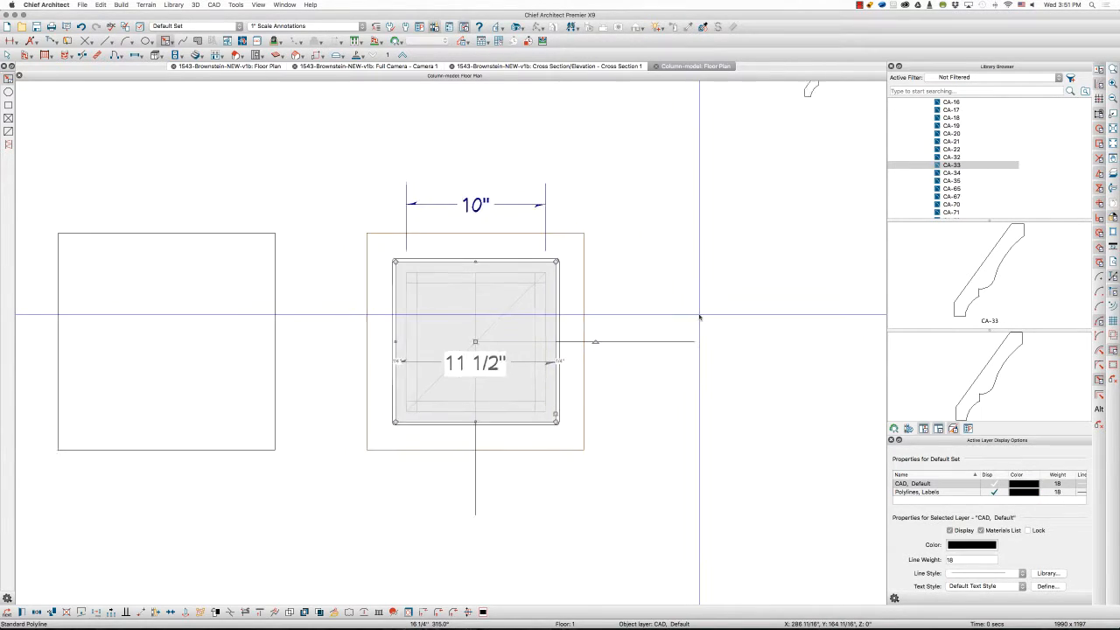
pyautogui.click(205, 440)
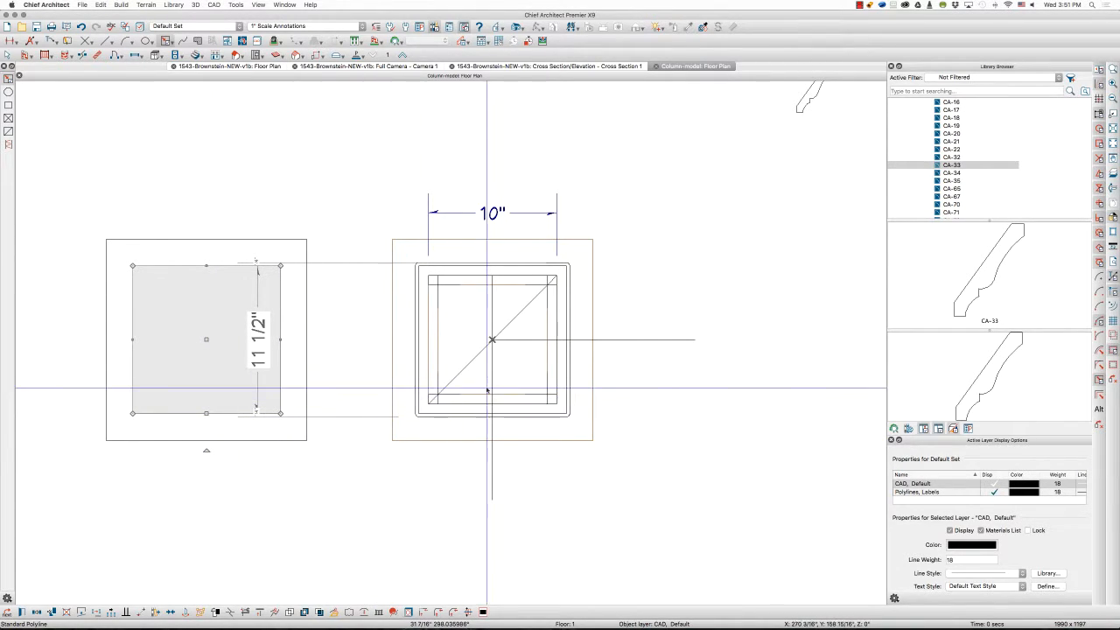
pyautogui.click(386, 469)
# - Trace the column shaft with a 10" square polyline and center it inside the 11 1/2" square
pyautogui.moveTo(428, 402); pyautogui.dragTo(557, 276)
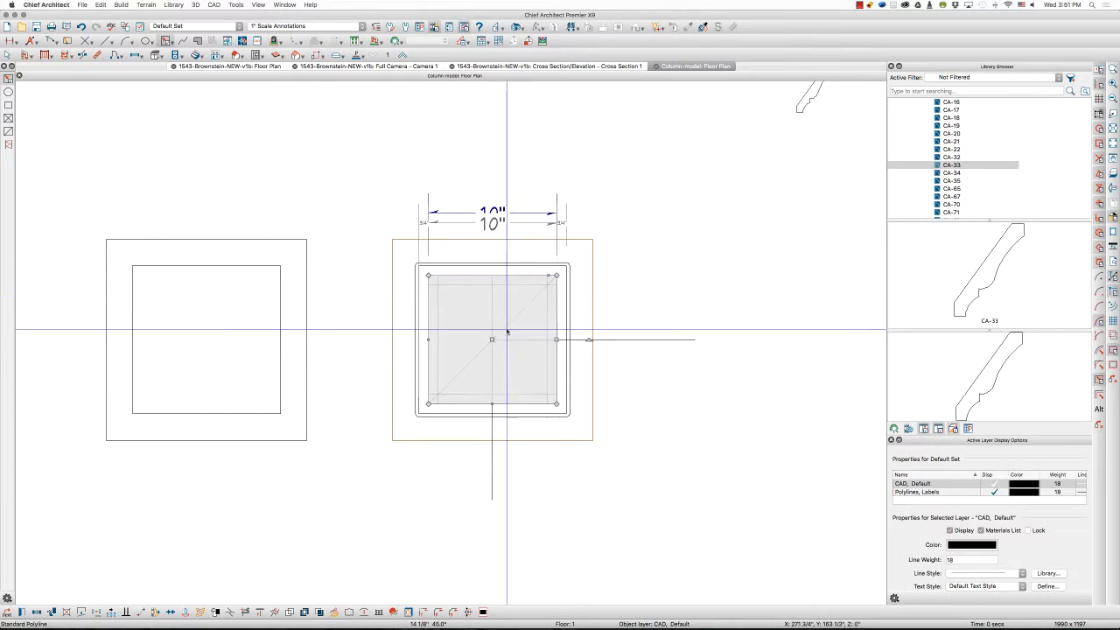
pyautogui.press('c')
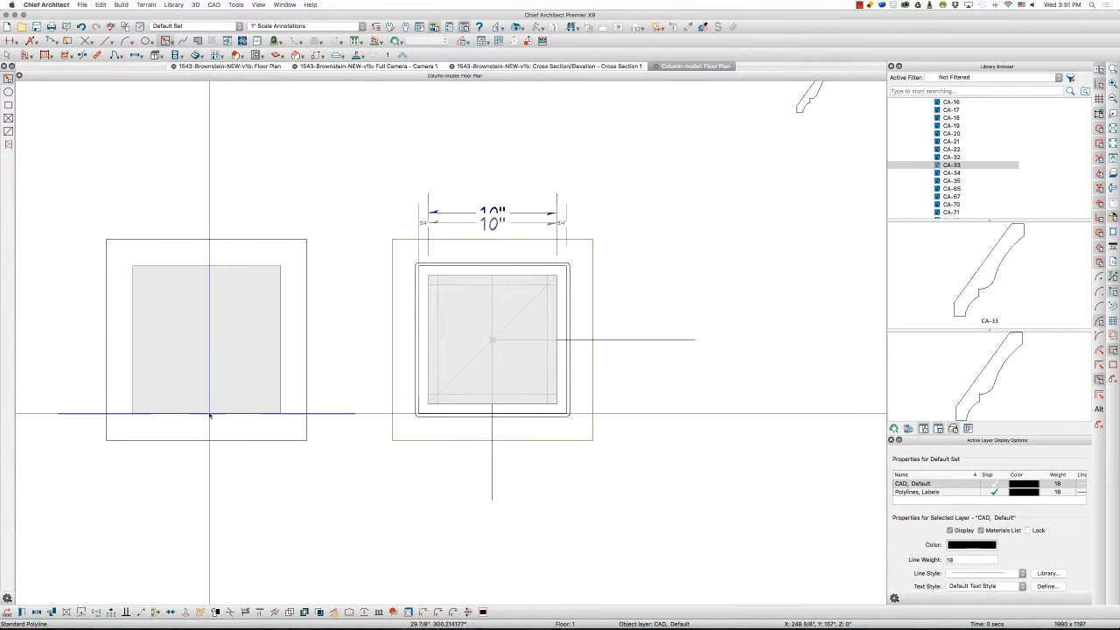
pyautogui.click(207, 415)
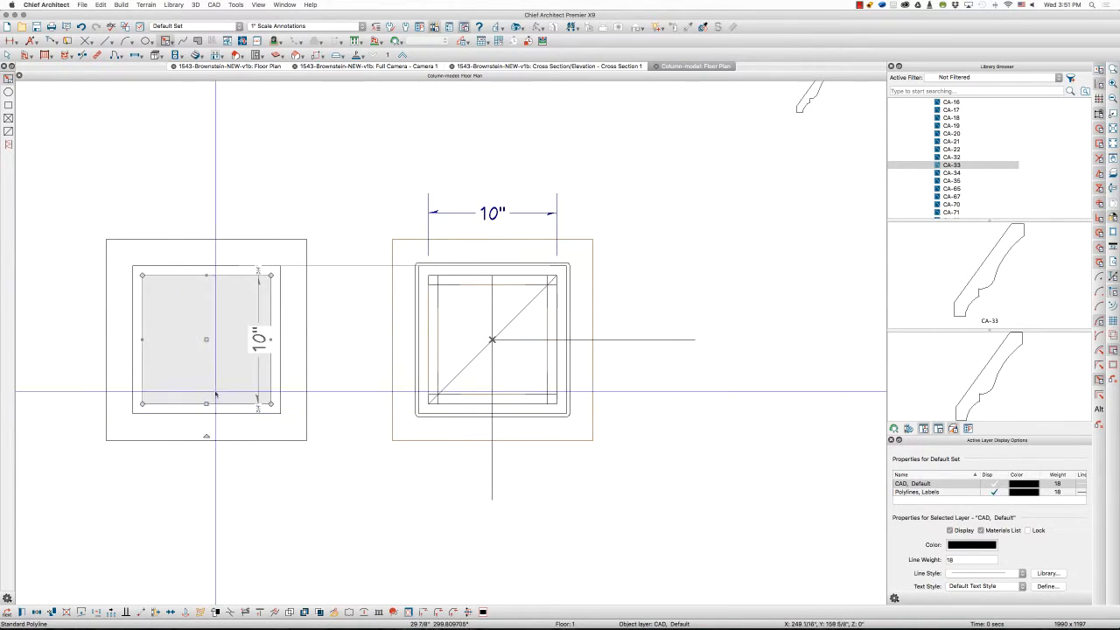
pyautogui.press('Escape')
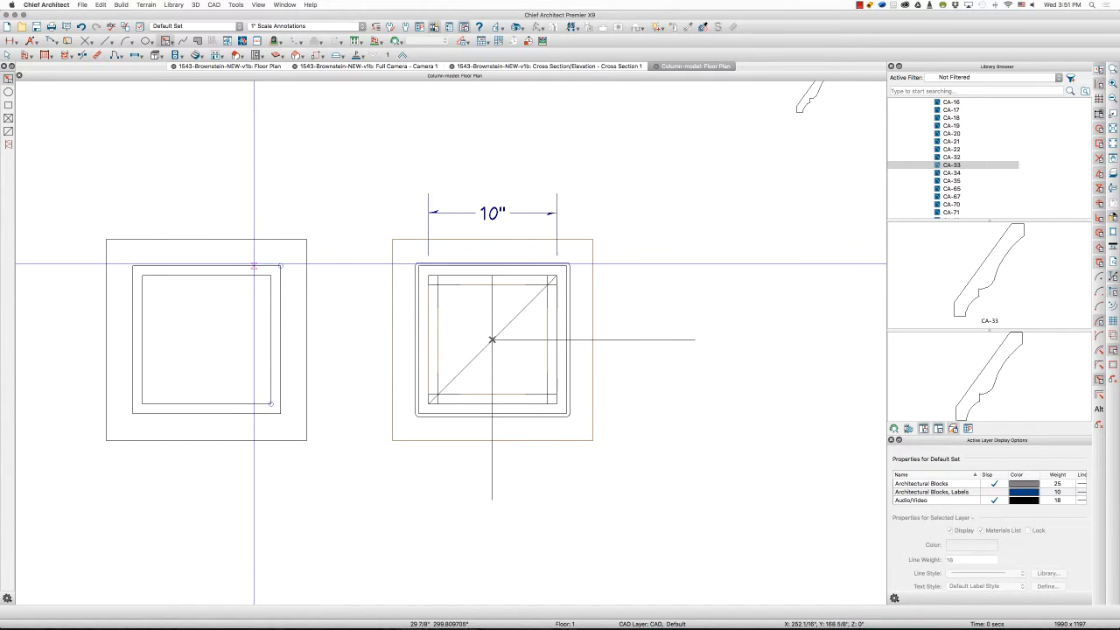
# - Check the nested squares' sizes and change the innermost 10" square's line style to dashed
pyautogui.scroll(5, 118, 325)
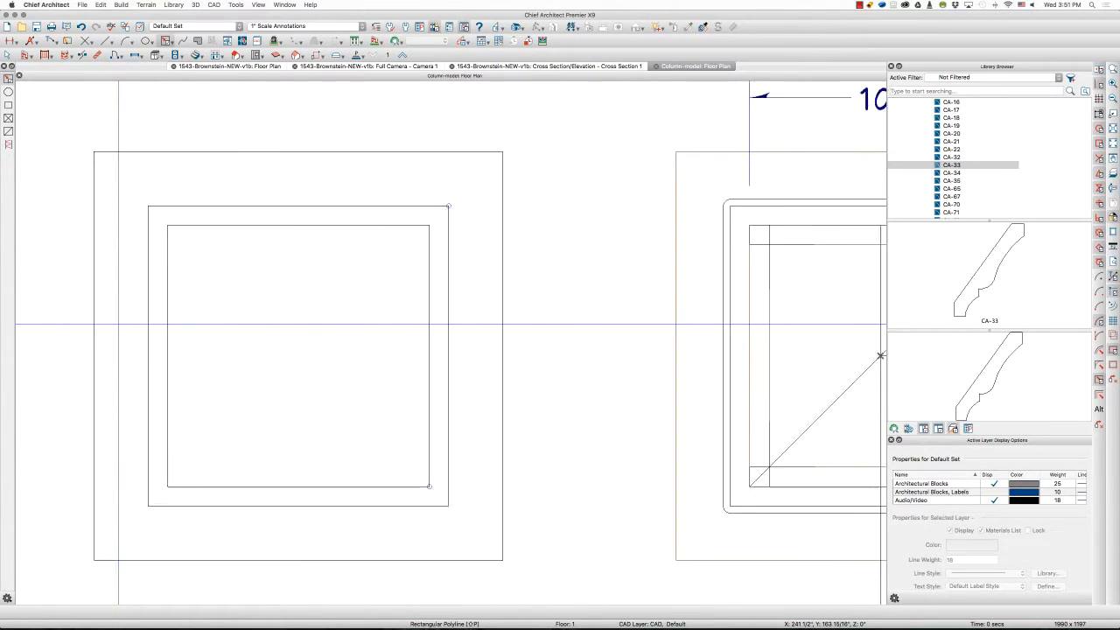
pyautogui.scroll(1, 119, 325)
pyautogui.scroll(-1, 534, 323)
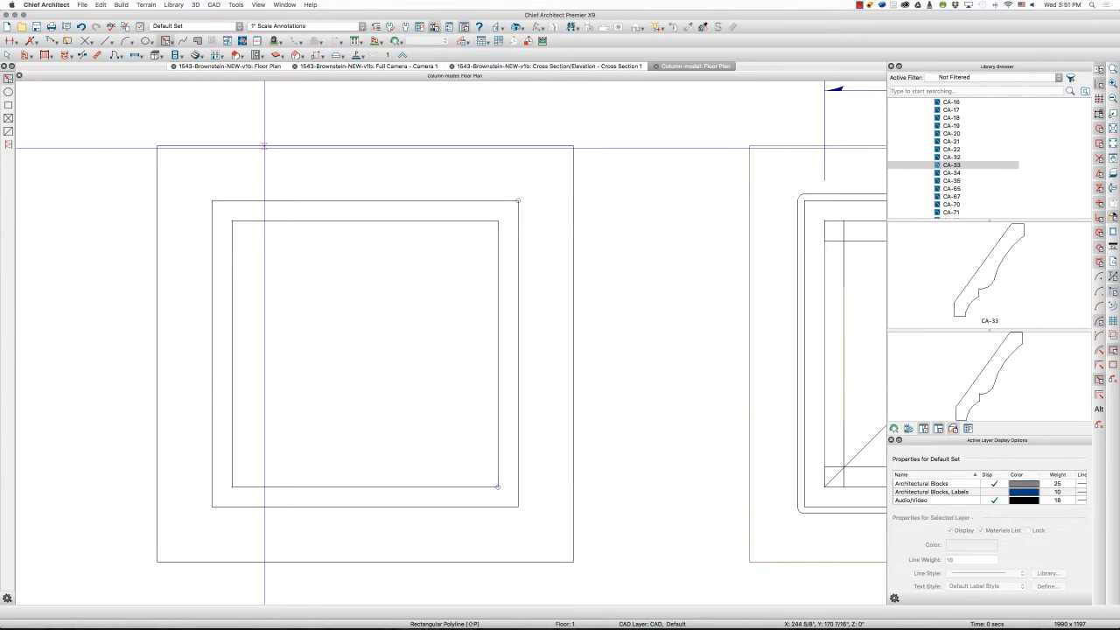
pyautogui.click(265, 146)
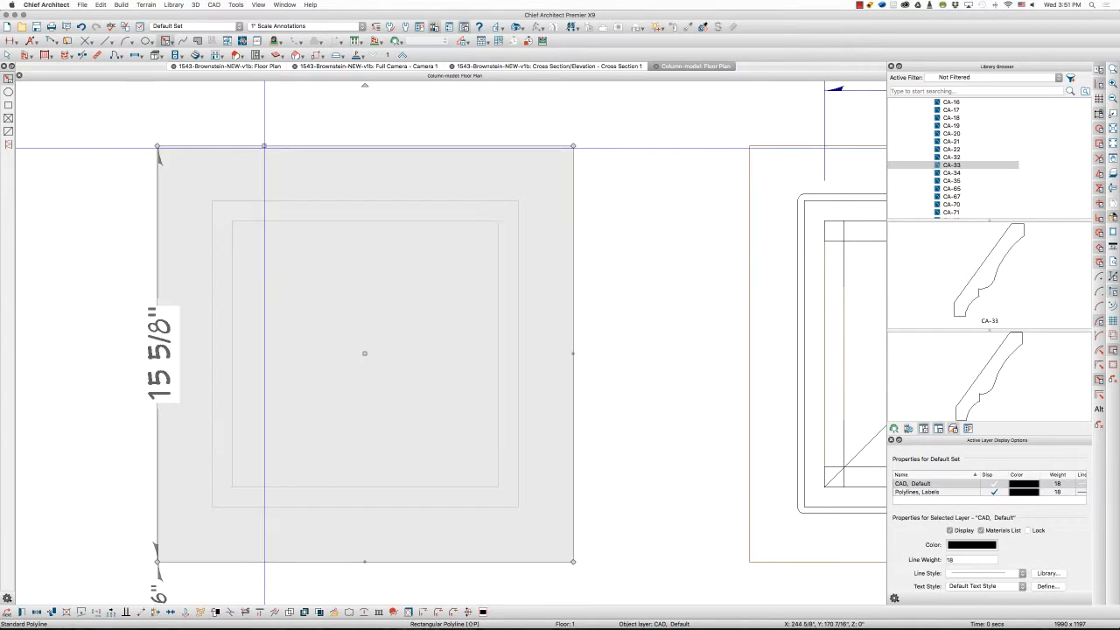
pyautogui.click(212, 242)
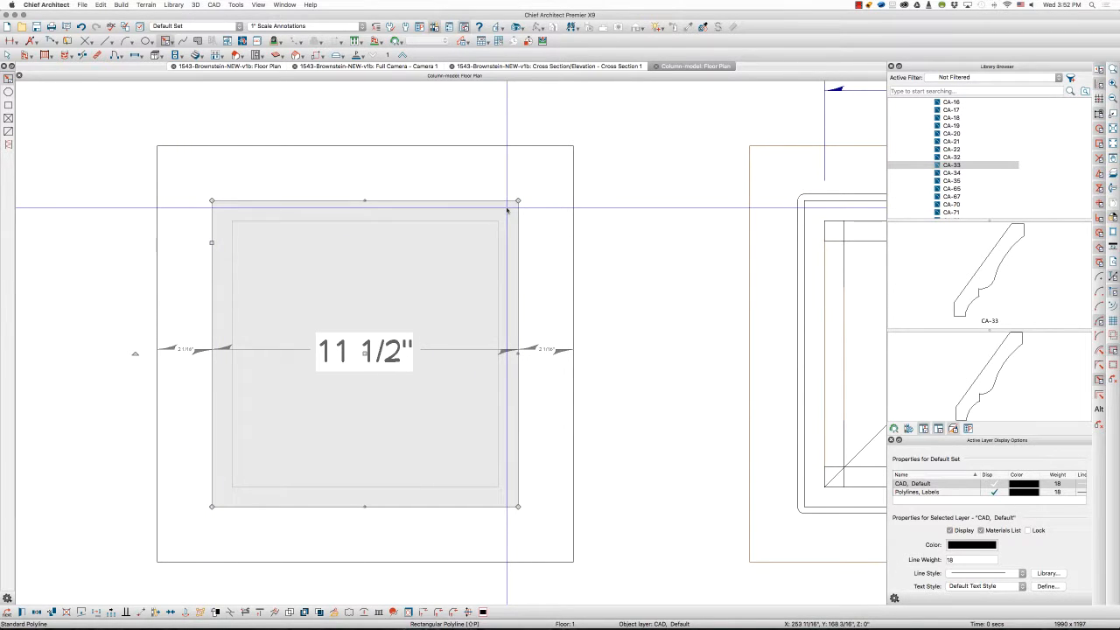
pyautogui.click(499, 248)
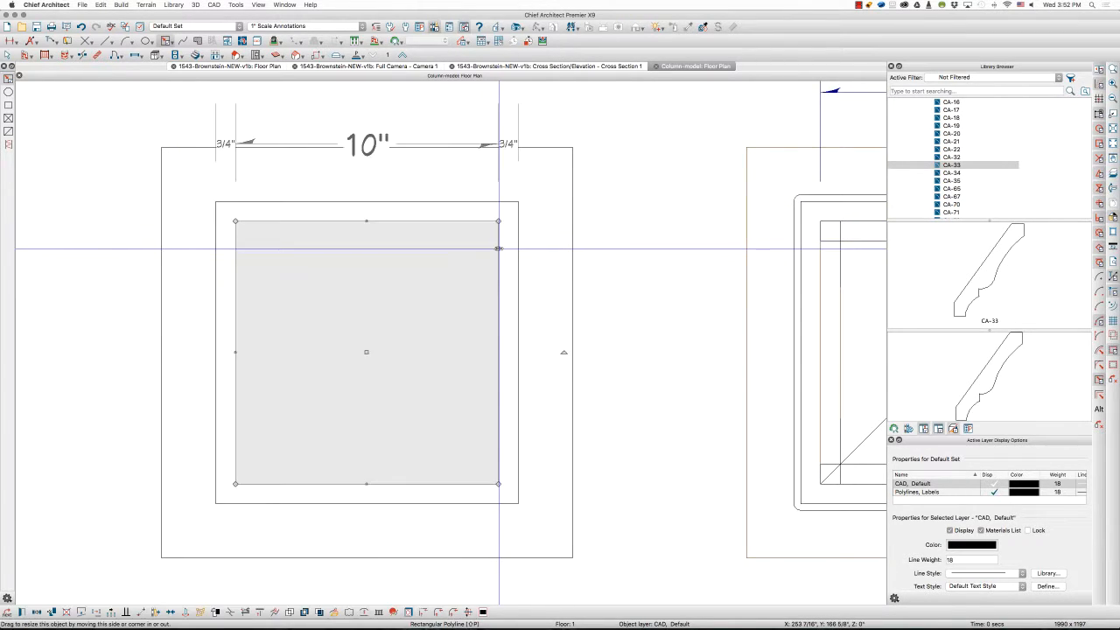
pyautogui.doubleClick(499, 249)
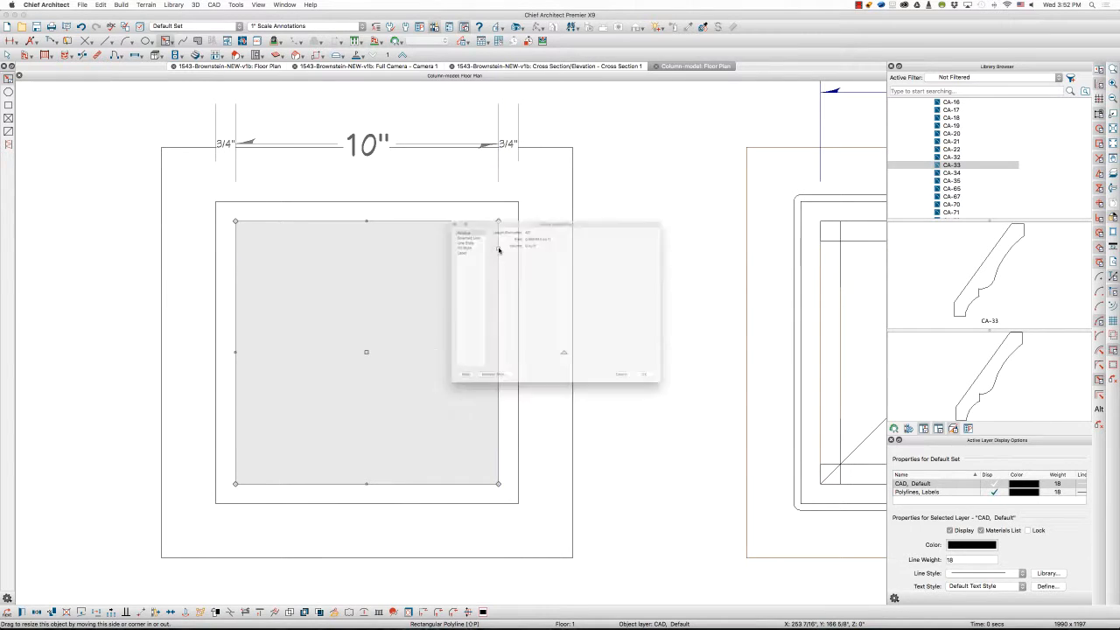
pyautogui.click(412, 208)
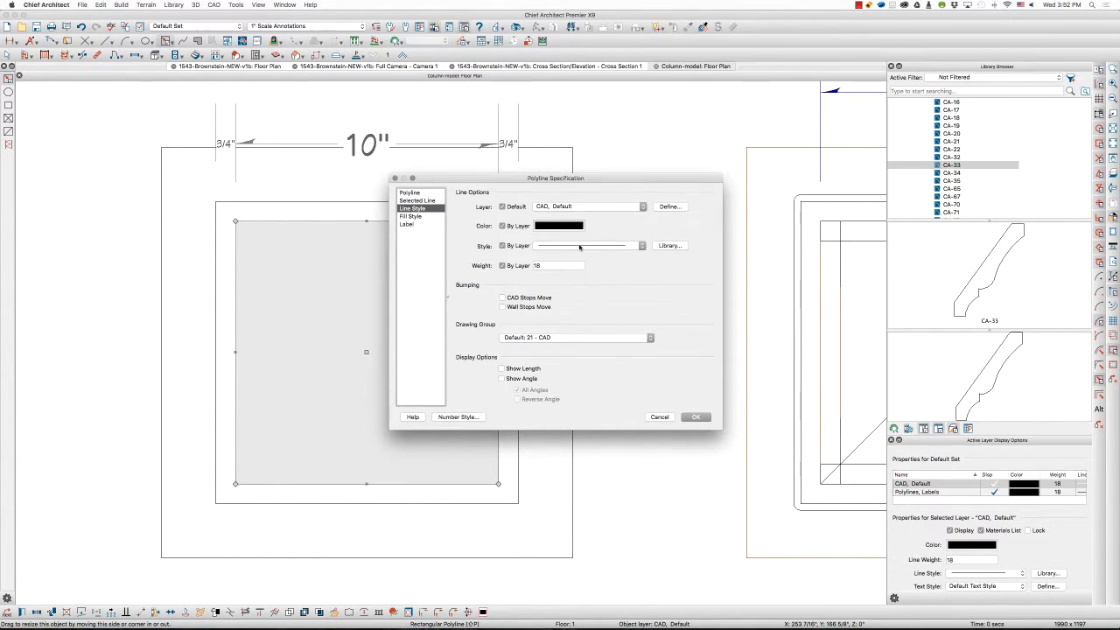
pyautogui.click(579, 246)
pyautogui.click(586, 23)
pyautogui.press('Return')
pyautogui.click(610, 182)
# - Combine the three nested squares into a CAD block named Recessed Column Plan
pyautogui.scroll(-3, 329, 257)
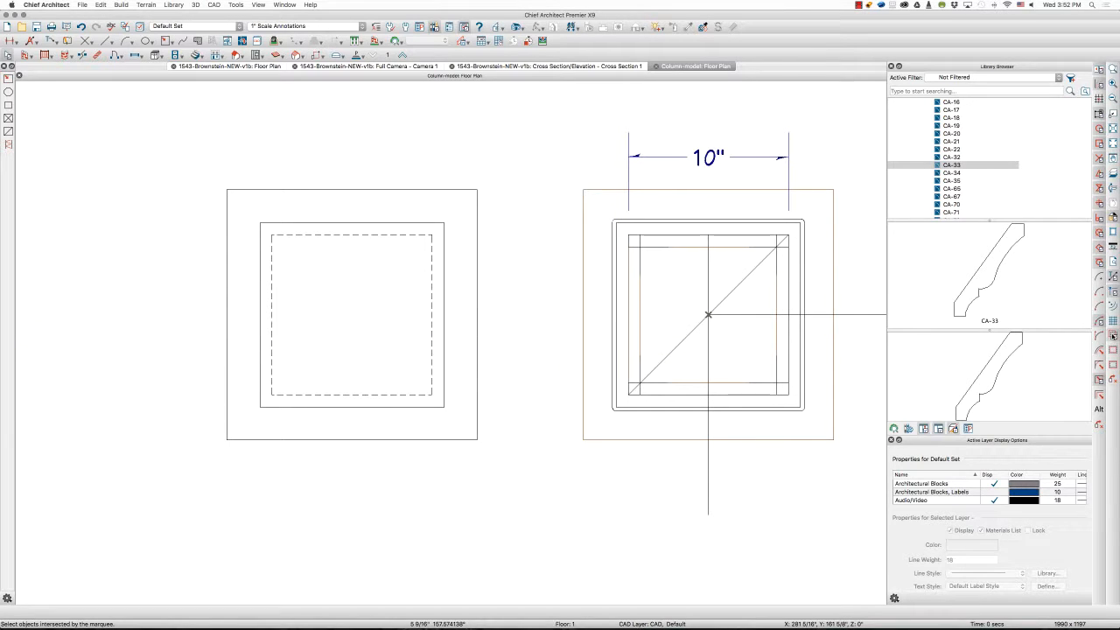
pyautogui.moveTo(482, 350); pyautogui.dragTo(399, 292)
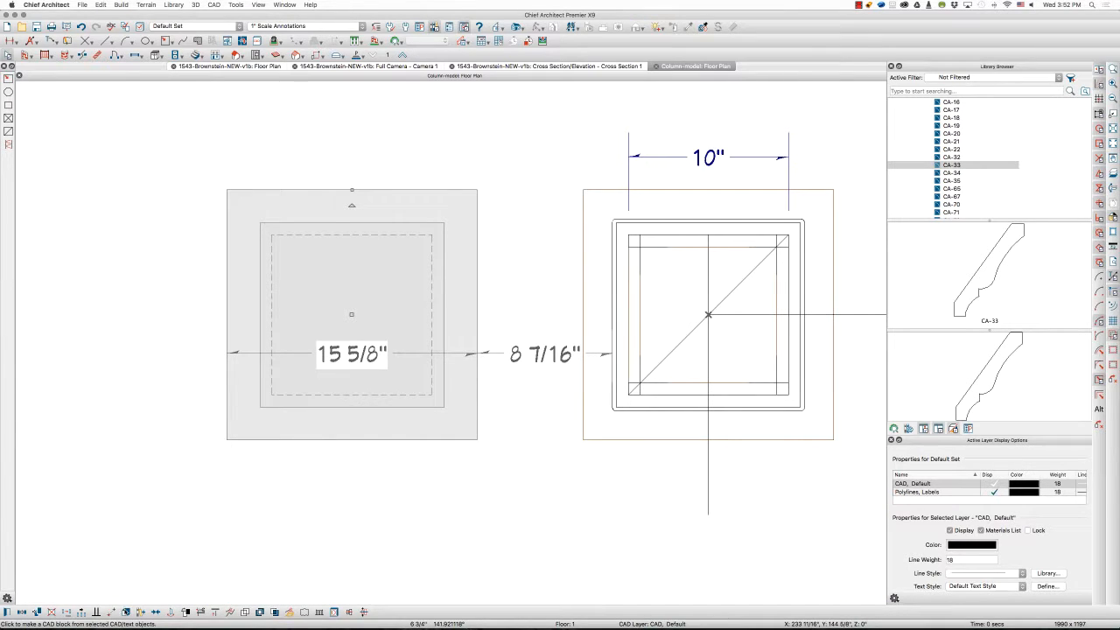
pyautogui.click(126, 613)
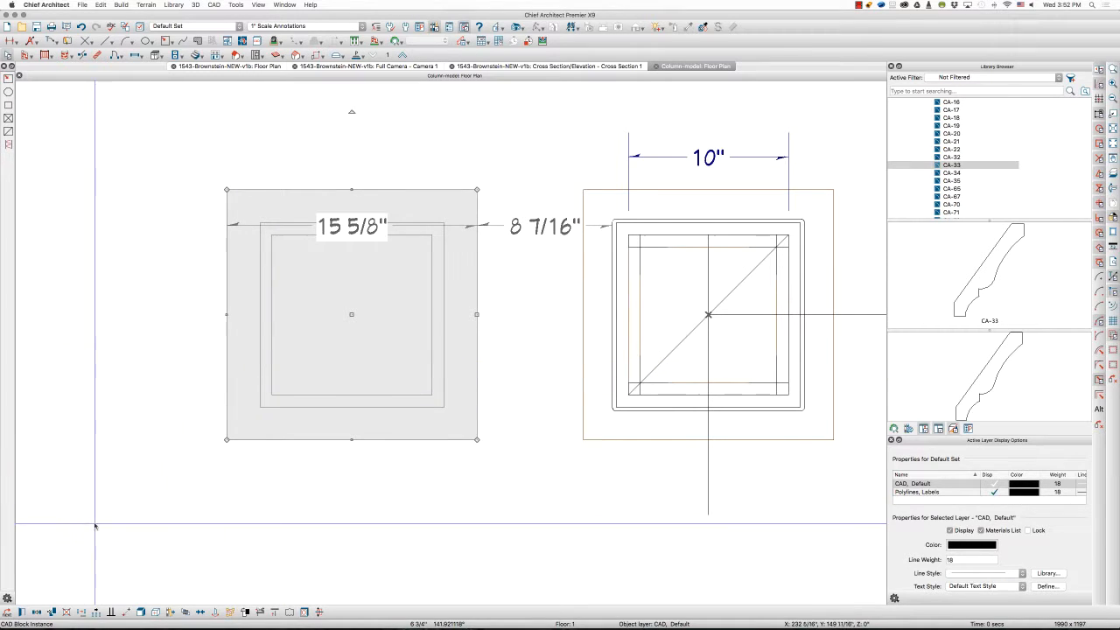
pyautogui.click(22, 612)
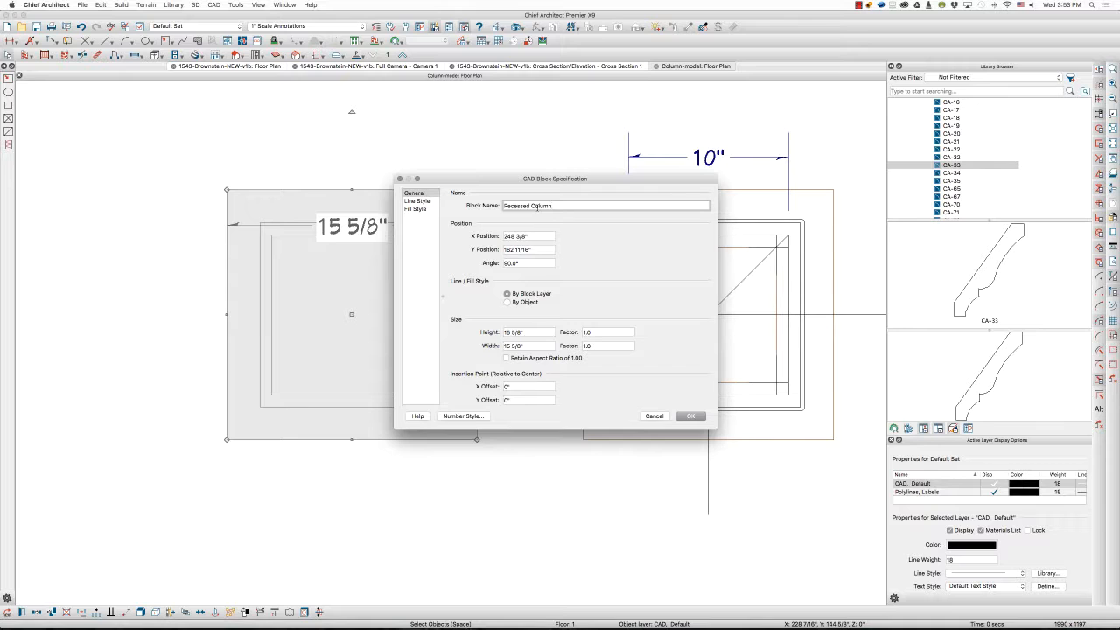
pyautogui.write('n')
pyautogui.press('Return')
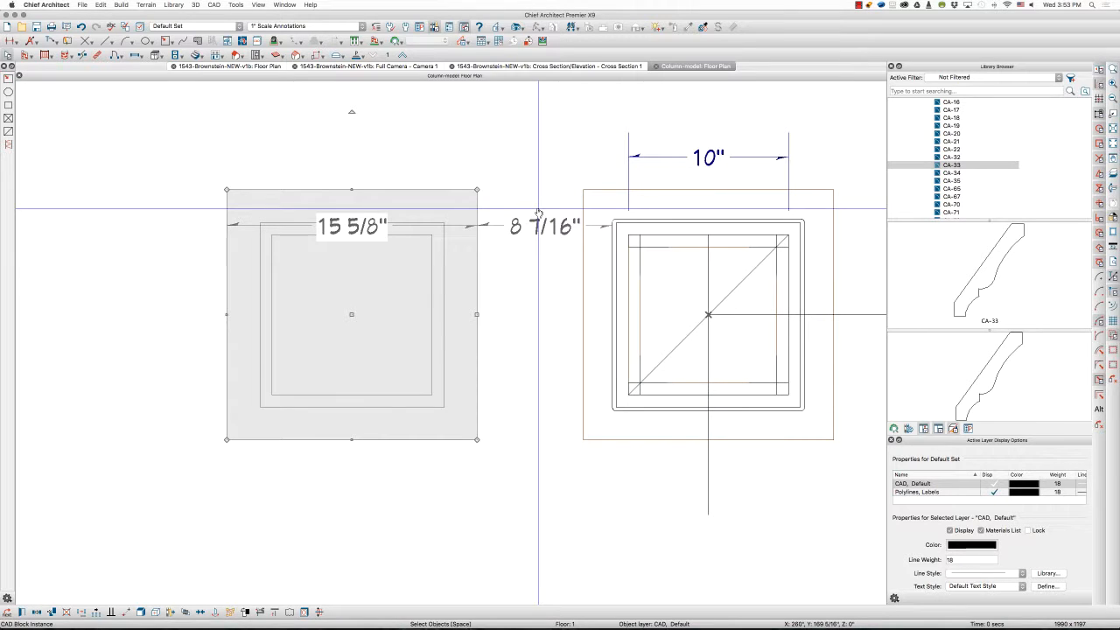
# - Set the nested-square CAD block's line and fill style to By Object
pyautogui.scroll(-2, 375, 301)
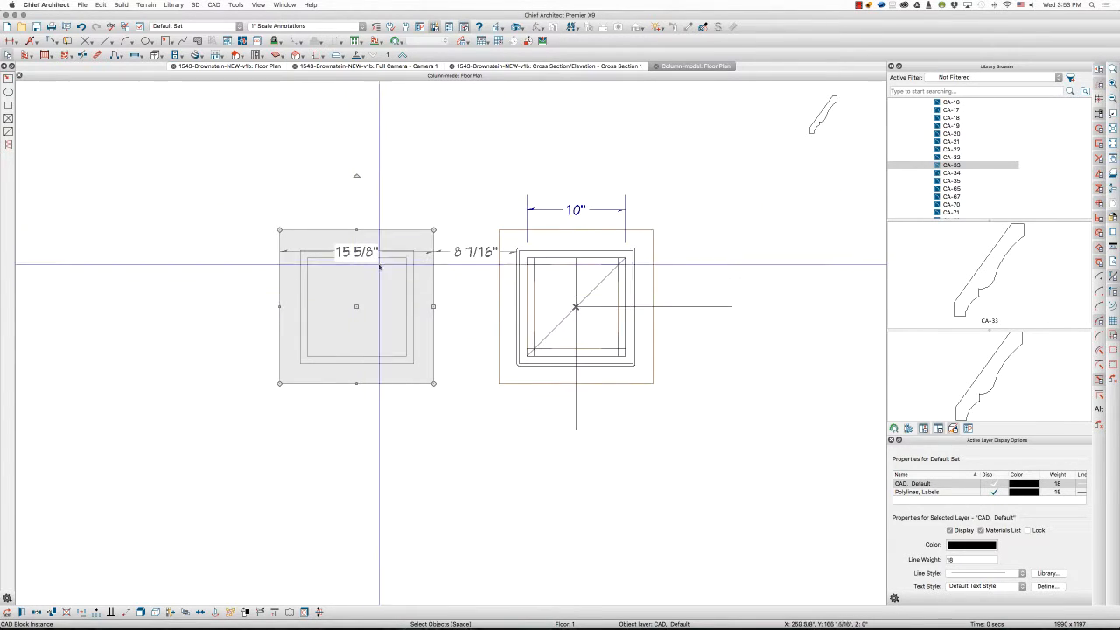
pyautogui.click(408, 187)
pyautogui.click(410, 281)
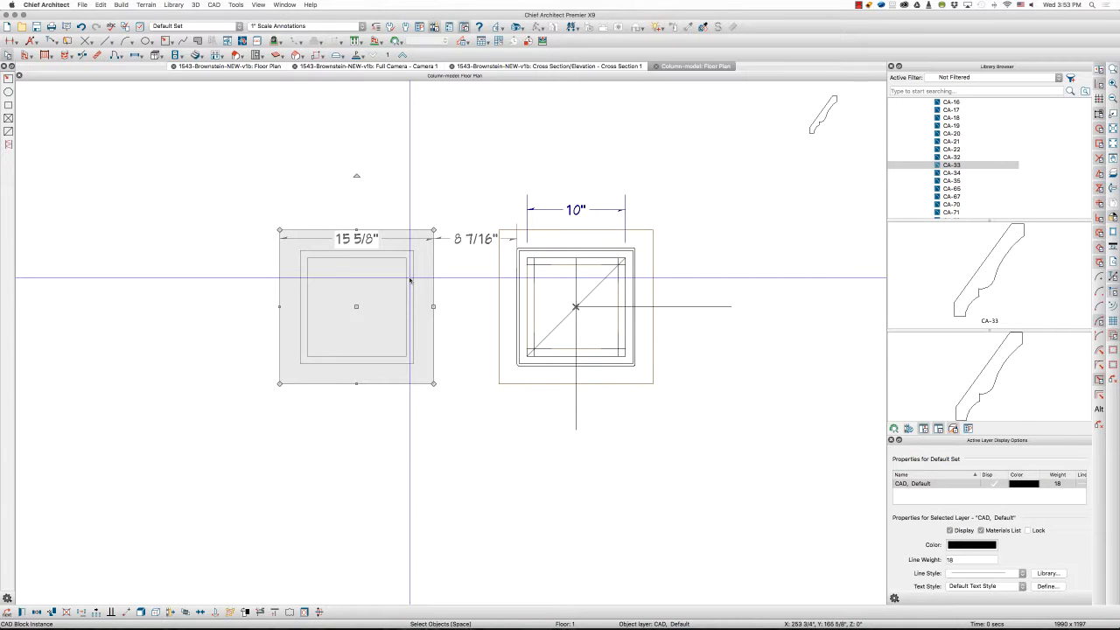
pyautogui.doubleClick(433, 278)
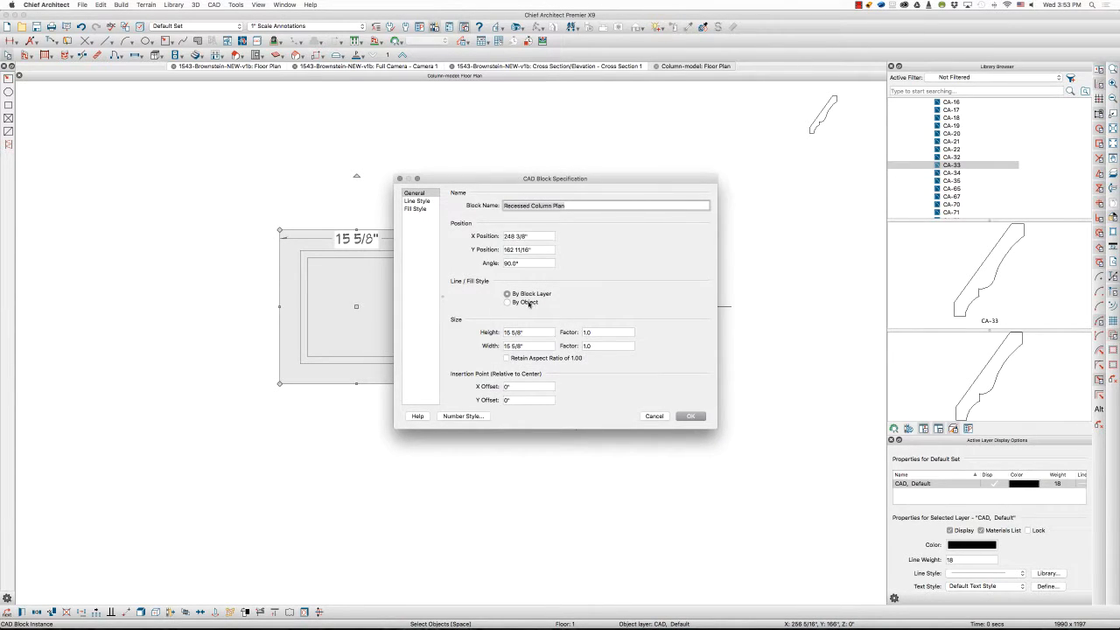
pyautogui.press('Return')
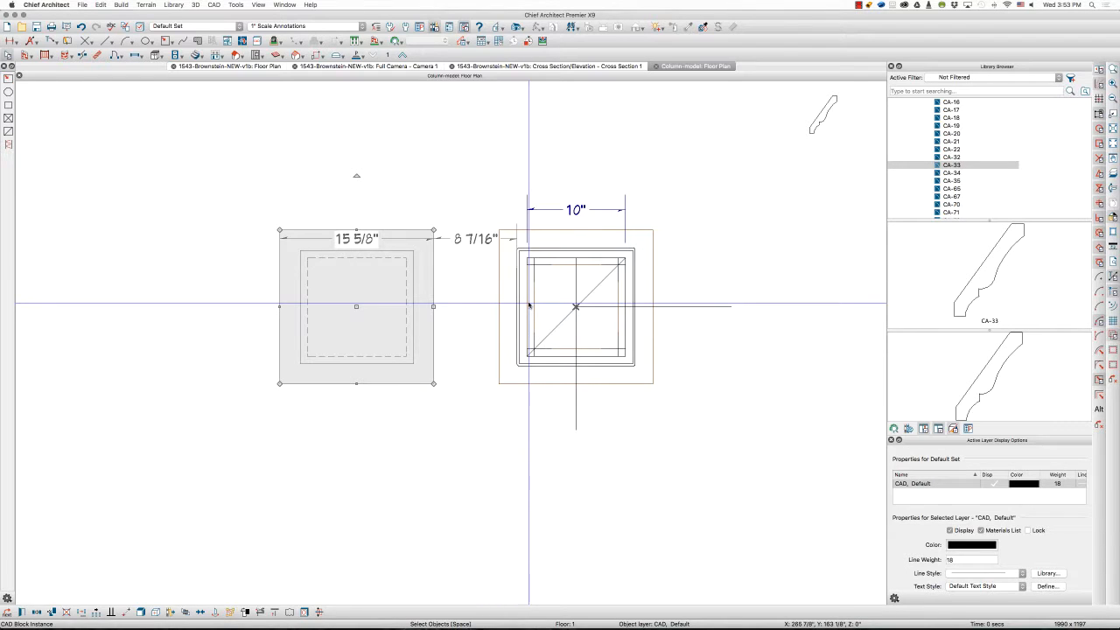
pyautogui.press('Escape')
pyautogui.scroll(-1, 302, 325)
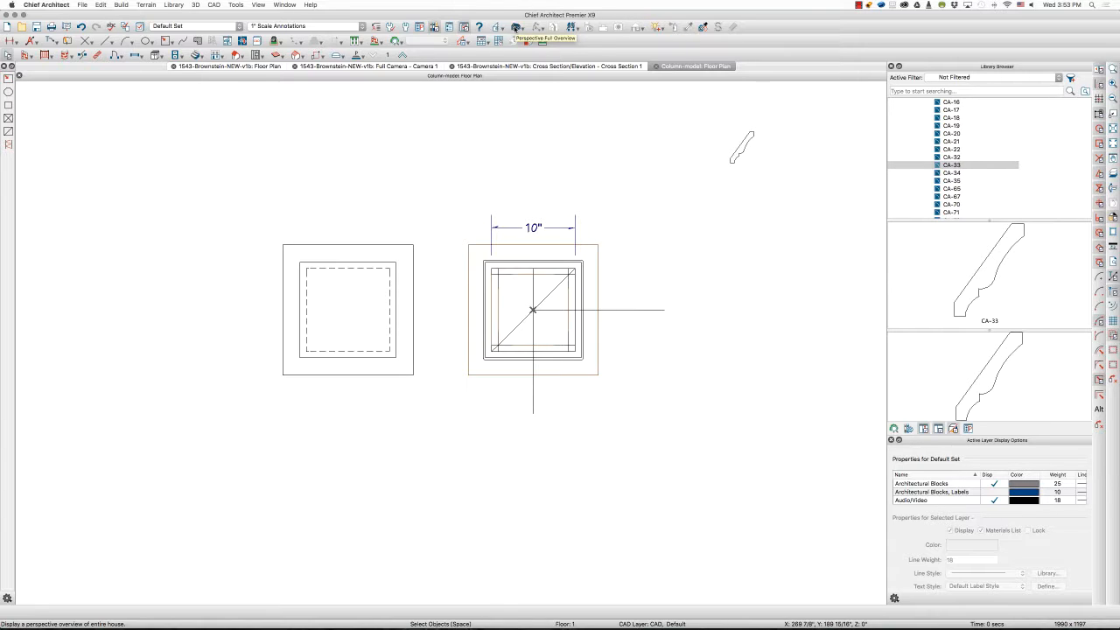
# - Open a perspective full overview of the column and view it from several sides and closer up
pyautogui.click(516, 28)
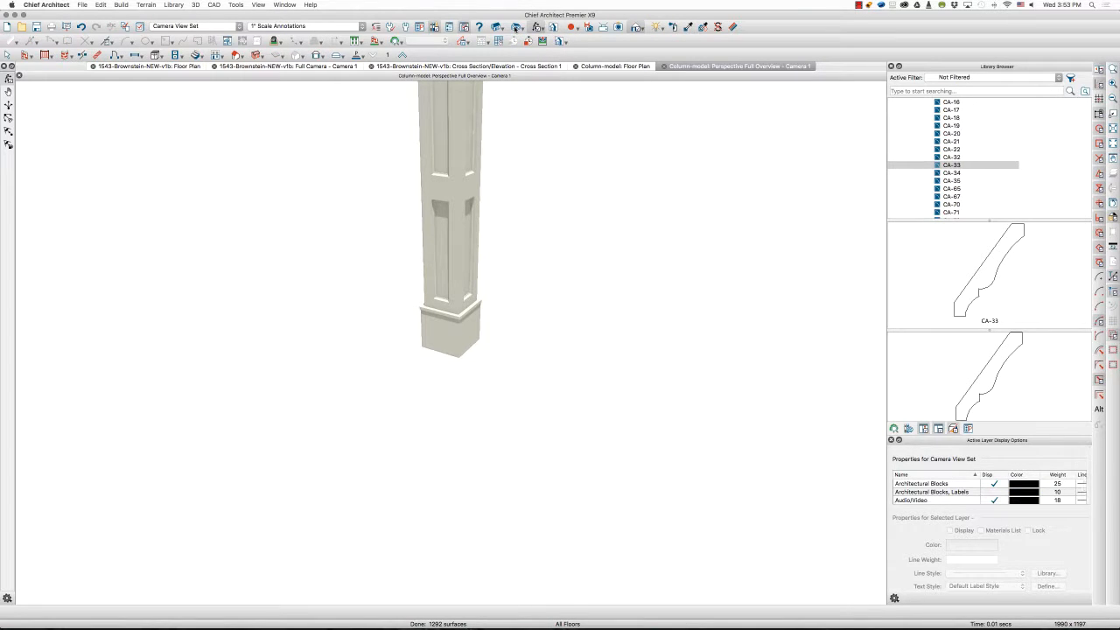
pyautogui.scroll(-3, 480, 373)
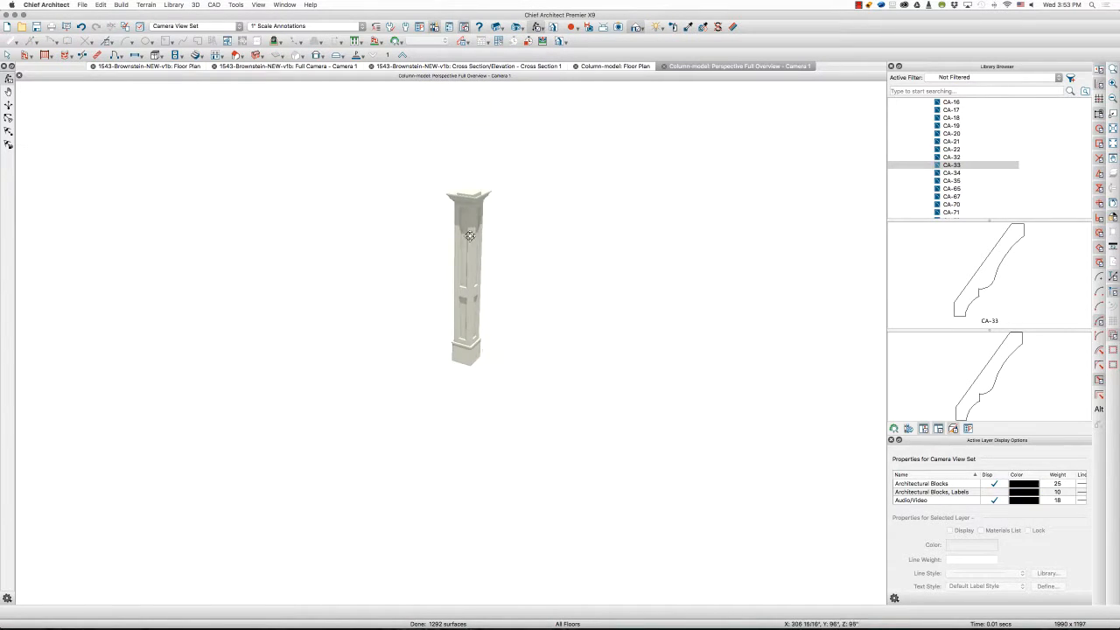
pyautogui.moveTo(470, 235); pyautogui.dragTo(586, 211)
pyautogui.moveTo(480, 259); pyautogui.dragTo(595, 262)
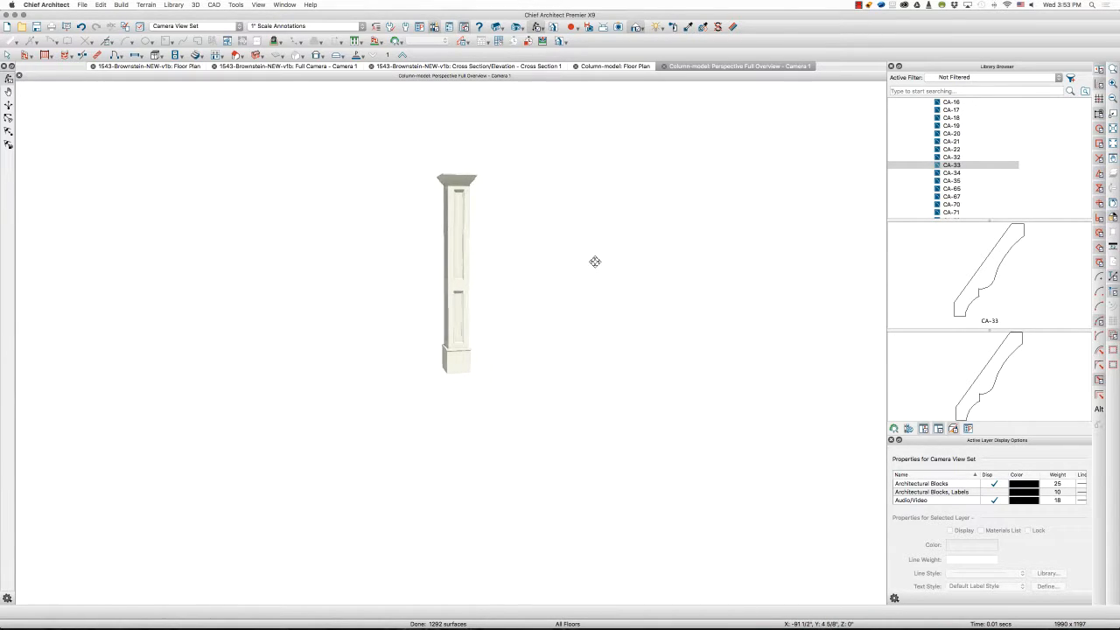
pyautogui.moveTo(456, 263); pyautogui.dragTo(537, 265)
pyautogui.scroll(5, 439, 256)
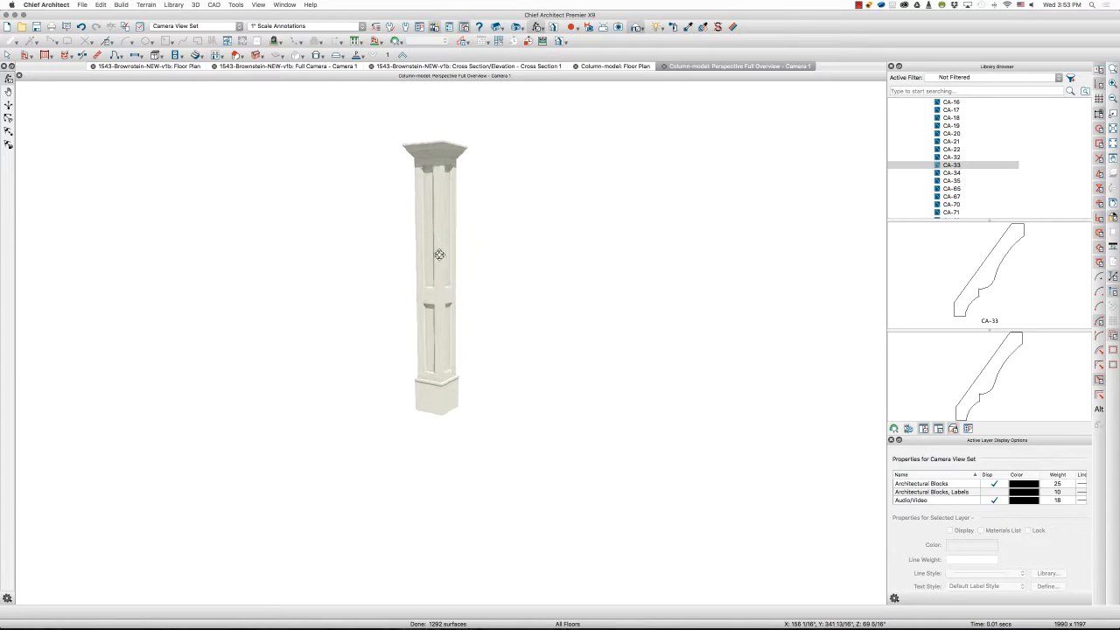
pyautogui.moveTo(438, 257); pyautogui.dragTo(433, 341)
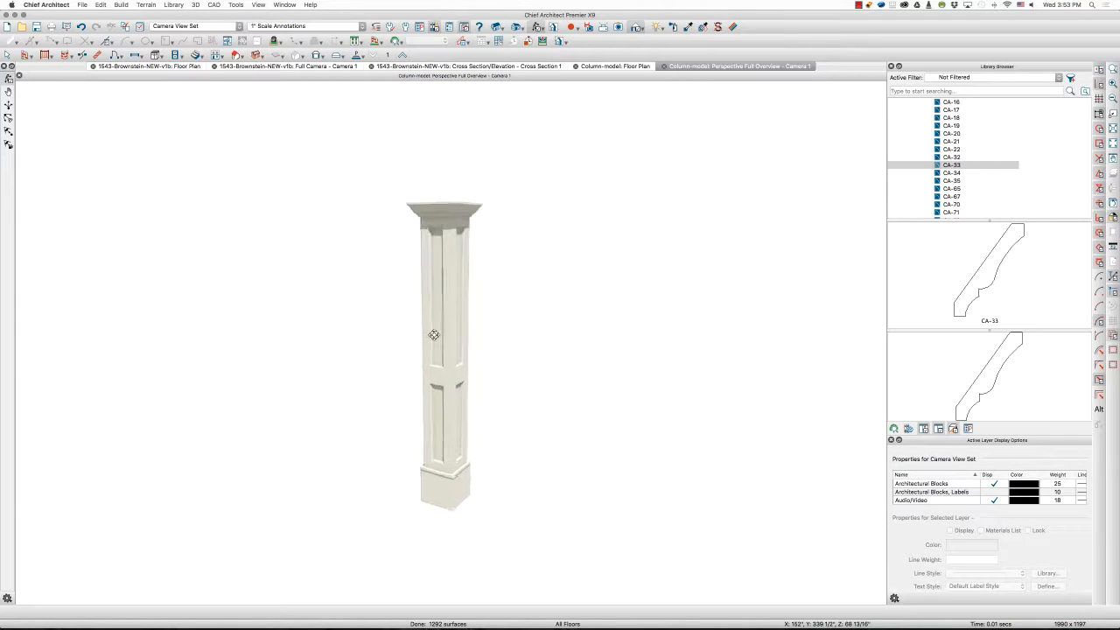
pyautogui.scroll(3, 431, 348)
# - Convert the column to a library symbol in the Millwork category with advanced options shown, and name it 10" recessed sq column
pyautogui.click(237, 4)
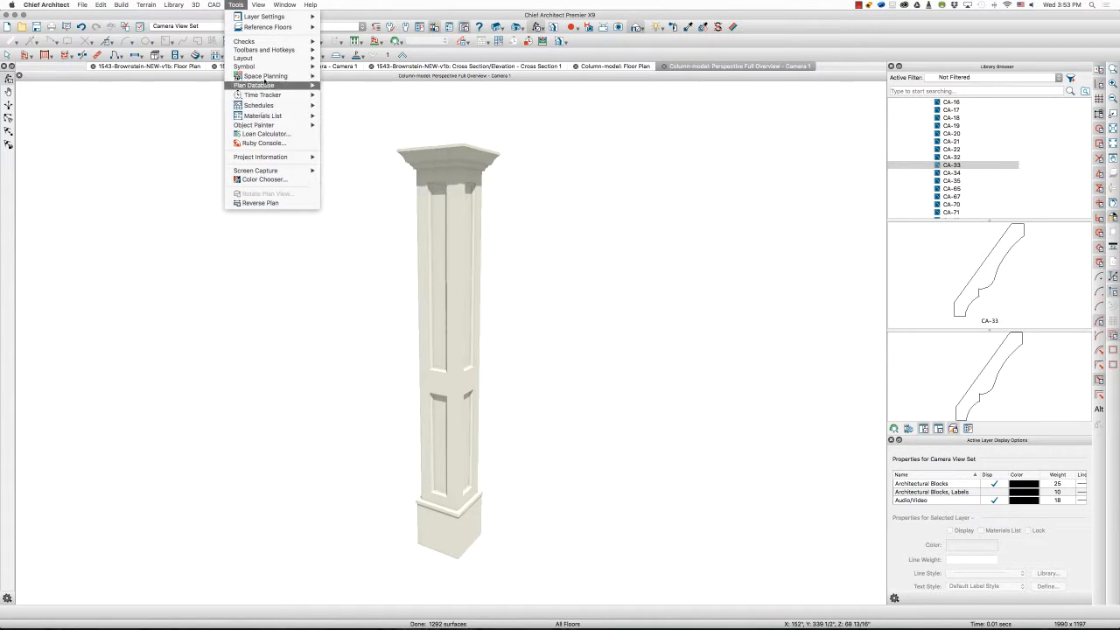
pyautogui.moveTo(267, 67)
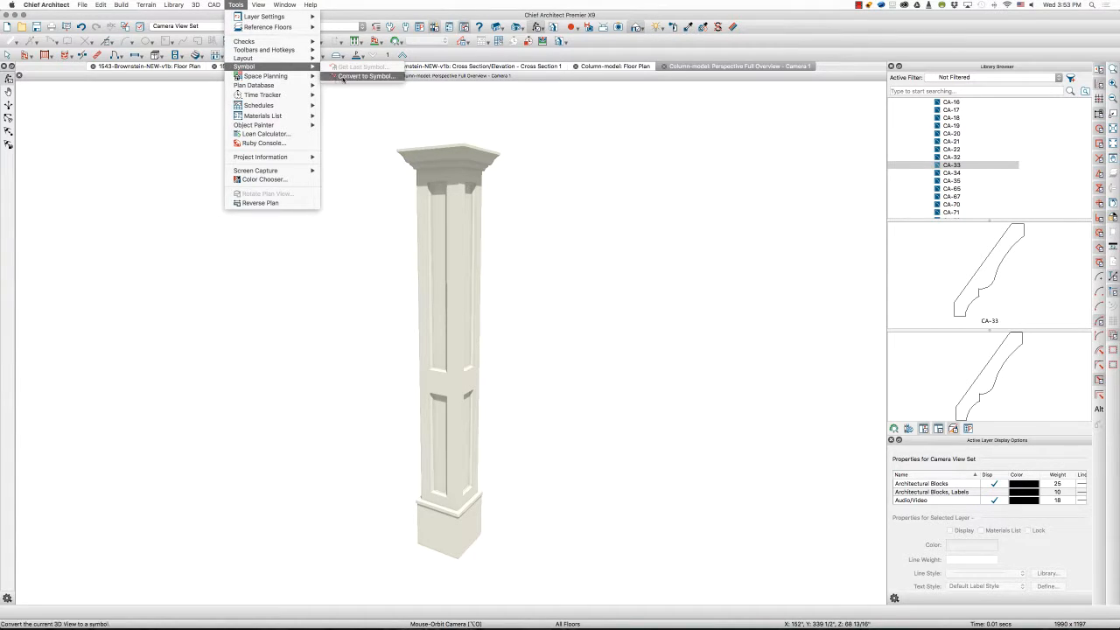
pyautogui.click(361, 77)
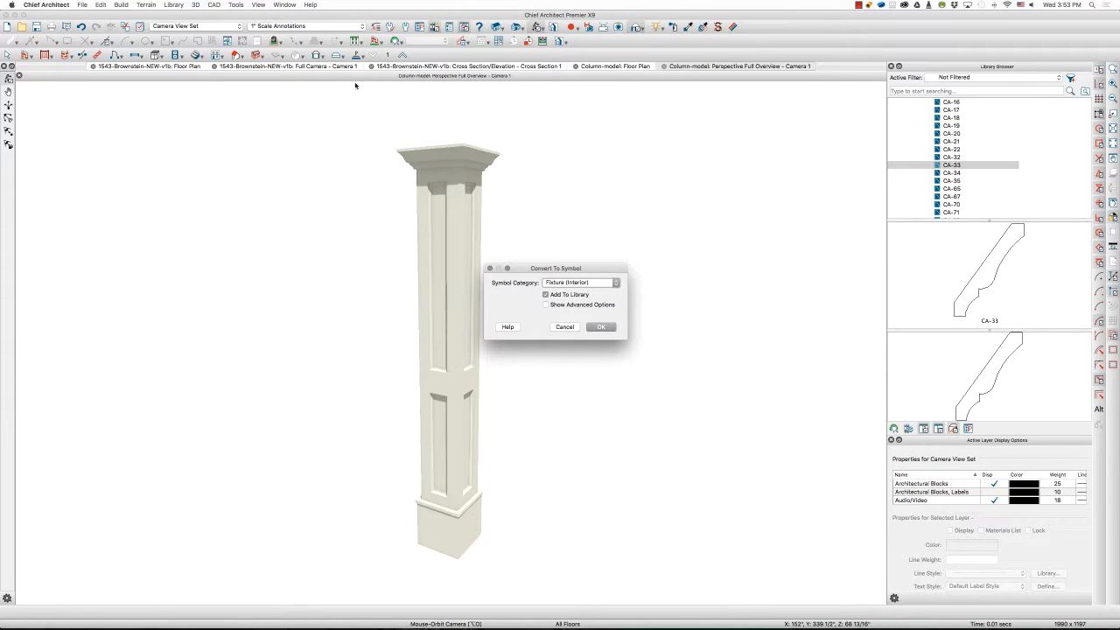
pyautogui.click(616, 284)
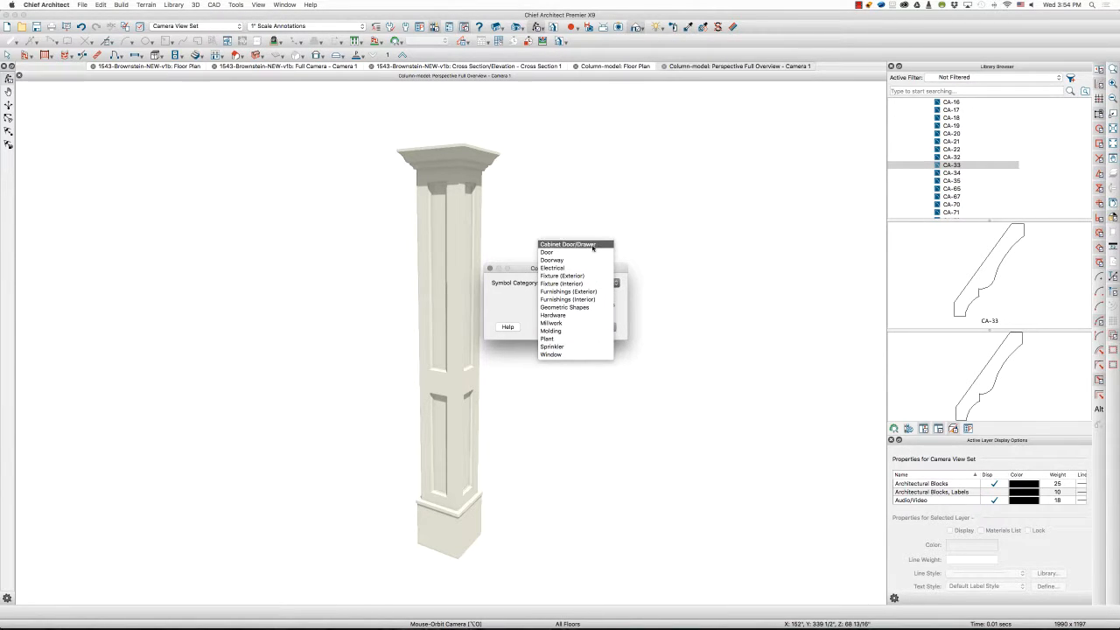
pyautogui.click(575, 324)
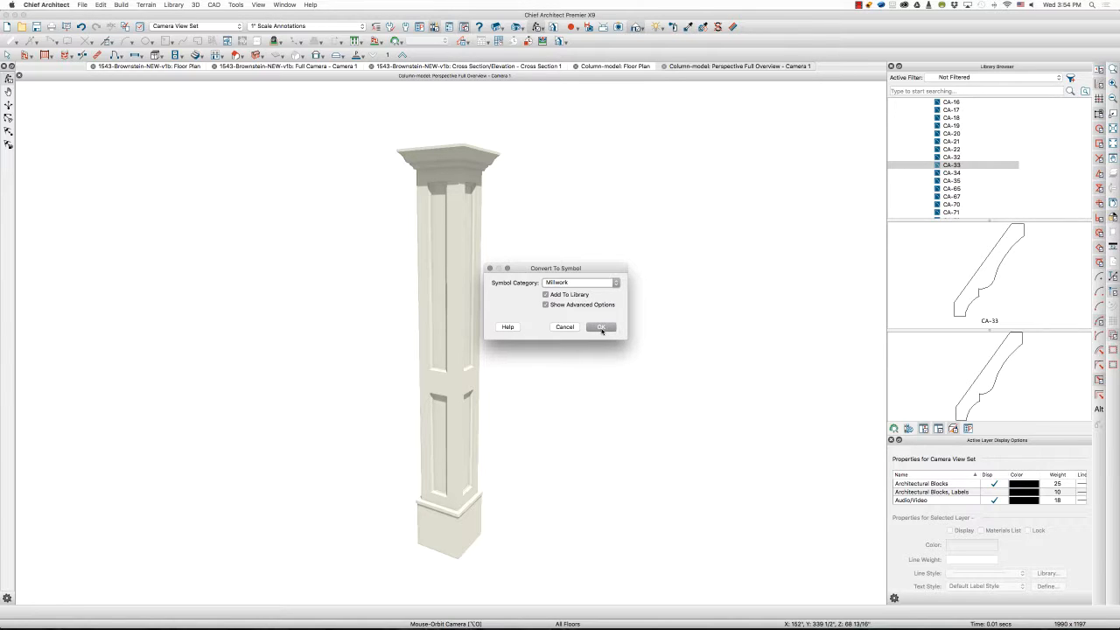
pyautogui.click(601, 327)
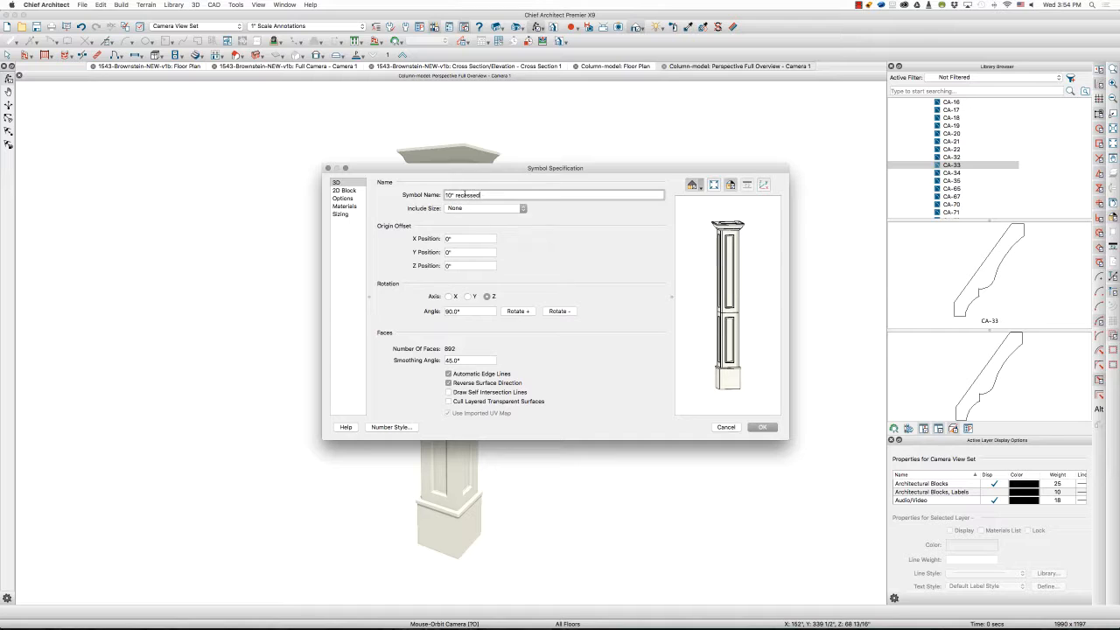
pyautogui.write('10" recessed sq column')
pyautogui.moveTo(718, 277); pyautogui.dragTo(630, 286)
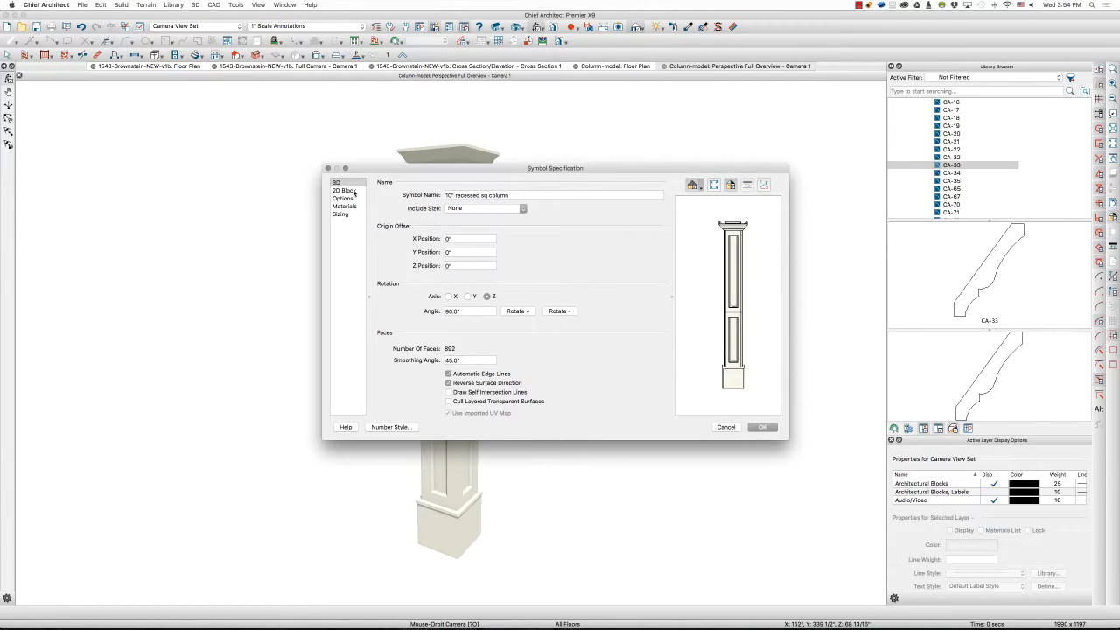
# - Assign the Recessed Column Plan CAD block as the symbol's 2D block, comparing it with the default block
pyautogui.click(344, 190)
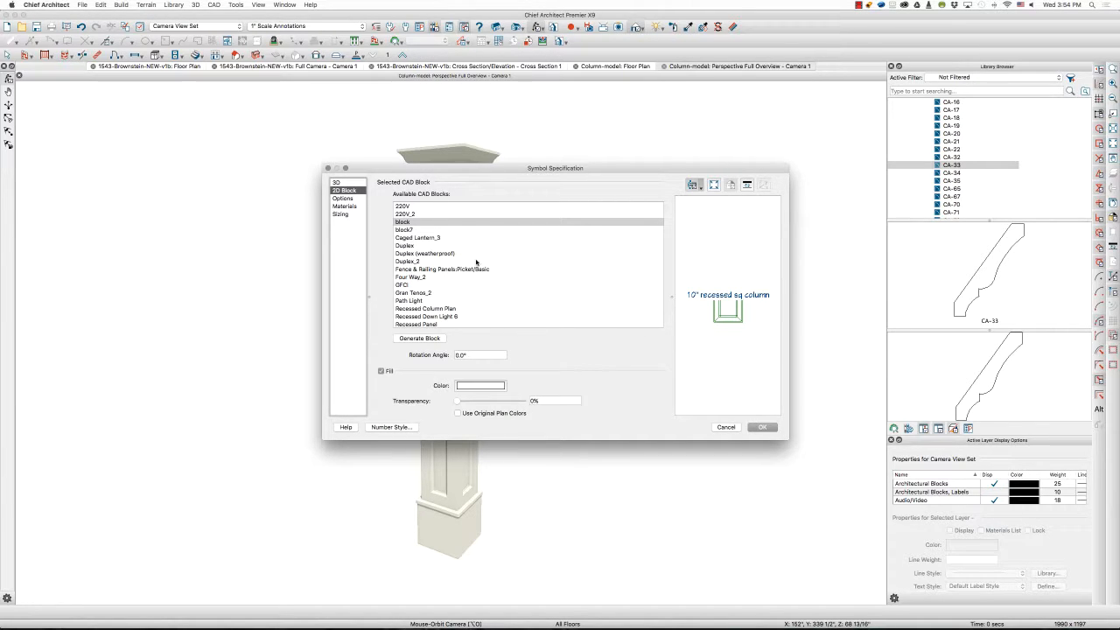
pyautogui.scroll(-2, 476, 262)
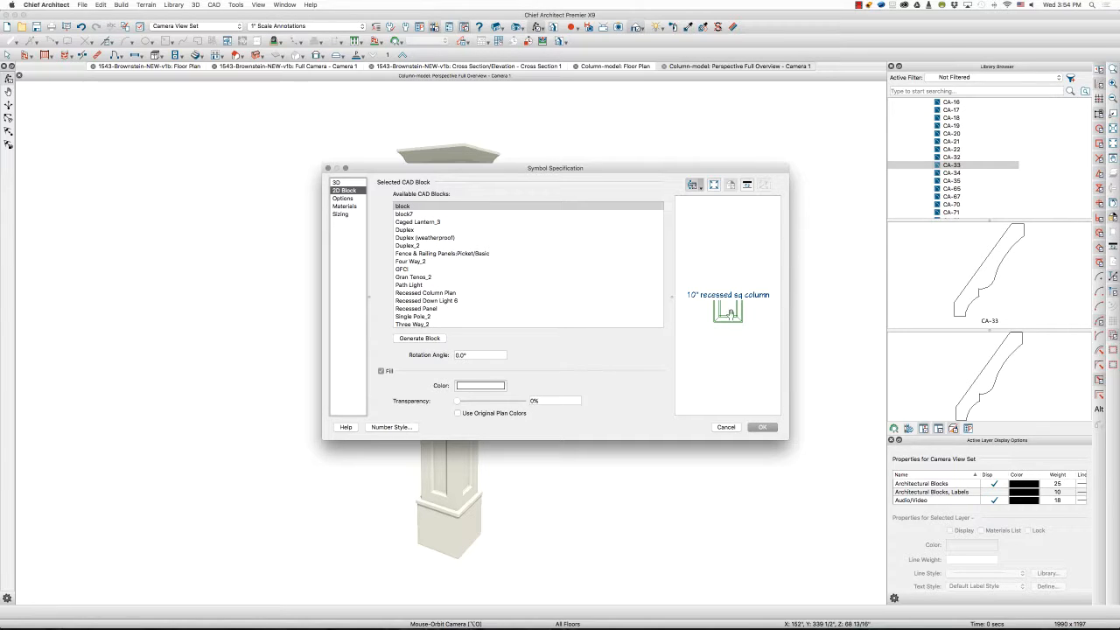
pyautogui.scroll(-2, 489, 274)
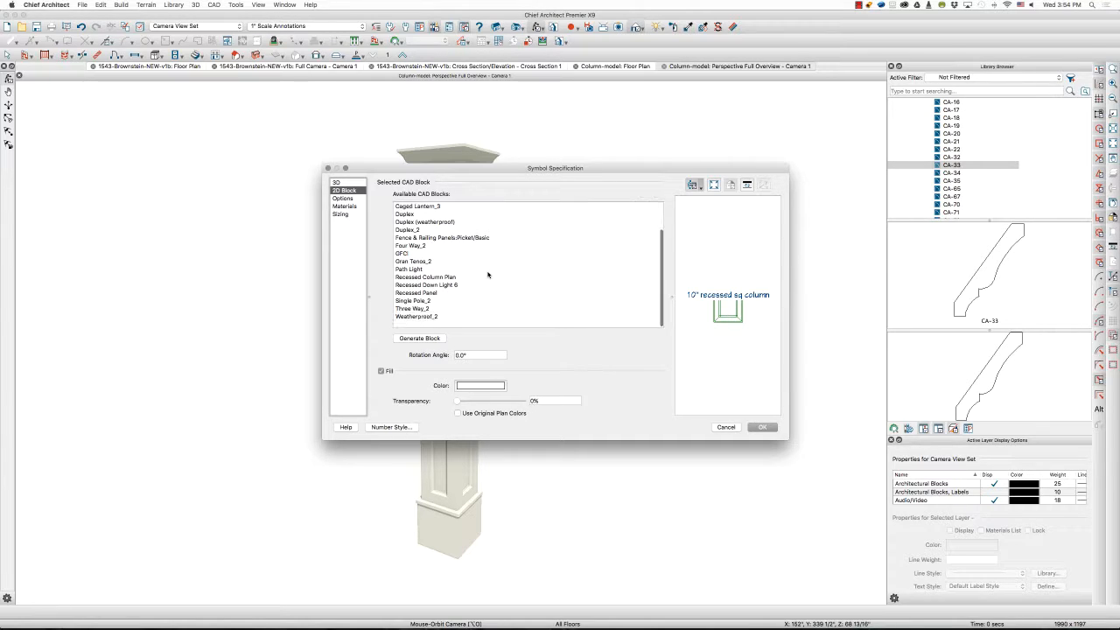
pyautogui.click(437, 276)
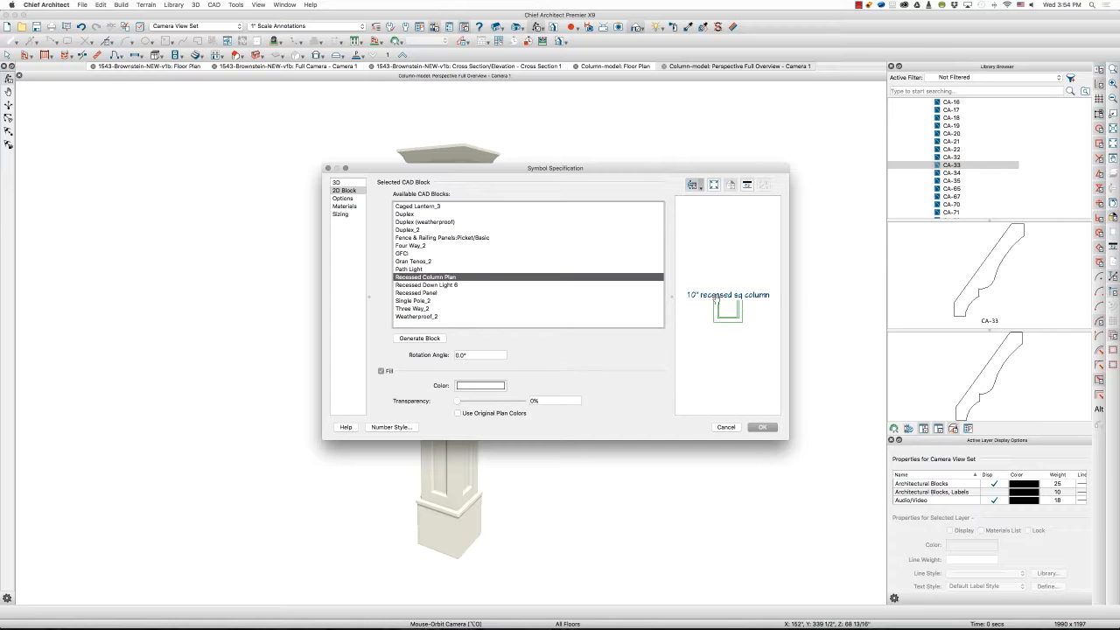
pyautogui.scroll(3, 451, 254)
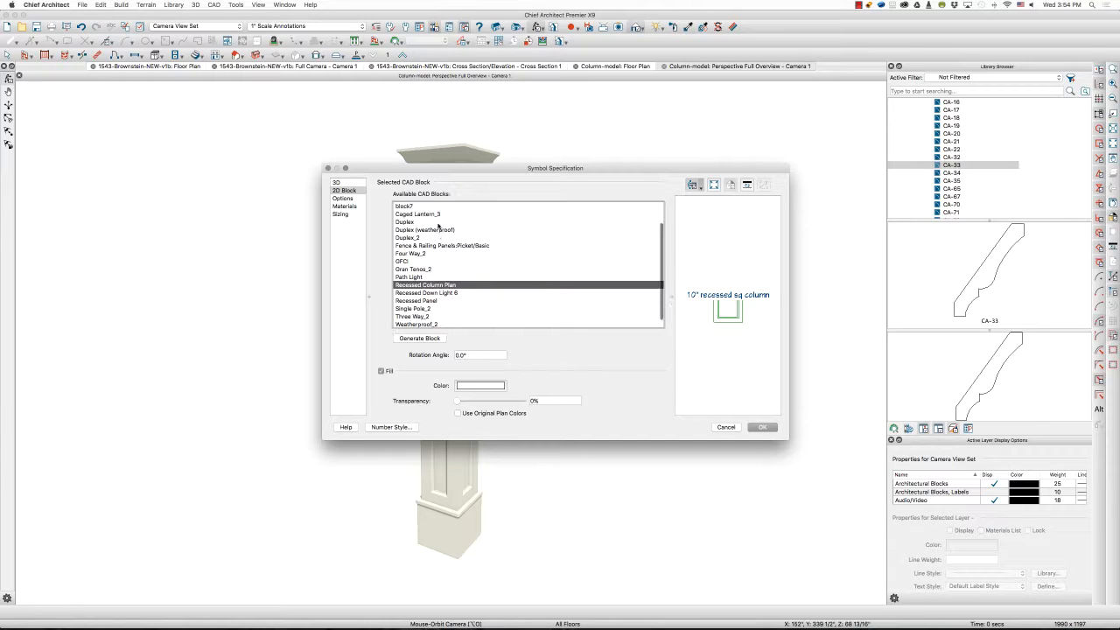
pyautogui.click(438, 222)
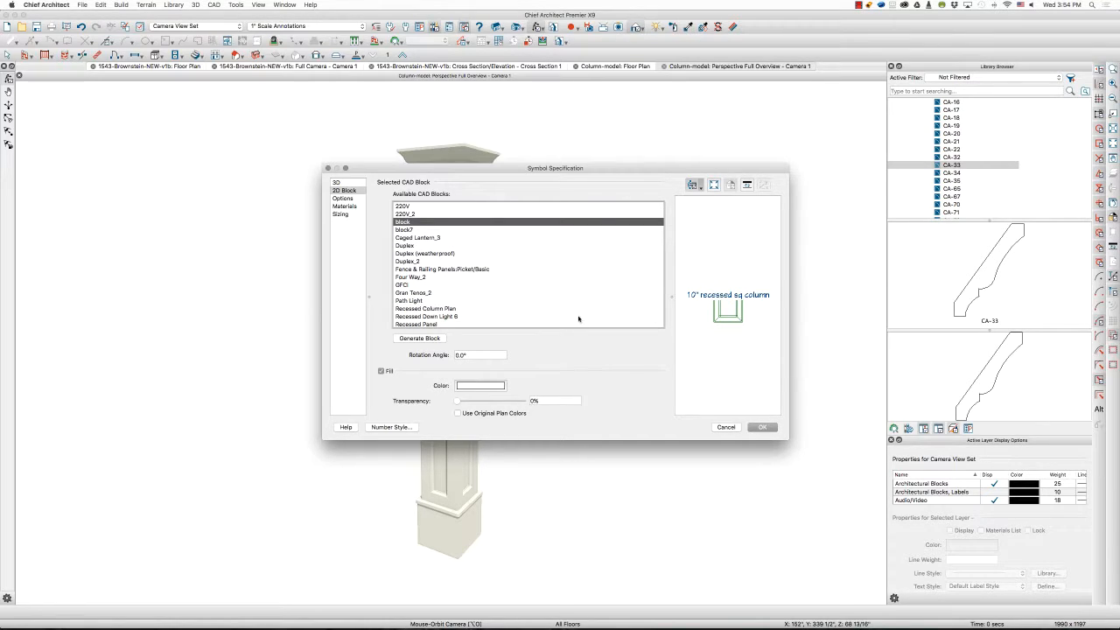
pyautogui.scroll(-1, 490, 306)
pyautogui.click(453, 300)
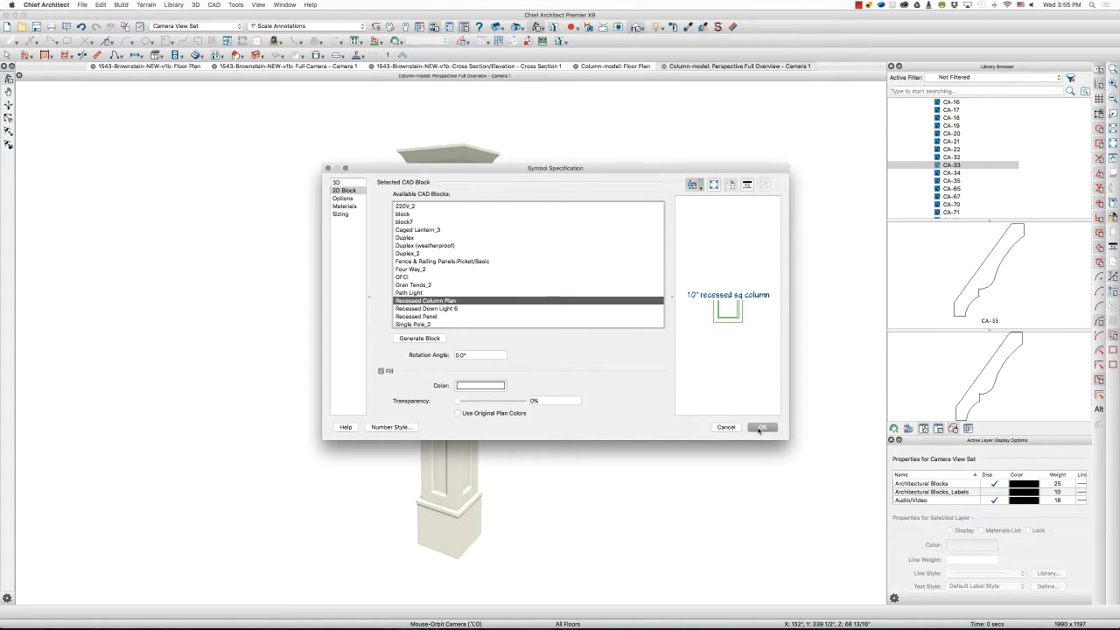
# - Keep the symbol's type as *Other and rename its Color - Bone material component to Column
pyautogui.click(342, 197)
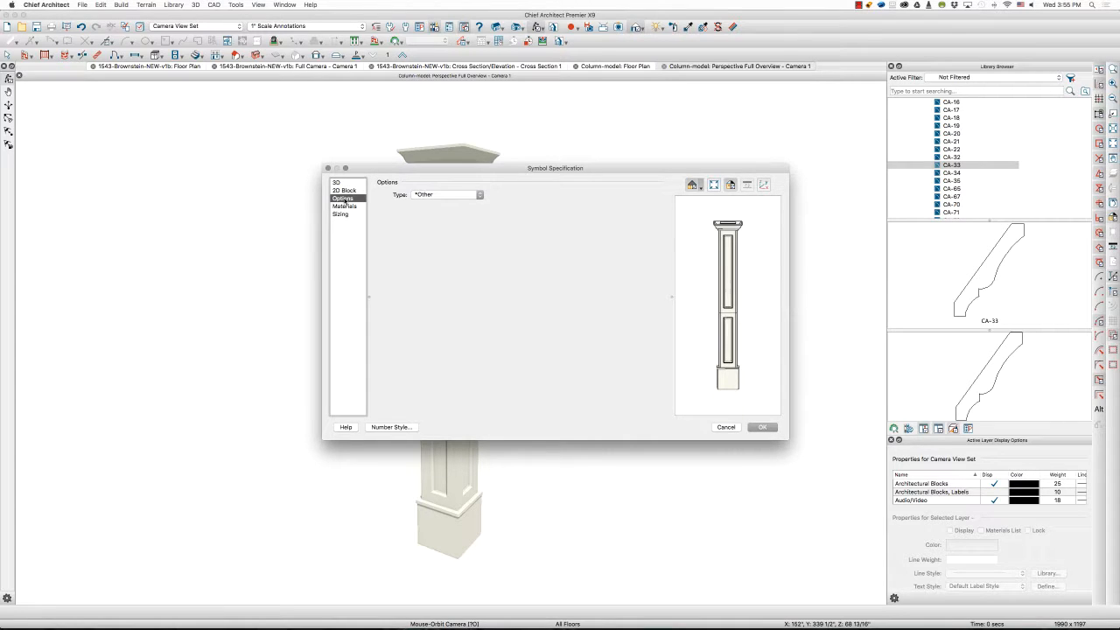
pyautogui.click(446, 194)
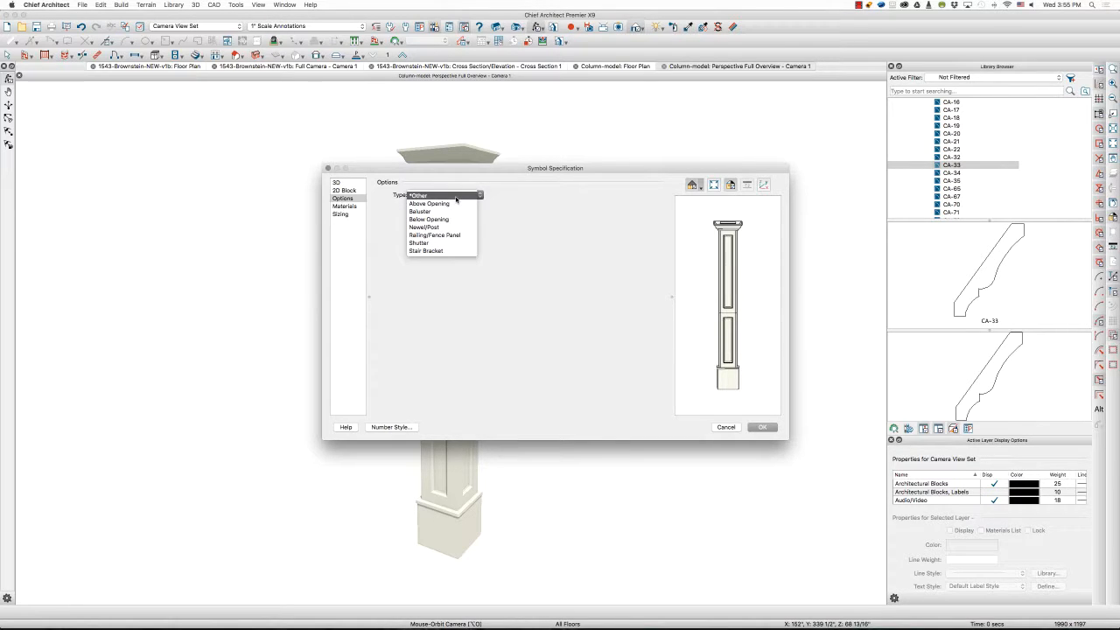
pyautogui.click(456, 197)
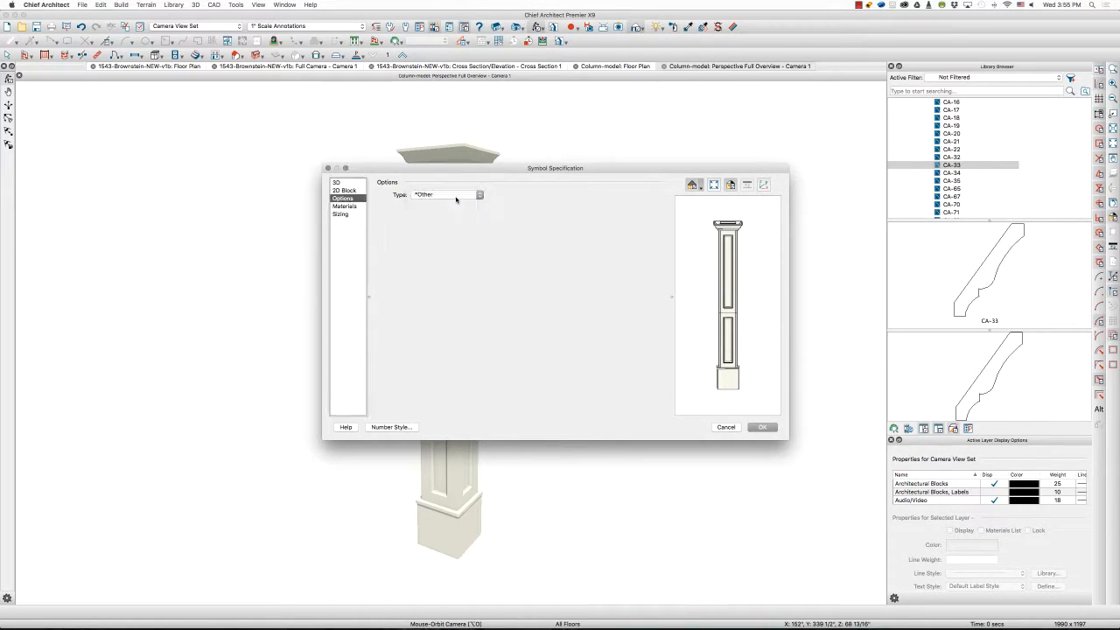
pyautogui.click(343, 206)
pyautogui.click(411, 199)
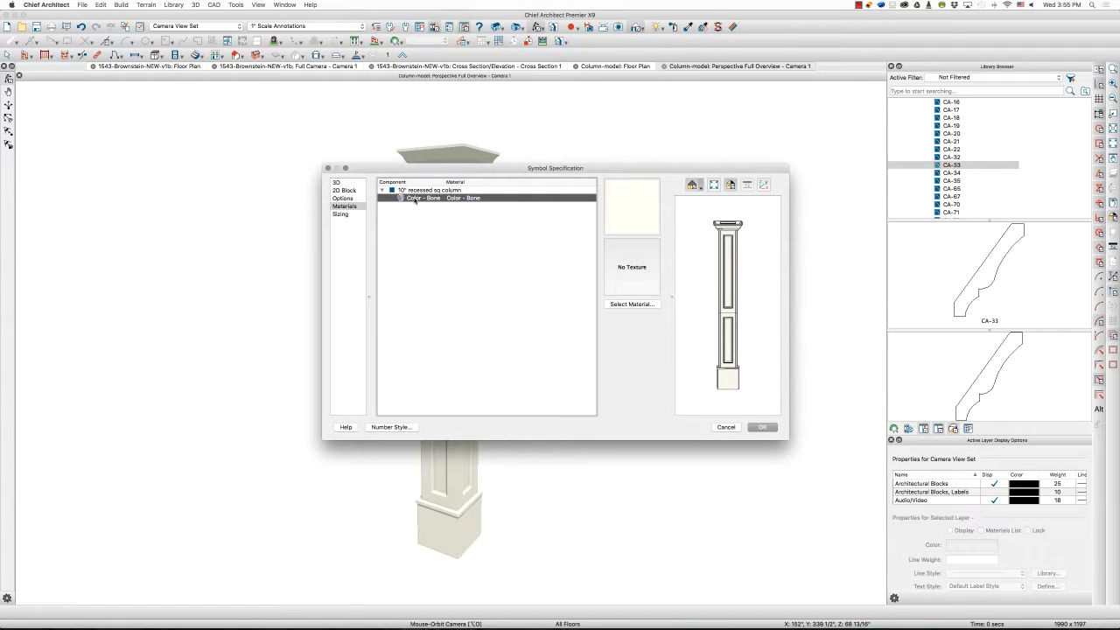
pyautogui.click(432, 200)
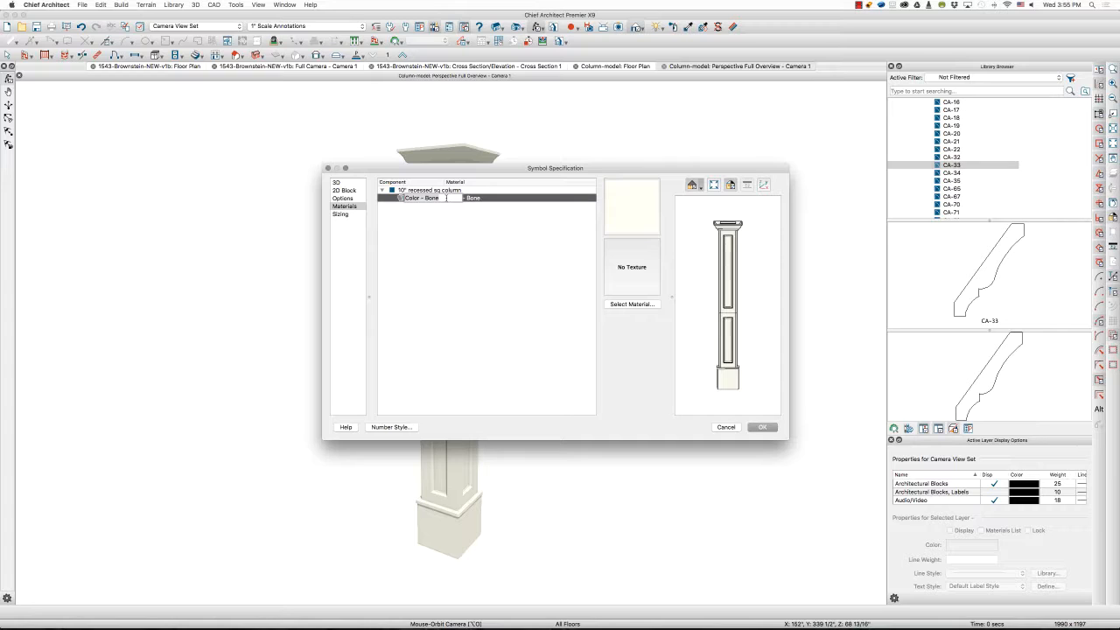
pyautogui.write('Column')
pyautogui.press('Return')
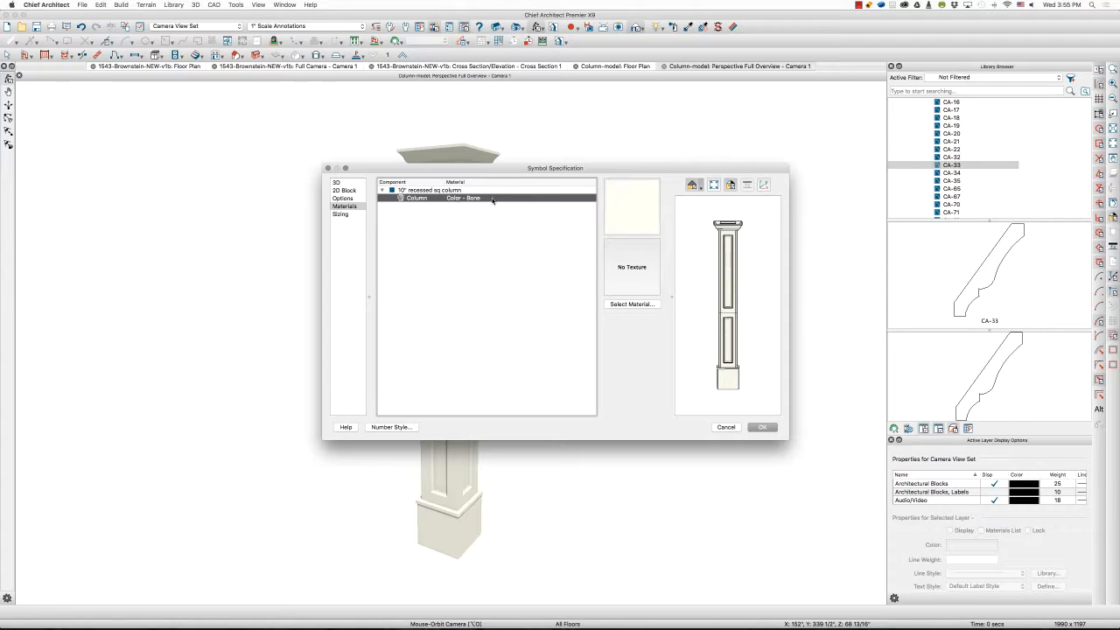
# - Review the symbol's sizing and 3D settings and accept the symbol specification
pyautogui.click(349, 217)
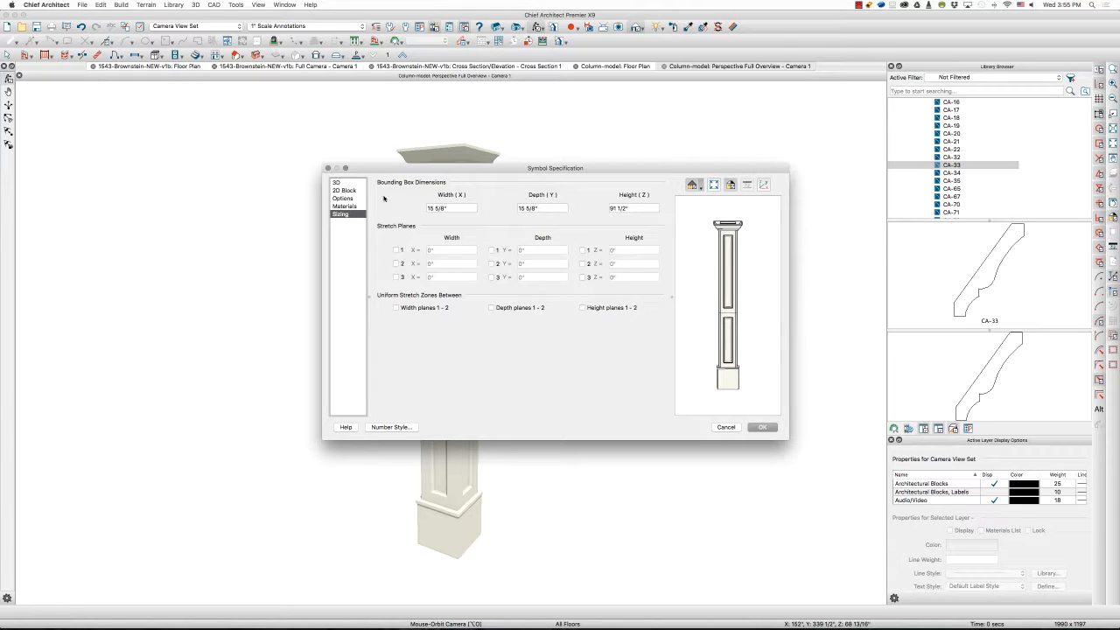
pyautogui.click(347, 182)
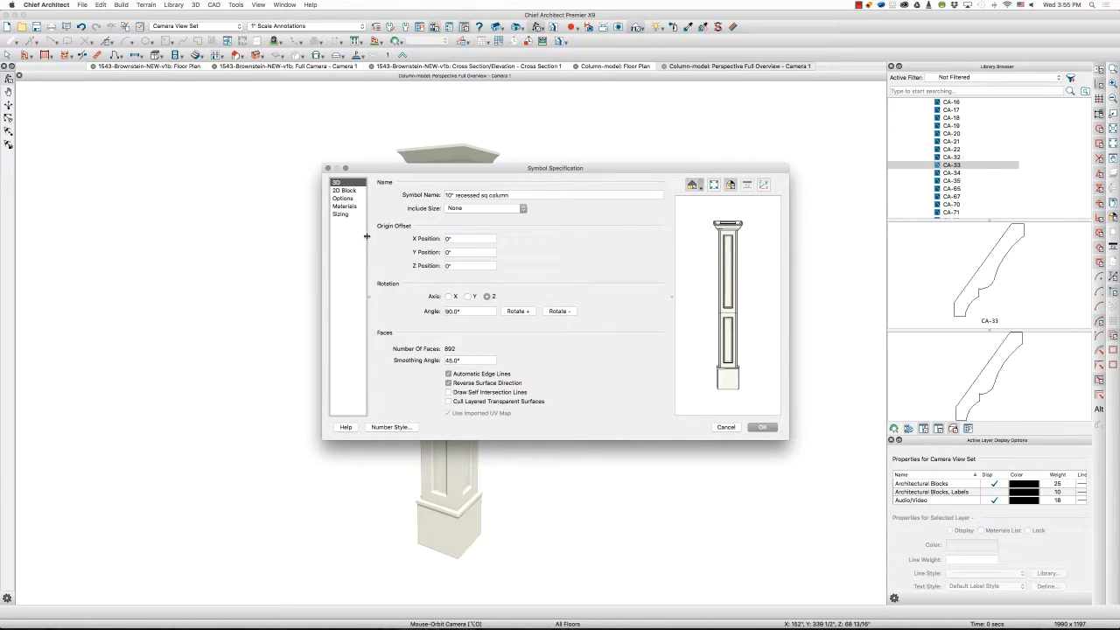
pyautogui.click(342, 214)
pyautogui.click(348, 183)
pyautogui.click(763, 427)
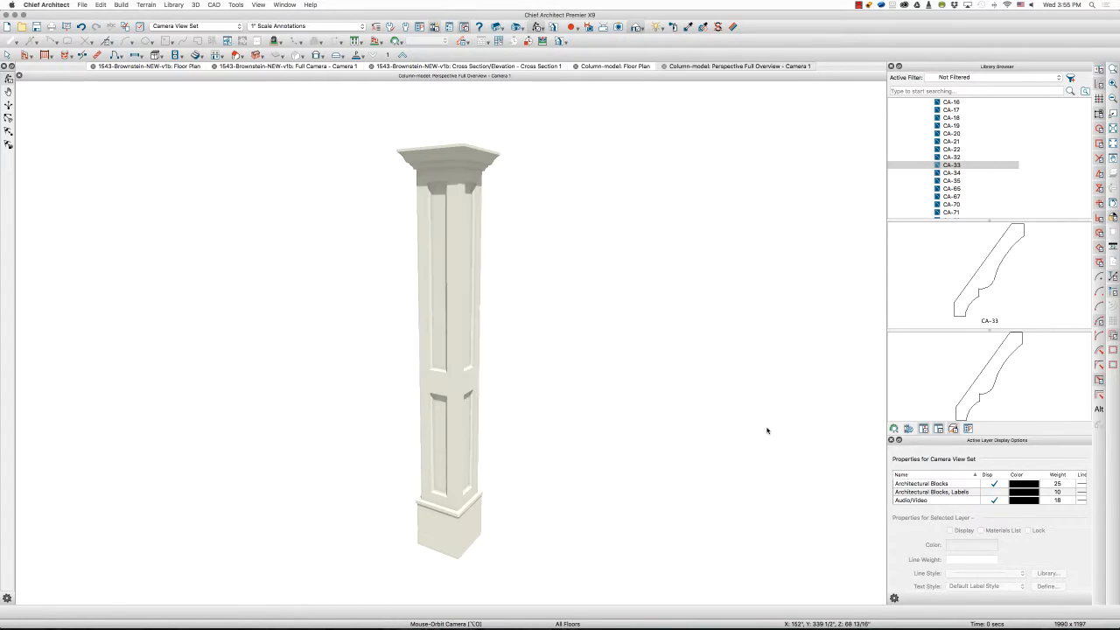
# - Place the 10" recessed sq column in the house floor plan beside the arched opening and check it in the full camera view
pyautogui.scroll(-3, 950, 168)
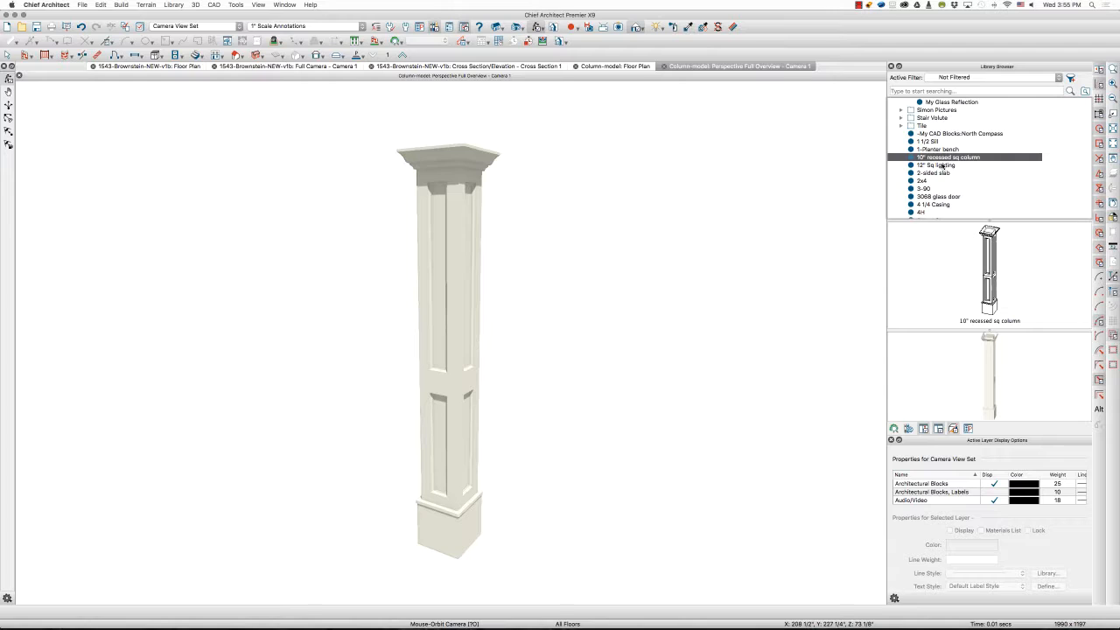
pyautogui.scroll(10, 942, 165)
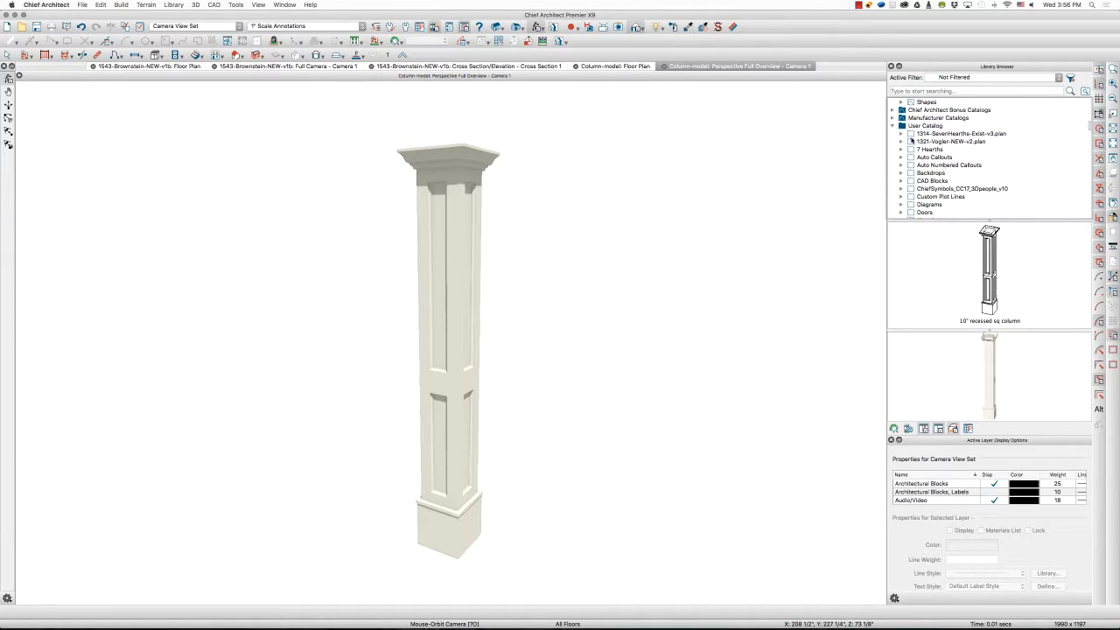
pyautogui.scroll(-4, 942, 147)
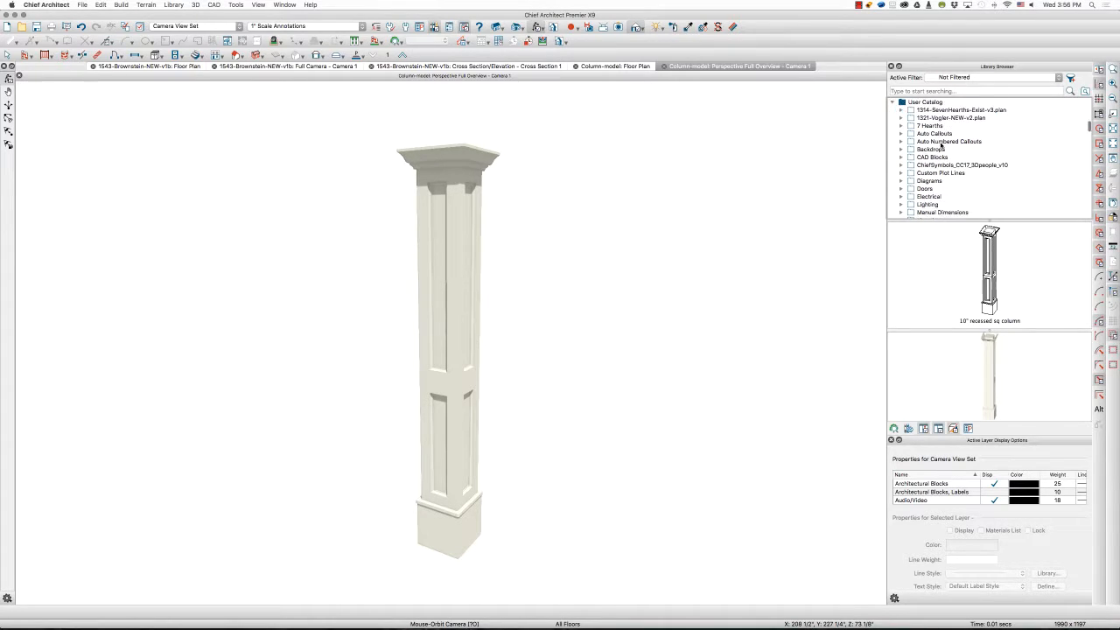
pyautogui.scroll(-2, 940, 154)
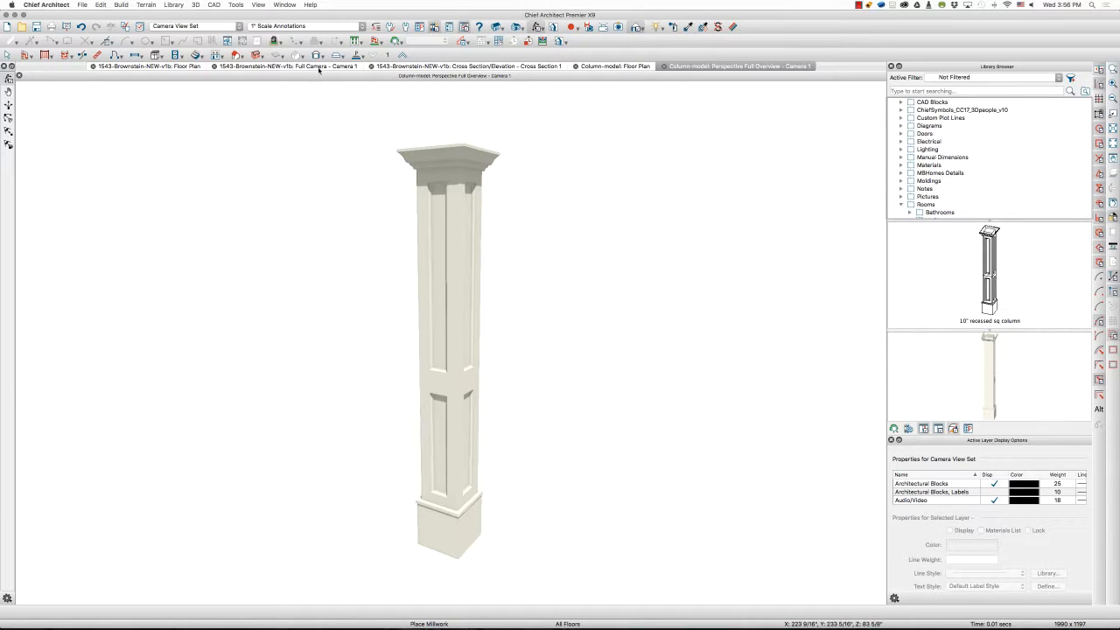
pyautogui.click(178, 67)
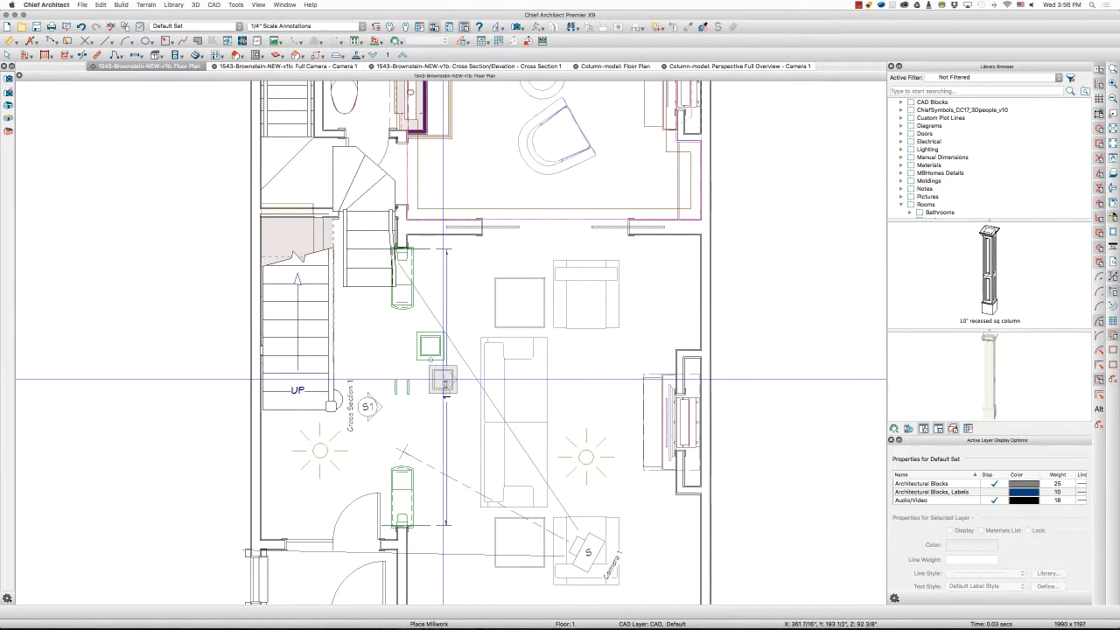
pyautogui.click(429, 348)
pyautogui.scroll(2, 405, 346)
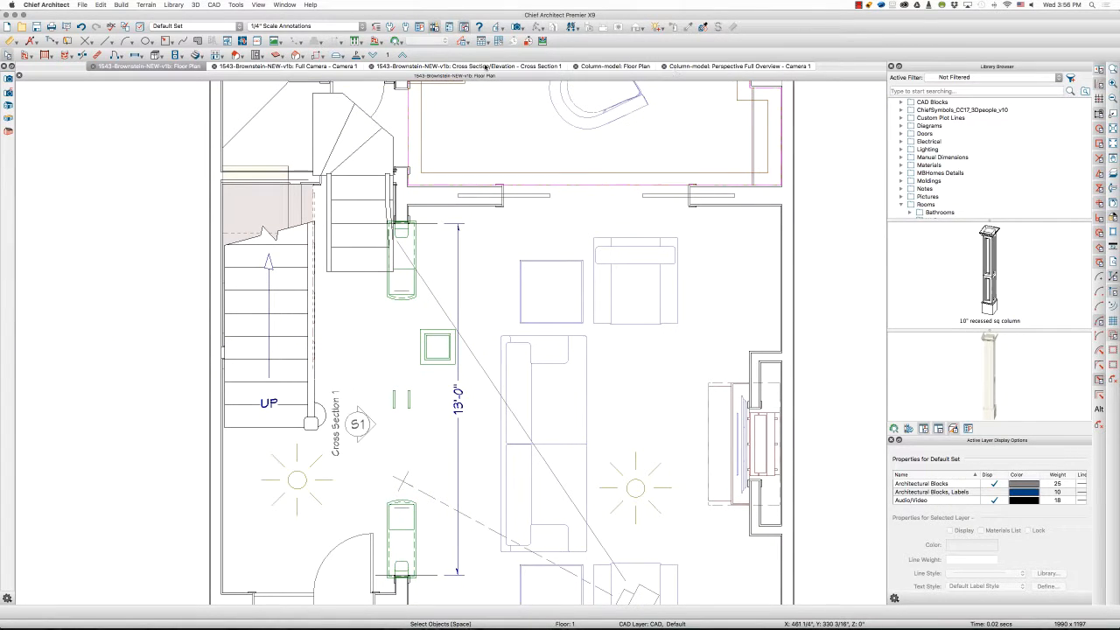
pyautogui.click(321, 67)
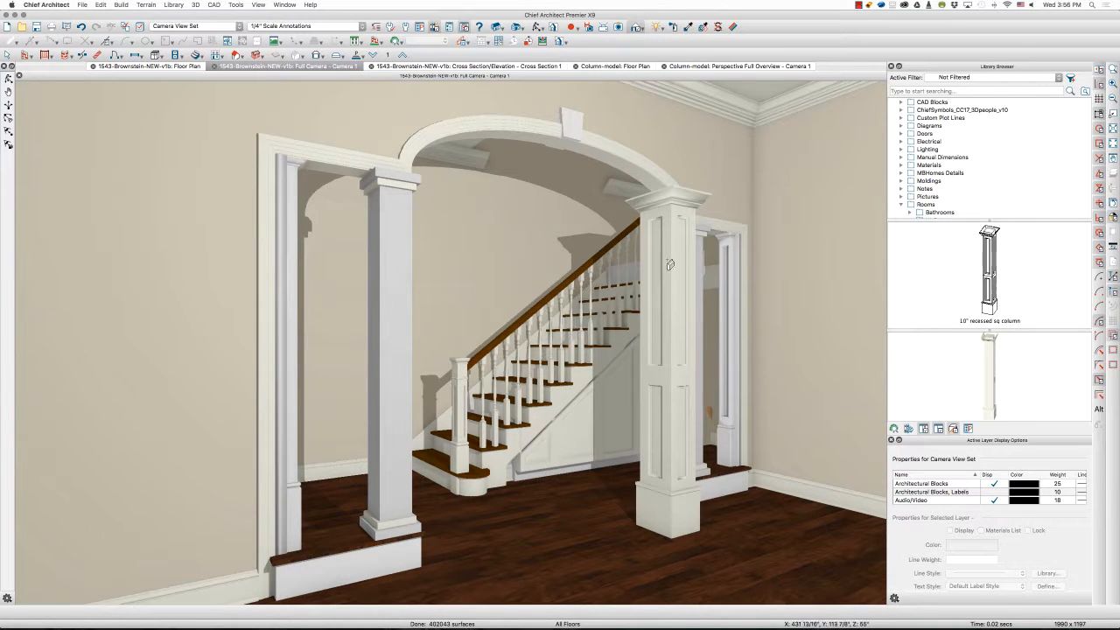
pyautogui.click(172, 67)
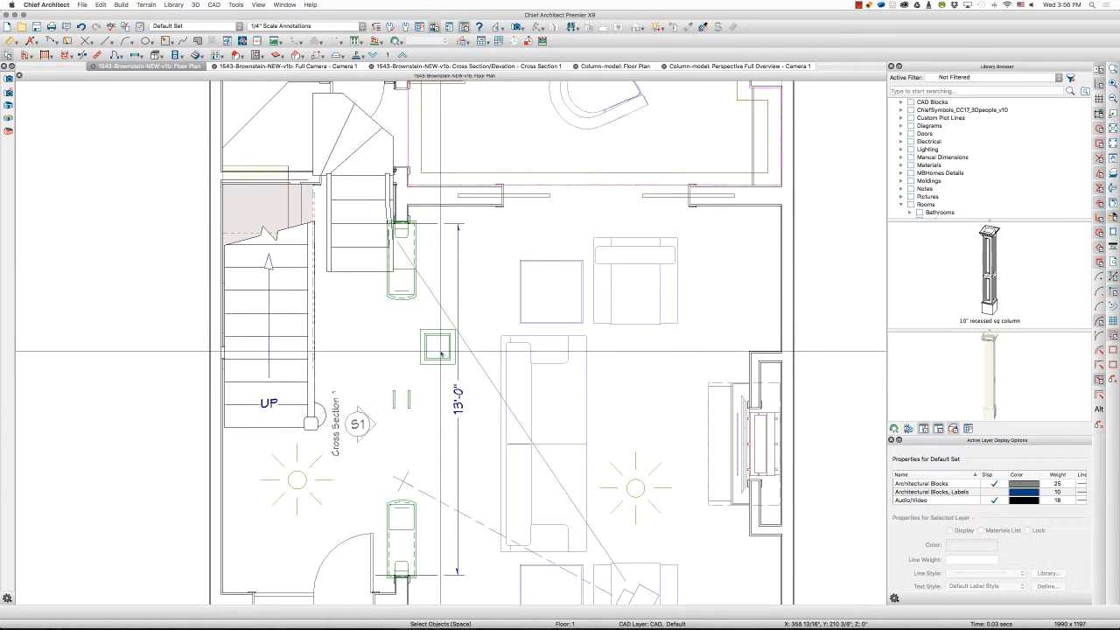
pyautogui.click(406, 274)
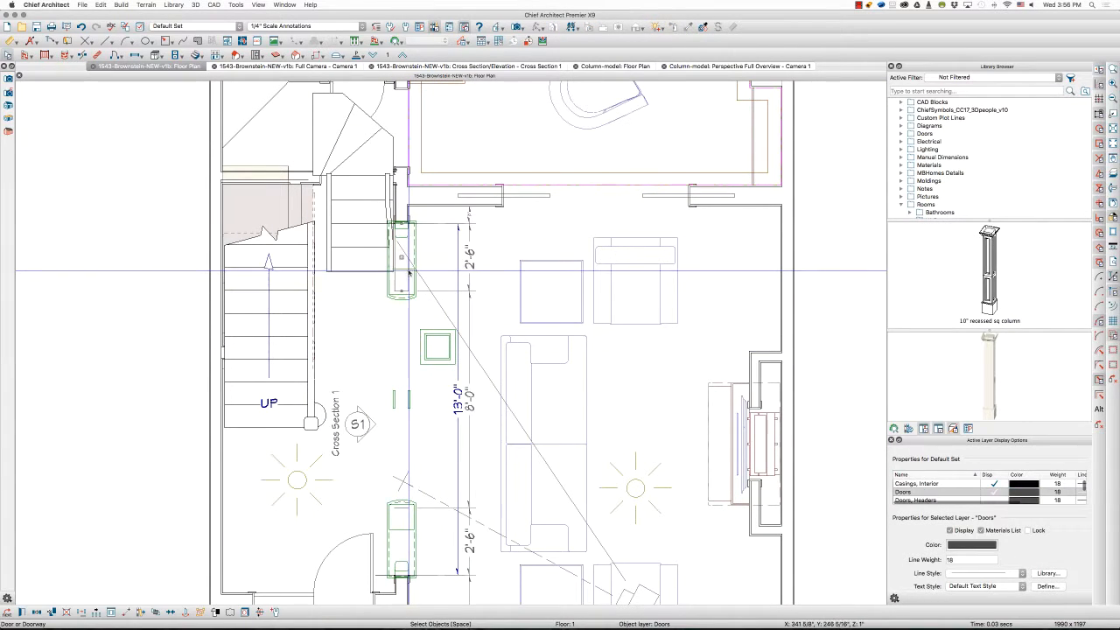
pyautogui.click(416, 286)
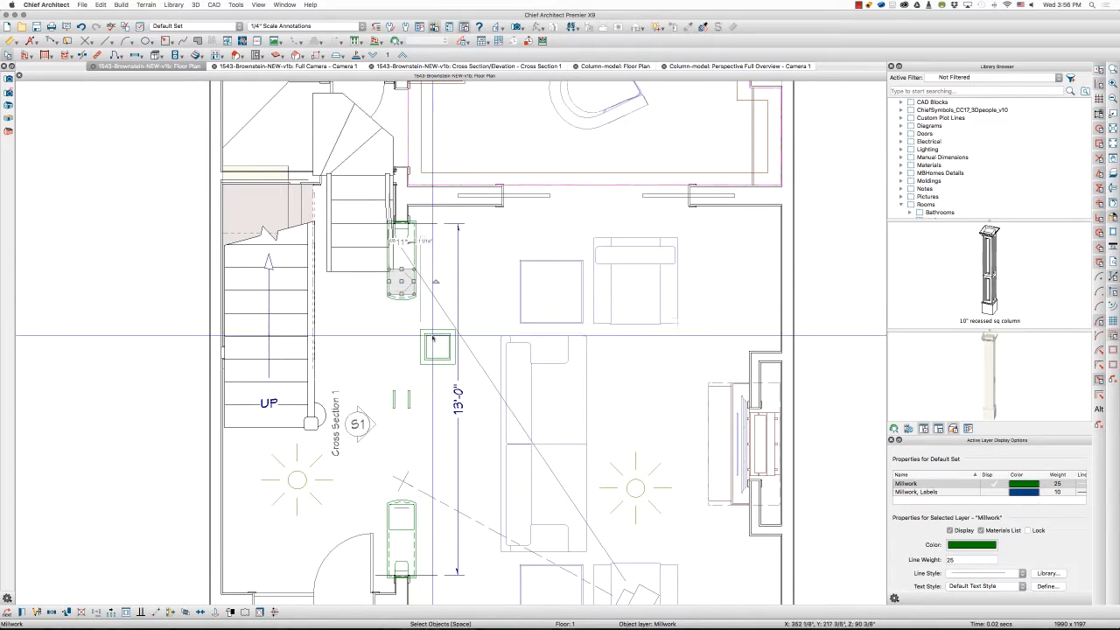
pyautogui.press('Delete')
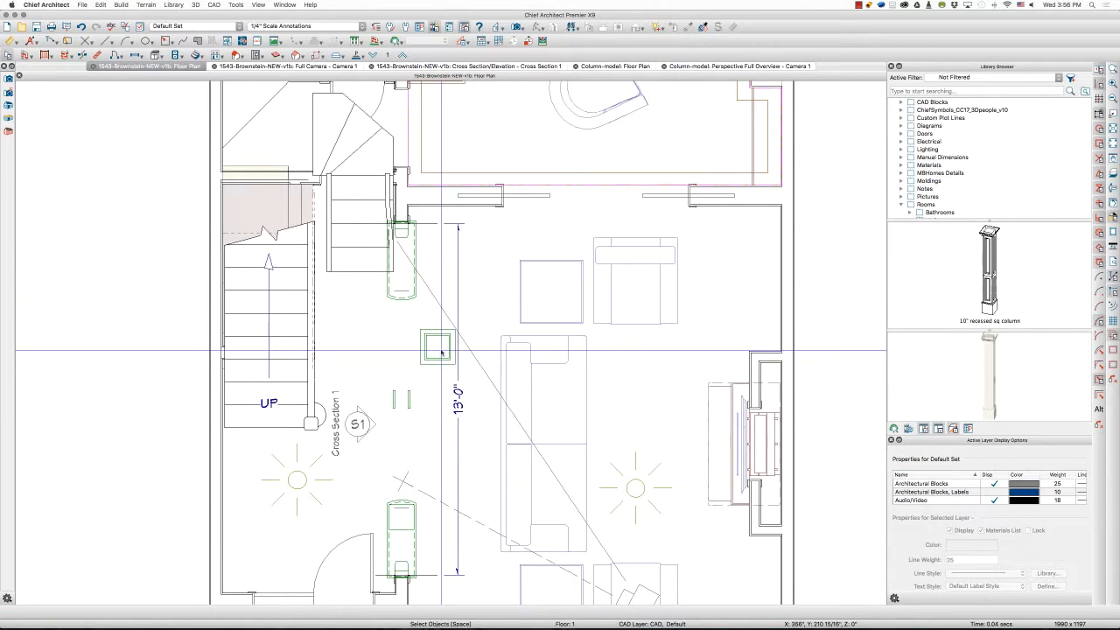
pyautogui.press('super+z')
# - Draw two horizontal CAD marker lines about 3' long, one from the centre of each existing column at the arched opening
pyautogui.press('l')
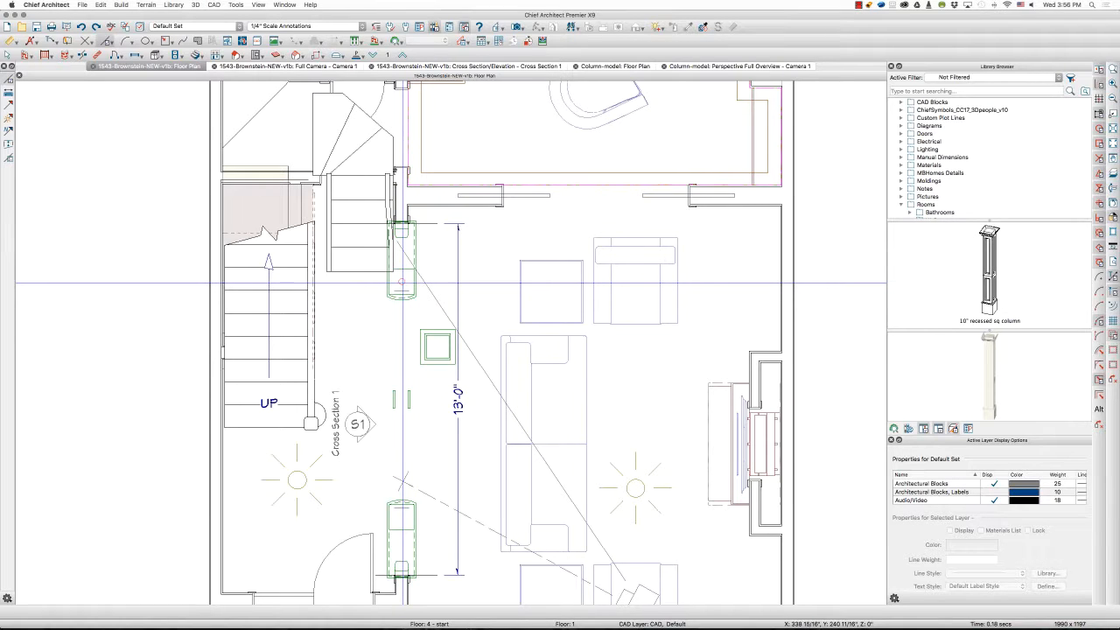
pyautogui.moveTo(402, 282); pyautogui.dragTo(487, 280)
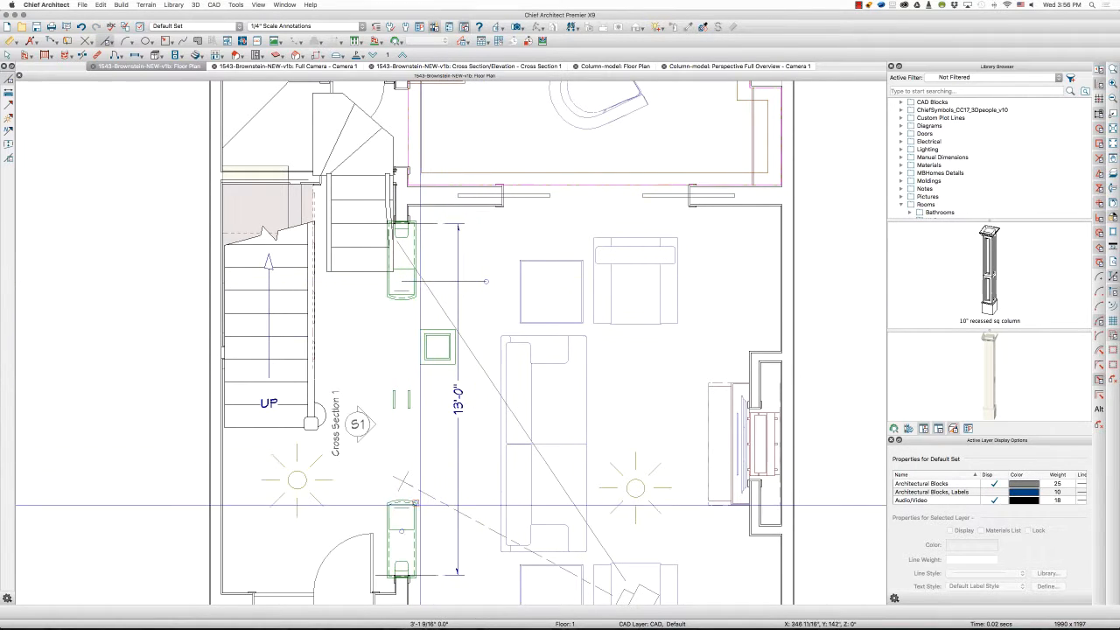
pyautogui.moveTo(403, 518); pyautogui.dragTo(482, 518)
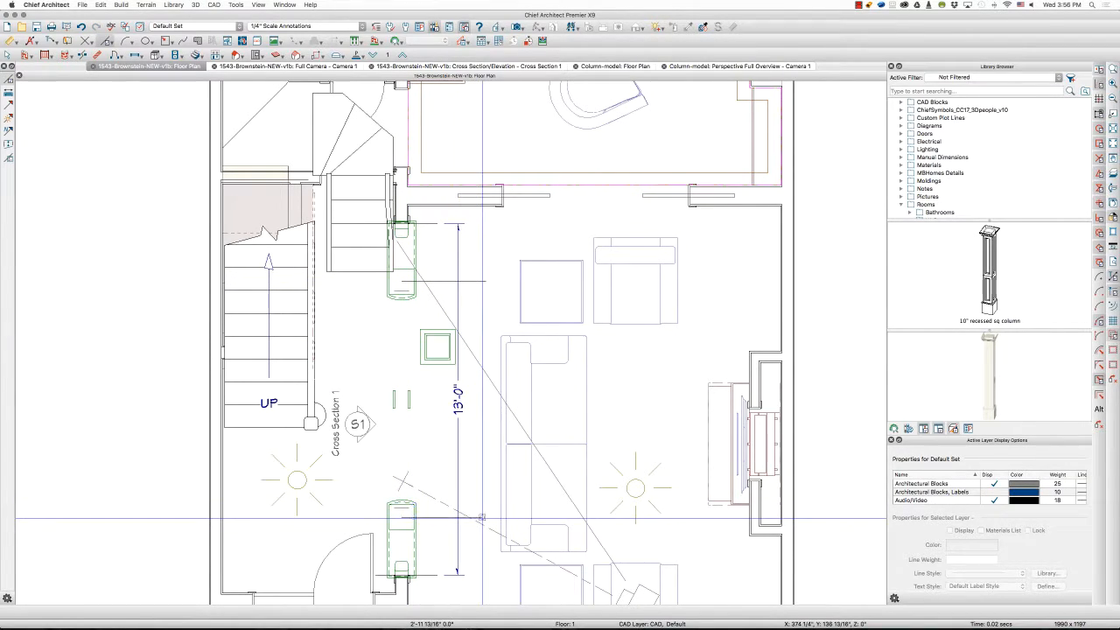
pyautogui.press('space')
# - Delete the existing millwork column at the upper marker line of the arched opening
pyautogui.click(401, 268)
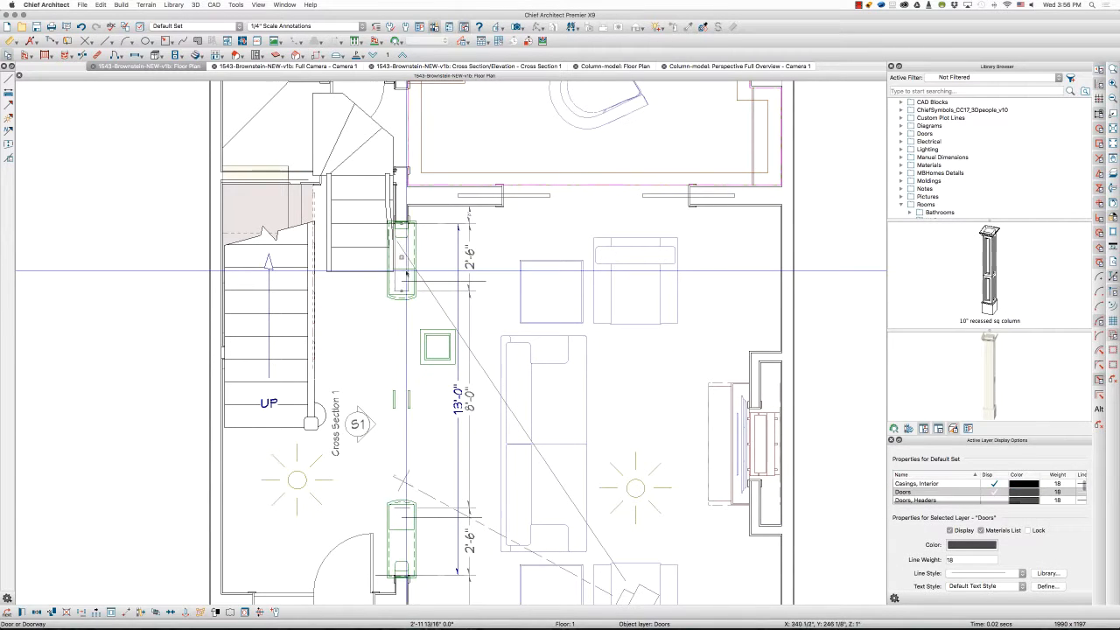
pyautogui.click(415, 276)
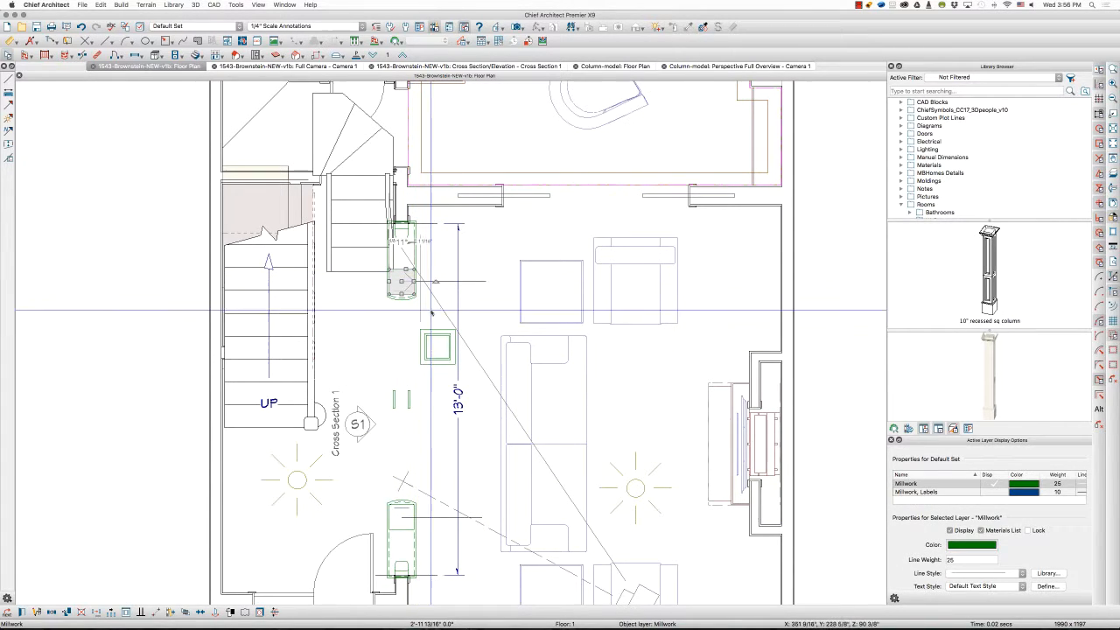
pyautogui.press('Escape')
# - Delete the existing millwork column at the lower marker line, leaving the overlapping doorway, wall and polyline solid in place
pyautogui.click(404, 531)
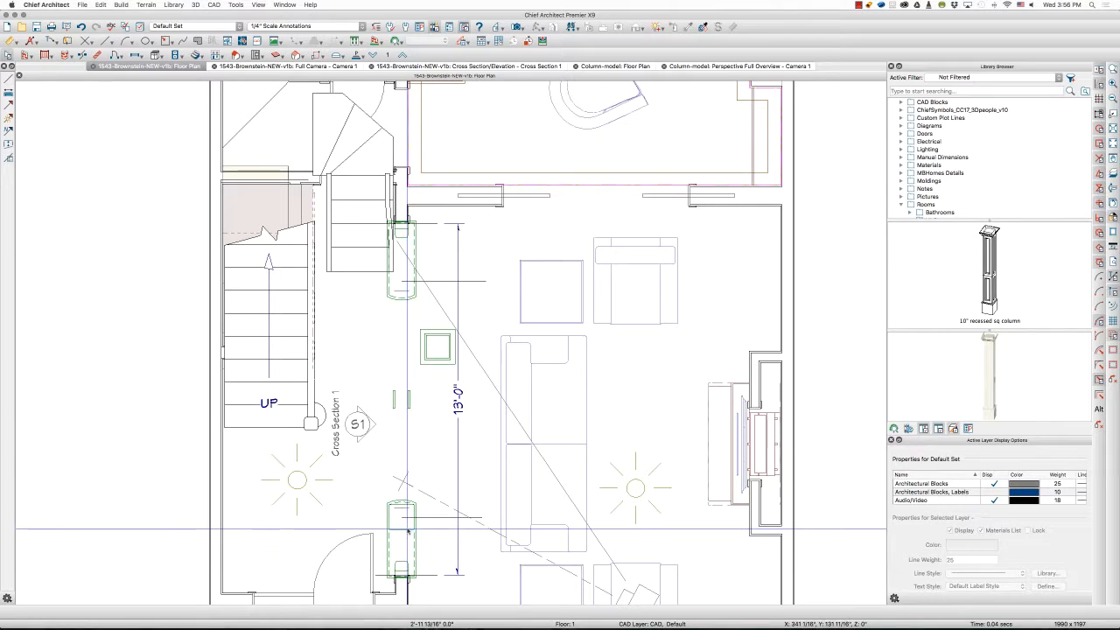
pyautogui.press('Delete')
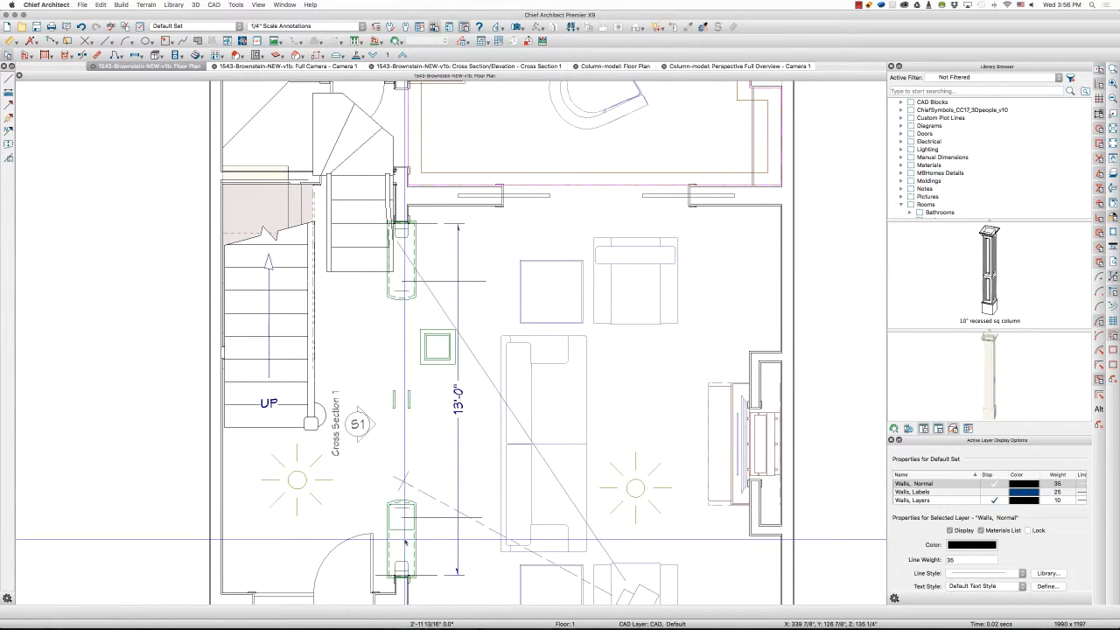
pyautogui.click(11, 56)
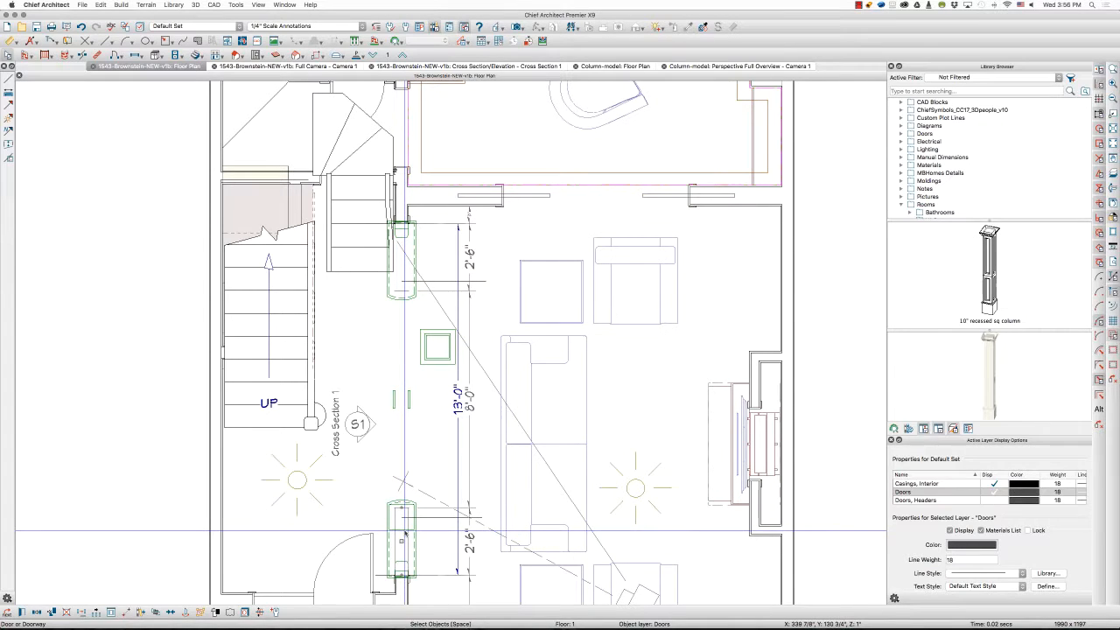
pyautogui.press('super+z')
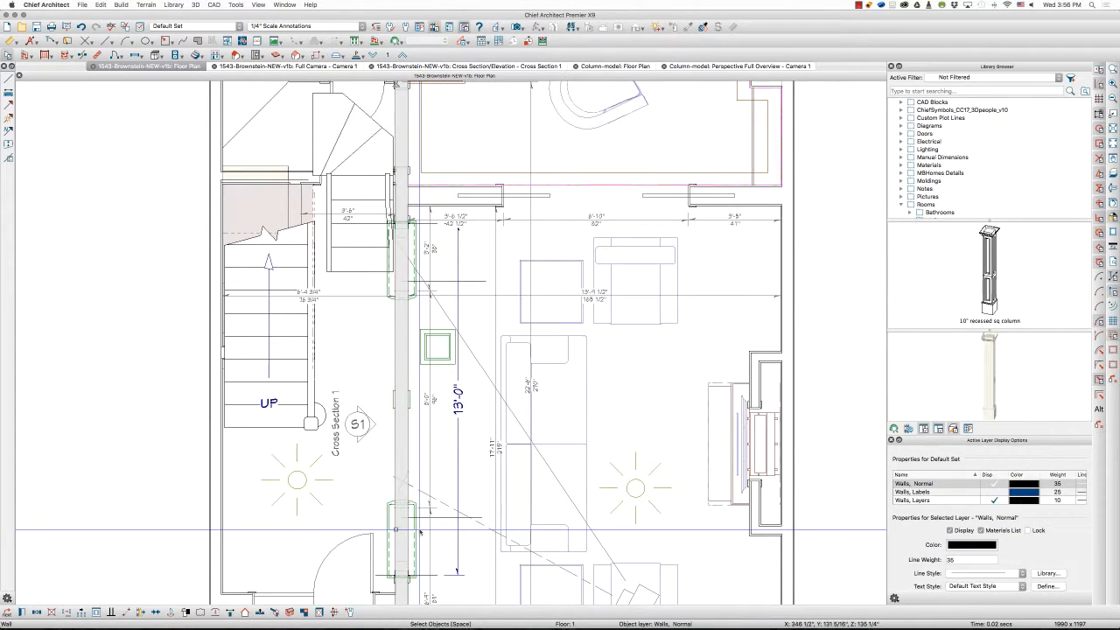
pyautogui.press('super+z')
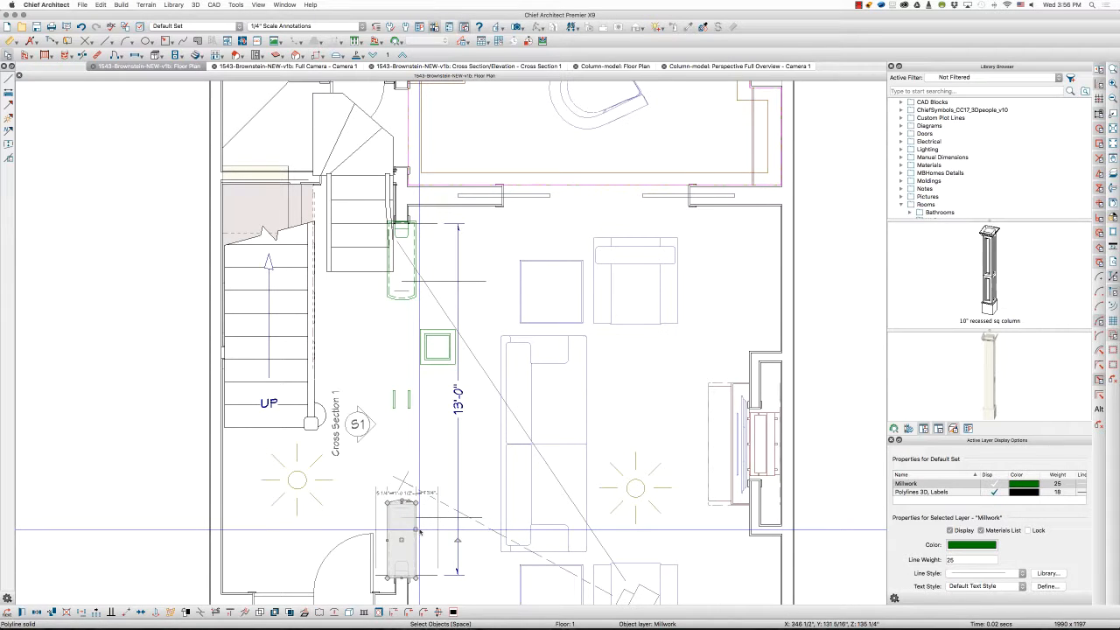
pyautogui.press('super+z')
pyautogui.click(412, 532)
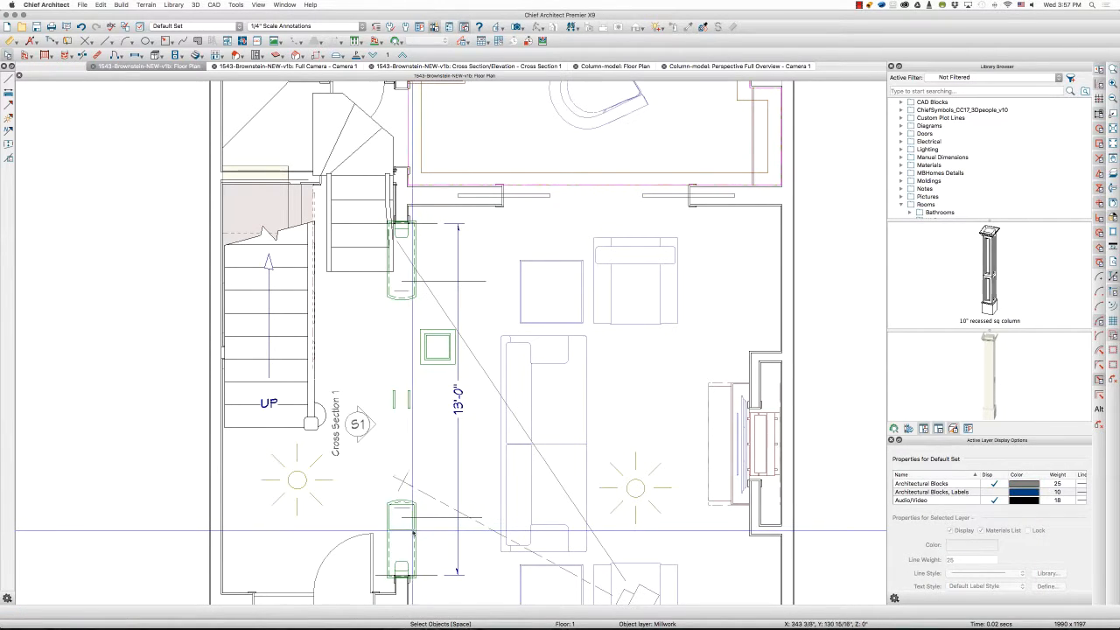
pyautogui.press('Tab')
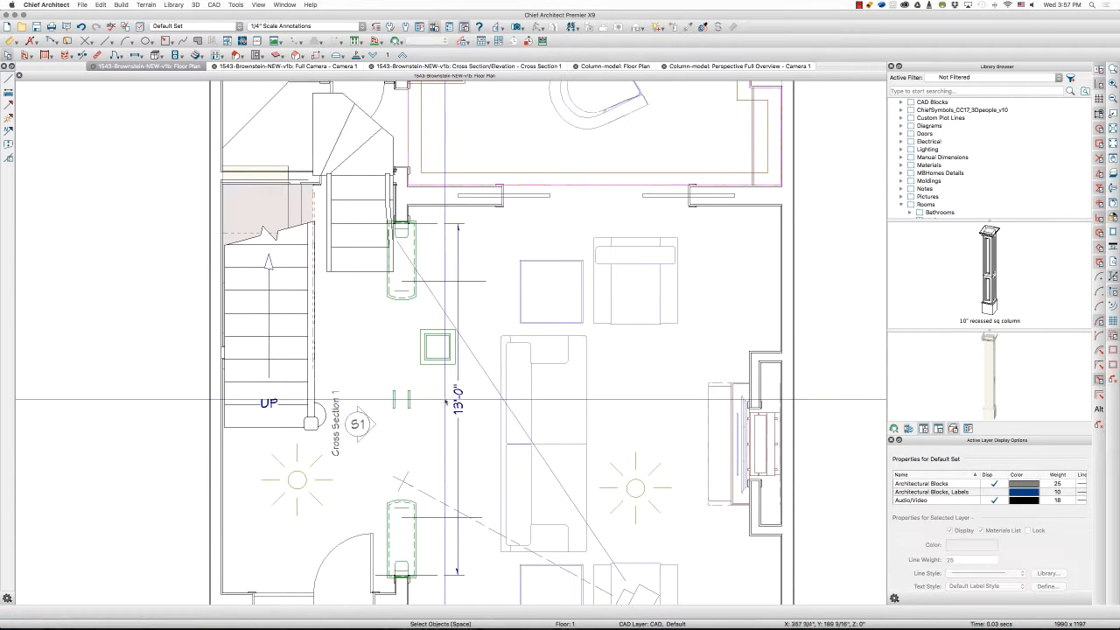
# - Move the 10" recessed sq column so it is centred on the arched opening's wall and aligned with the upper marker line
pyautogui.click(432, 350)
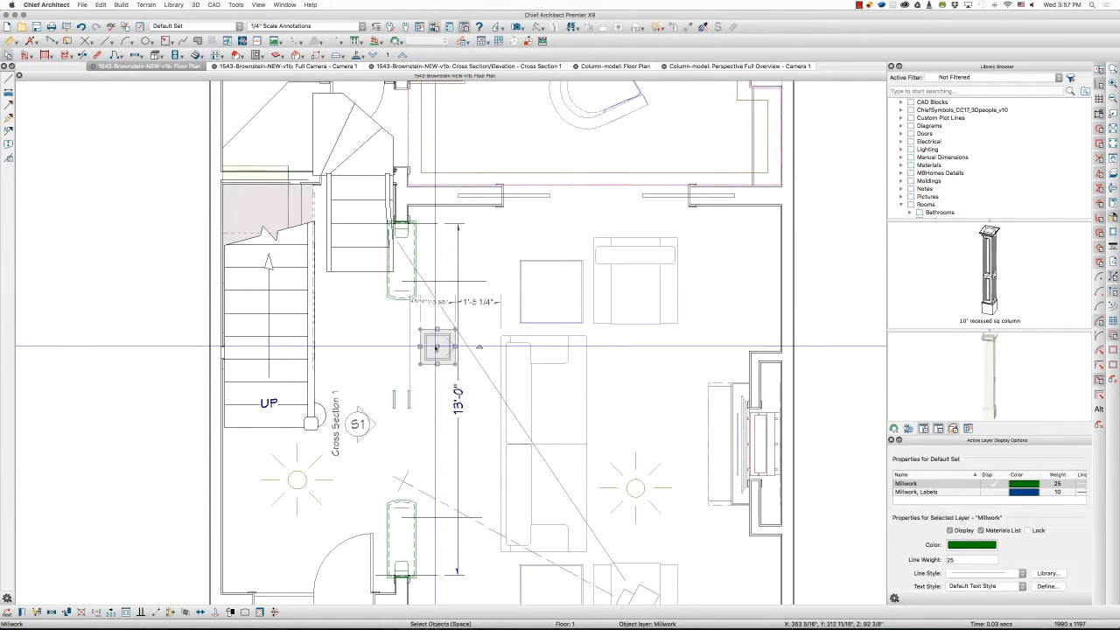
pyautogui.click(401, 244)
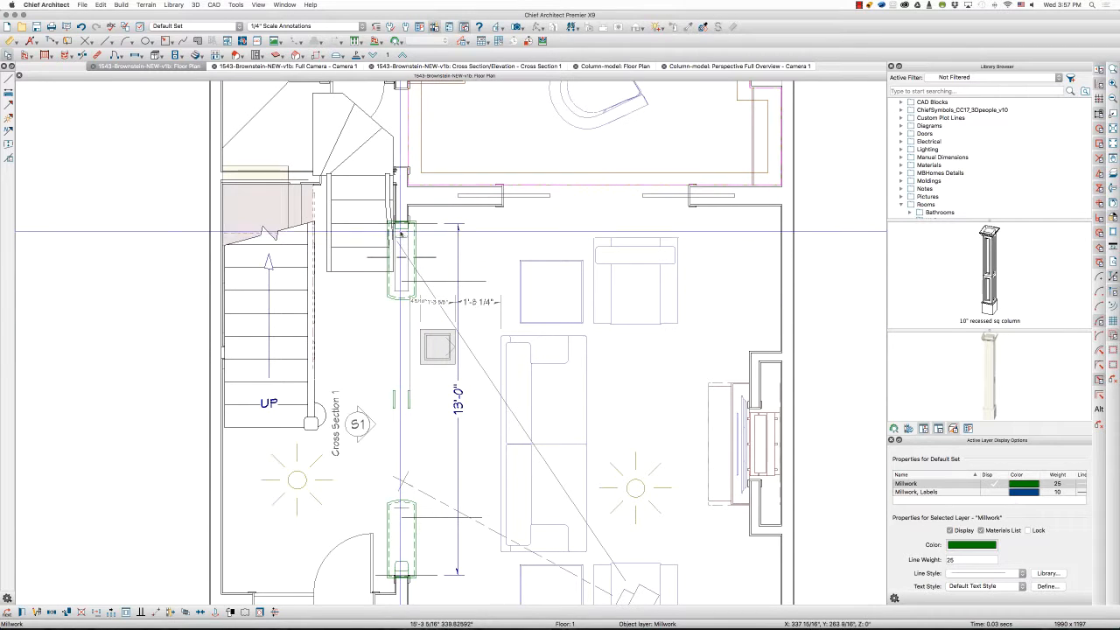
pyautogui.click(402, 218)
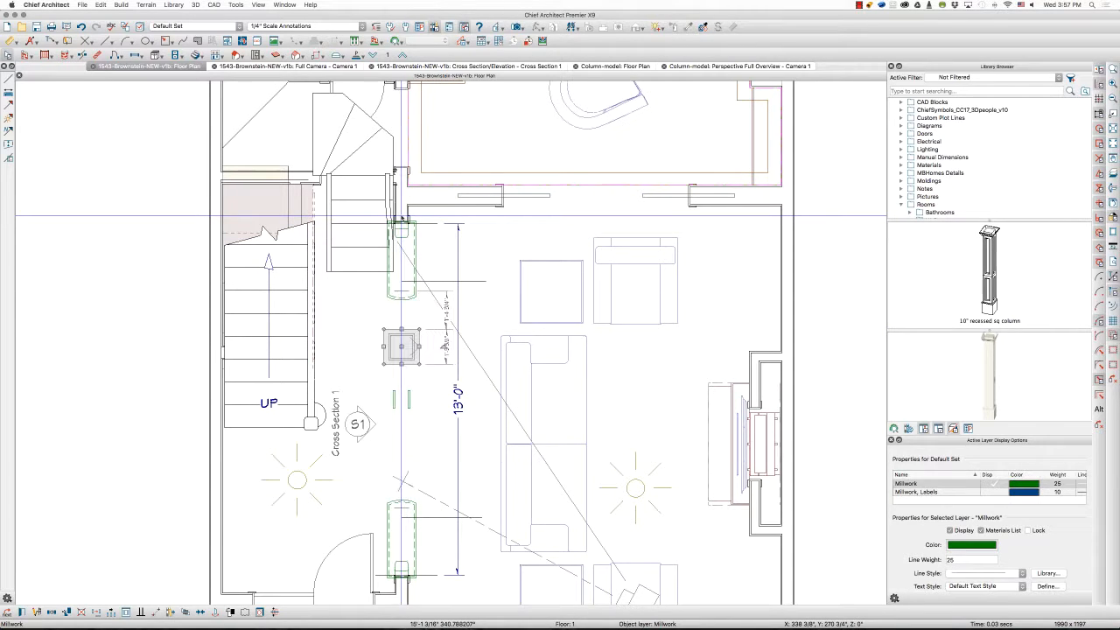
pyautogui.click(439, 282)
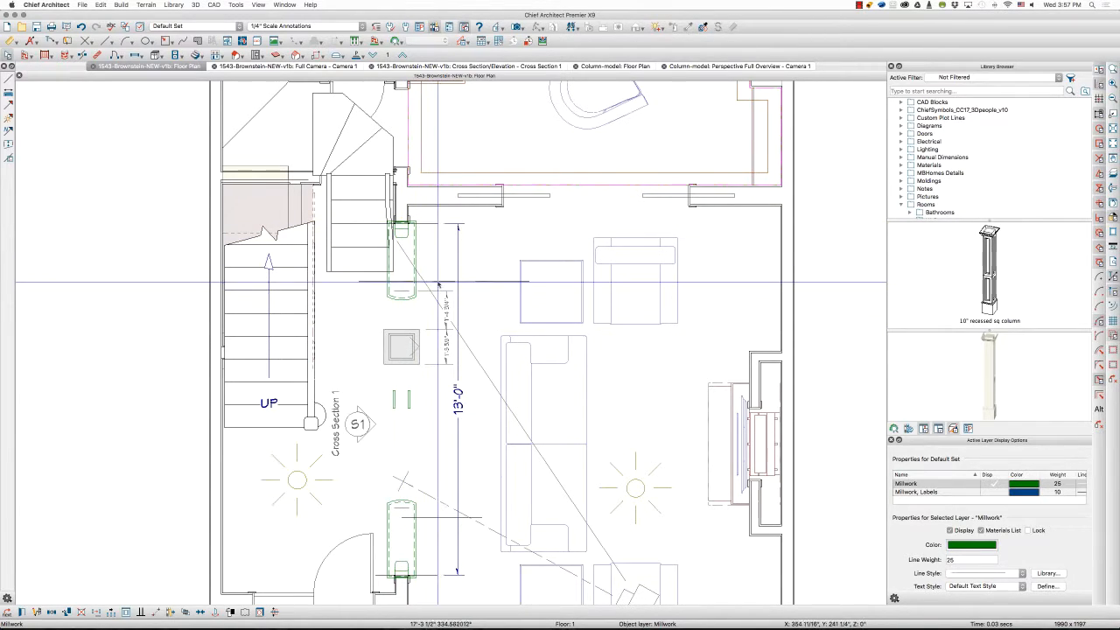
pyautogui.click(439, 282)
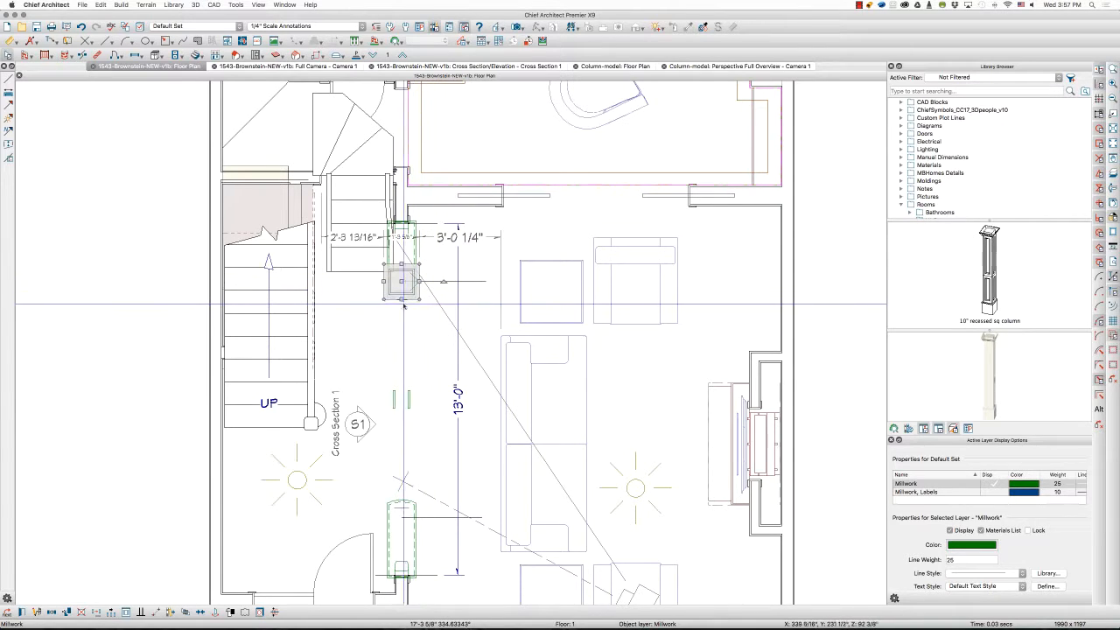
# - Copy the new column onto the lower marker line and check both columns in the full camera view
pyautogui.click(53, 611)
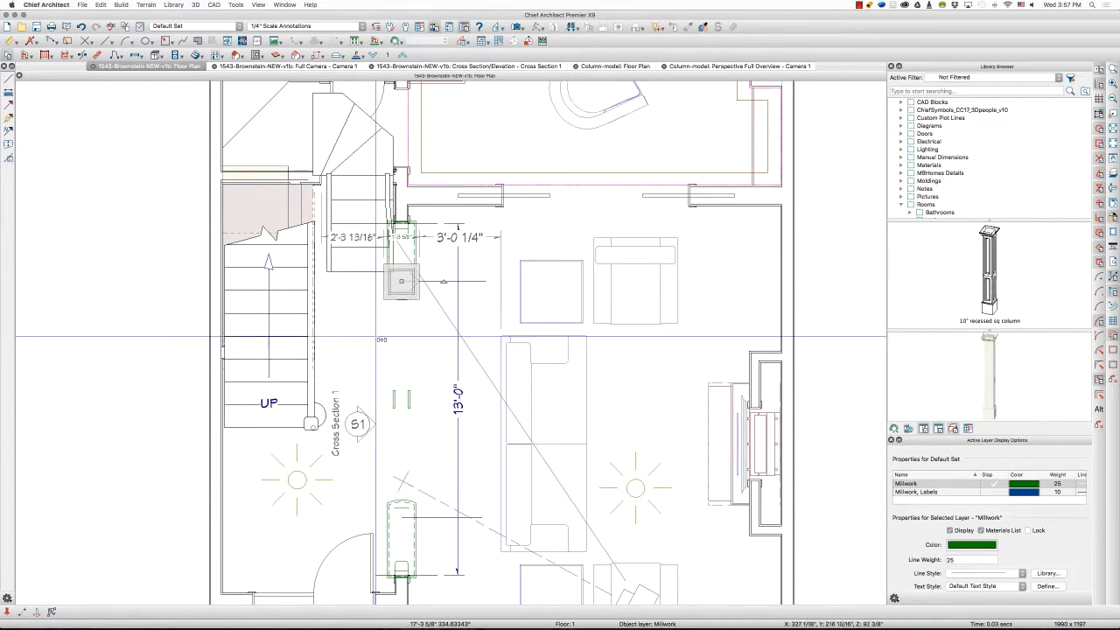
pyautogui.moveTo(402, 282)
pyautogui.mouseDown()
pyautogui.moveTo(411, 433)
pyautogui.moveTo(442, 517)
pyautogui.mouseUp()
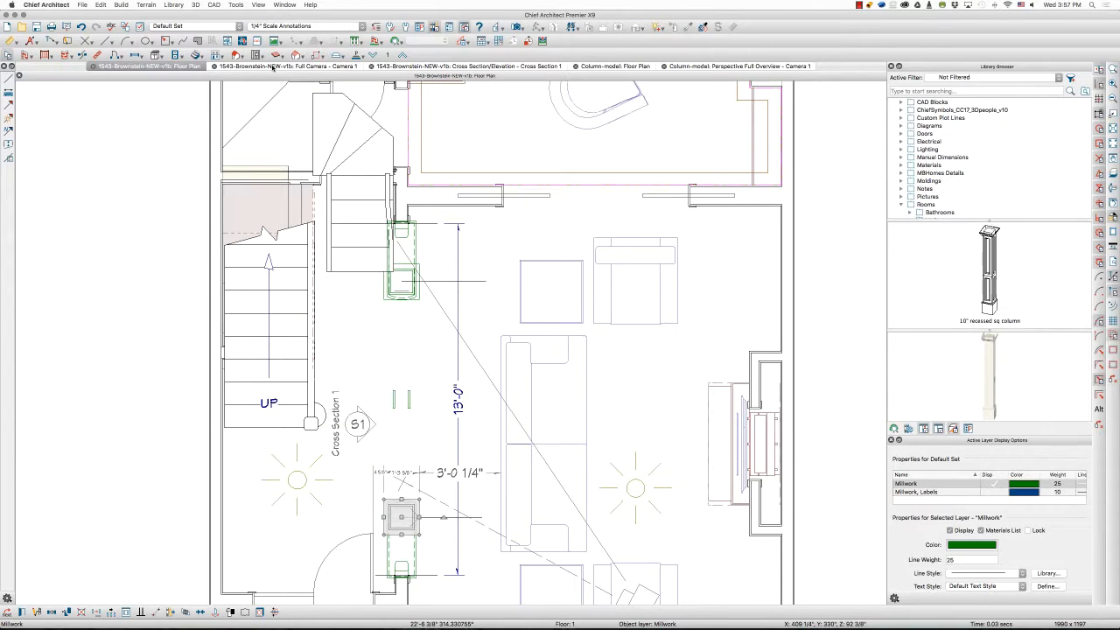
pyautogui.click(256, 67)
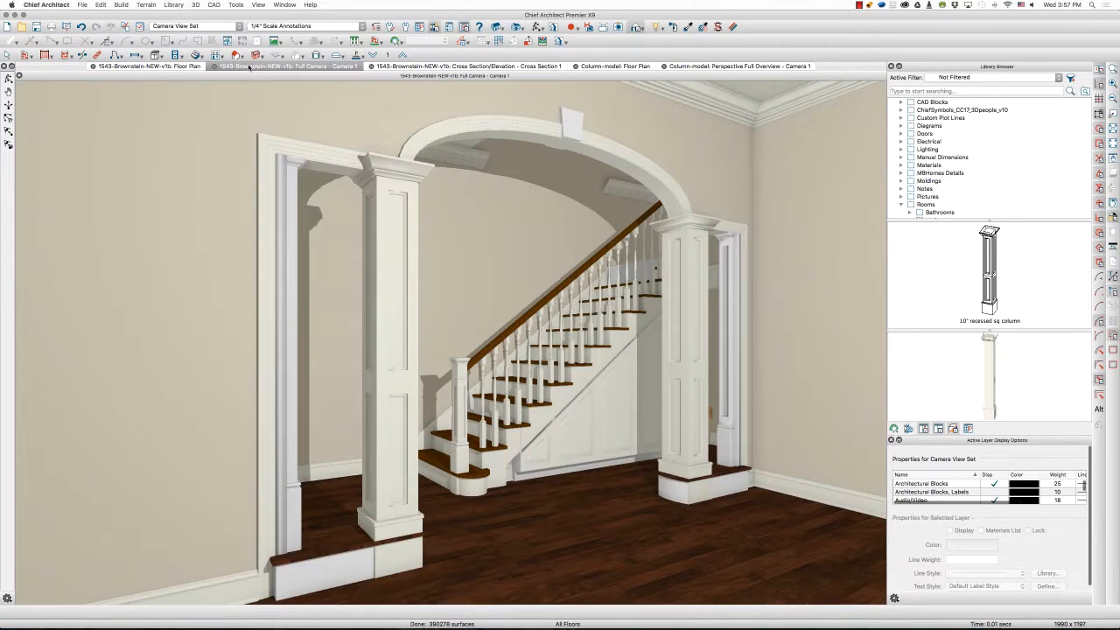
# - Set the elevation reference of both new columns to From Floor and accept the millwork specification
pyautogui.click(417, 210)
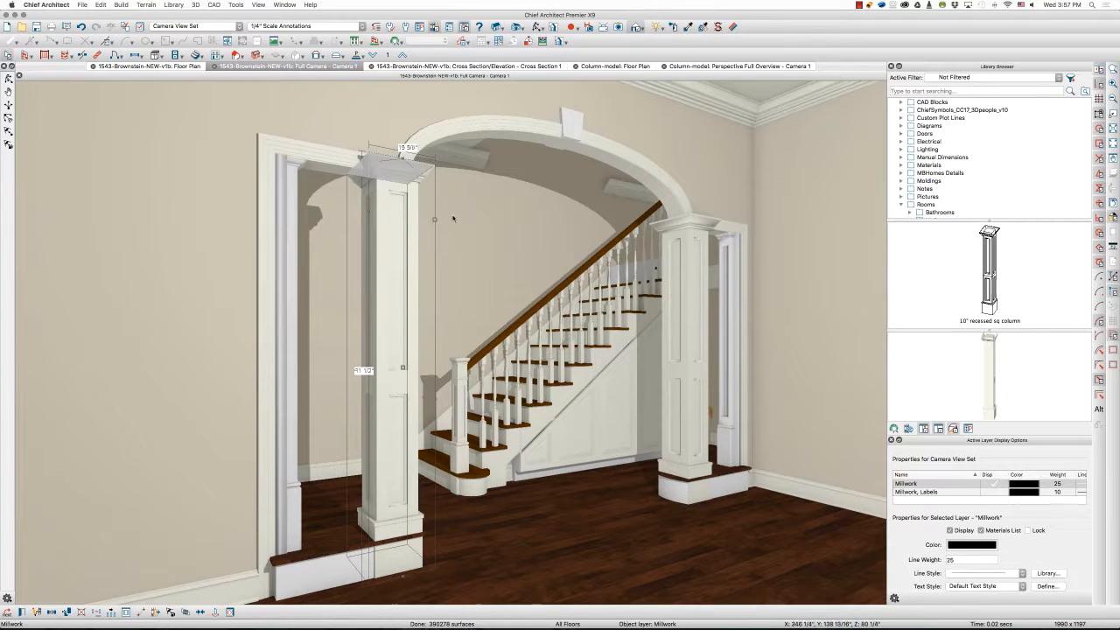
pyautogui.keyDown('shift'); pyautogui.click(688, 262); pyautogui.keyUp('shift')
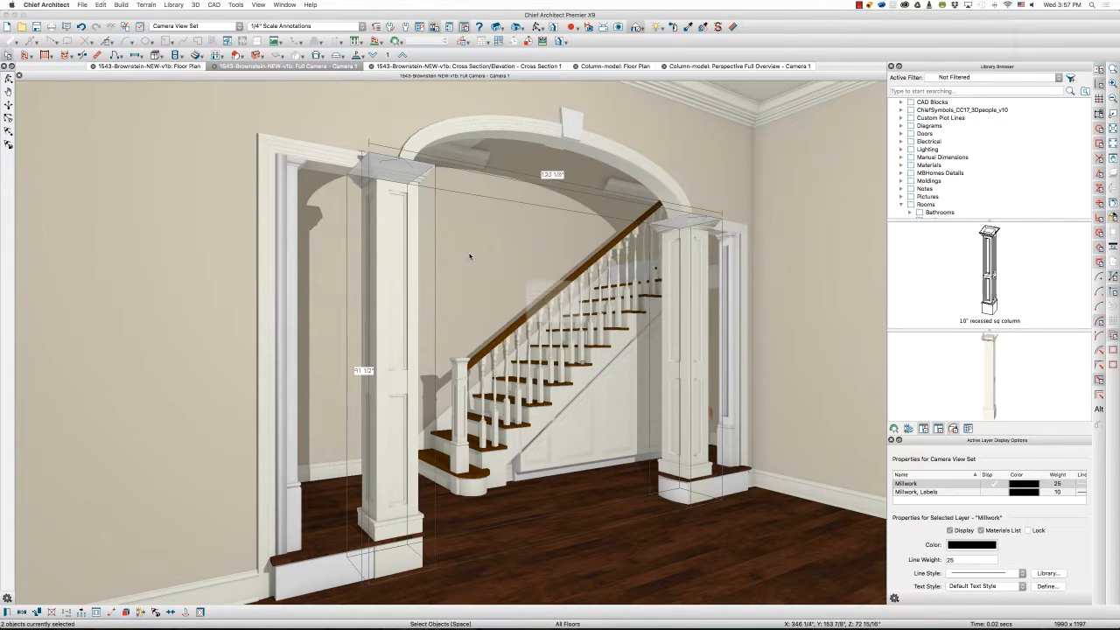
pyautogui.press('super+e')
pyautogui.click(558, 269)
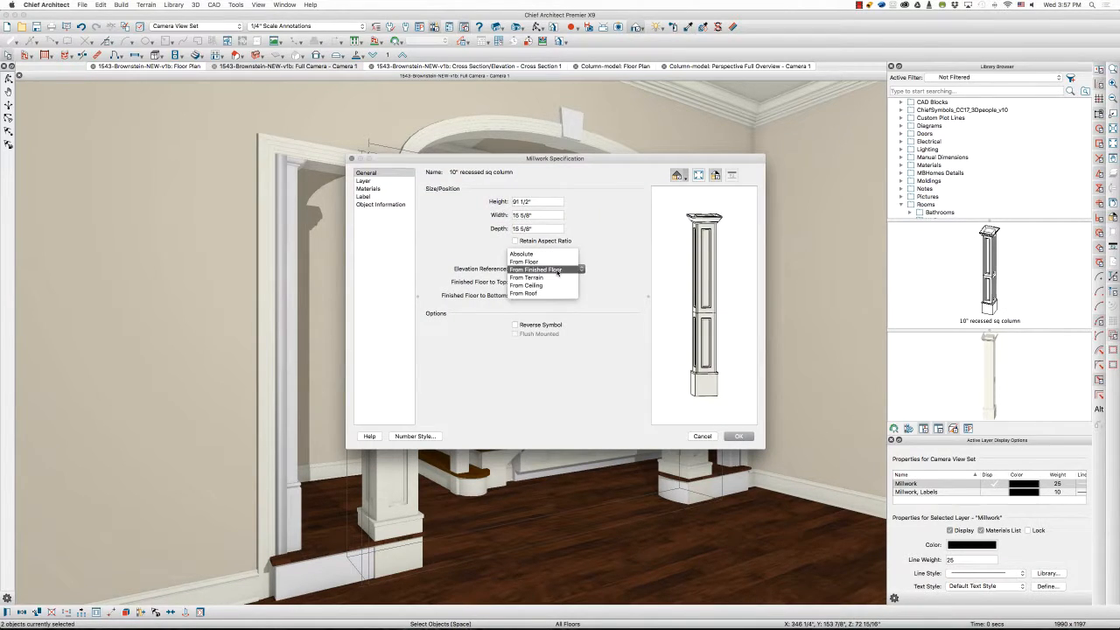
pyautogui.click(560, 262)
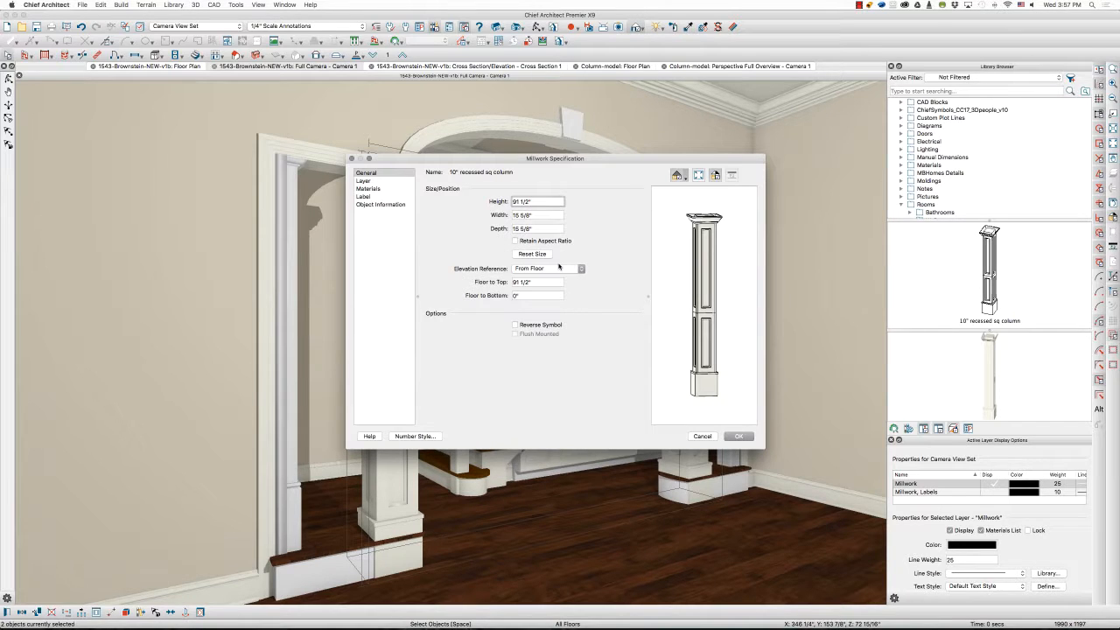
pyautogui.click(549, 269)
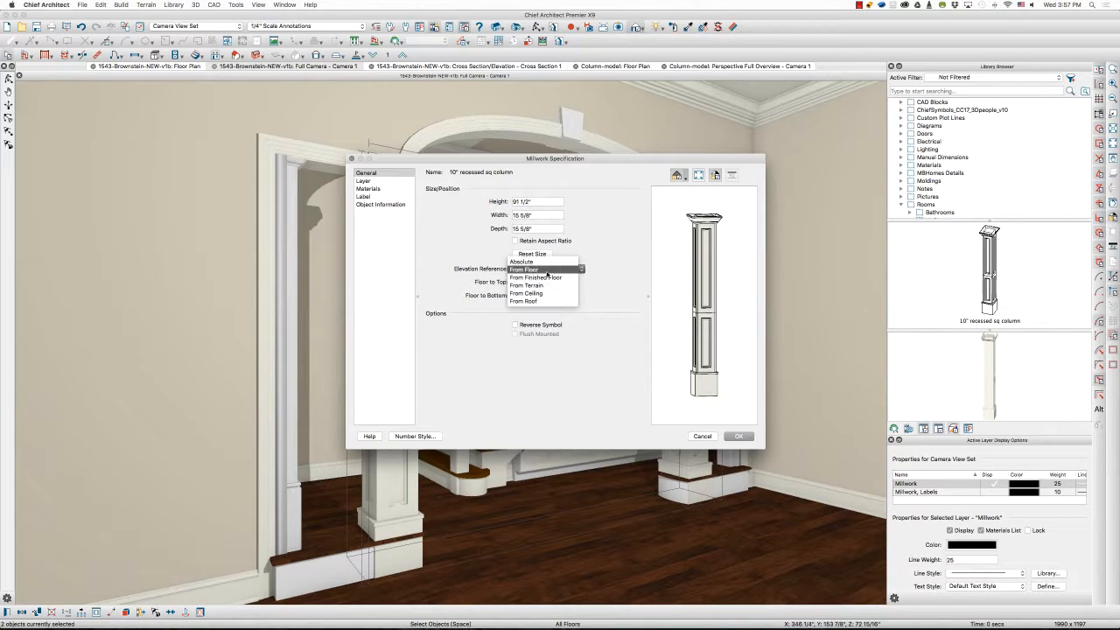
pyautogui.click(548, 270)
pyautogui.click(738, 437)
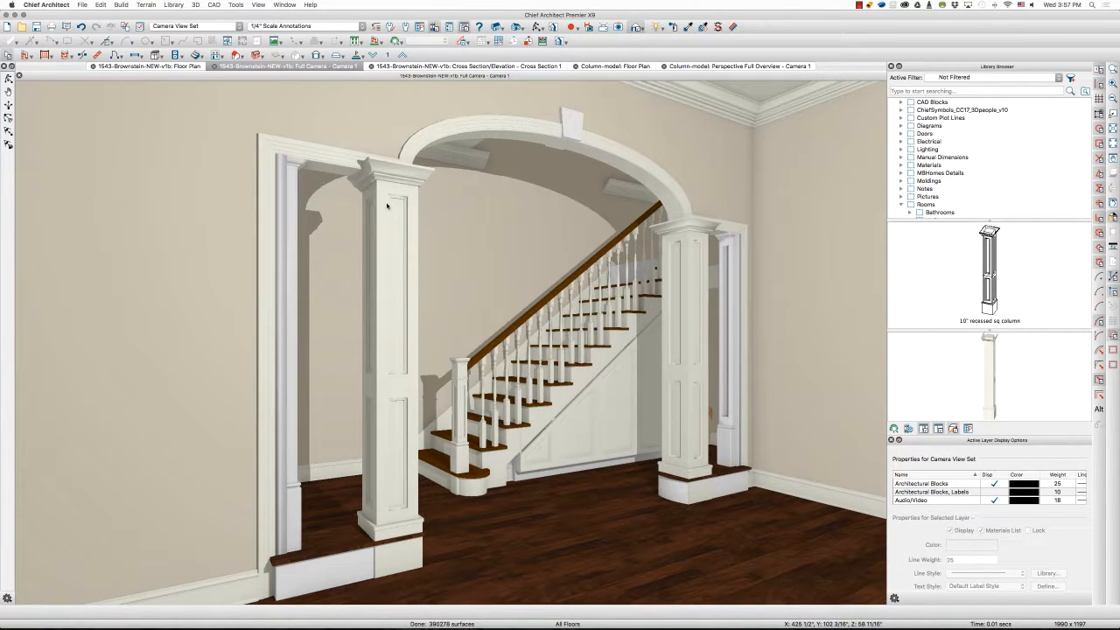
# - In Cross Section 1, measure the height from the floor to the header beside the column
pyautogui.click(442, 67)
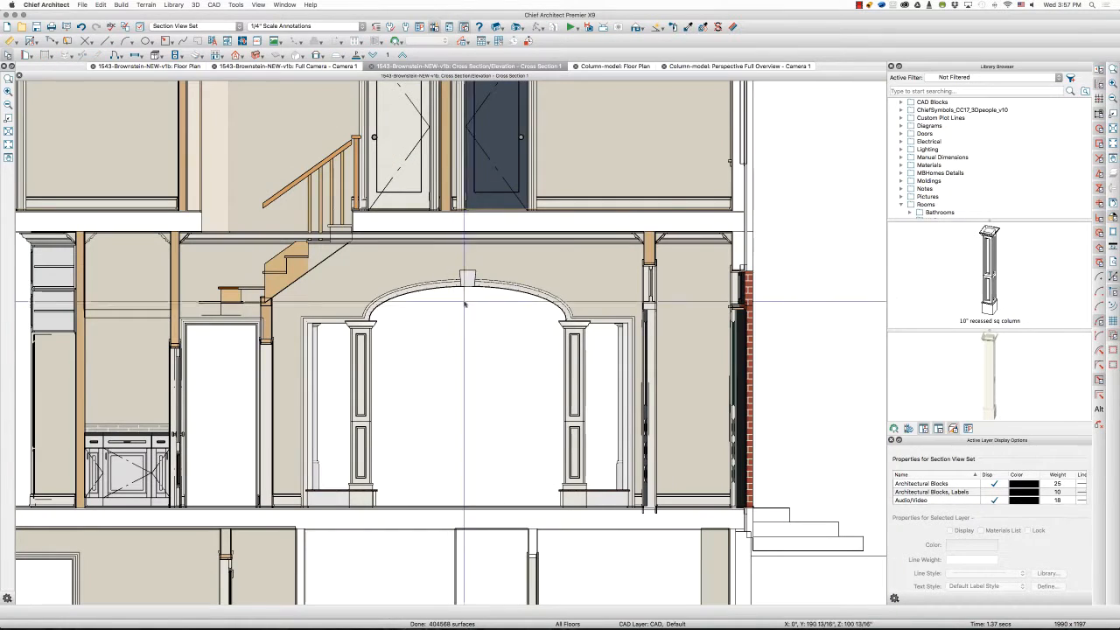
pyautogui.scroll(1, 499, 480)
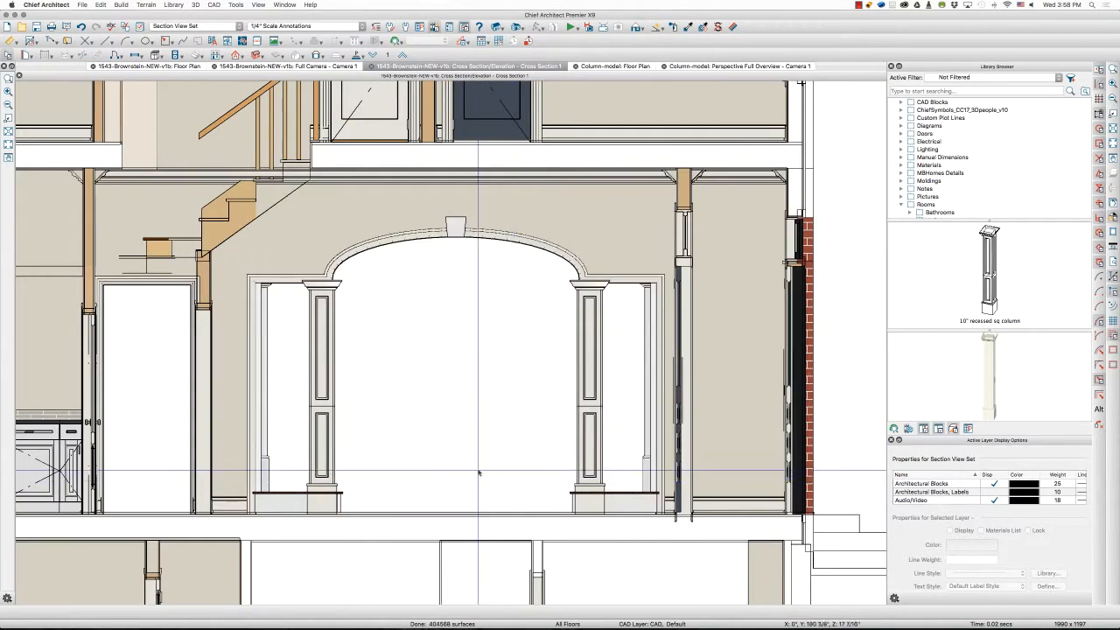
pyautogui.scroll(2, 310, 504)
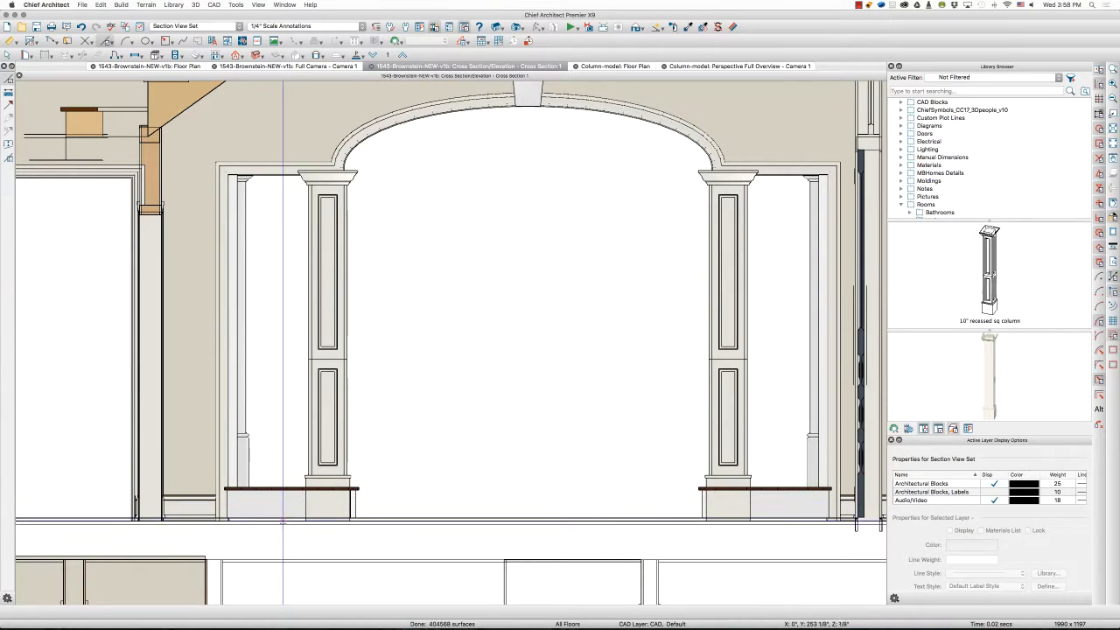
pyautogui.moveTo(283, 521); pyautogui.dragTo(280, 175)
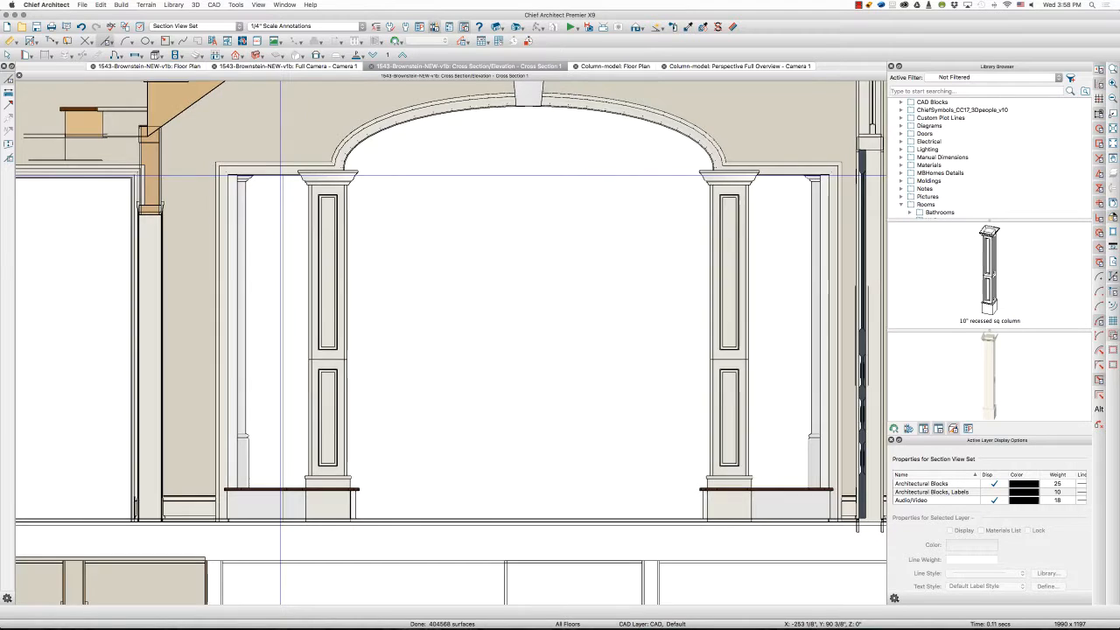
pyautogui.scroll(3, 280, 175)
pyautogui.press('Escape')
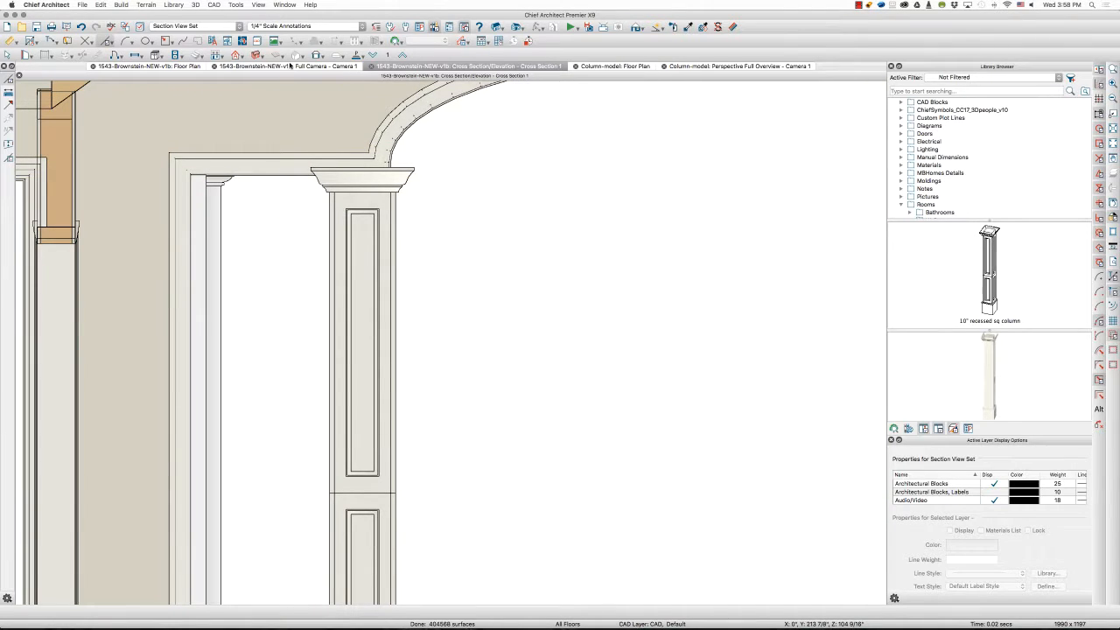
# - Create a backclipped cross section in the floor plan beside the upper column, looking along the arched opening's wall
pyautogui.click(226, 65)
pyautogui.click(150, 66)
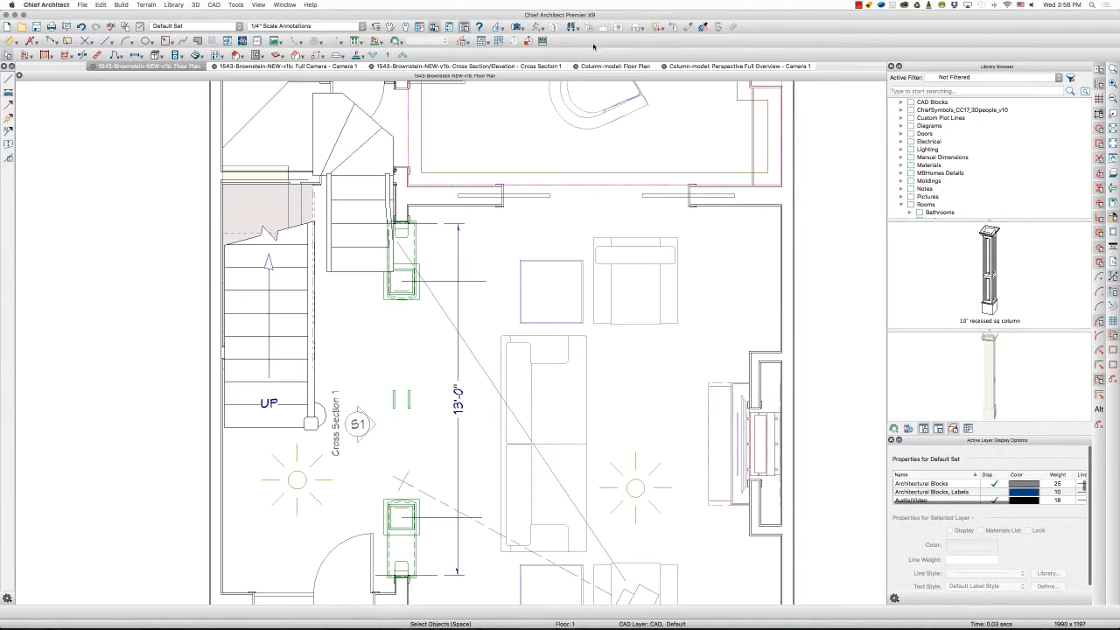
pyautogui.moveTo(457, 229)
pyautogui.mouseDown()
pyautogui.moveTo(441, 269)
pyautogui.moveTo(443, 354)
pyautogui.mouseUp()
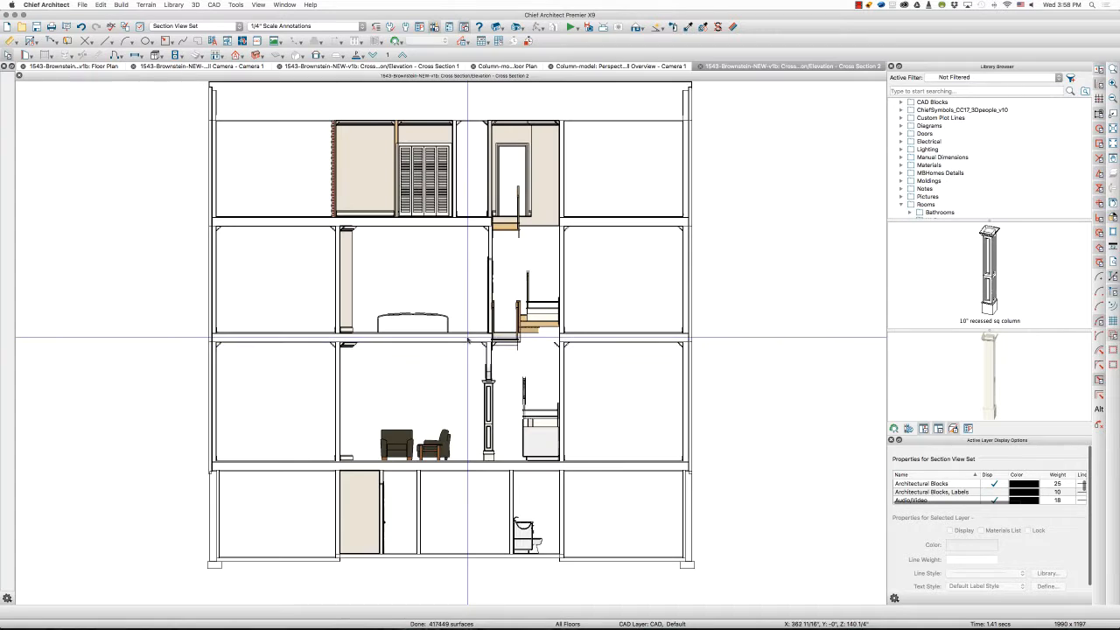
# - Measure the vertical distance from the underside of the arch wall to the floor at the column in the new cross section
pyautogui.moveTo(444, 369); pyautogui.dragTo(613, 507)
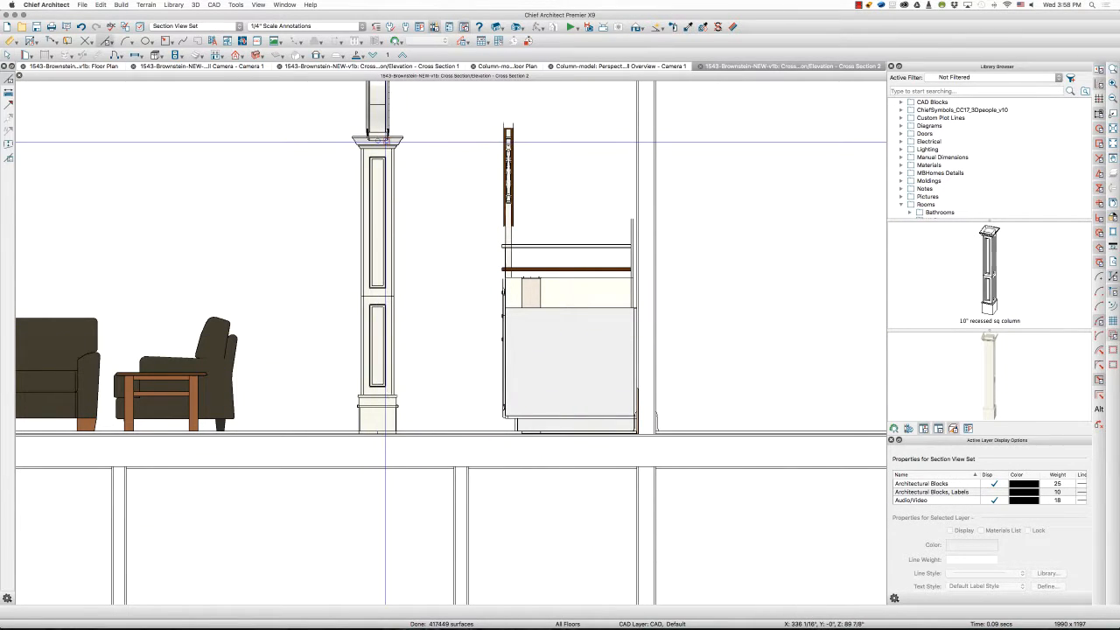
pyautogui.press('l')
pyautogui.moveTo(387, 141); pyautogui.dragTo(389, 431)
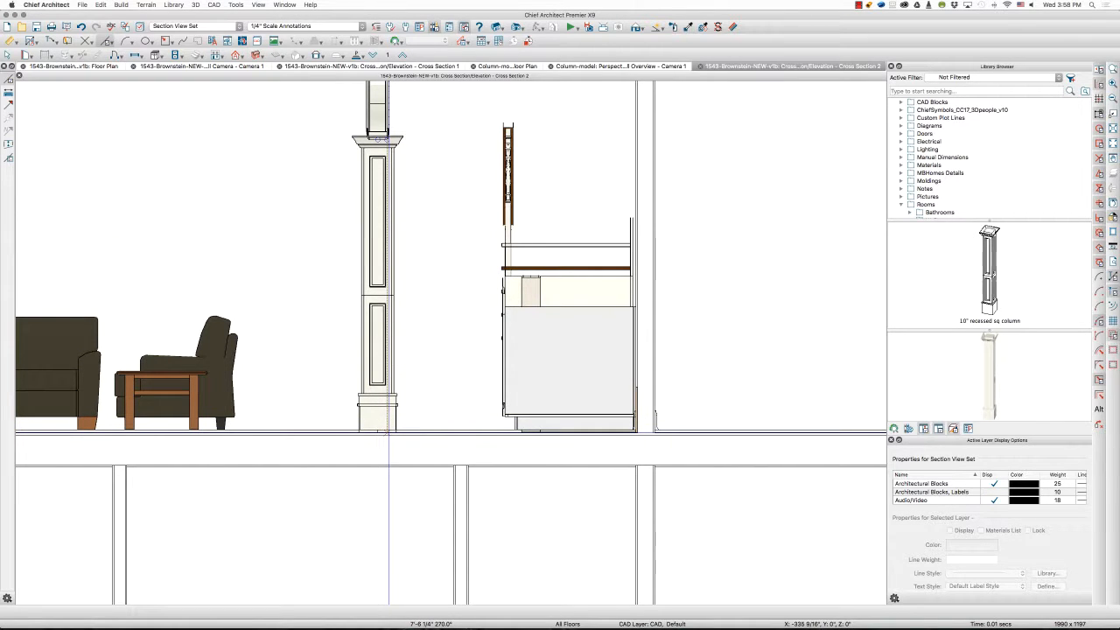
pyautogui.press('Escape')
pyautogui.scroll(-1, 388, 432)
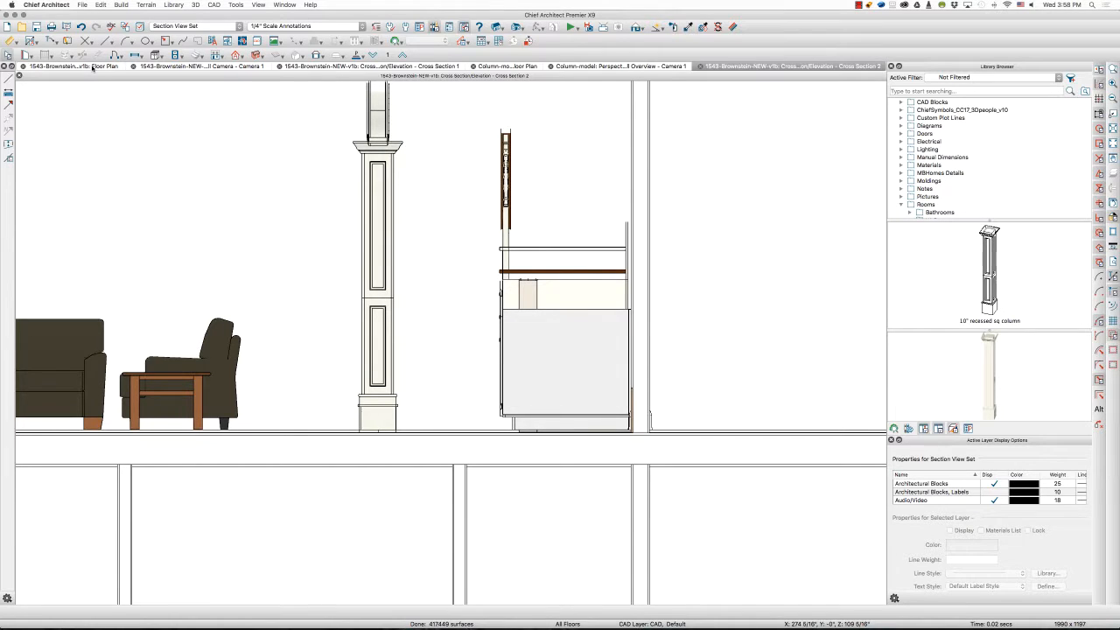
# - In the floor plan, set the height of both recessed square columns to 90 1/4"
pyautogui.click(92, 67)
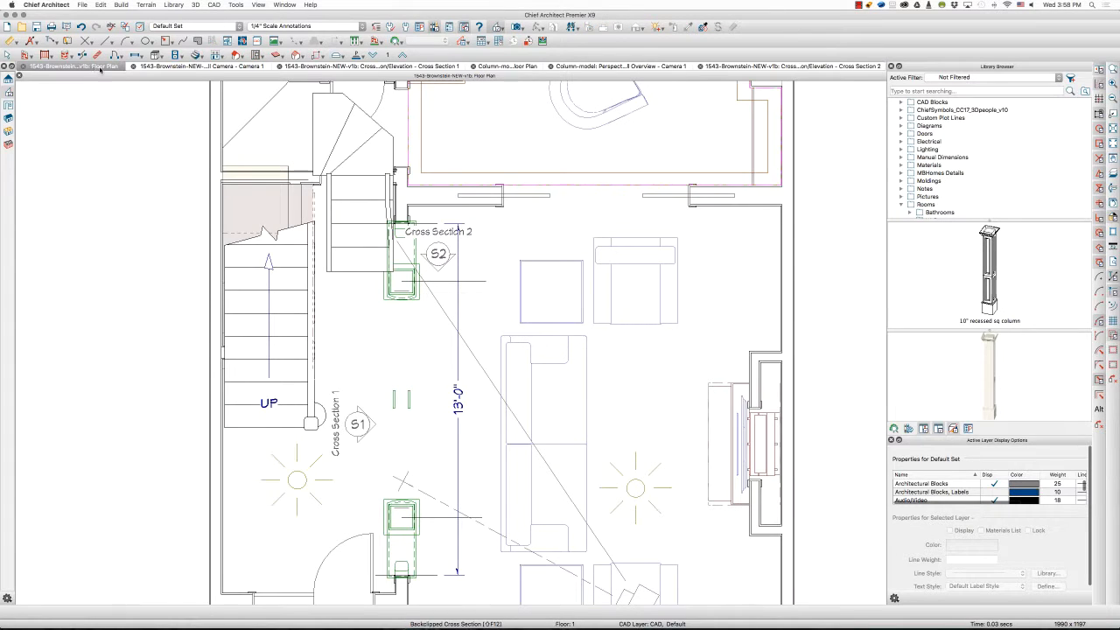
pyautogui.click(420, 301)
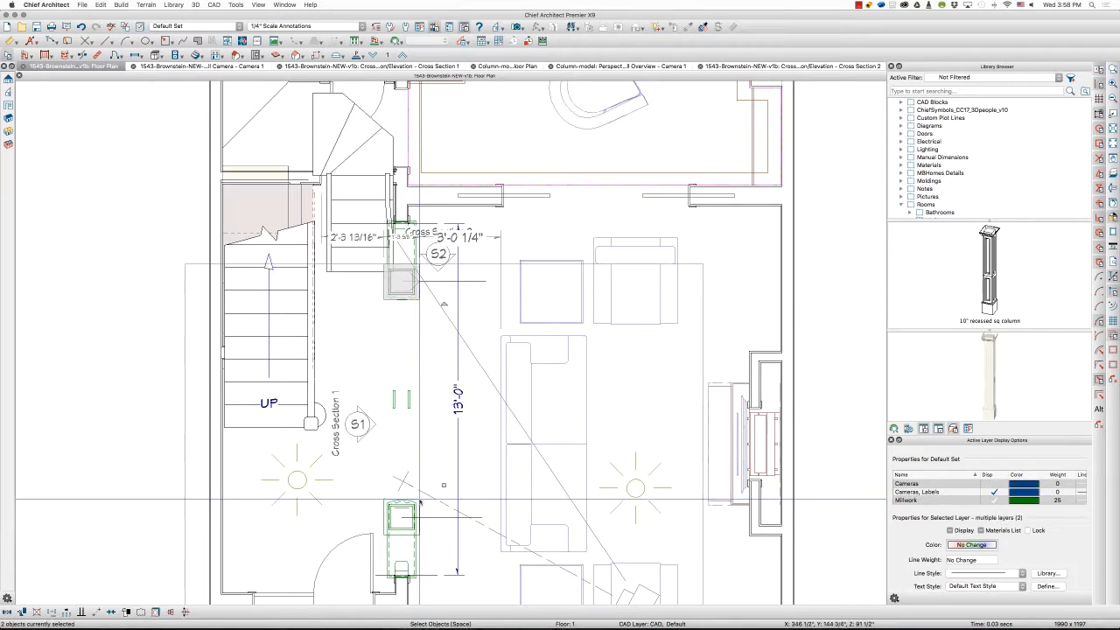
pyautogui.press('Escape')
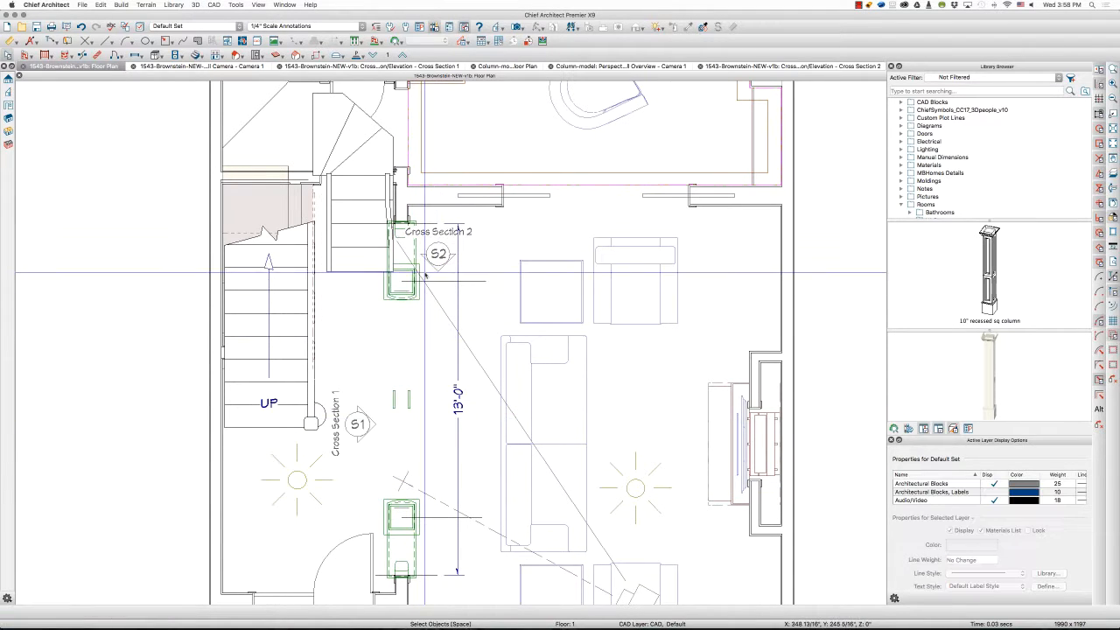
pyautogui.click(420, 297)
pyautogui.keyDown('shift'); pyautogui.click(383, 514); pyautogui.keyUp('shift')
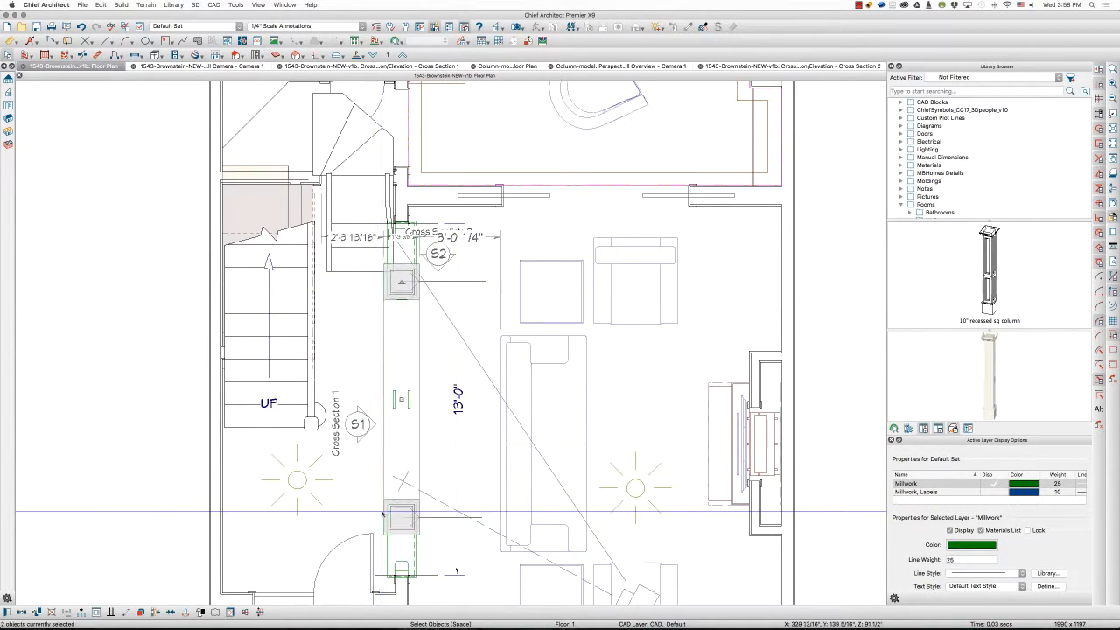
pyautogui.press('super+e')
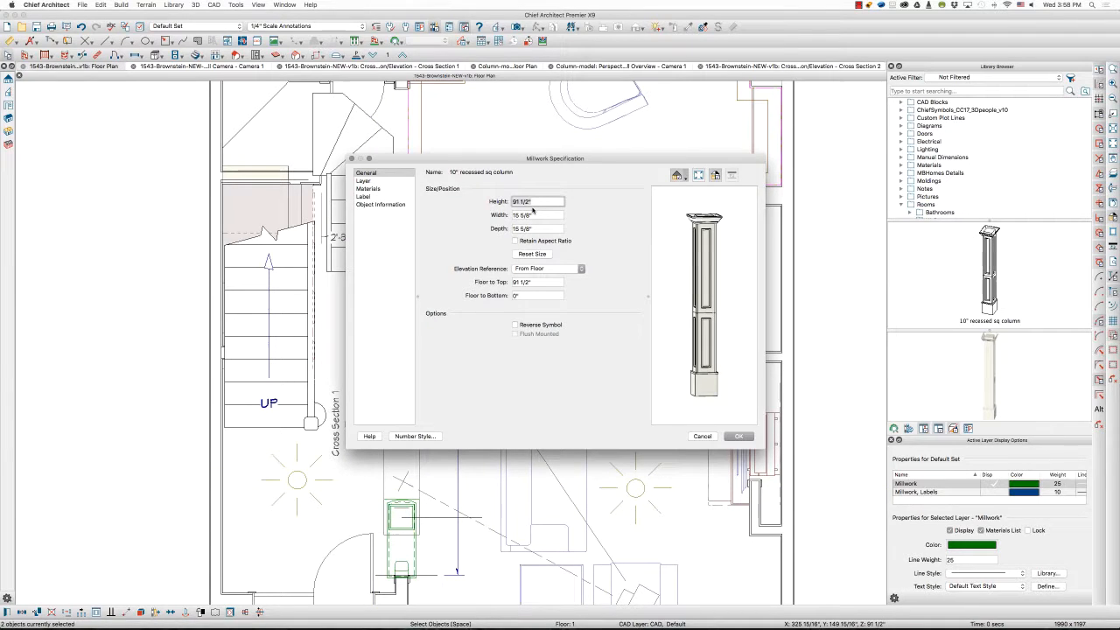
pyautogui.press('Tab')
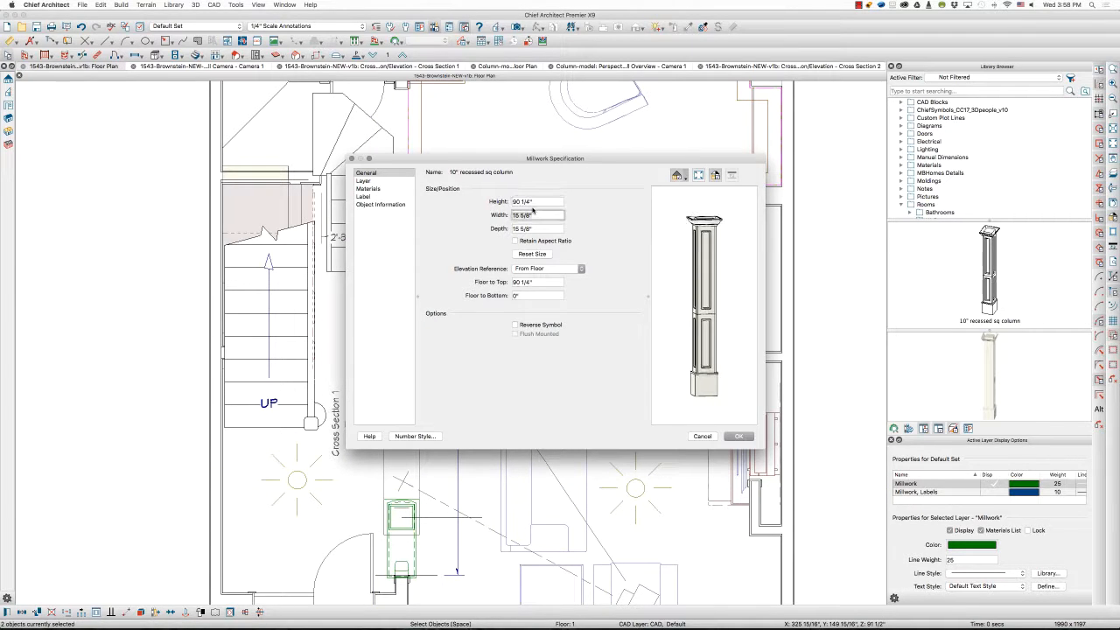
pyautogui.click(738, 437)
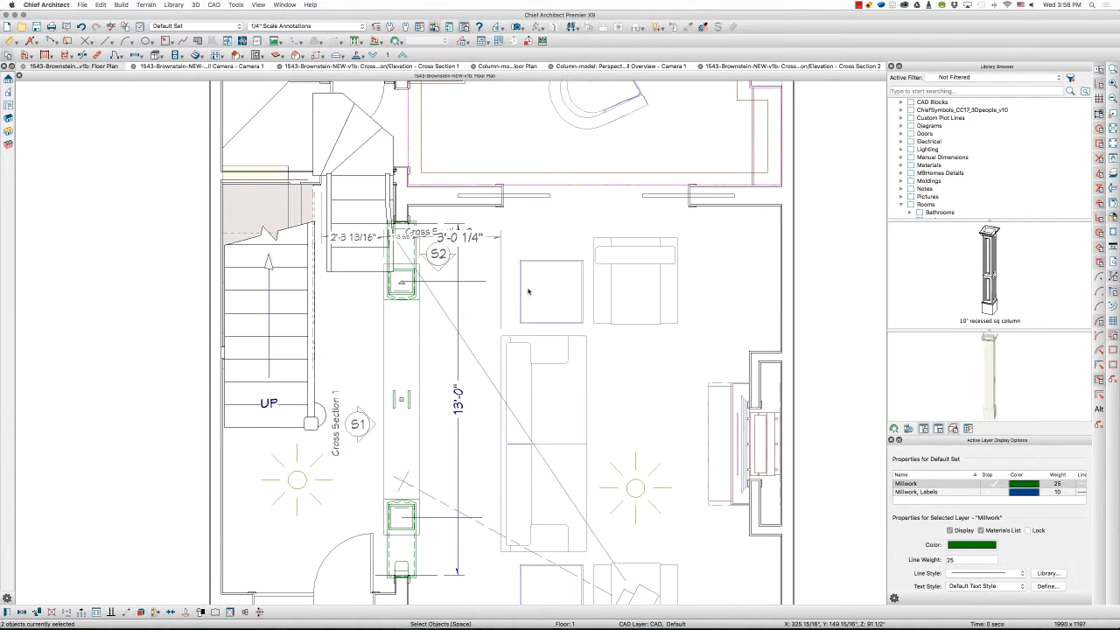
pyautogui.press('Escape')
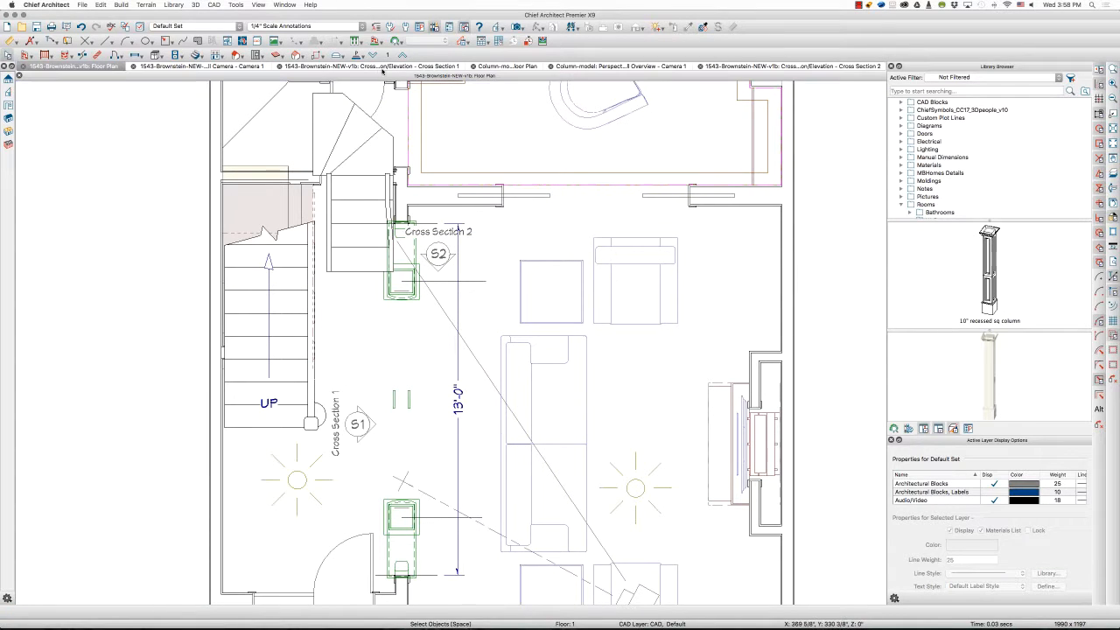
# - Check the column top against the arch wall in Cross Section 2, close that view and return to the full camera view
pyautogui.click(494, 68)
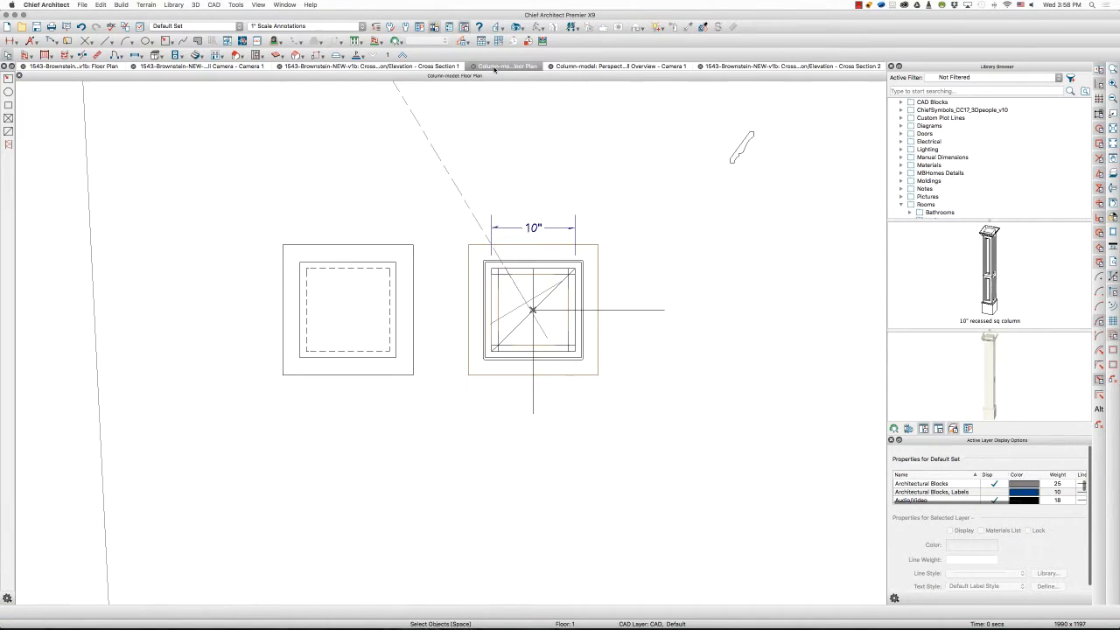
pyautogui.click(610, 67)
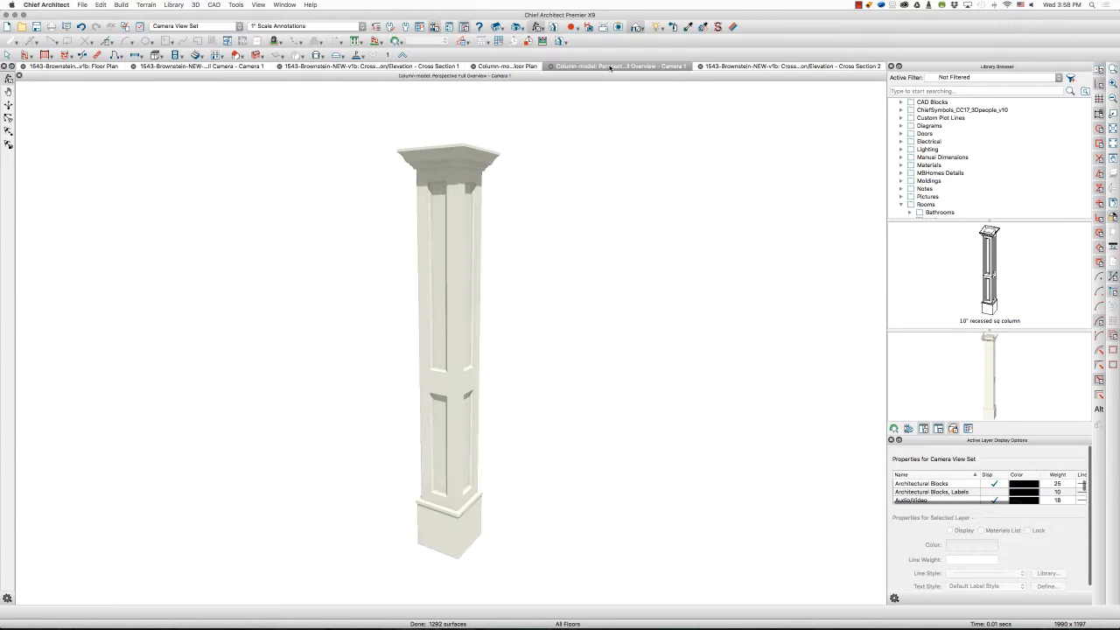
pyautogui.click(730, 68)
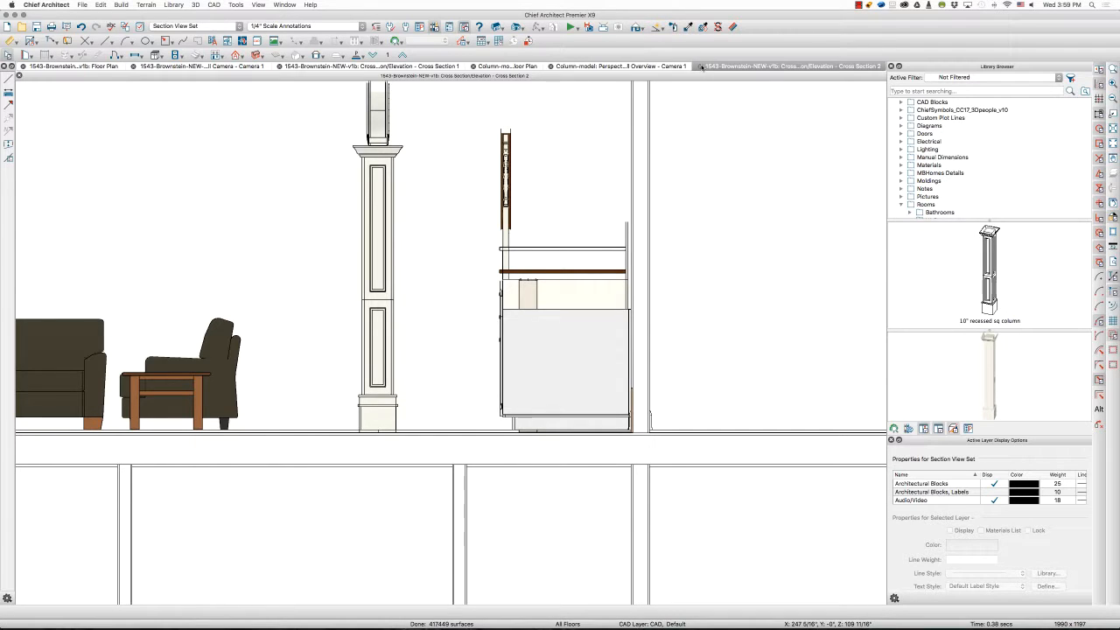
pyautogui.click(702, 67)
pyautogui.click(304, 67)
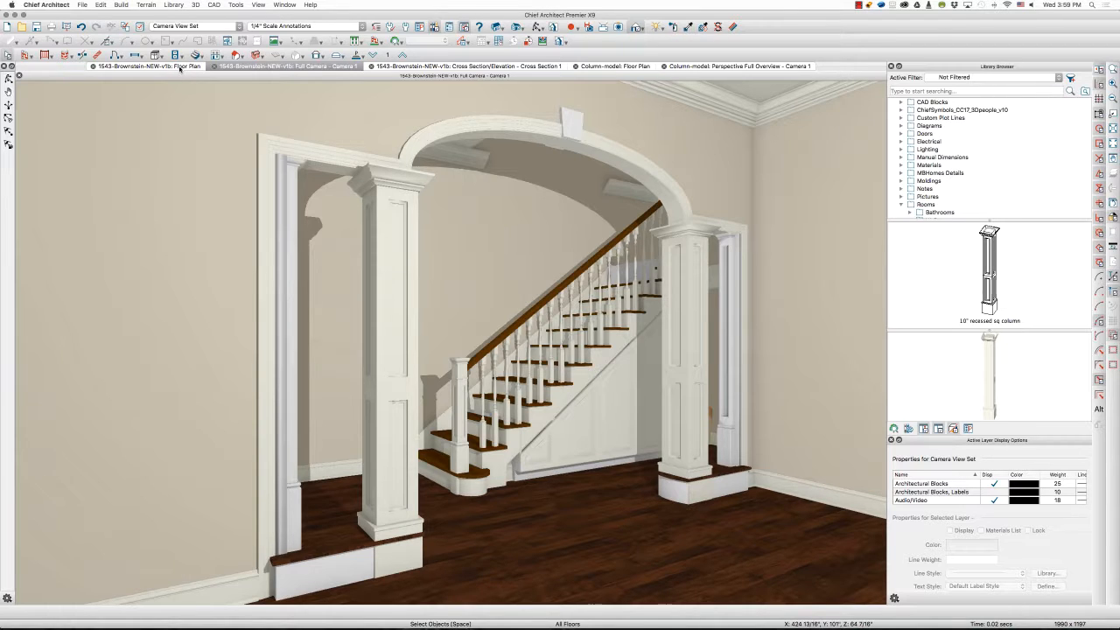
# - In the house floor plan, set the concentric edit jump to 0" for resizing the base solids at the upper column
pyautogui.click(148, 65)
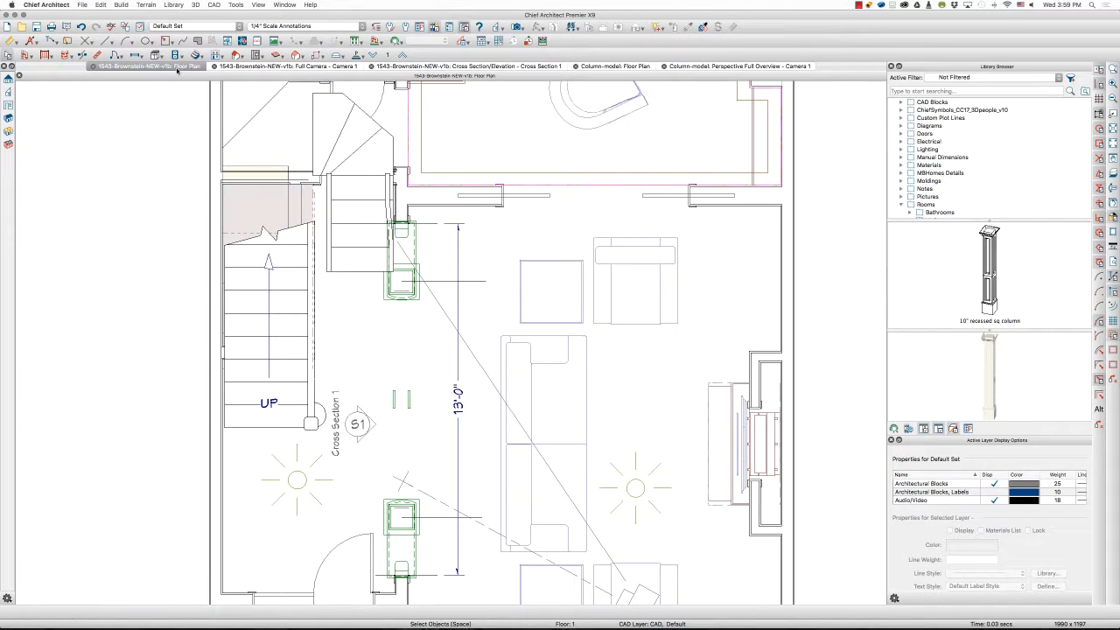
pyautogui.scroll(5, 403, 248)
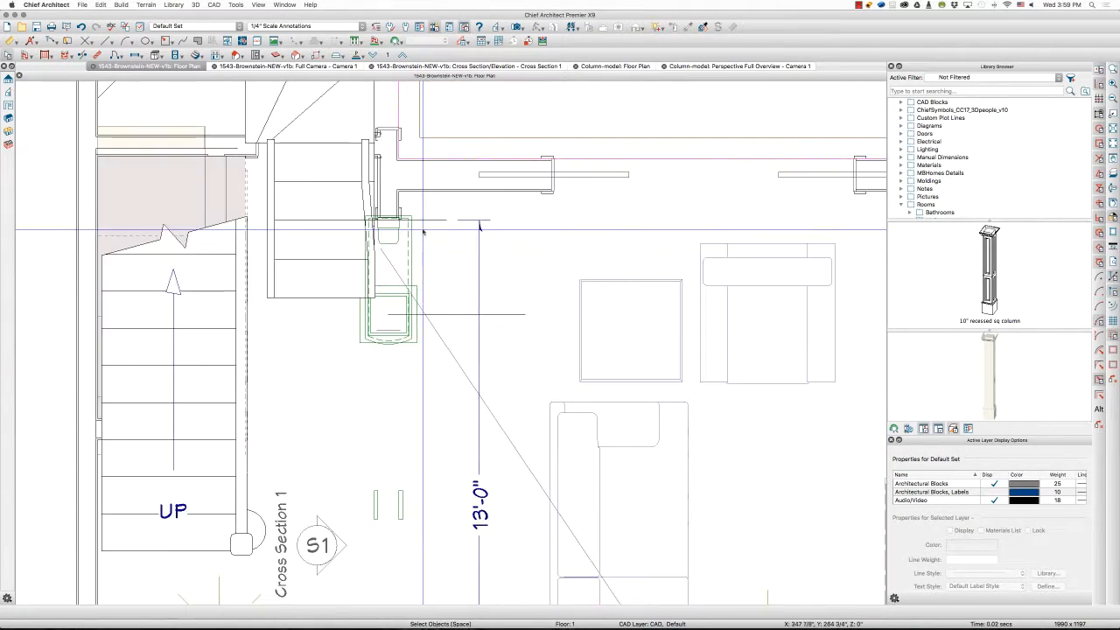
pyautogui.click(412, 242)
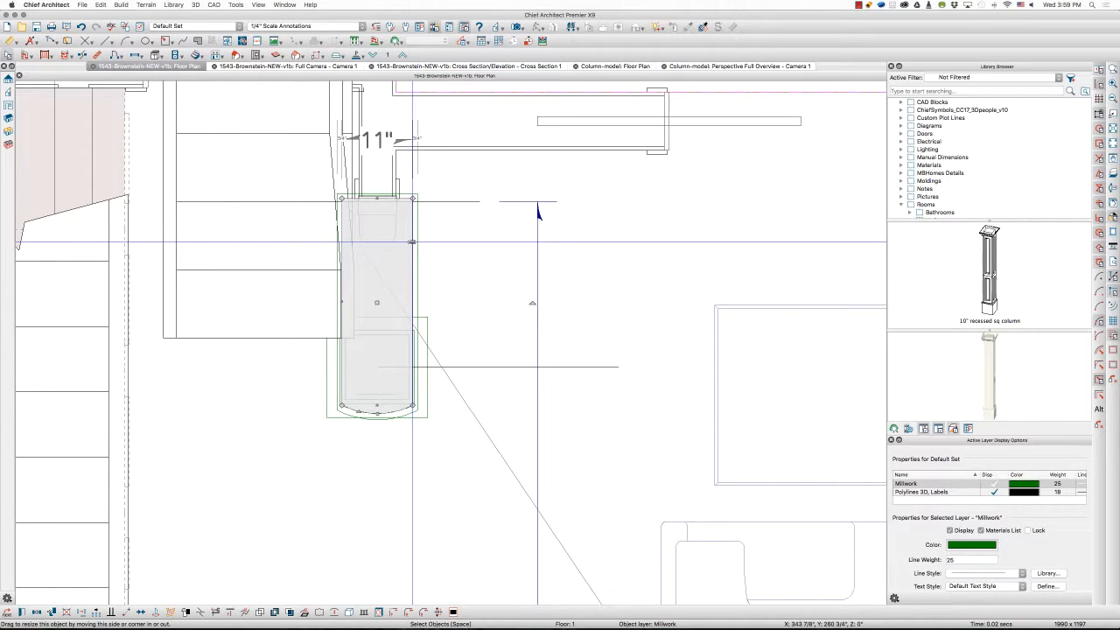
pyautogui.click(1101, 353)
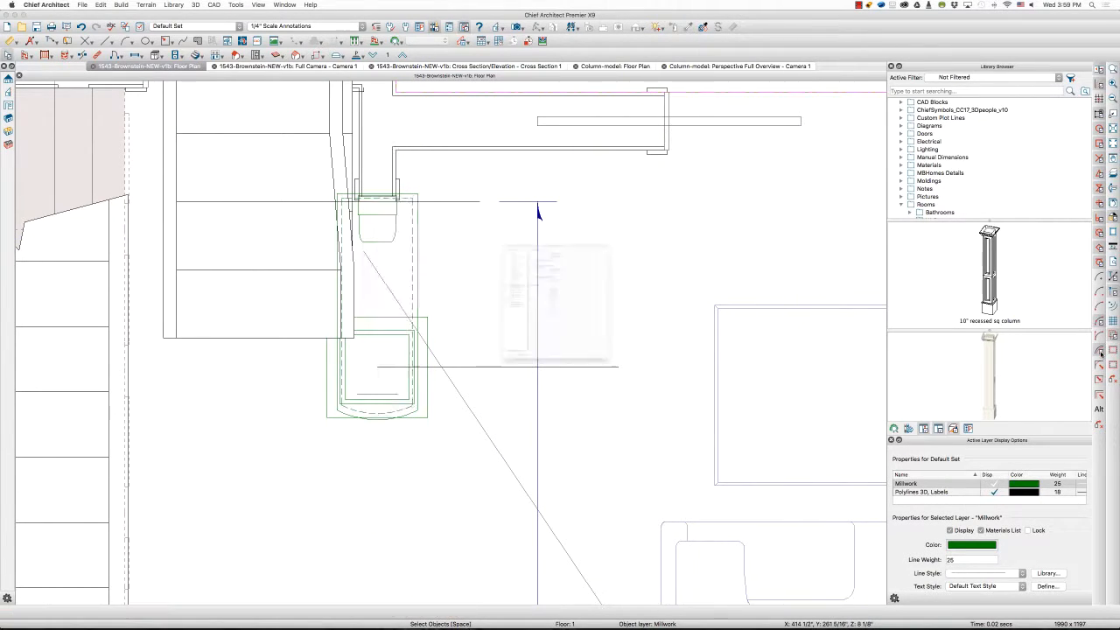
pyautogui.click(603, 306)
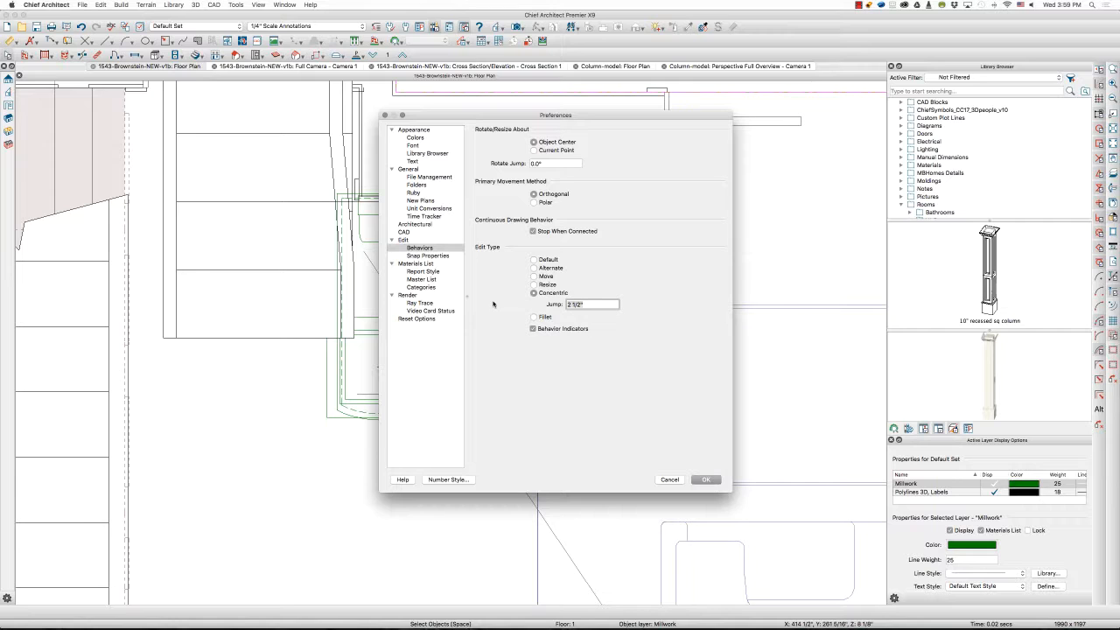
pyautogui.write('0')
pyautogui.press('Return')
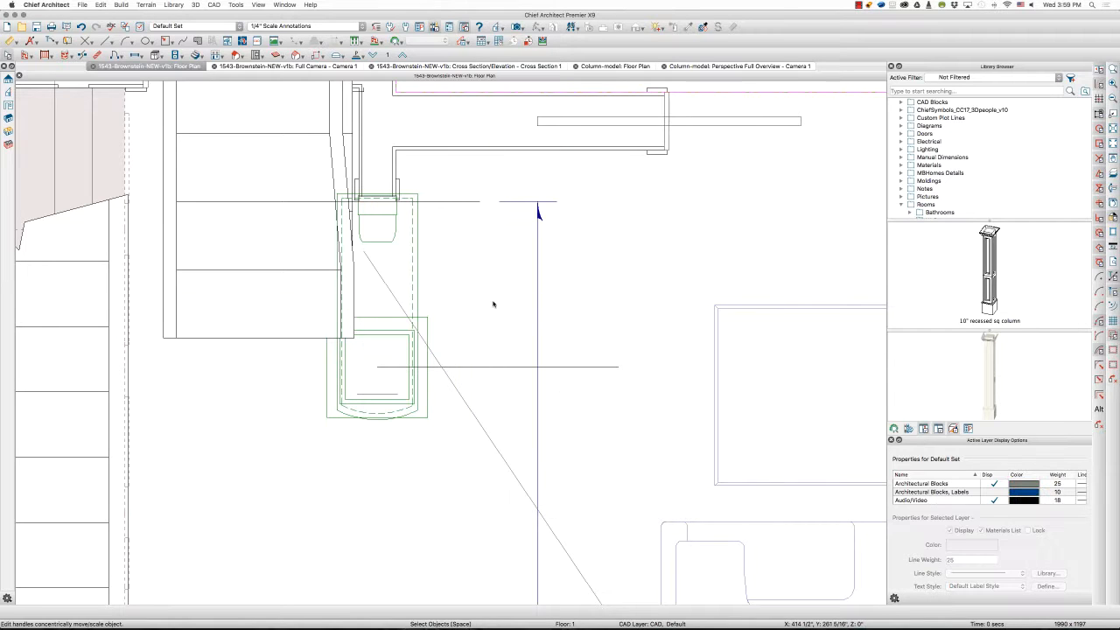
# - Straighten the curved end of the 11" wide base solid under the upper column and narrow it concentrically to the wall's width
pyautogui.click(418, 275)
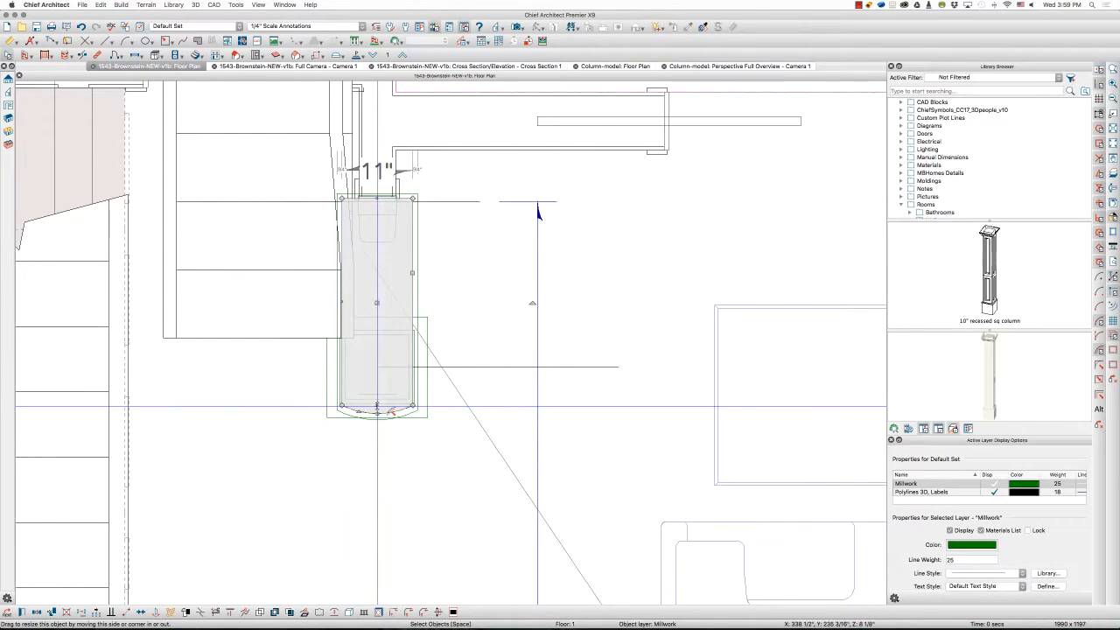
pyautogui.click(378, 406)
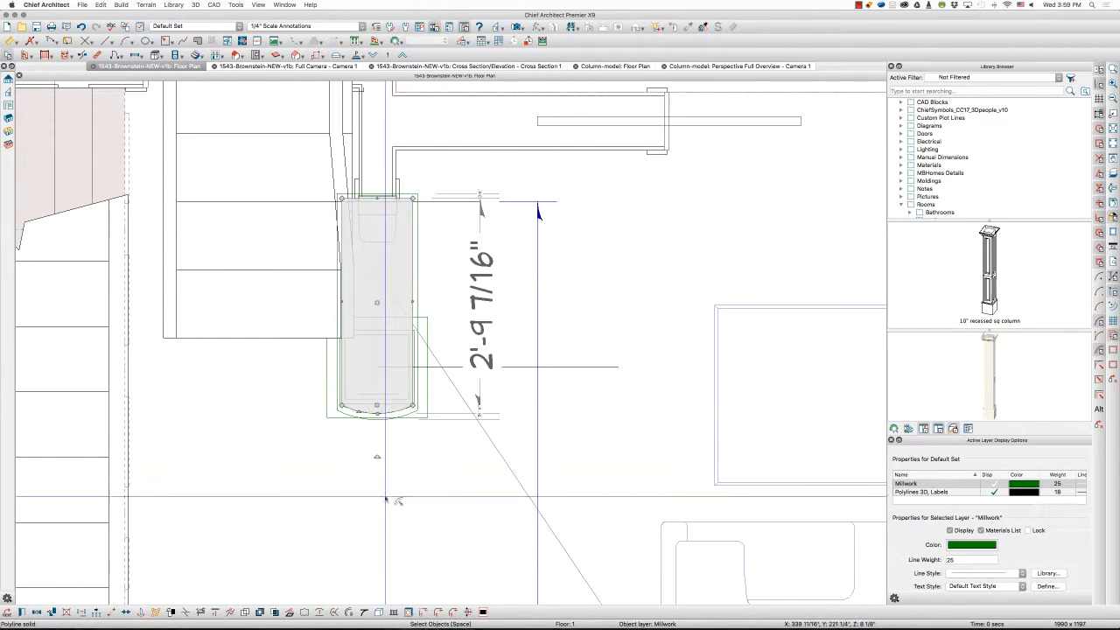
pyautogui.click(321, 615)
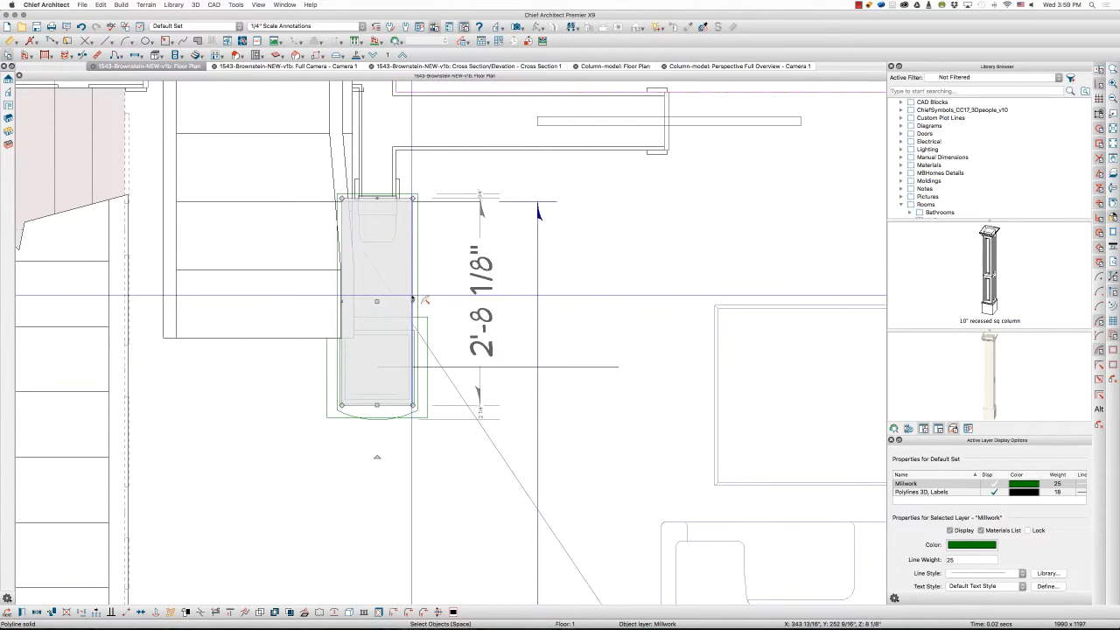
pyautogui.moveTo(412, 302); pyautogui.dragTo(395, 196)
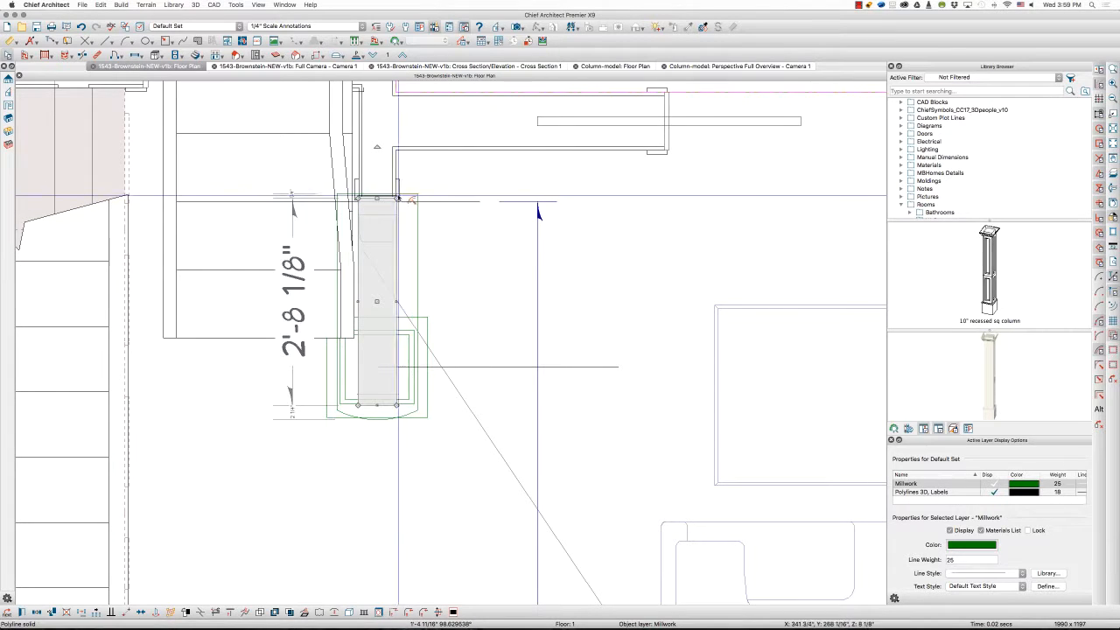
# - Straighten the curved end of the outer cap solid over the base and narrow it concentrically to 6" wide
pyautogui.press('super+z')
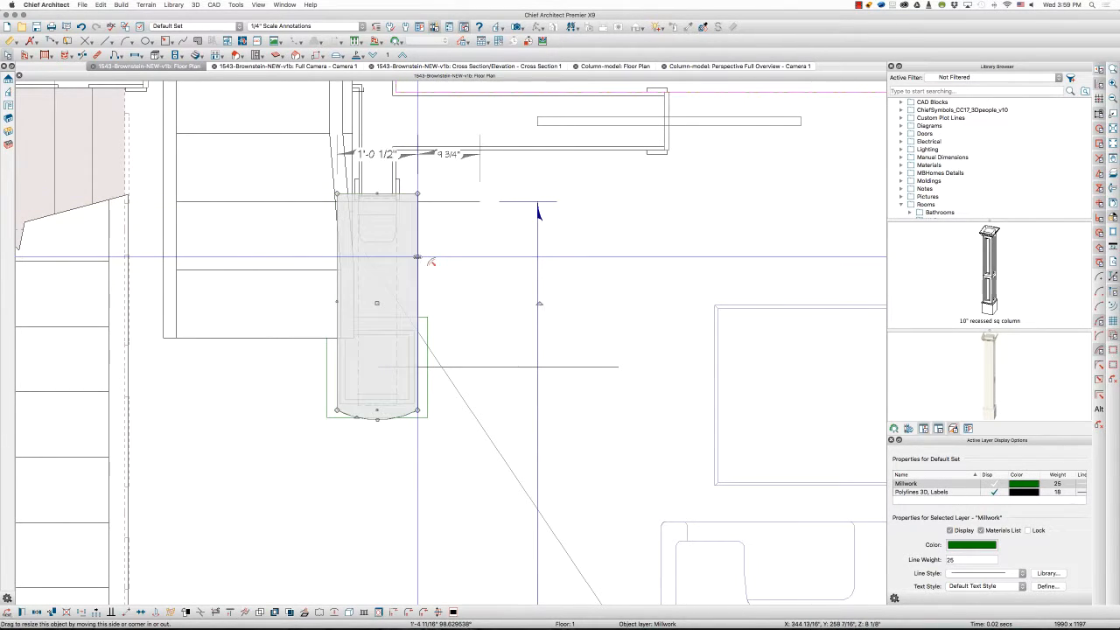
pyautogui.click(377, 411)
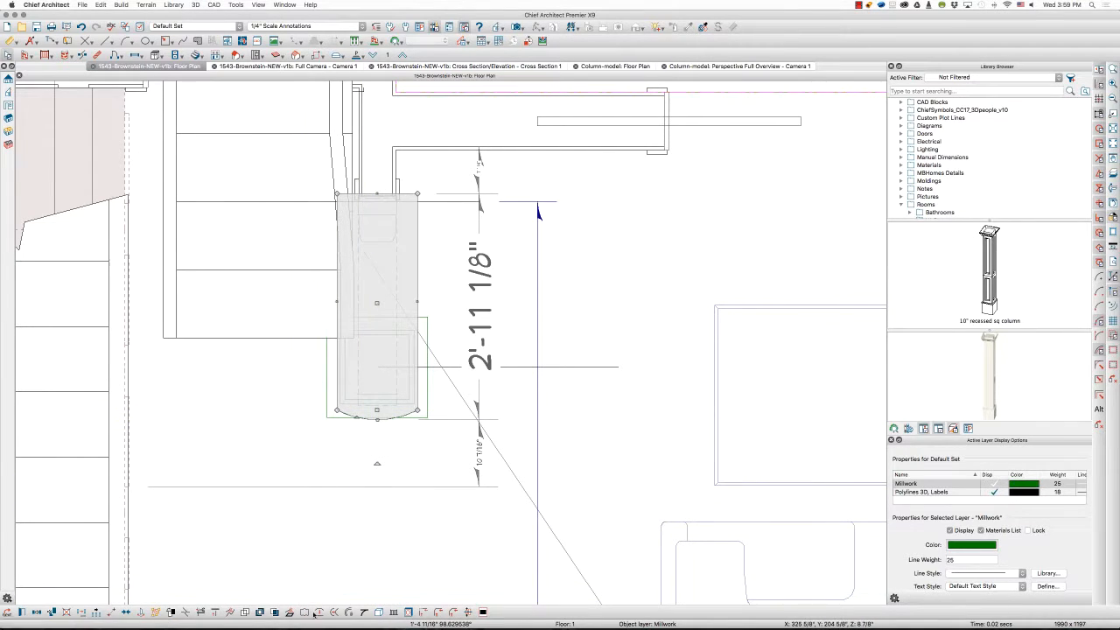
pyautogui.click(364, 612)
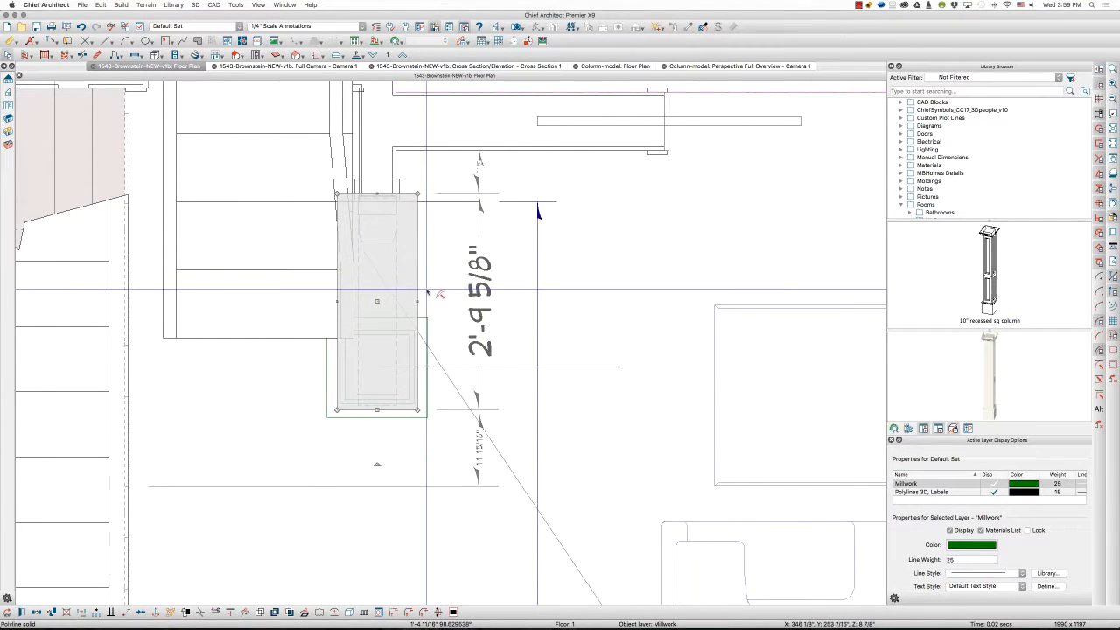
pyautogui.moveTo(418, 302); pyautogui.dragTo(396, 301)
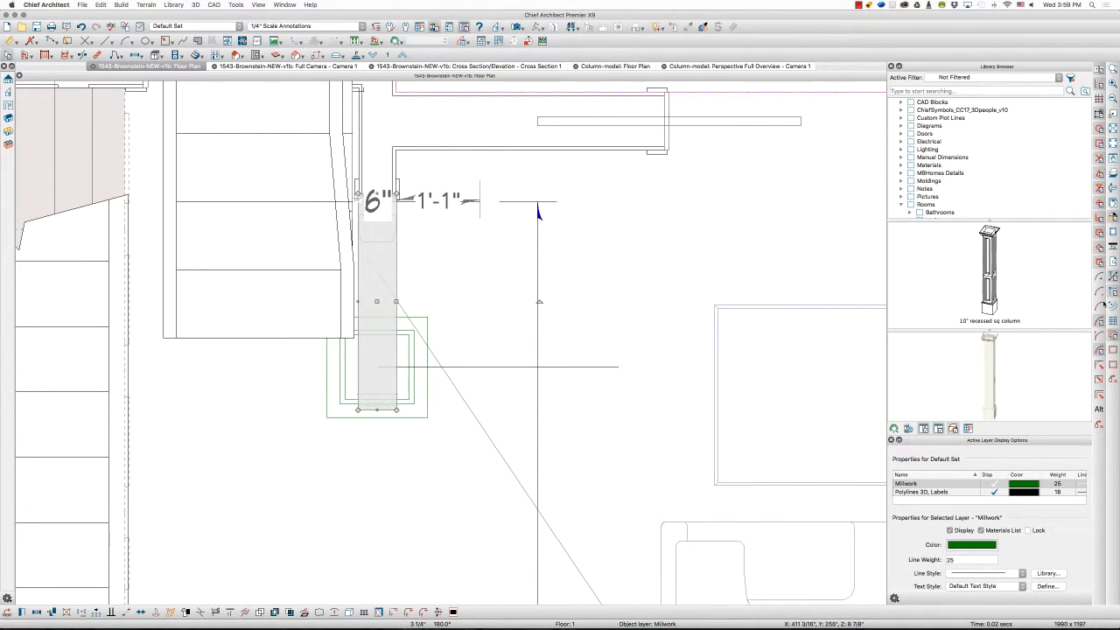
# - Change the concentric edit jump and widen the cap solid so it overhangs the base solid evenly on both long sides
pyautogui.doubleClick(1101, 352)
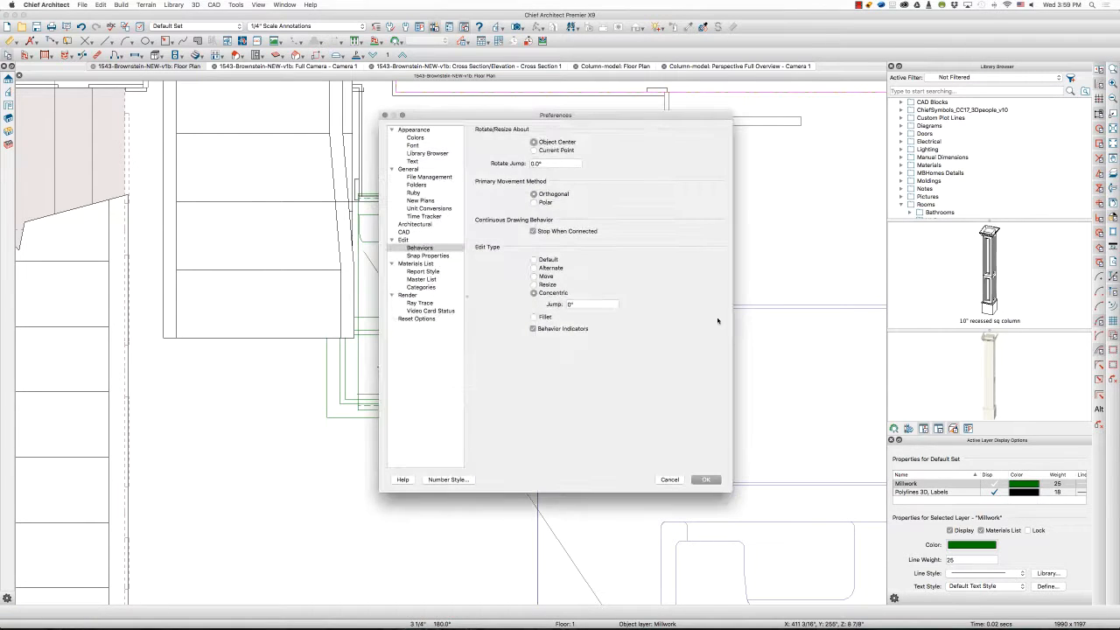
pyautogui.click(595, 306)
pyautogui.press('Return')
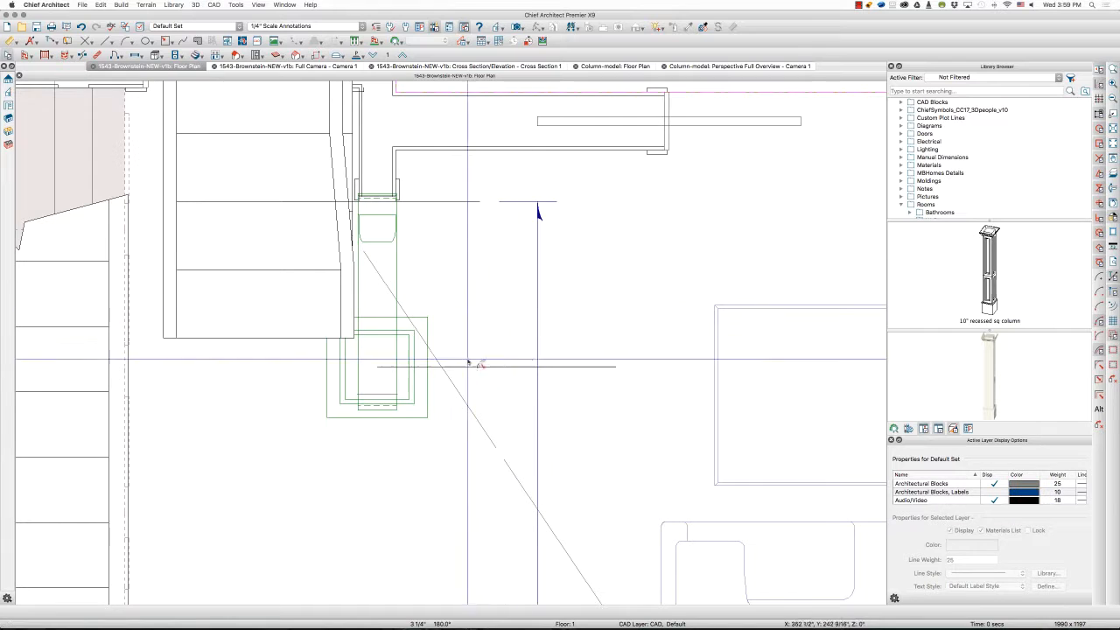
pyautogui.click(379, 414)
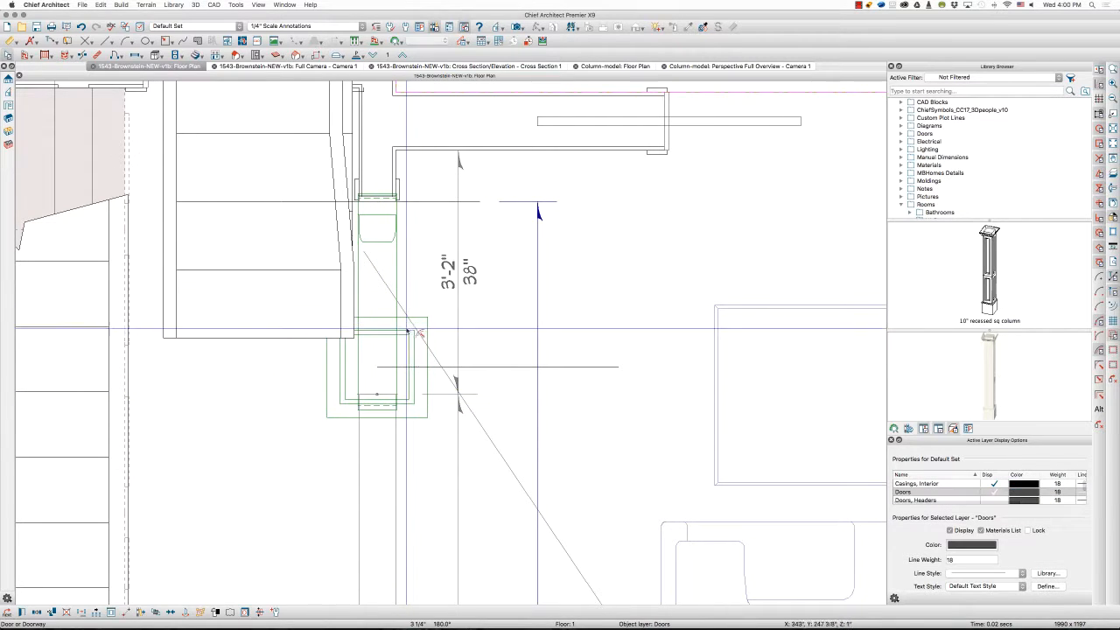
pyautogui.click(385, 414)
pyautogui.click(394, 417)
pyautogui.click(396, 412)
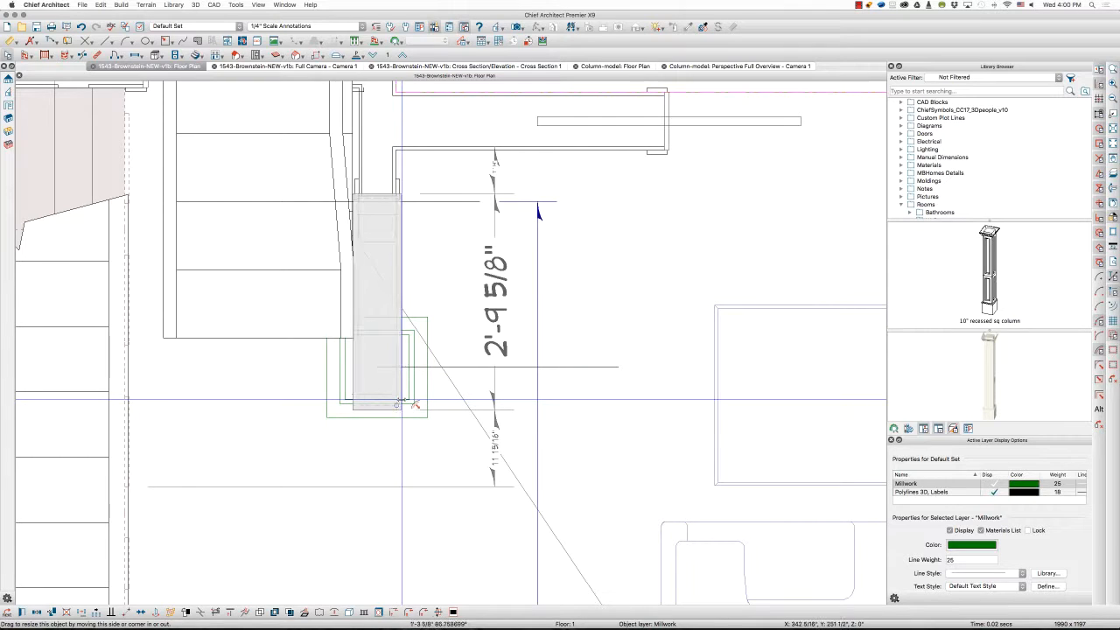
pyautogui.click(398, 405)
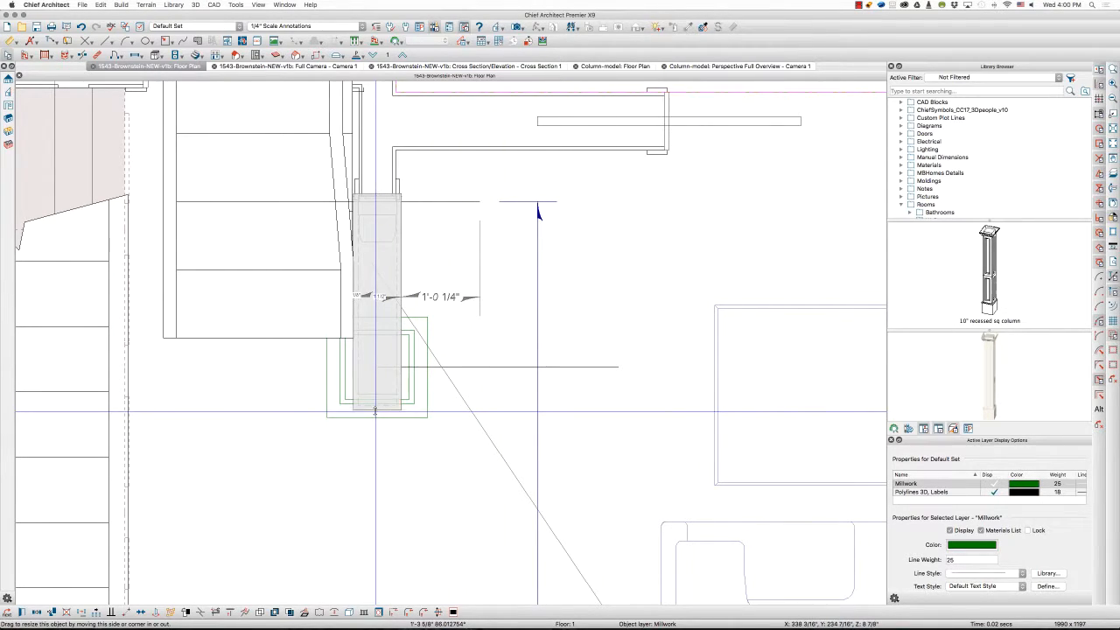
# - Shorten the cap and base solids to end at the upper column, the base about 1'-8 7/16" long, and check the camera view
pyautogui.moveTo(377, 408); pyautogui.dragTo(378, 330)
pyautogui.click(378, 408)
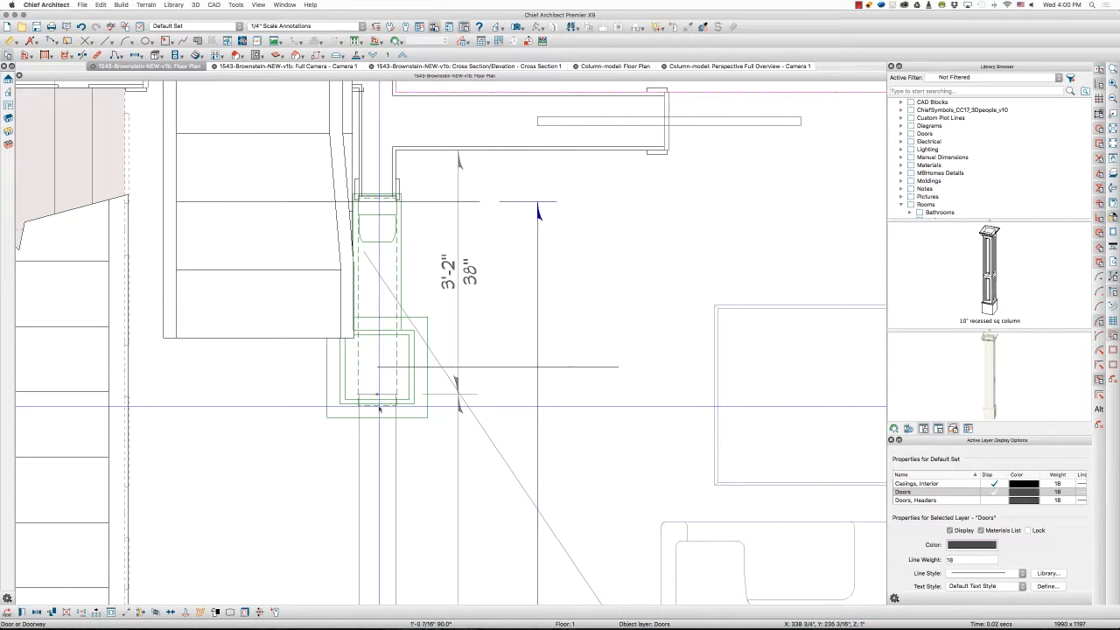
pyautogui.press('Tab')
pyautogui.press('Tab')
pyautogui.press('Tab')
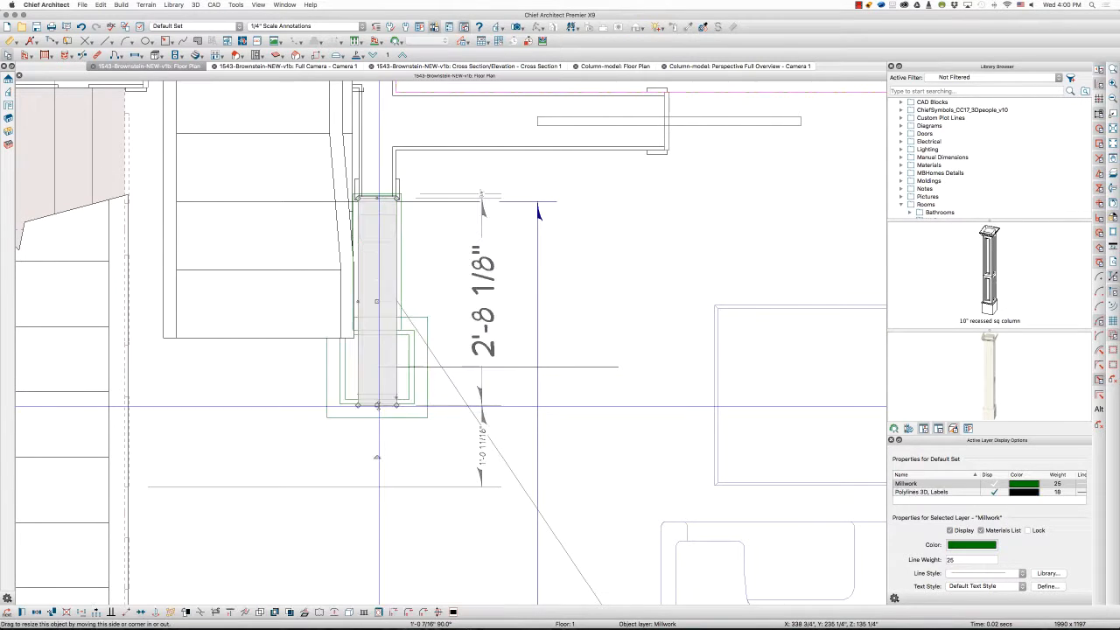
pyautogui.moveTo(378, 406); pyautogui.dragTo(377, 331)
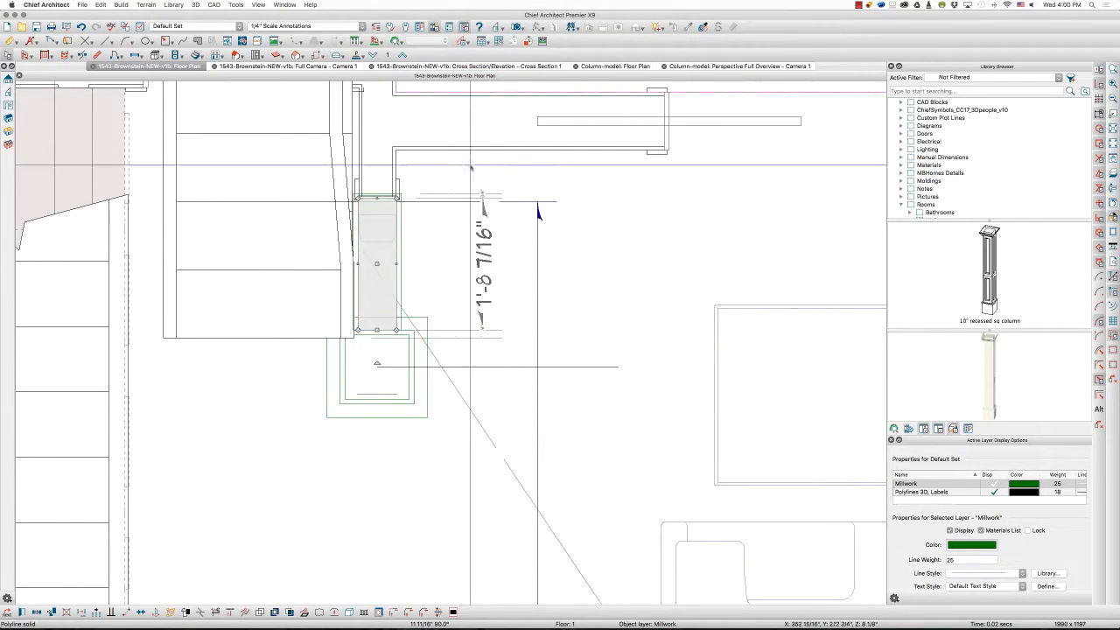
pyautogui.click(299, 67)
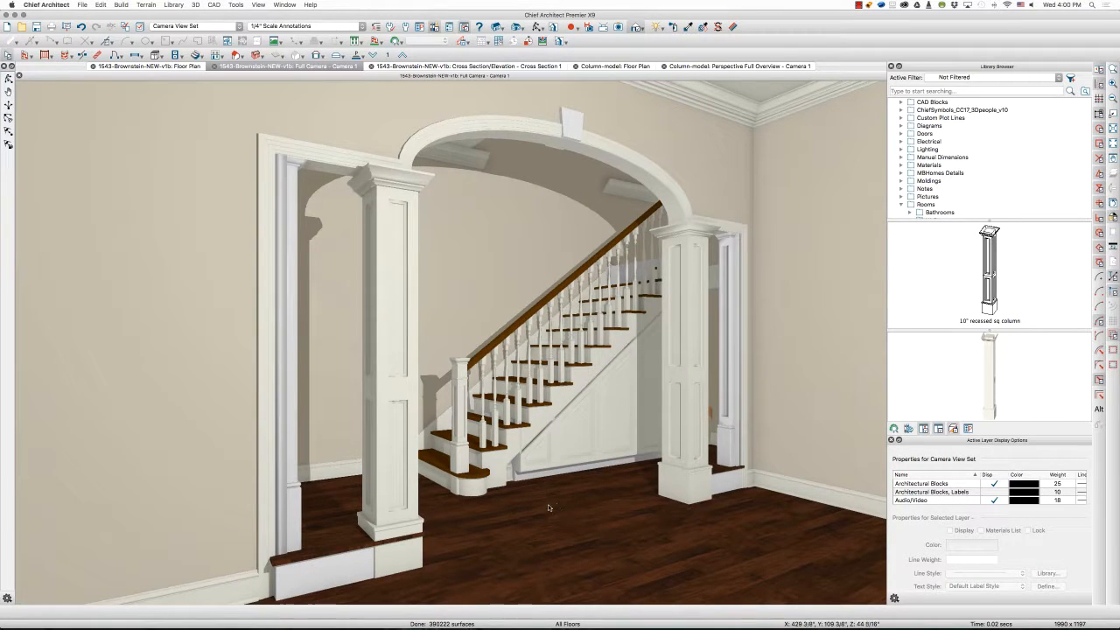
# - Examine both recessed columns and the reshaped base and cap solids from several angles in the camera view
pyautogui.moveTo(549, 507); pyautogui.dragTo(516, 497, button='middle')
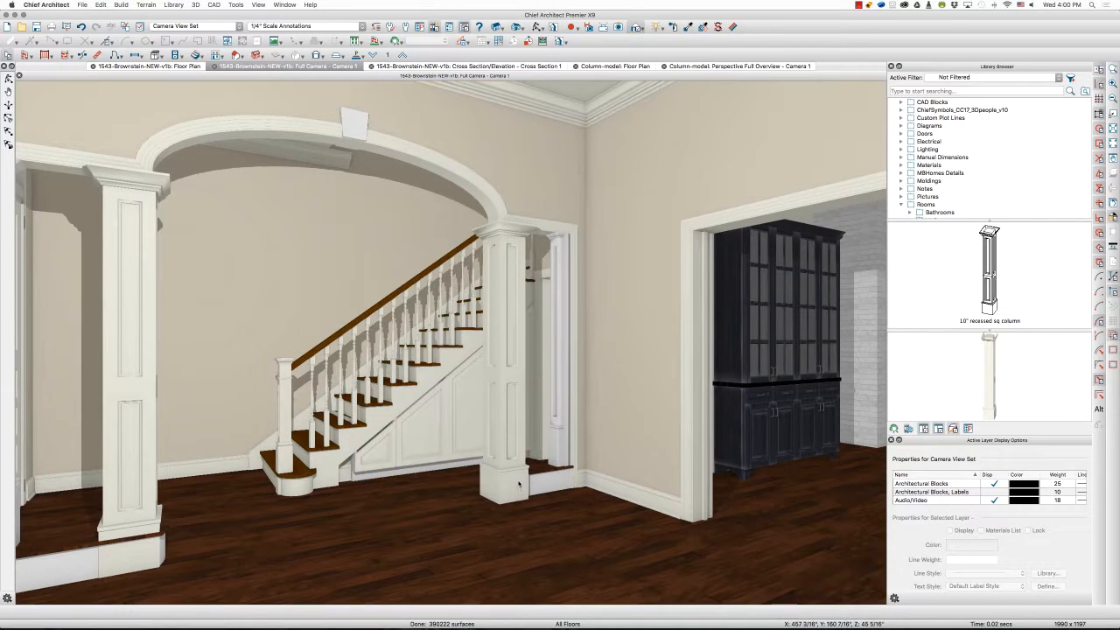
pyautogui.scroll(1, 519, 484)
pyautogui.scroll(1, 519, 484)
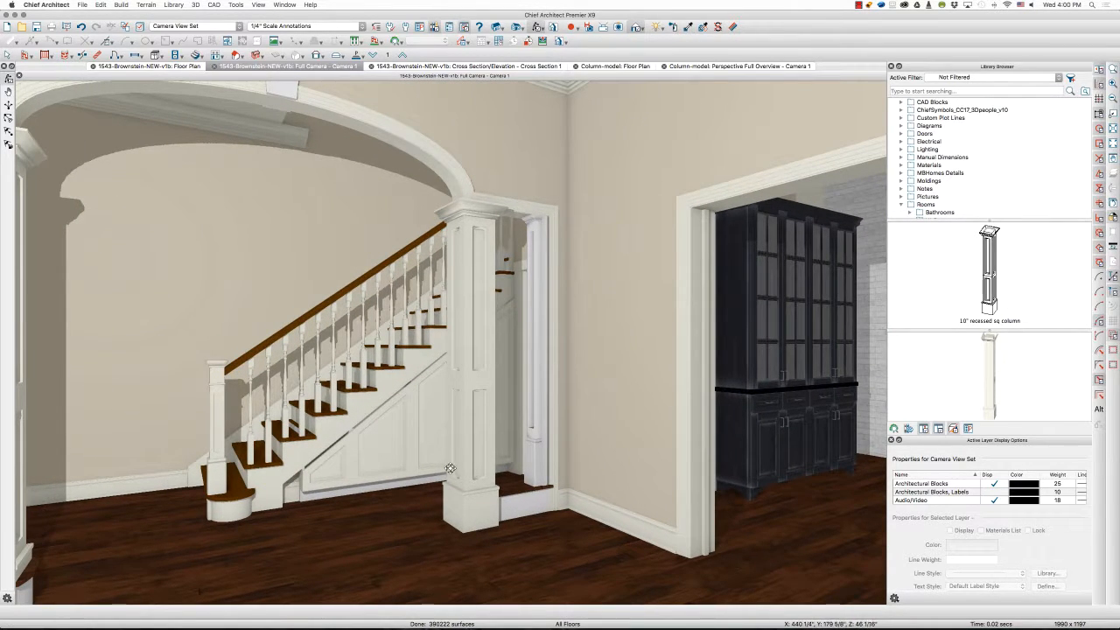
pyautogui.scroll(-3, 449, 468)
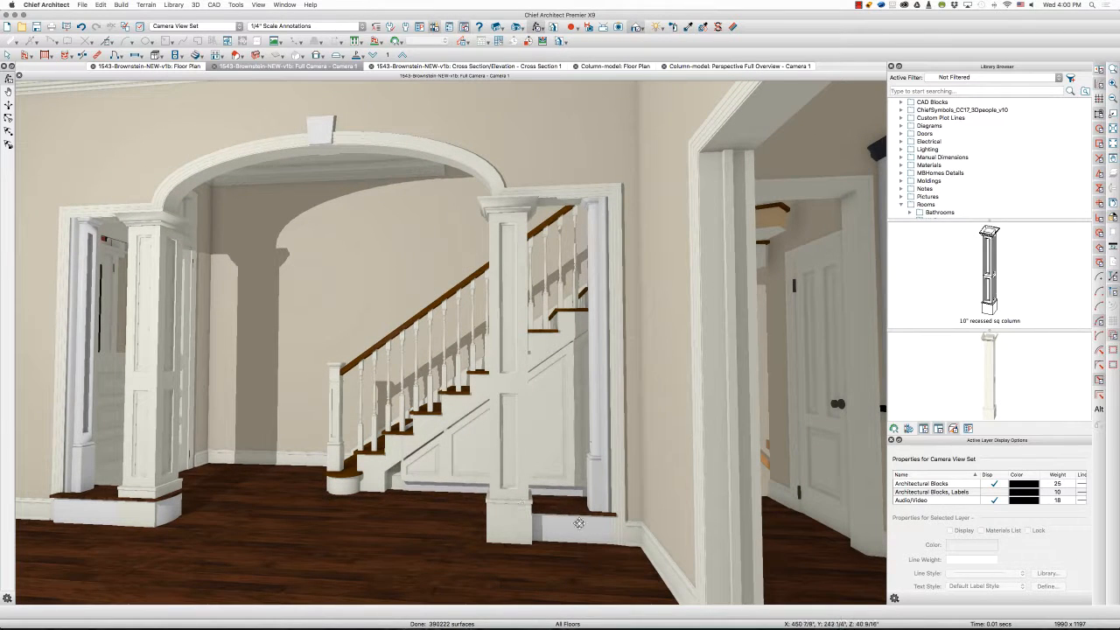
pyautogui.moveTo(607, 543); pyautogui.dragTo(619, 543)
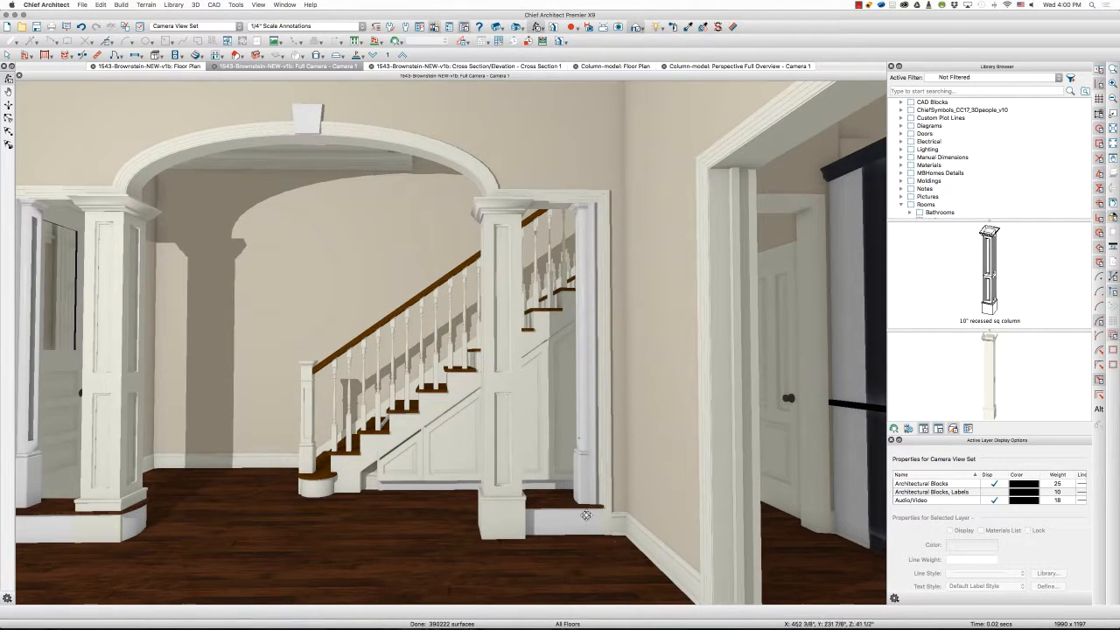
pyautogui.moveTo(519, 518); pyautogui.dragTo(568, 517)
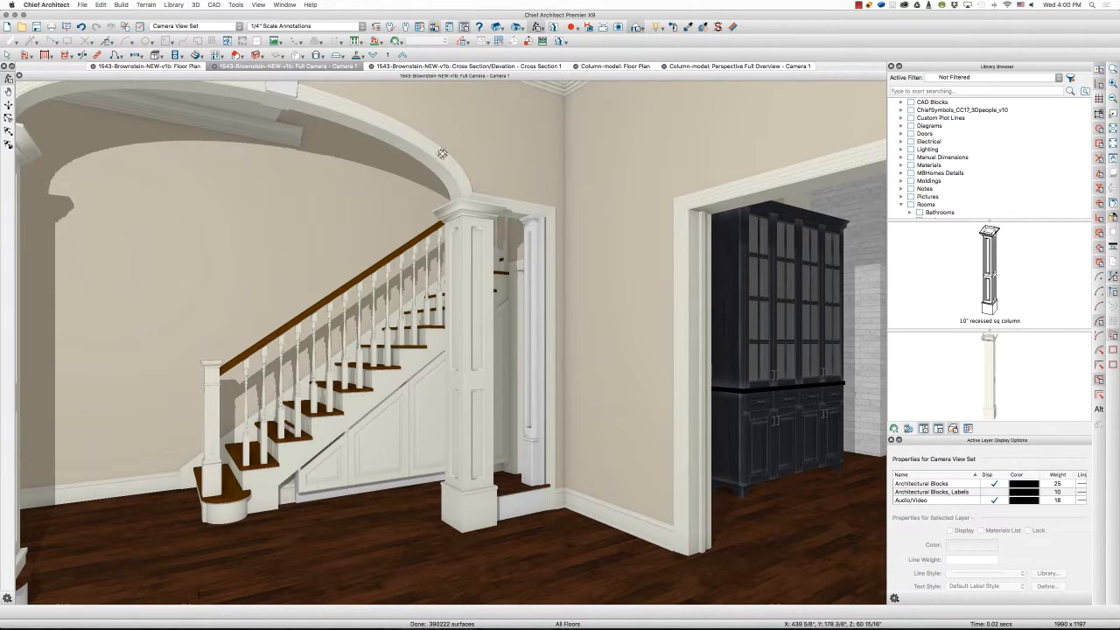
# - Delete the old 11" wide base solid and the rounded cap solid under the lower column in the floor plan
pyautogui.click(167, 66)
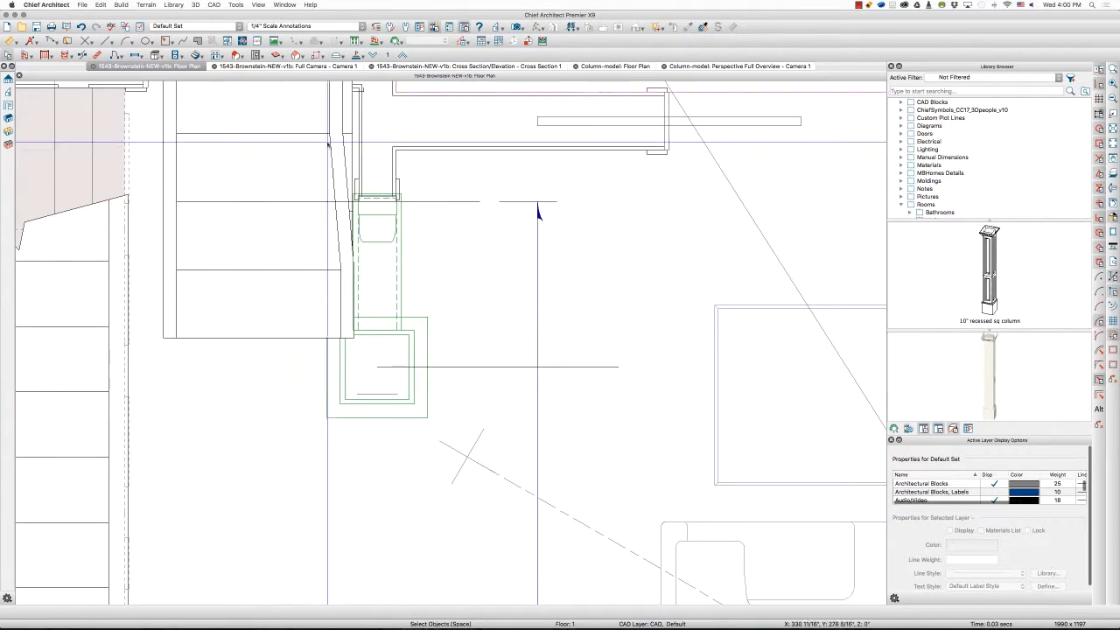
pyautogui.scroll(-3, 440, 264)
pyautogui.scroll(-1, 440, 265)
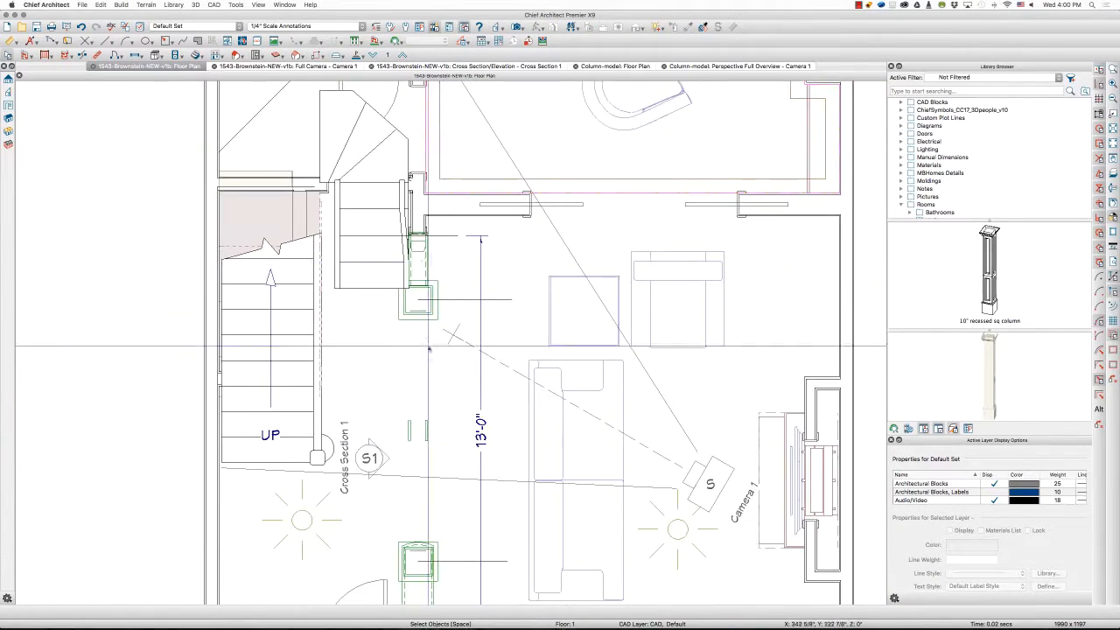
pyautogui.scroll(-3, 428, 511)
pyautogui.scroll(3, 430, 592)
pyautogui.scroll(3, 429, 592)
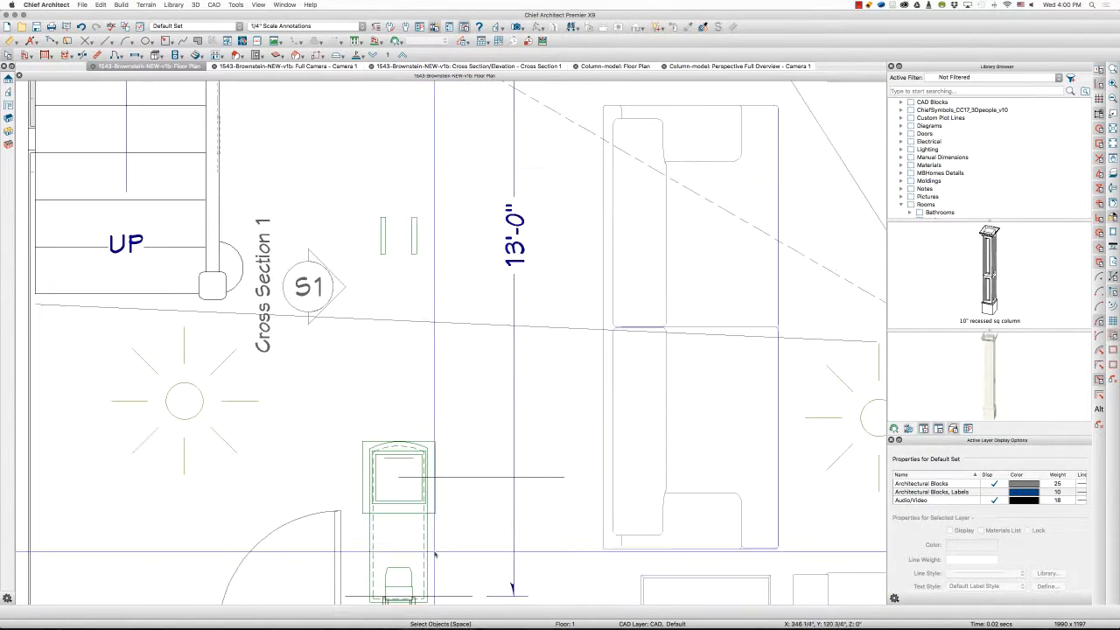
pyautogui.click(400, 507)
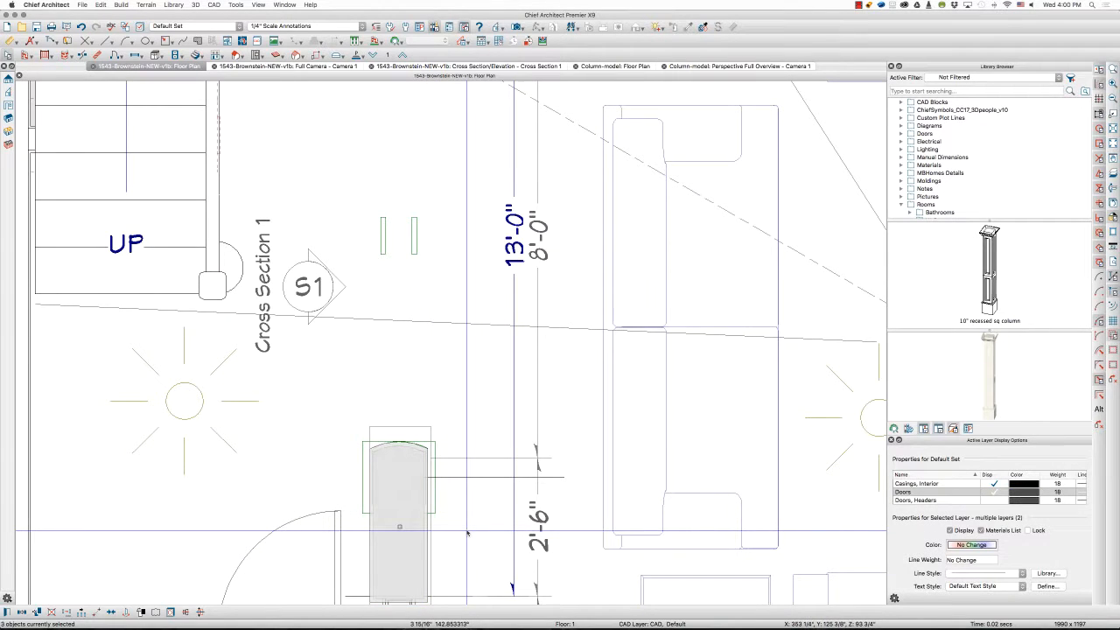
pyautogui.click(455, 533)
pyautogui.click(426, 538)
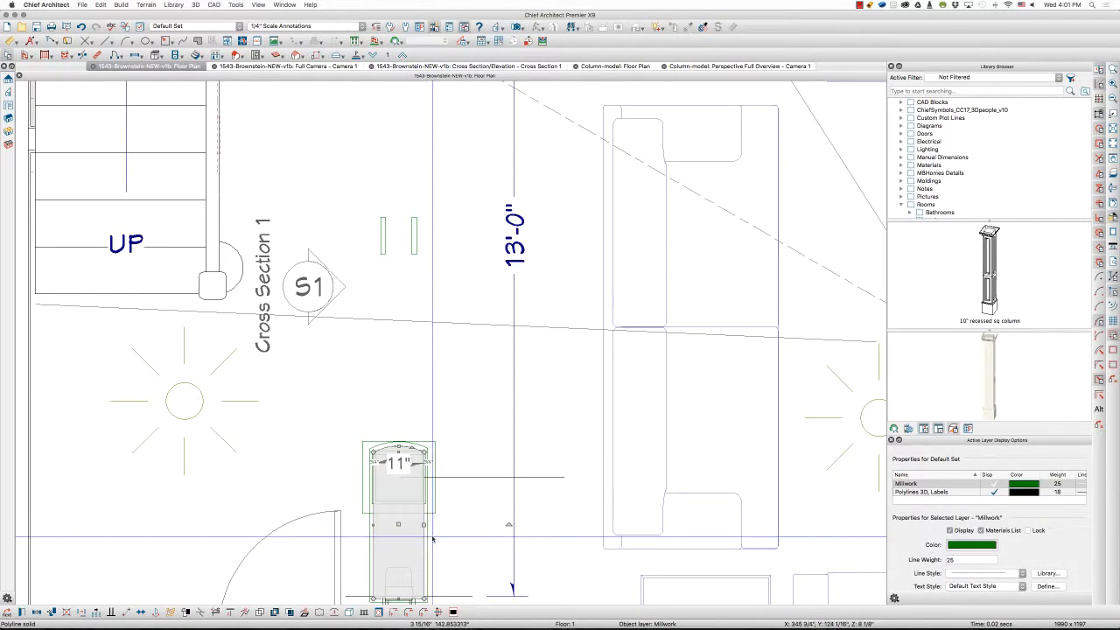
pyautogui.press('Delete')
pyautogui.click(430, 538)
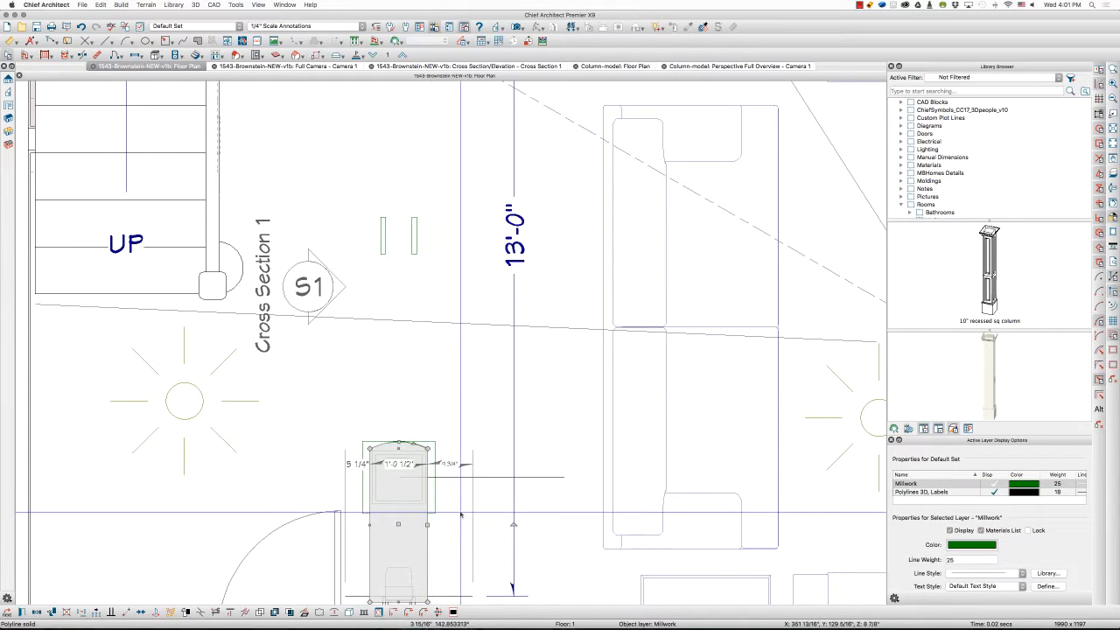
pyautogui.press('Delete')
pyautogui.scroll(-3, 430, 540)
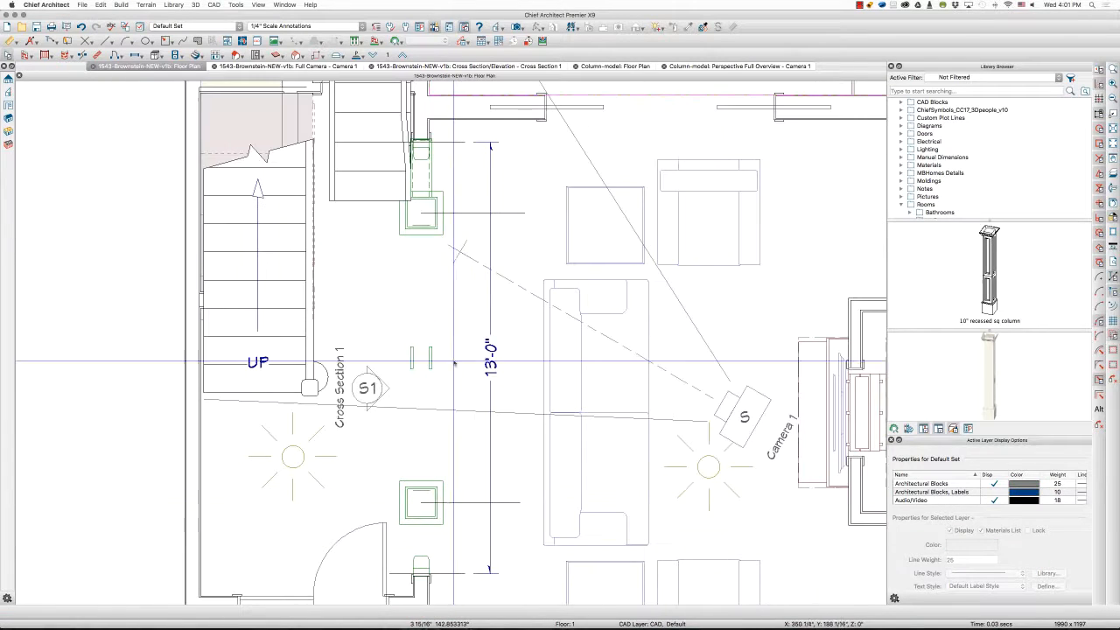
# - Reflect a copy of the upper column's cap solid about the centre of the arched opening to the lower column
pyautogui.click(439, 176)
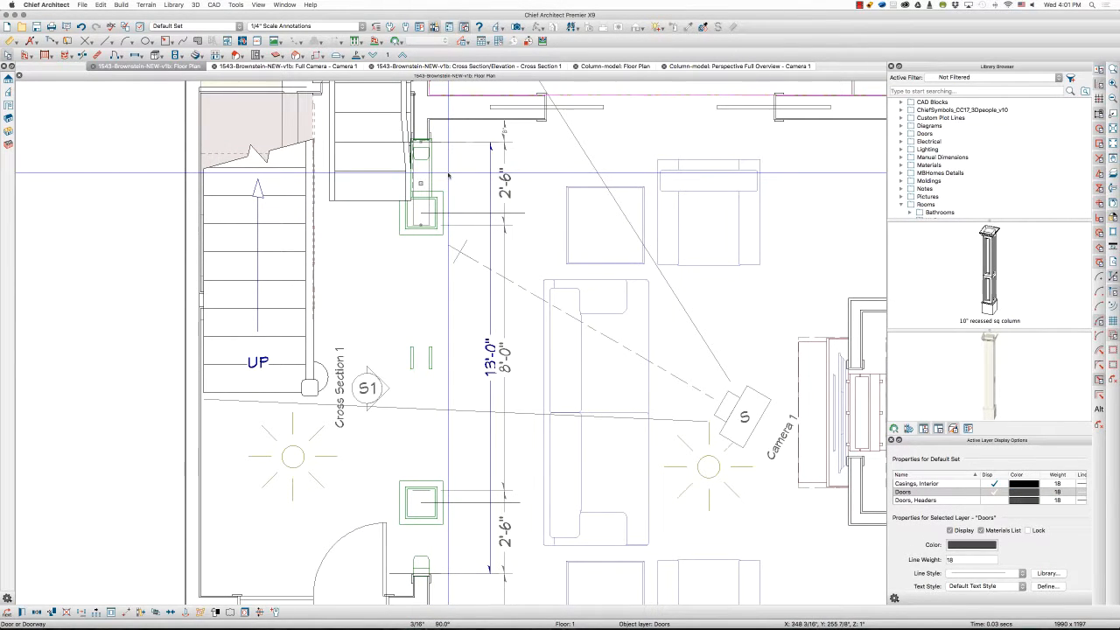
pyautogui.press('Tab')
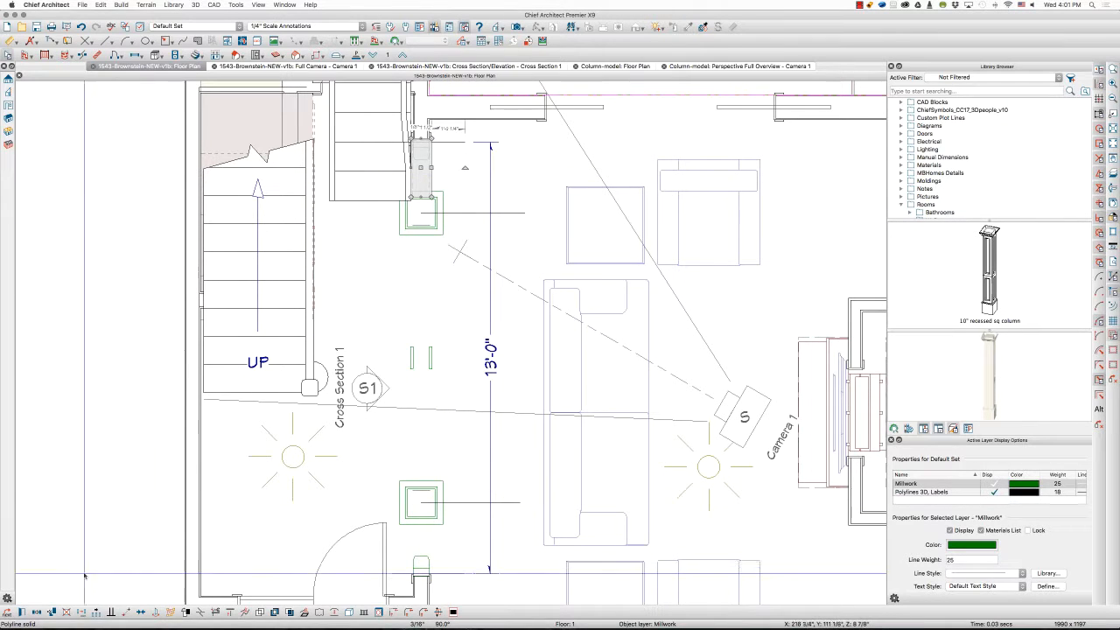
pyautogui.click(37, 614)
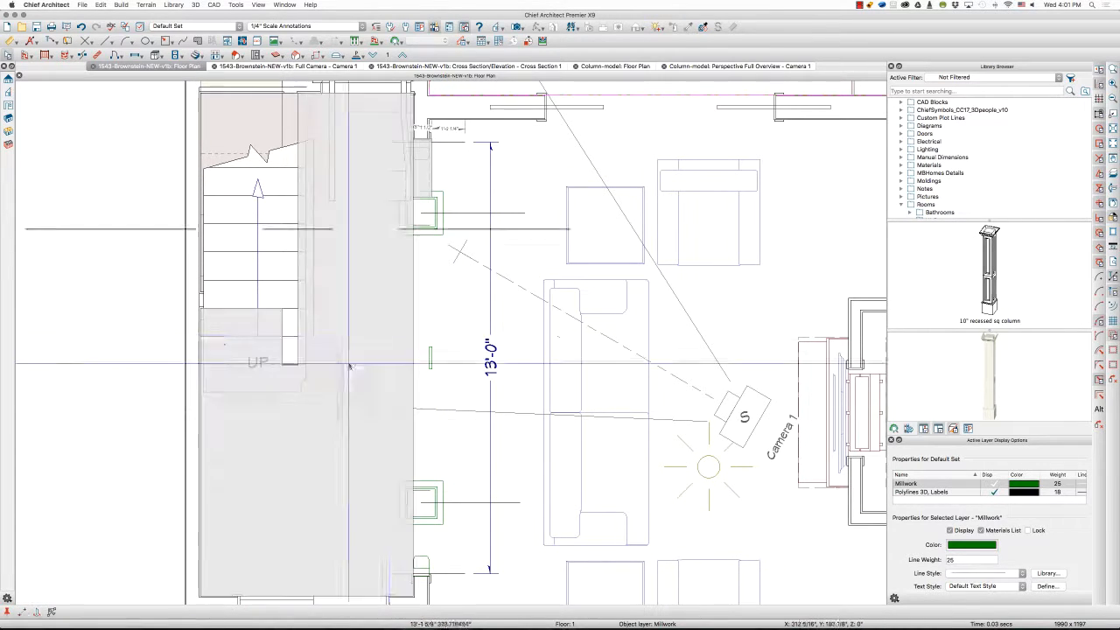
pyautogui.click(409, 330)
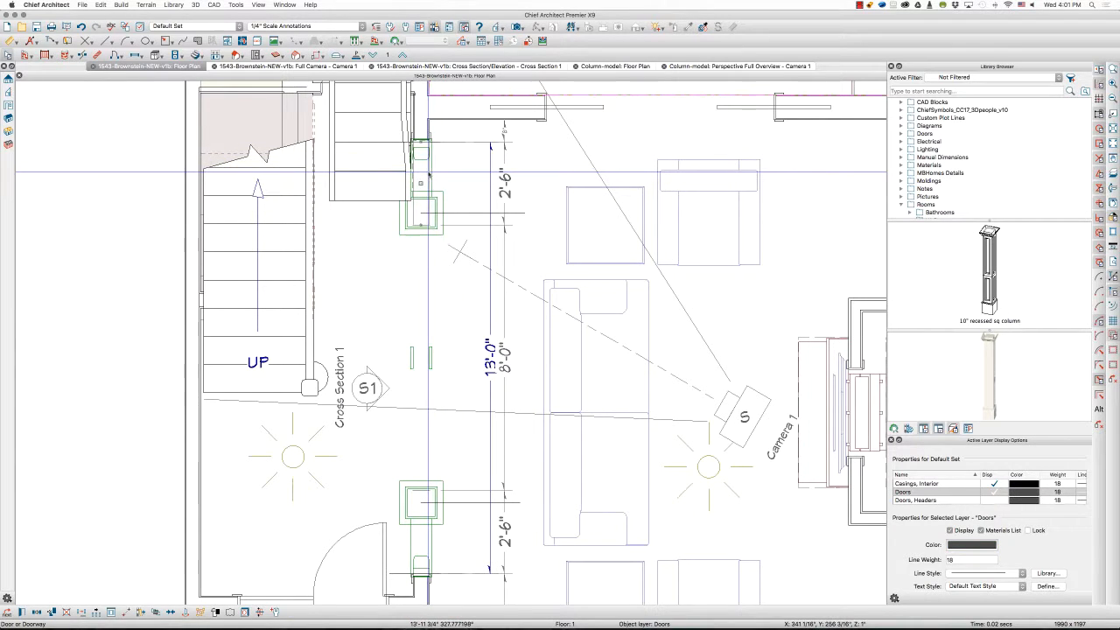
# - Reflect a copy of the 6" wide base solid beneath the upper cap about the opening's centre to the lower column
pyautogui.click(428, 173)
pyautogui.press('Delete')
pyautogui.click(421, 168)
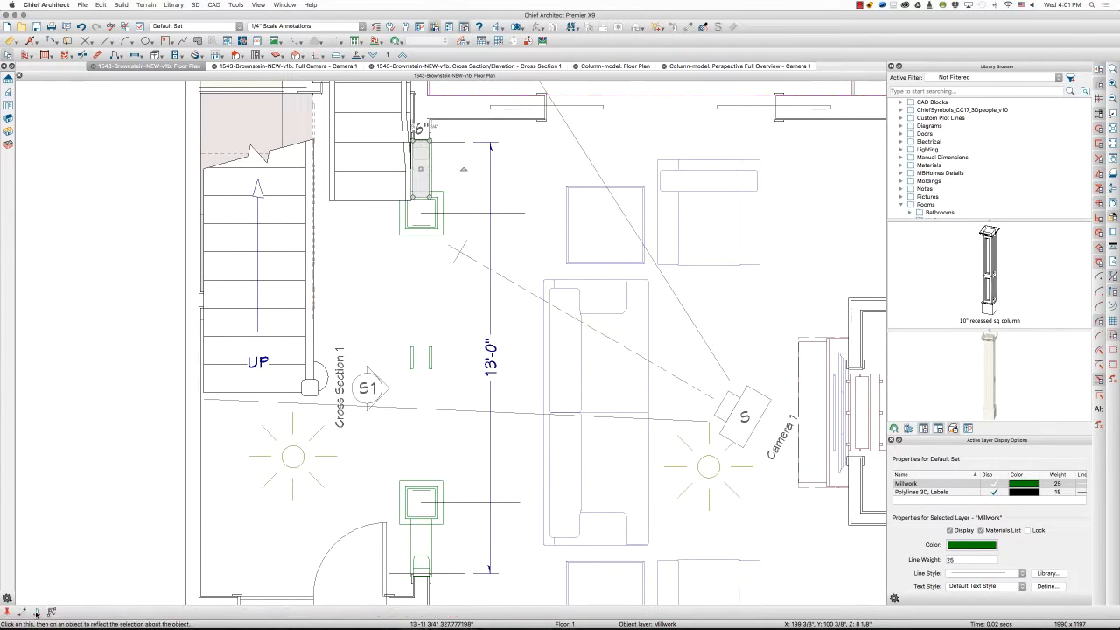
pyautogui.press('super+z')
pyautogui.press('super+z')
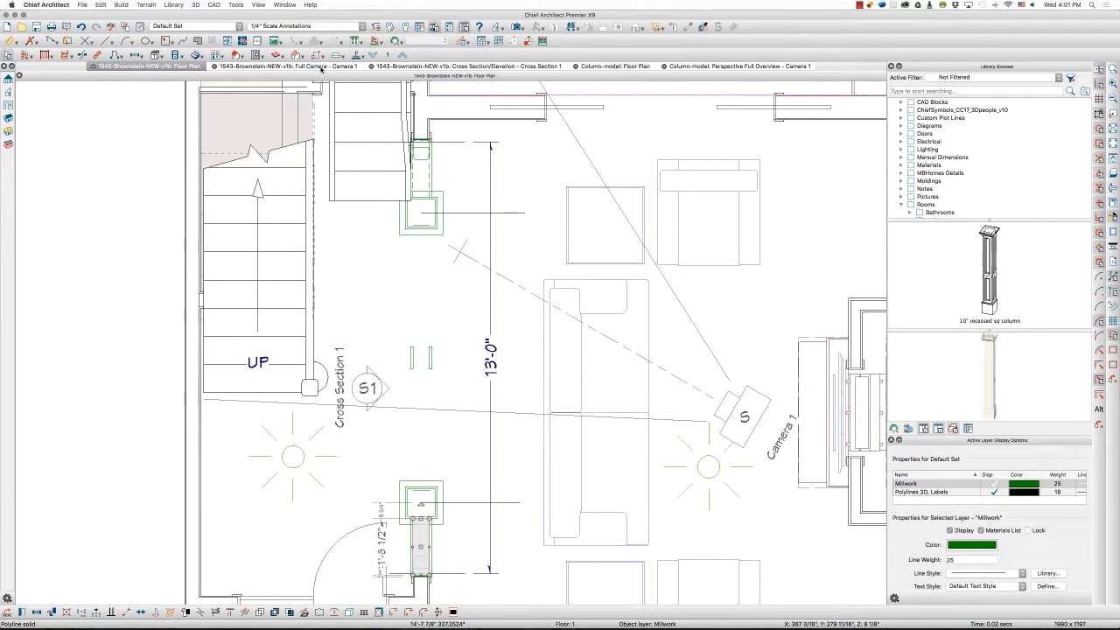
# - Pick up the column's Color - Bone material in the camera view and apply it to the porcelain pilasters on both sides of the opening
pyautogui.click(289, 66)
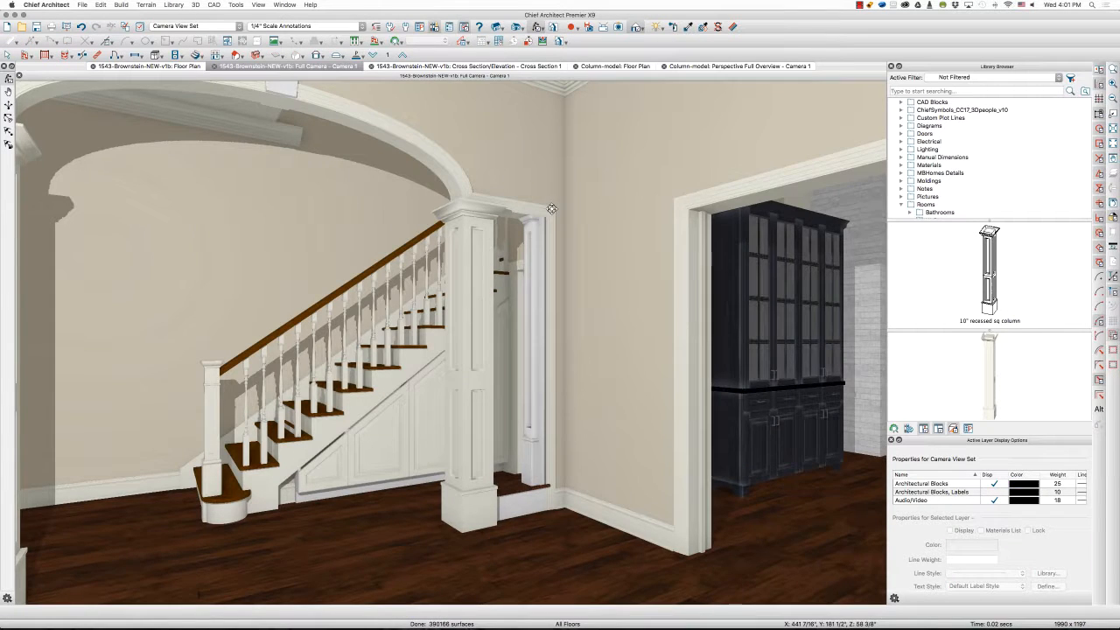
pyautogui.scroll(-4, 604, 342)
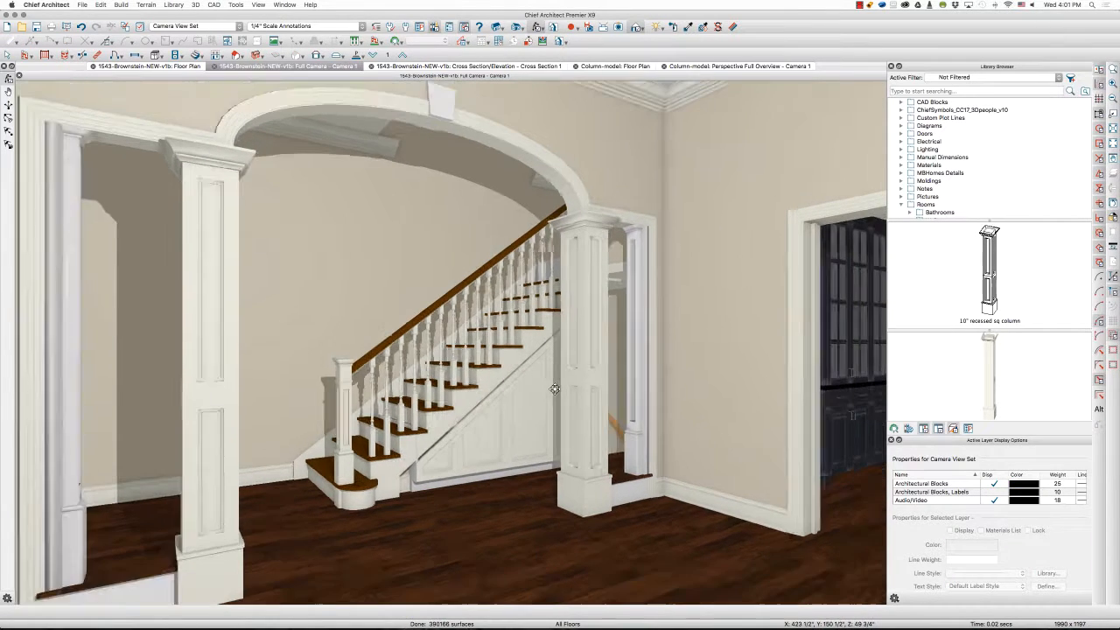
pyautogui.scroll(-1, 506, 393)
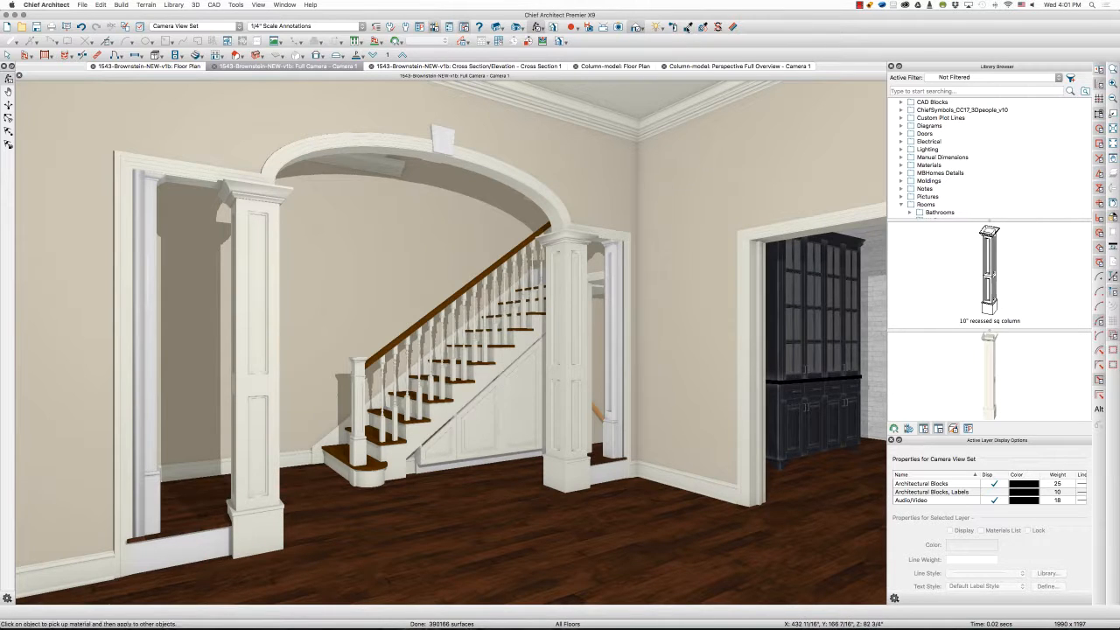
pyautogui.click(580, 295)
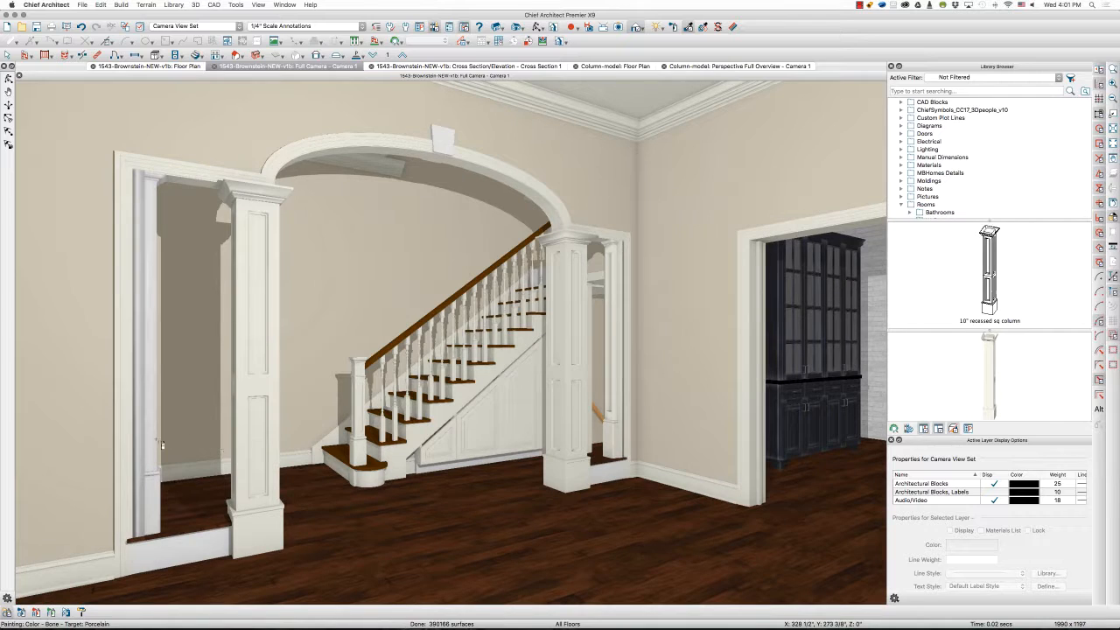
pyautogui.click(199, 554)
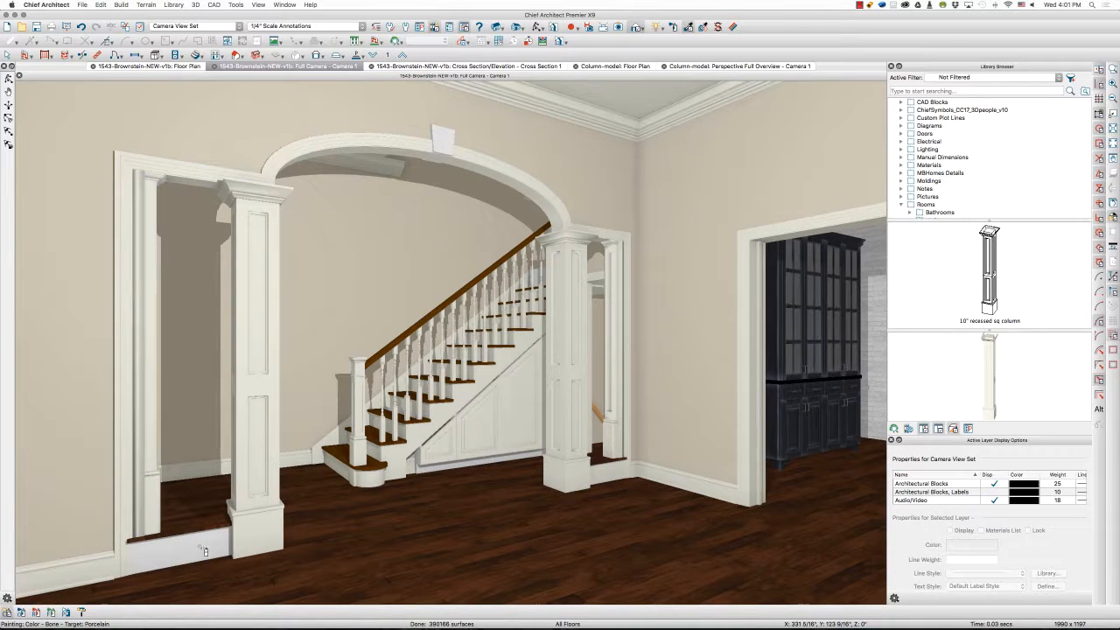